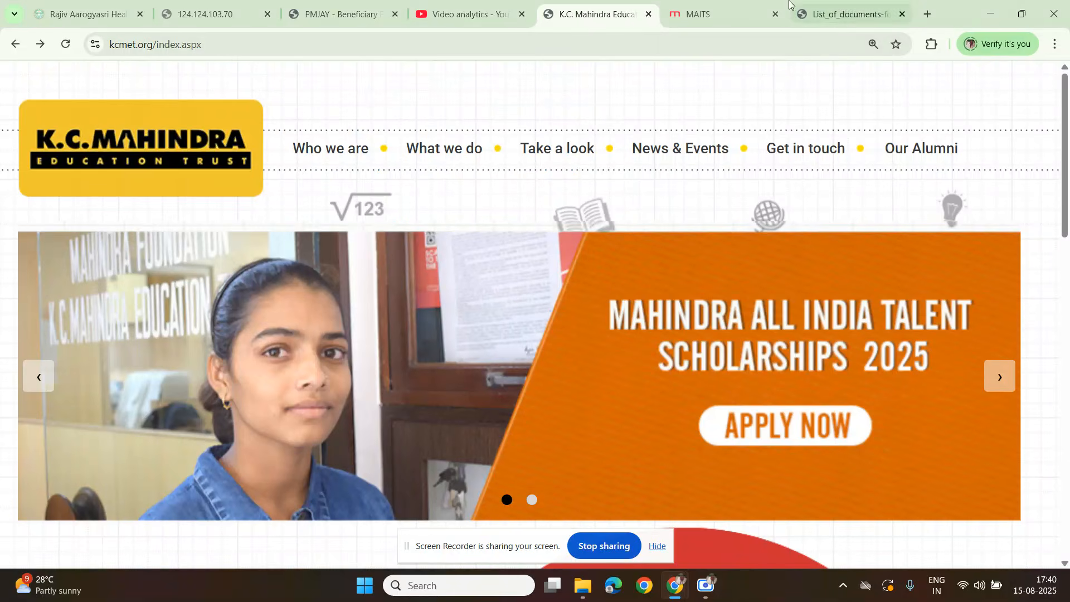
# Step: Open the scholarship application information from the homepage and go to the Mahindra All India Talent Scholarship (MAITS) section
pyautogui.scroll(-3, 832, 245)
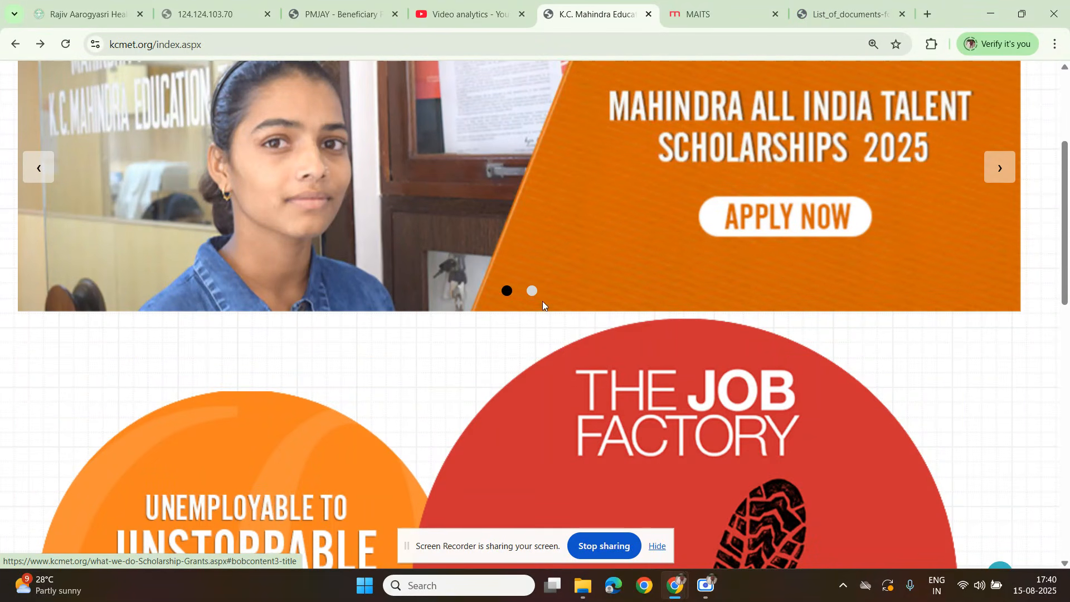
pyautogui.scroll(-10, 559, 309)
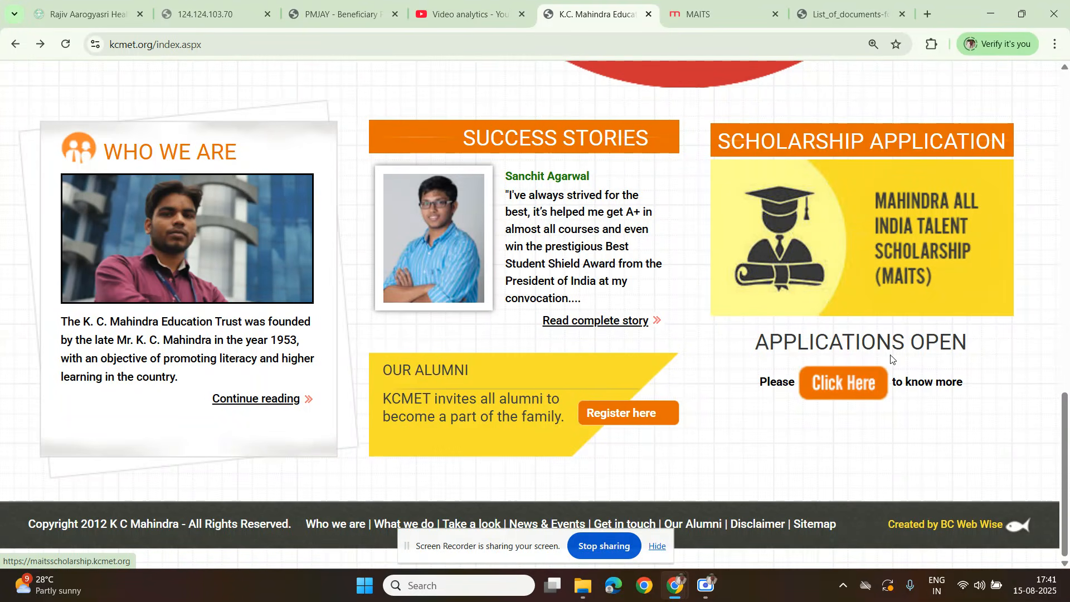
pyautogui.click(841, 385)
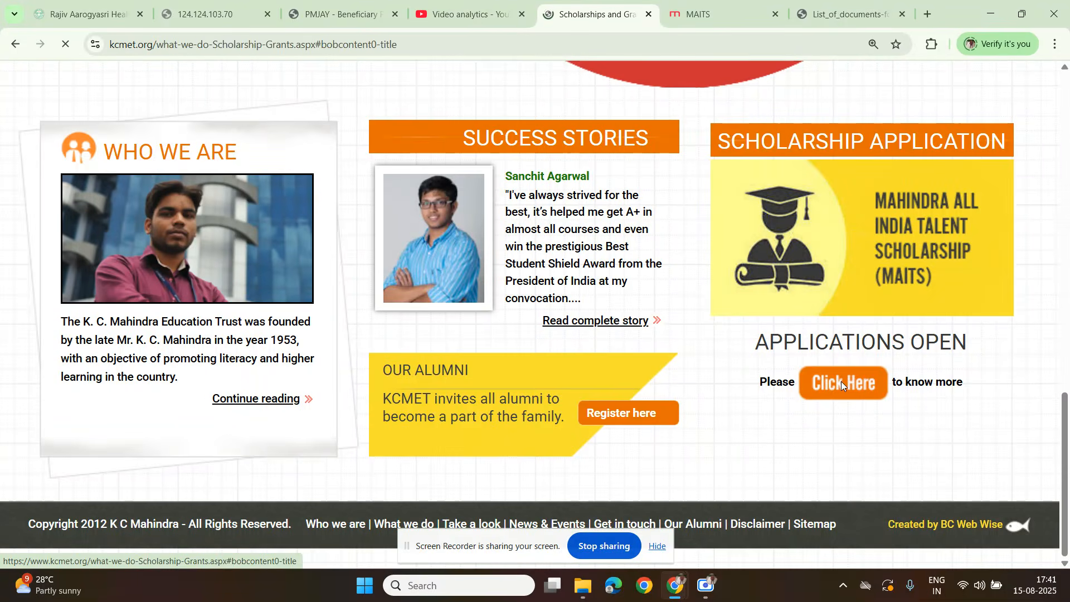
pyautogui.scroll(4, 519, 371)
pyautogui.scroll(-3, 518, 371)
pyautogui.scroll(-2, 519, 371)
# Step: Read the MAITS introduction, highlighting the passages on its purpose, the diploma courses it supports and the award amount
pyautogui.moveTo(385, 170); pyautogui.dragTo(546, 162)
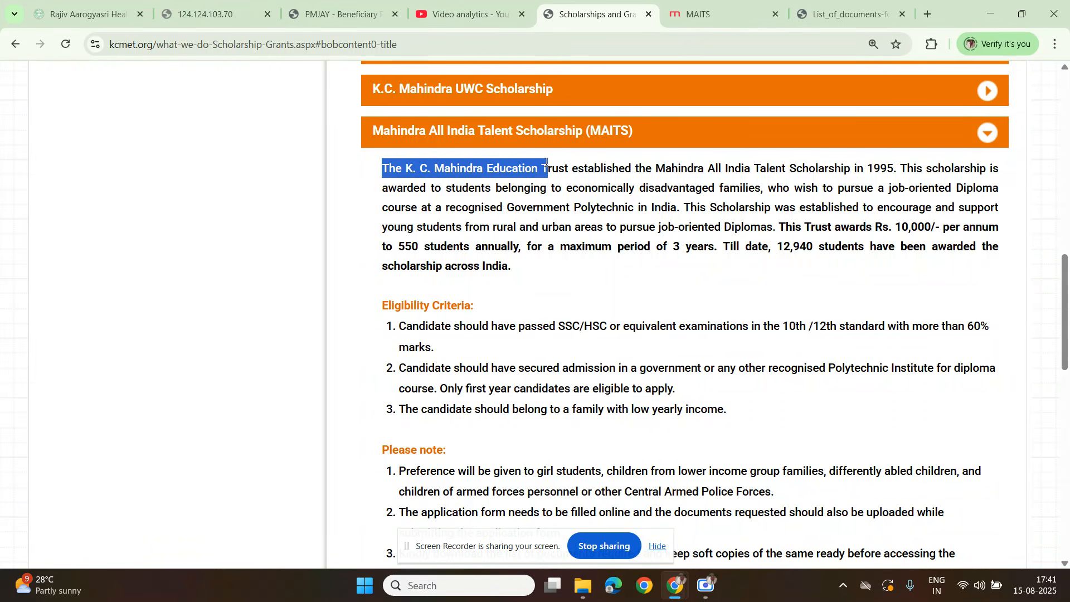
pyautogui.moveTo(545, 162); pyautogui.dragTo(782, 165)
pyautogui.click(905, 188)
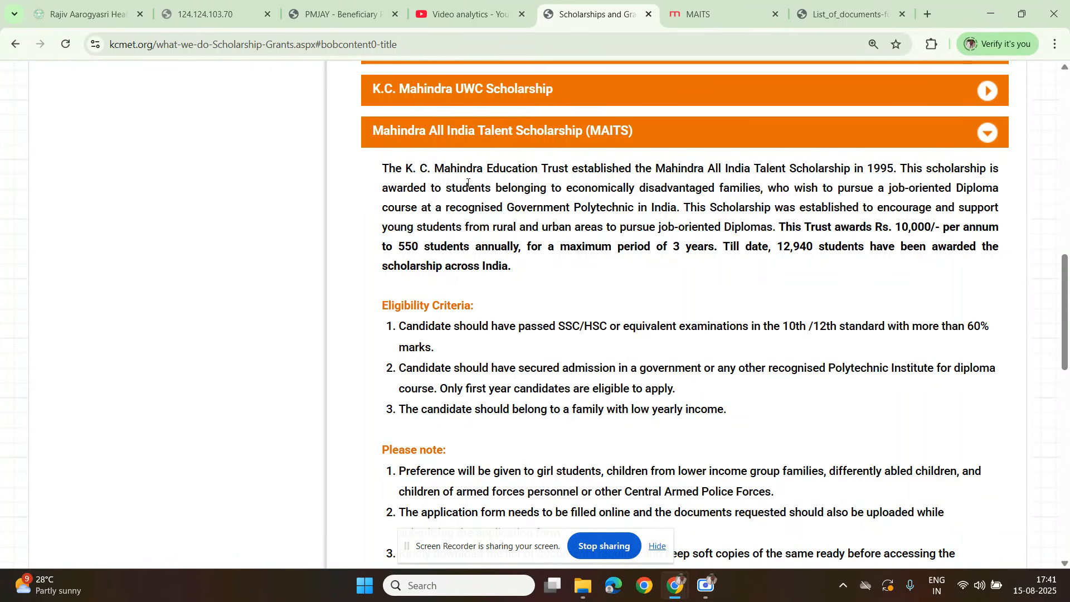
pyautogui.moveTo(573, 188); pyautogui.dragTo(678, 211)
pyautogui.click(788, 194)
pyautogui.moveTo(885, 187); pyautogui.dragTo(679, 205)
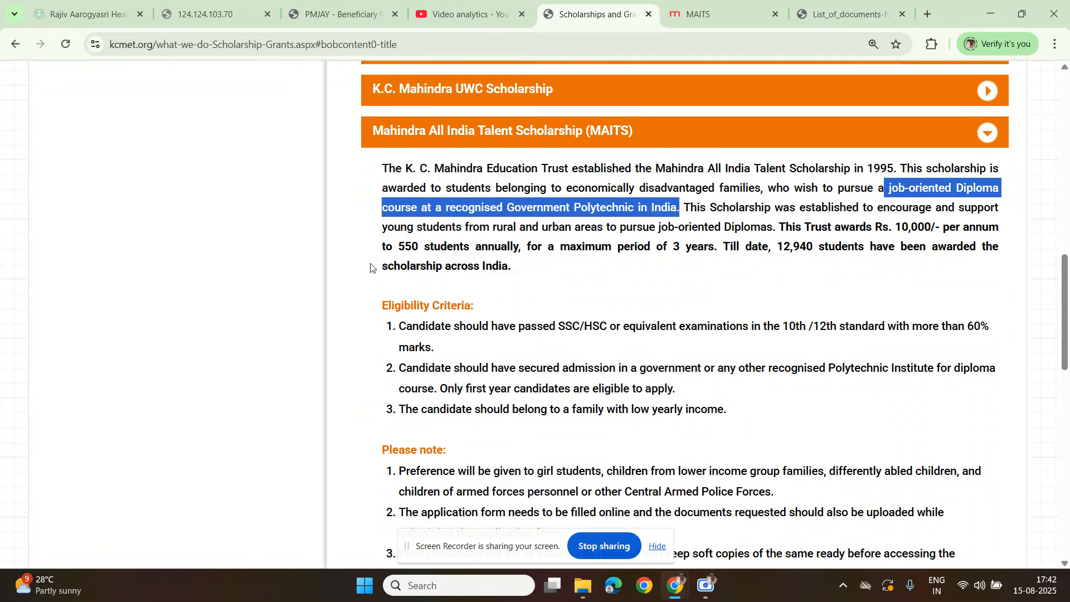
pyautogui.moveTo(398, 247); pyautogui.dragTo(703, 247)
pyautogui.moveTo(895, 227); pyautogui.dragTo(936, 229)
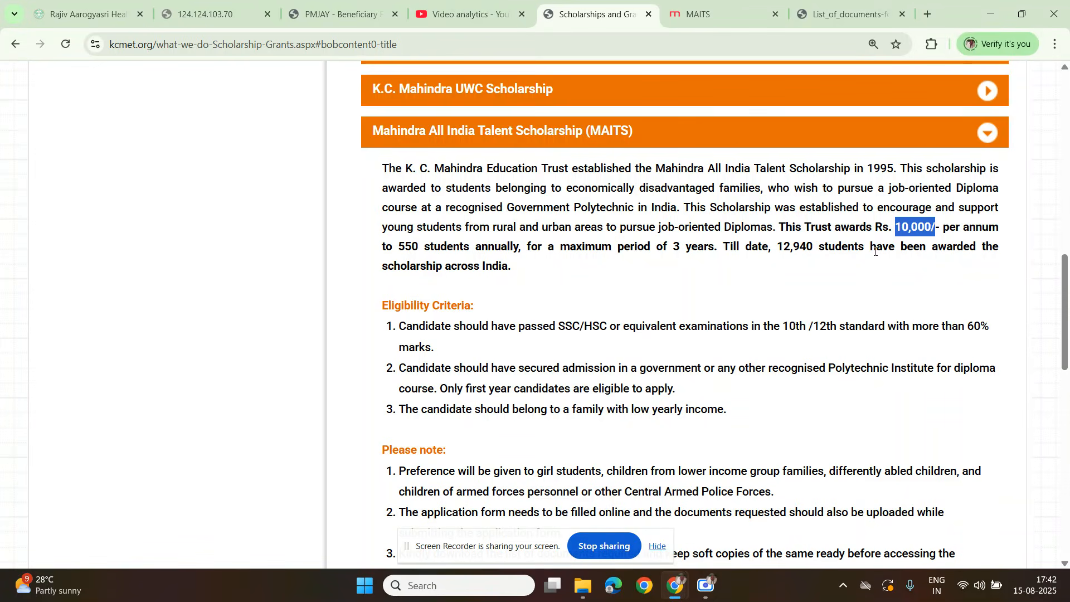
pyautogui.moveTo(382, 267); pyautogui.dragTo(512, 269)
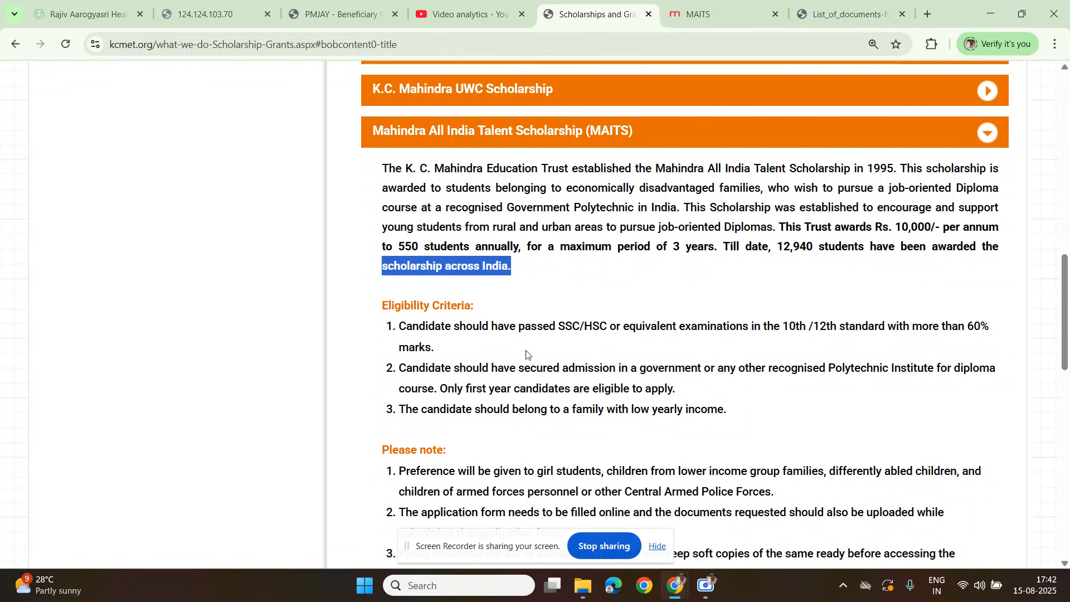
# Step: Examine the first eligibility criterion, highlighting the qualifying examinations and the required marks
pyautogui.scroll(-1, 529, 357)
pyautogui.click(432, 259)
pyautogui.moveTo(400, 266); pyautogui.dragTo(996, 271)
pyautogui.click(925, 279)
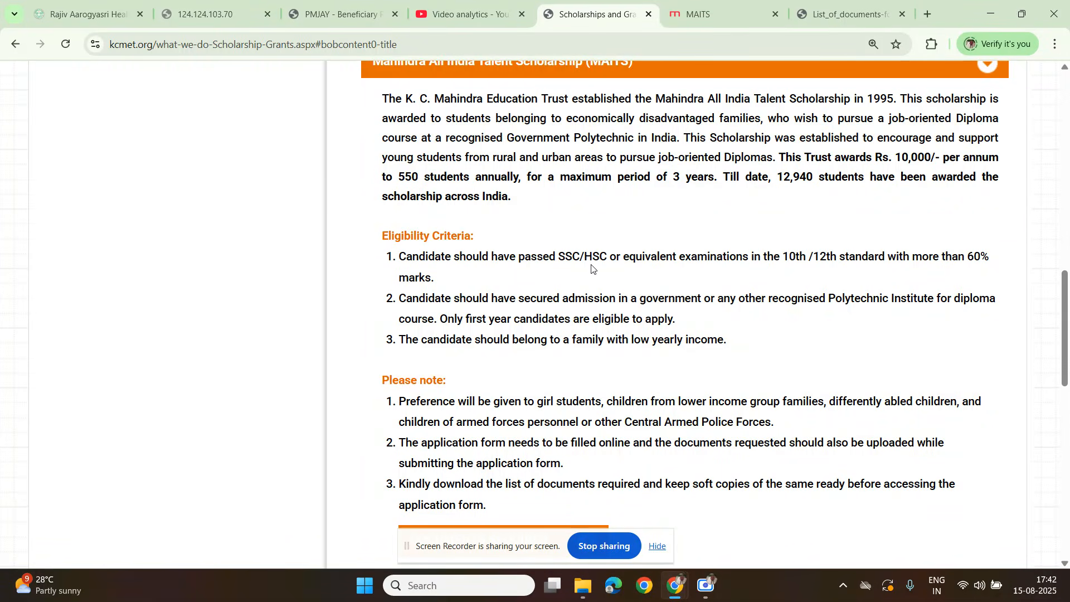
pyautogui.moveTo(580, 256); pyautogui.dragTo(559, 258)
pyautogui.moveTo(964, 256); pyautogui.dragTo(981, 257)
pyautogui.click(497, 284)
# Step: Examine the second eligibility criterion, highlighting the polytechnic admission requirement and the year-of-study condition
pyautogui.scroll(-1, 405, 290)
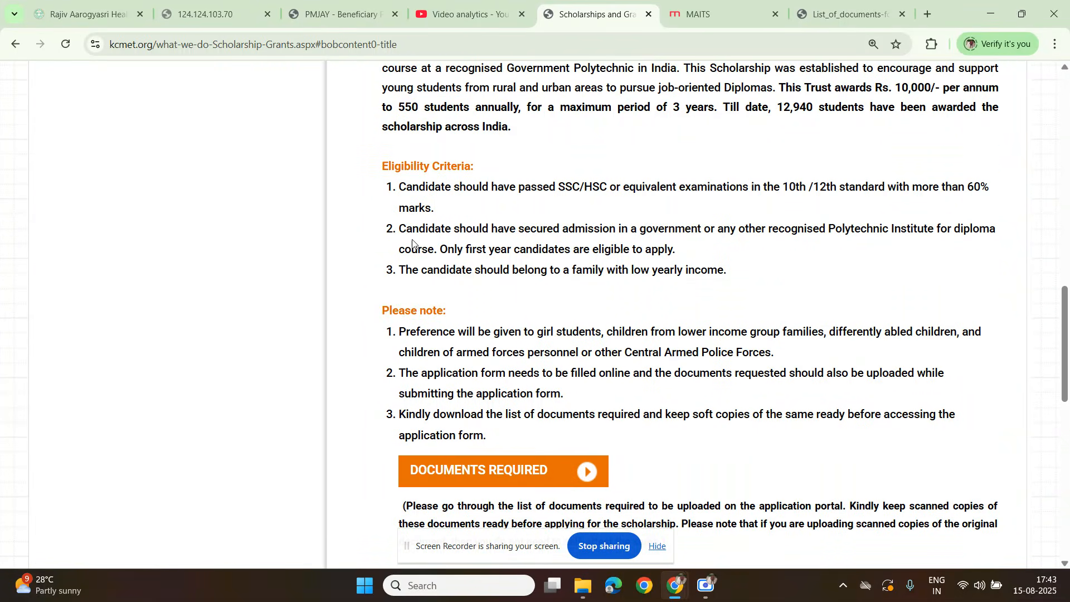
pyautogui.moveTo(536, 228); pyautogui.dragTo(914, 257)
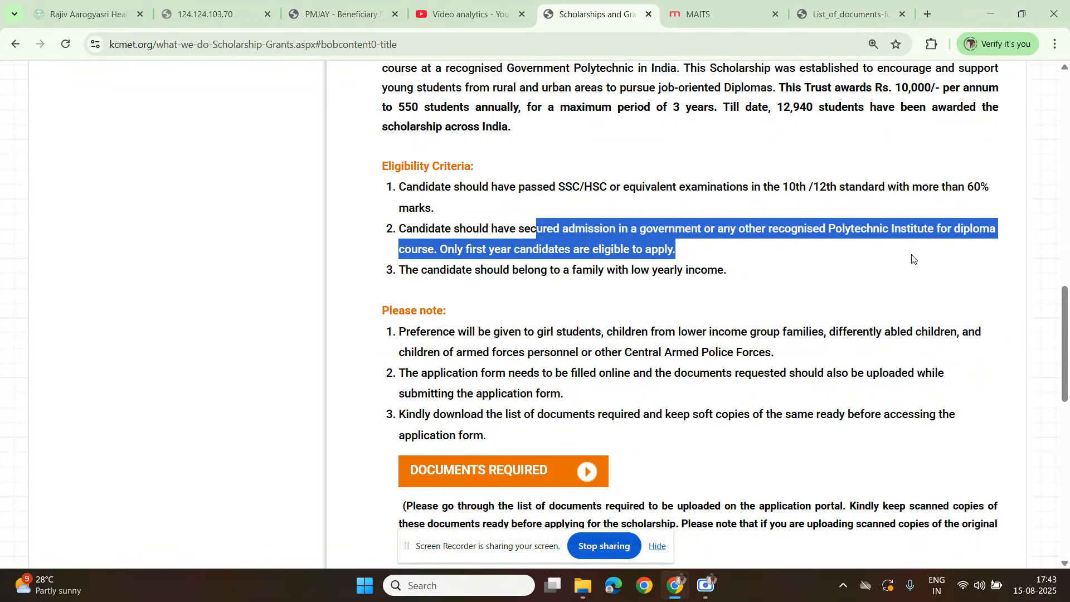
pyautogui.click(804, 251)
pyautogui.moveTo(653, 229); pyautogui.dragTo(703, 228)
pyautogui.moveTo(784, 229); pyautogui.dragTo(872, 230)
pyautogui.click(807, 253)
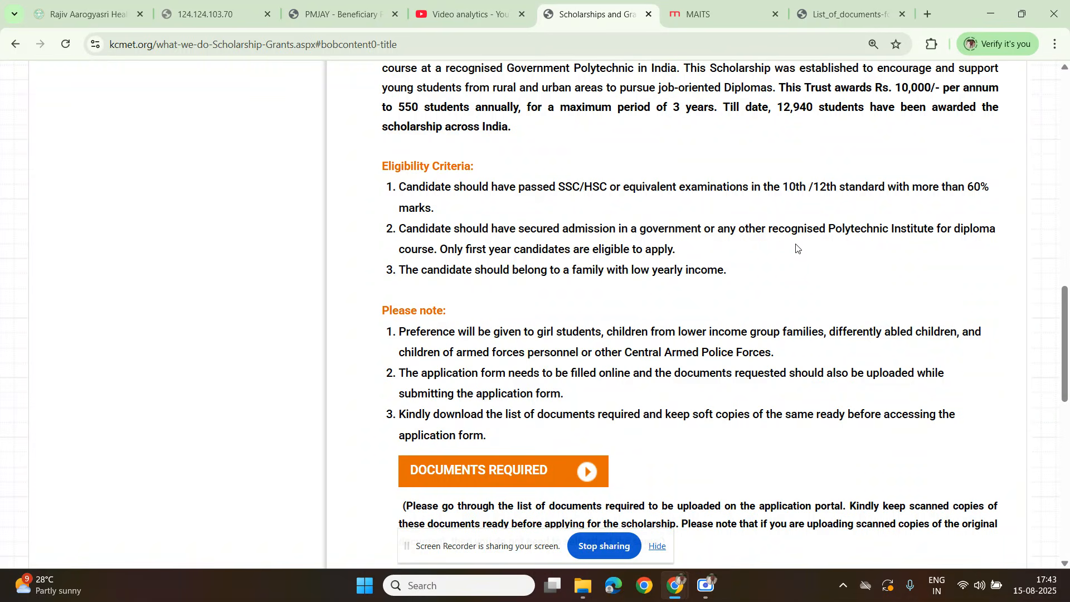
pyautogui.moveTo(577, 249); pyautogui.dragTo(686, 259)
pyautogui.click(685, 259)
pyautogui.moveTo(472, 249); pyautogui.dragTo(564, 249)
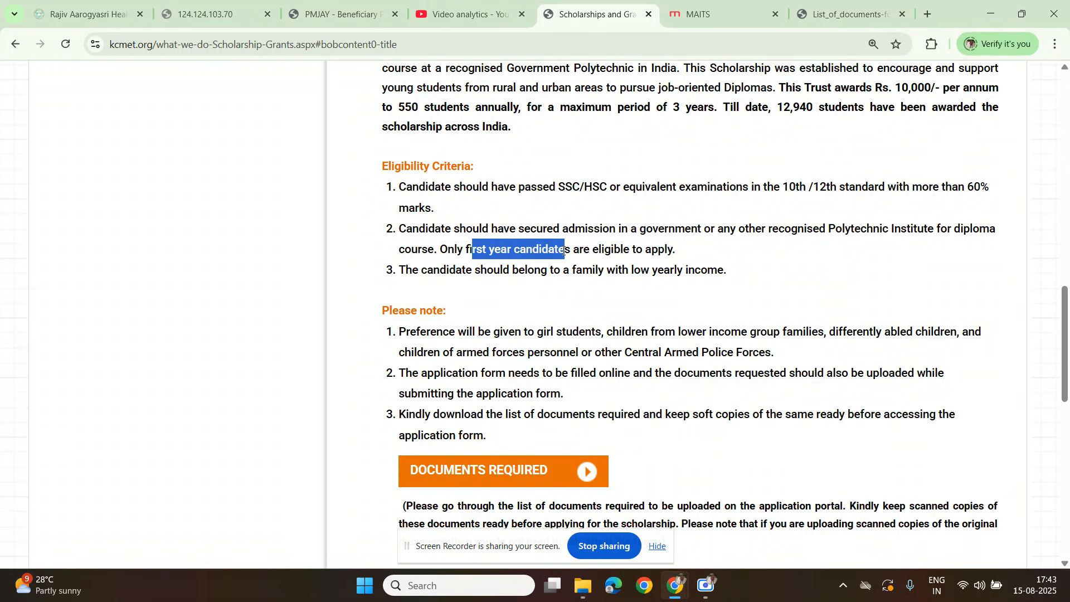
pyautogui.click(543, 254)
# Step: Review the third eligibility criterion about the candidate's family income by highlighting its text
pyautogui.moveTo(412, 271); pyautogui.dragTo(725, 286)
pyautogui.click(725, 286)
pyautogui.moveTo(427, 272); pyautogui.dragTo(586, 276)
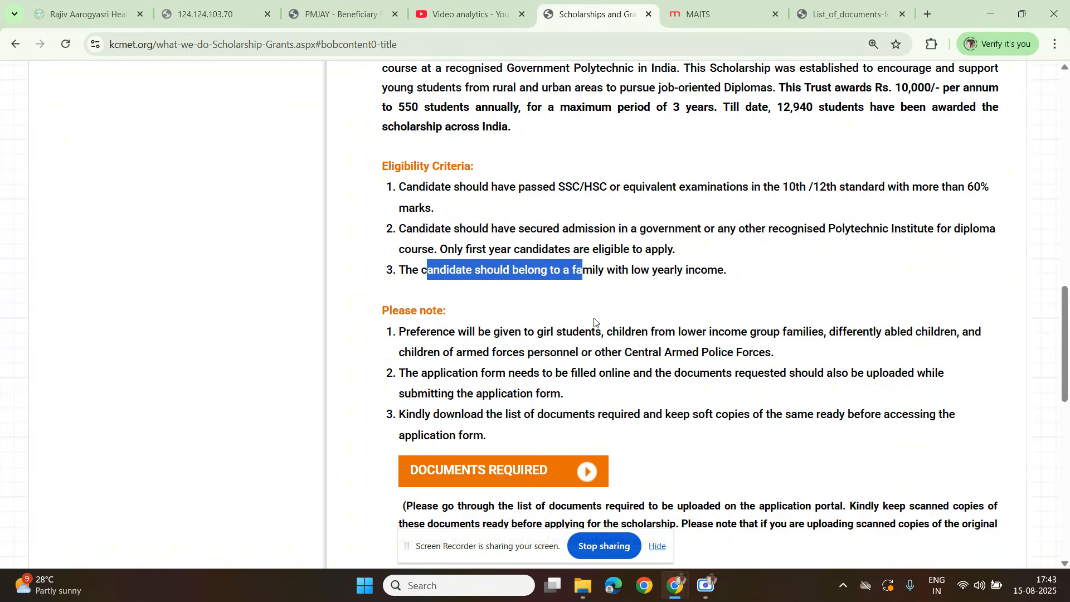
# Step: Read the first item under Please note, highlighting which groups of students are given preference
pyautogui.scroll(-1, 563, 329)
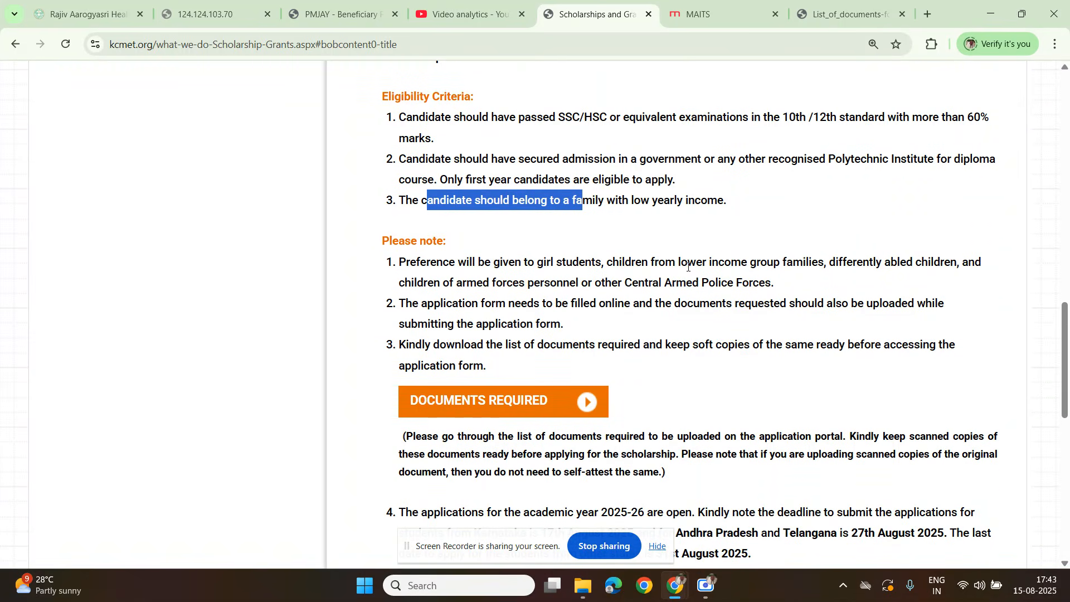
pyautogui.moveTo(694, 261); pyautogui.dragTo(934, 262)
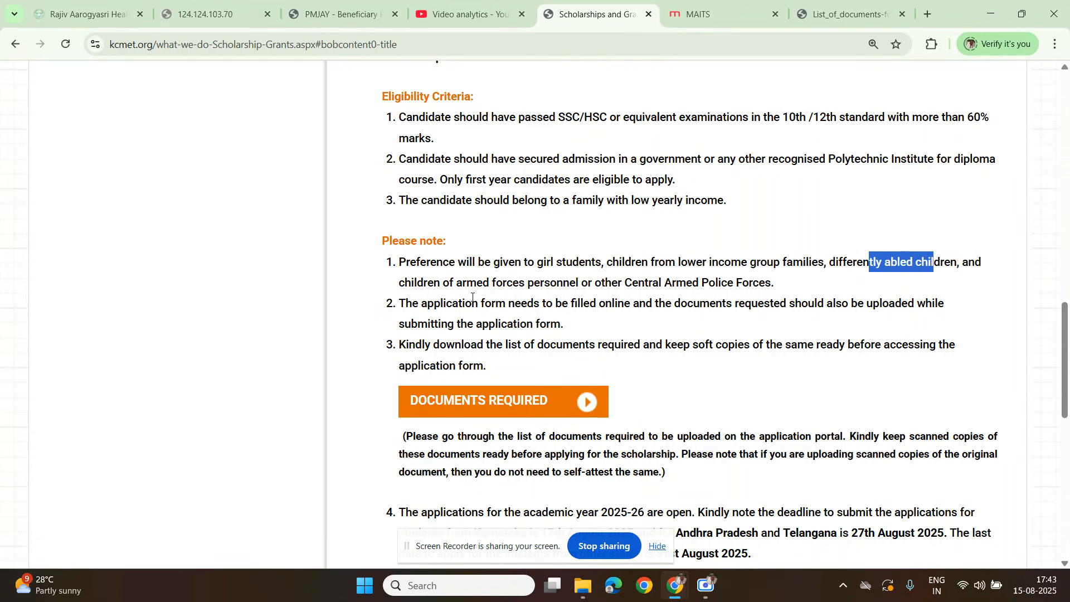
pyautogui.moveTo(623, 283); pyautogui.dragTo(773, 289)
pyautogui.click(724, 287)
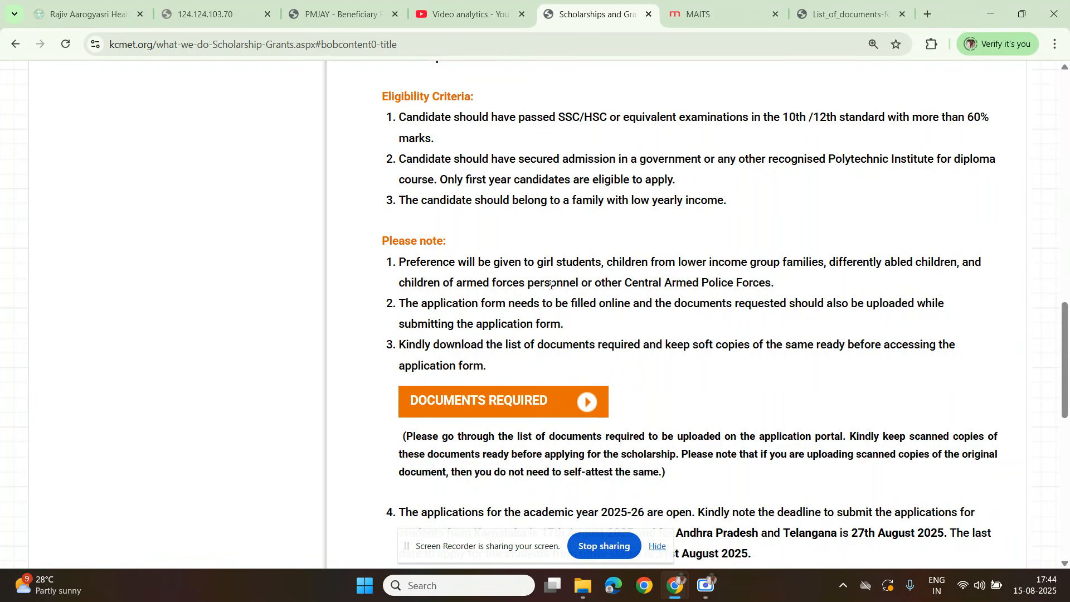
# Step: Read the notes on filling in the form online and on preparing scanned copies of the required documents
pyautogui.scroll(-1, 551, 284)
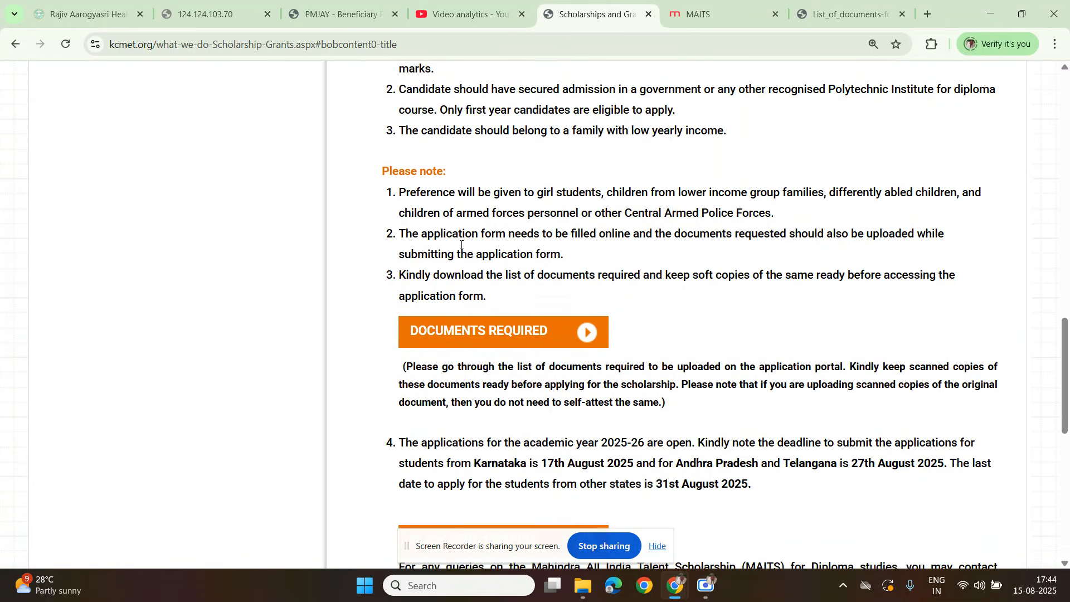
pyautogui.moveTo(465, 235); pyautogui.dragTo(955, 239)
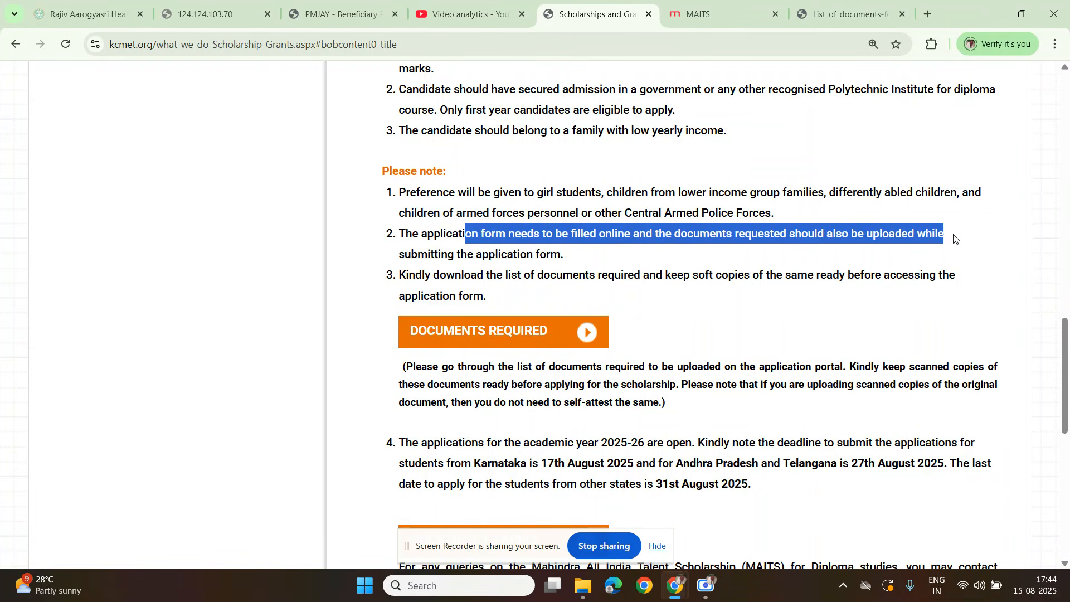
pyautogui.moveTo(435, 254); pyautogui.dragTo(574, 262)
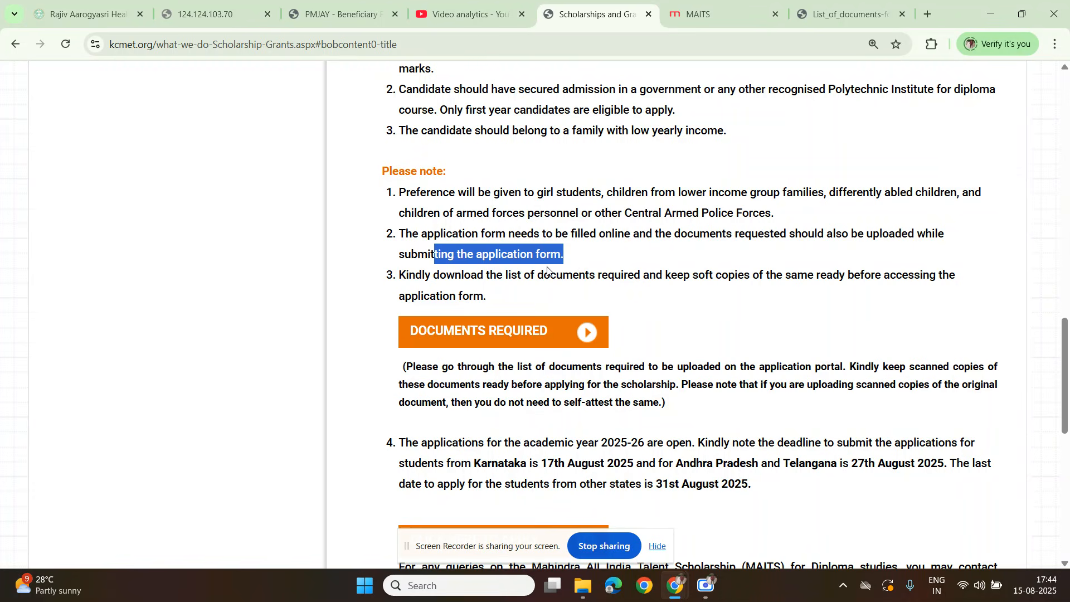
pyautogui.moveTo(489, 274); pyautogui.dragTo(959, 284)
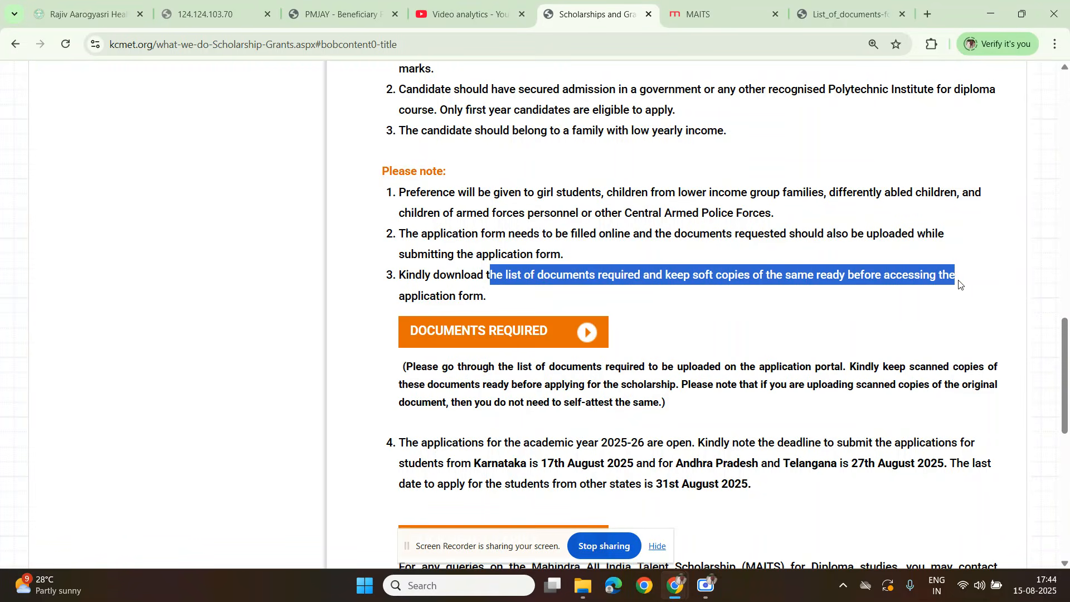
pyautogui.click(530, 297)
pyautogui.scroll(-1, 472, 323)
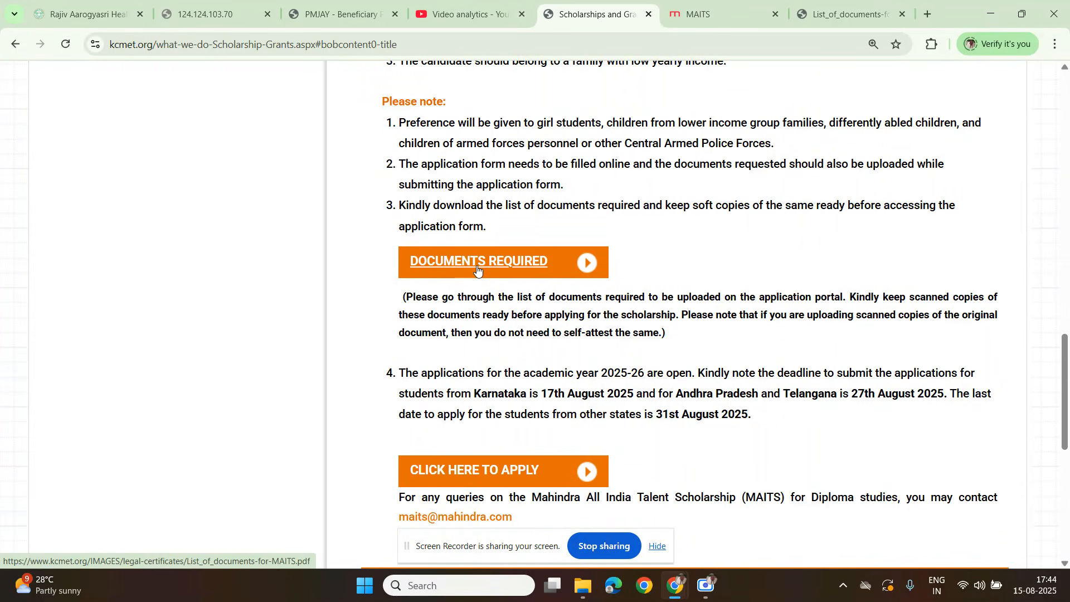
pyautogui.moveTo(501, 297); pyautogui.dragTo(967, 340)
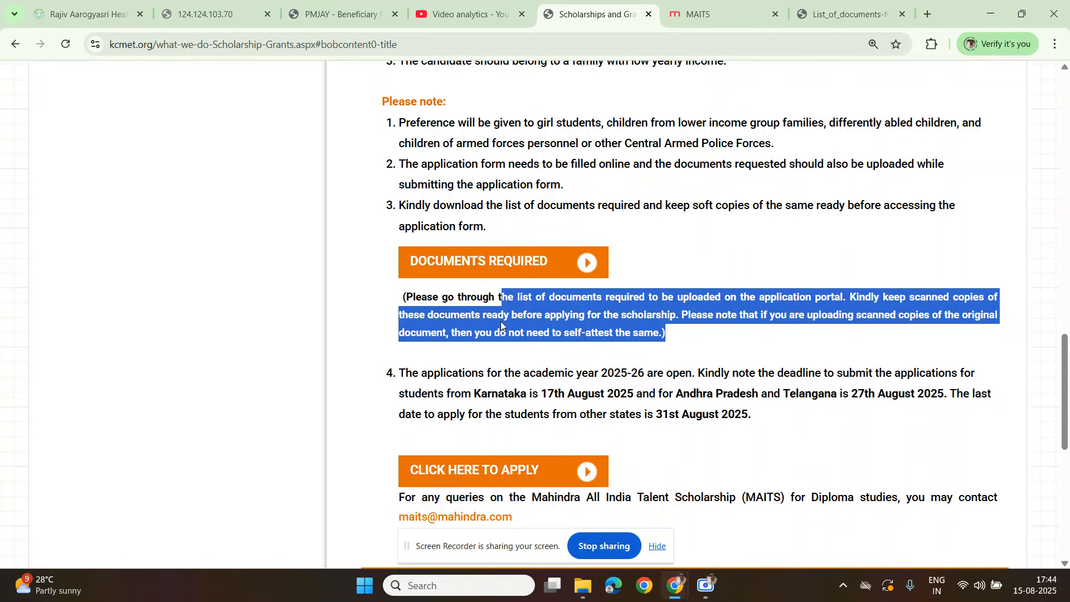
# Step: Review the 2025-26 application deadlines for Karnataka, Andhra Pradesh and Telangana, and the other states
pyautogui.scroll(-3, 503, 359)
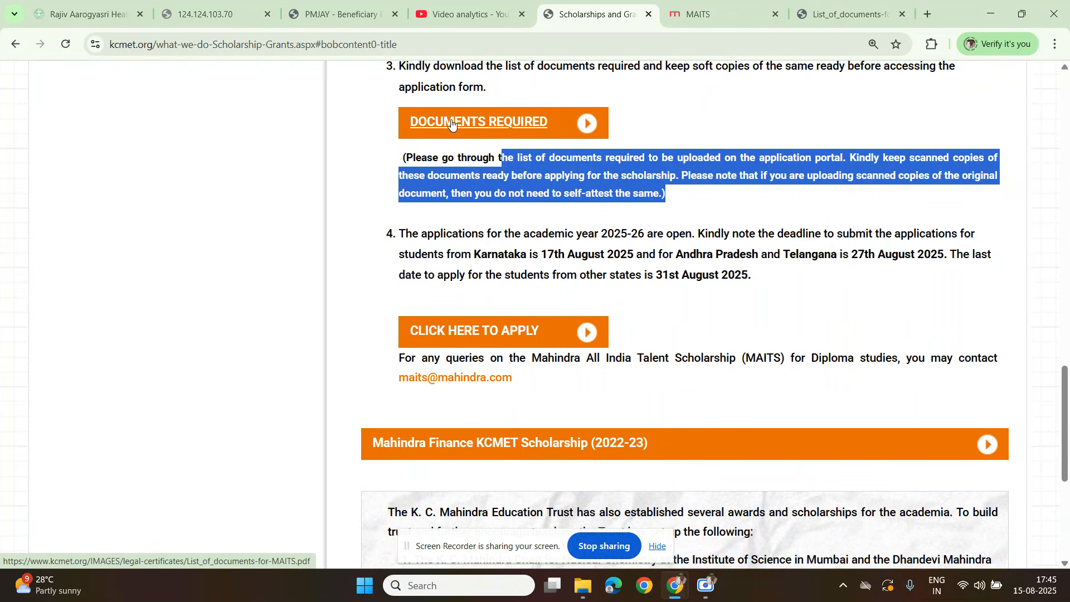
pyautogui.click(410, 239)
pyautogui.moveTo(410, 239); pyautogui.dragTo(629, 245)
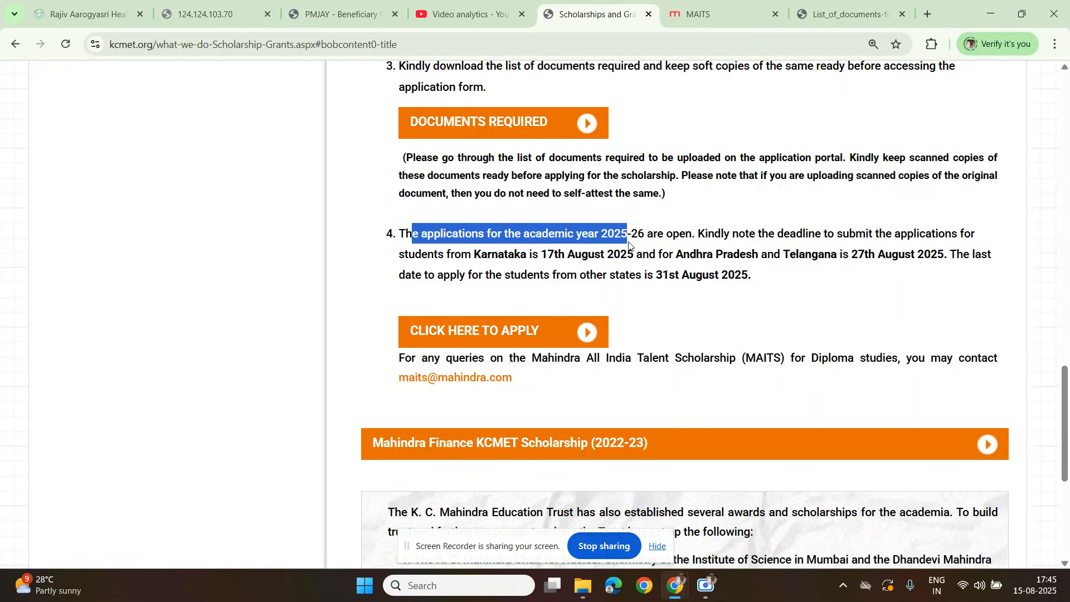
pyautogui.moveTo(721, 237); pyautogui.dragTo(989, 241)
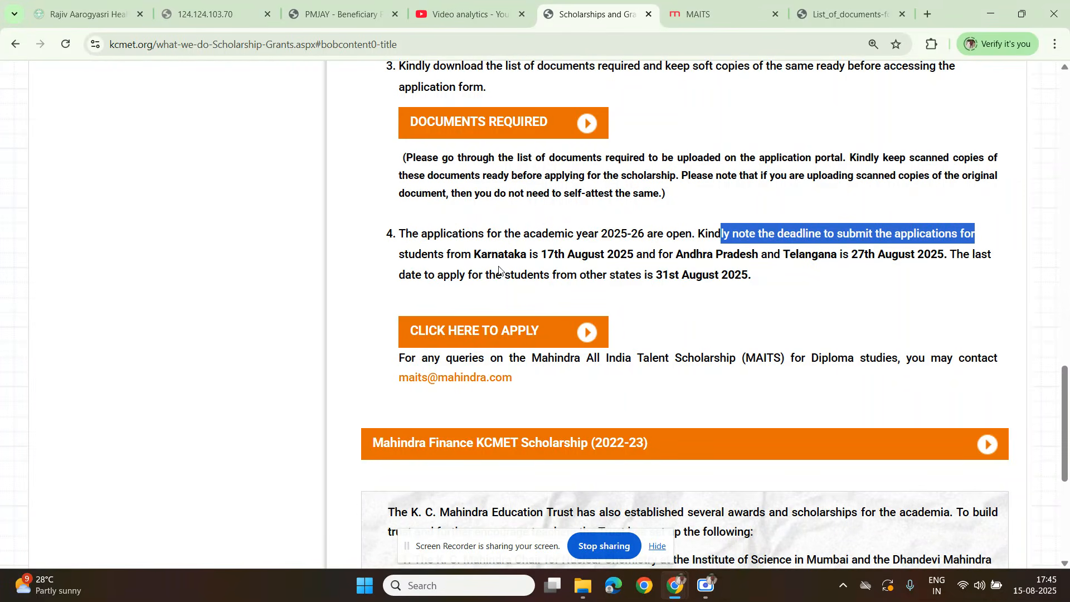
pyautogui.moveTo(421, 255); pyautogui.dragTo(946, 249)
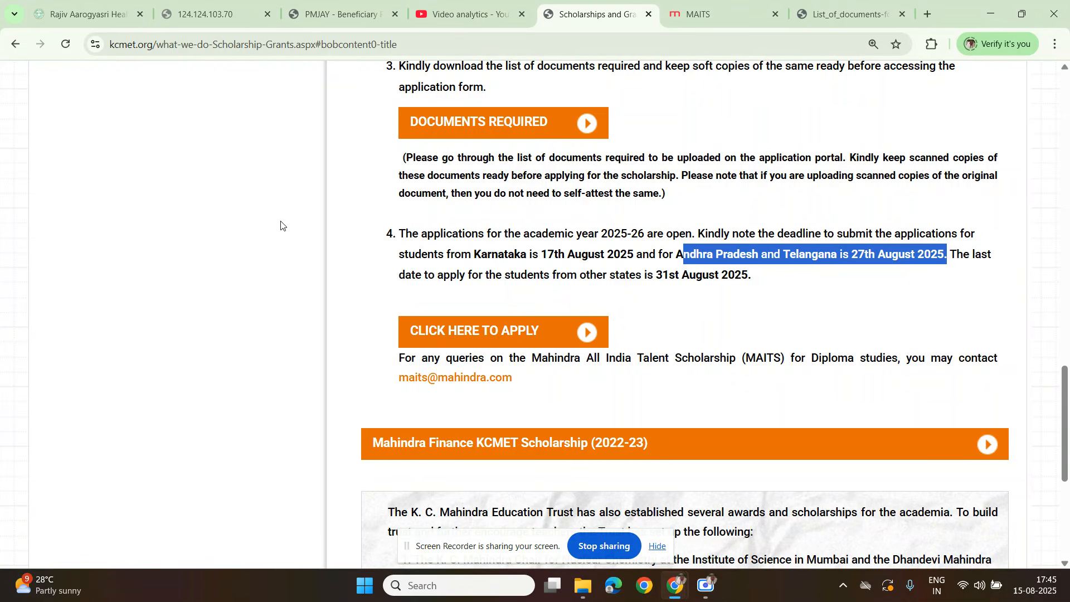
pyautogui.moveTo(431, 279); pyautogui.dragTo(753, 281)
pyautogui.click(803, 298)
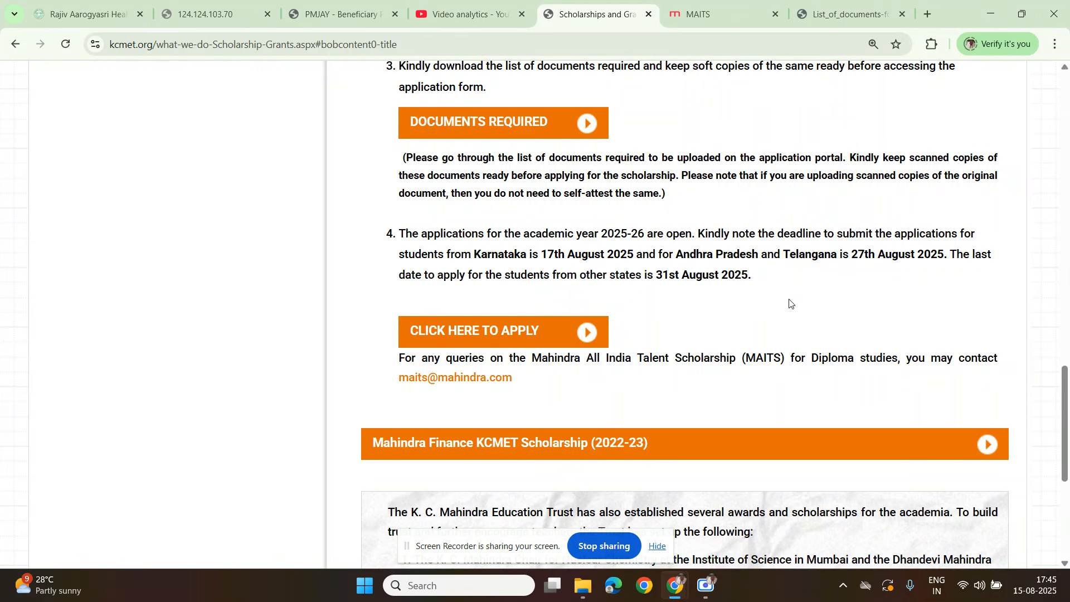
# Step: Open the PDF list of documents required for the MAITS application
pyautogui.scroll(2, 790, 304)
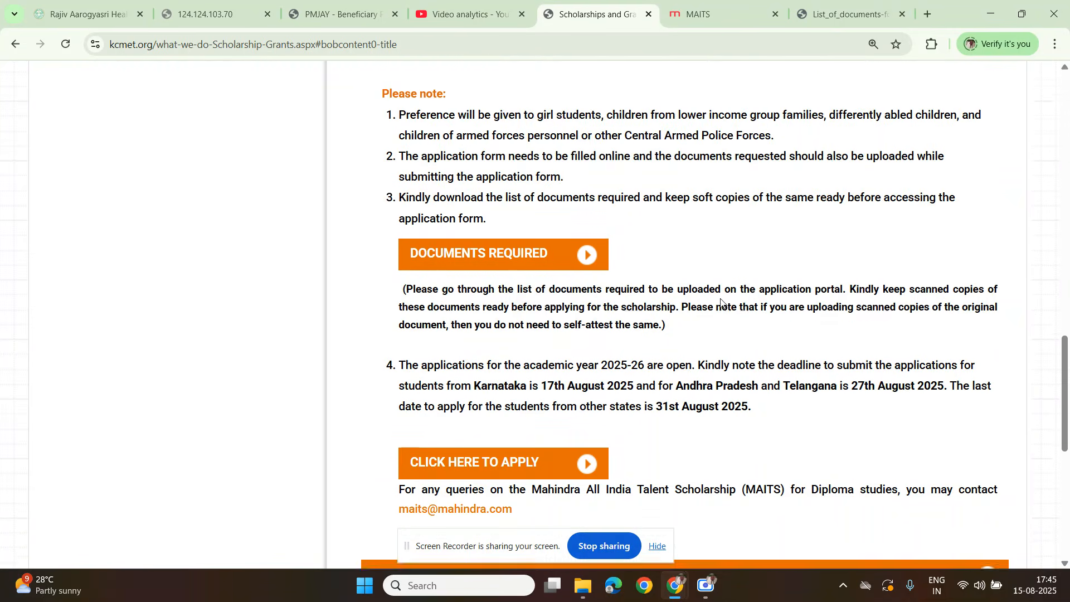
pyautogui.scroll(-2, 613, 223)
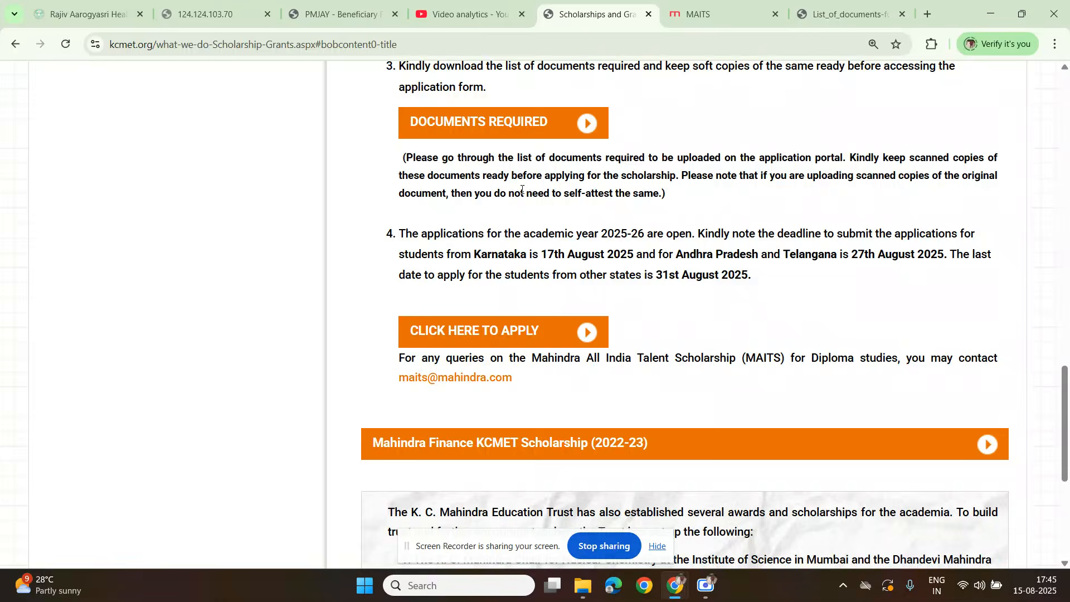
pyautogui.click(463, 125)
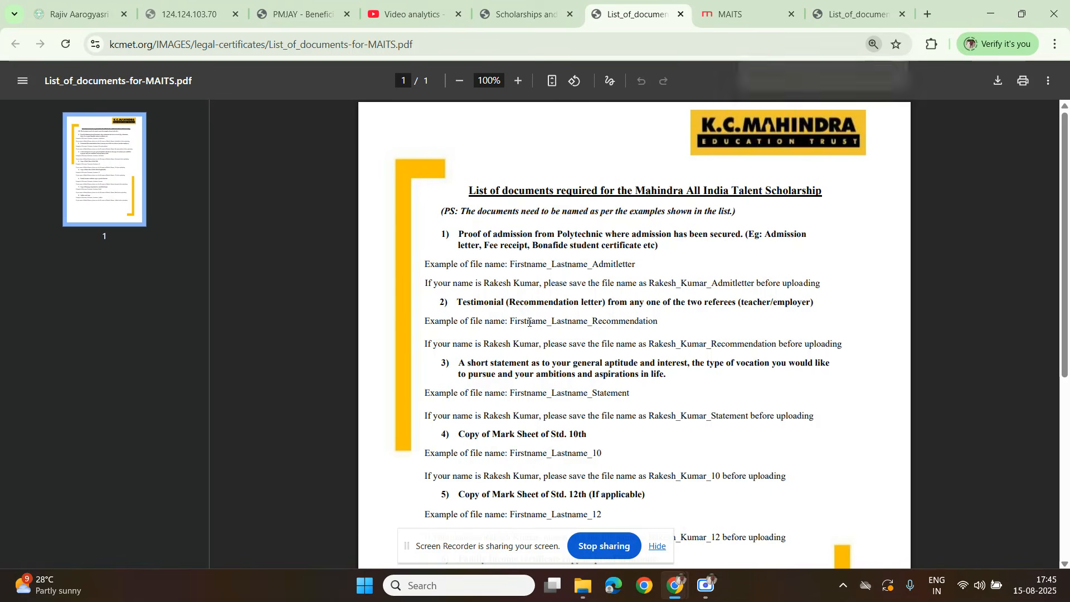
# Step: Enlarge the document list to 156% and highlight the note on how the files must be named
pyautogui.scroll(1, 508, 322)
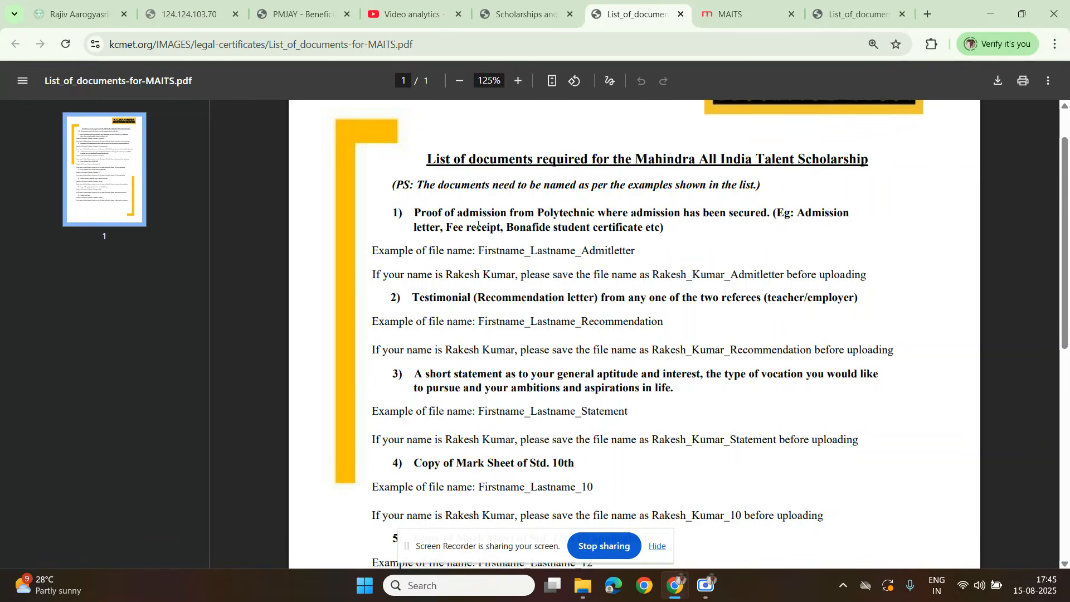
pyautogui.scroll(1, 542, 184)
pyautogui.moveTo(604, 183); pyautogui.dragTo(750, 185)
pyautogui.click(516, 238)
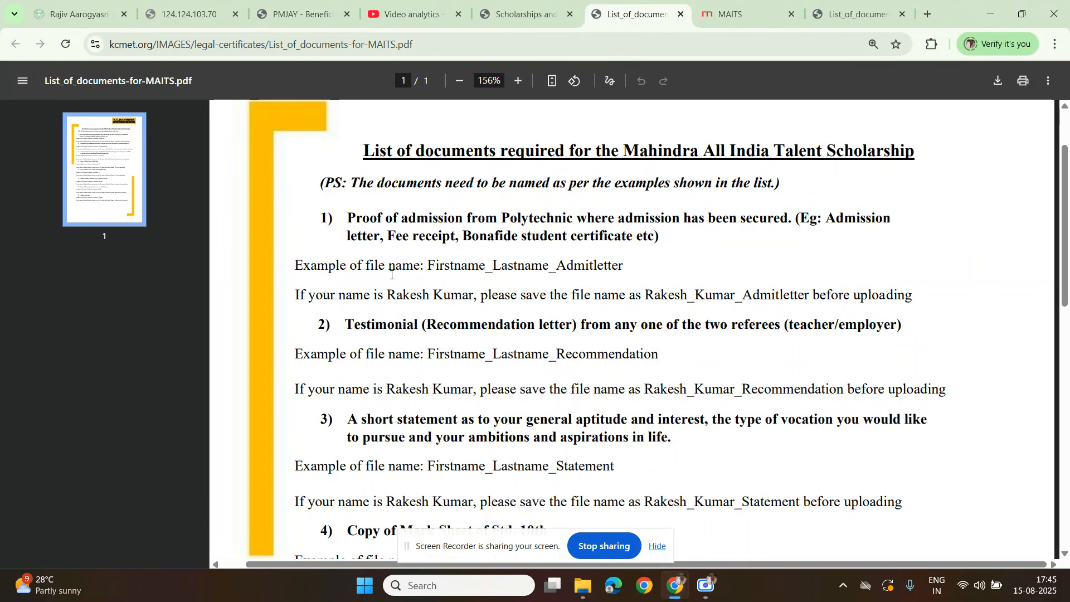
# Step: Examine the proof of admission requirement and its example file name, highlighting the Admitletter suffix
pyautogui.moveTo(347, 219); pyautogui.dragTo(643, 248)
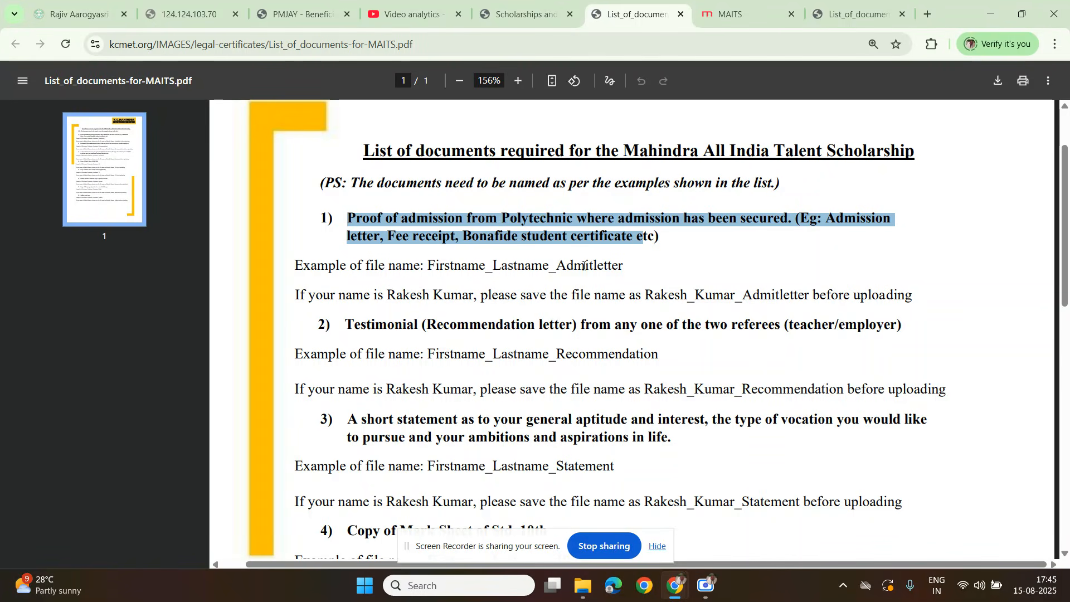
pyautogui.moveTo(427, 266); pyautogui.dragTo(537, 269)
pyautogui.moveTo(624, 263); pyautogui.dragTo(560, 265)
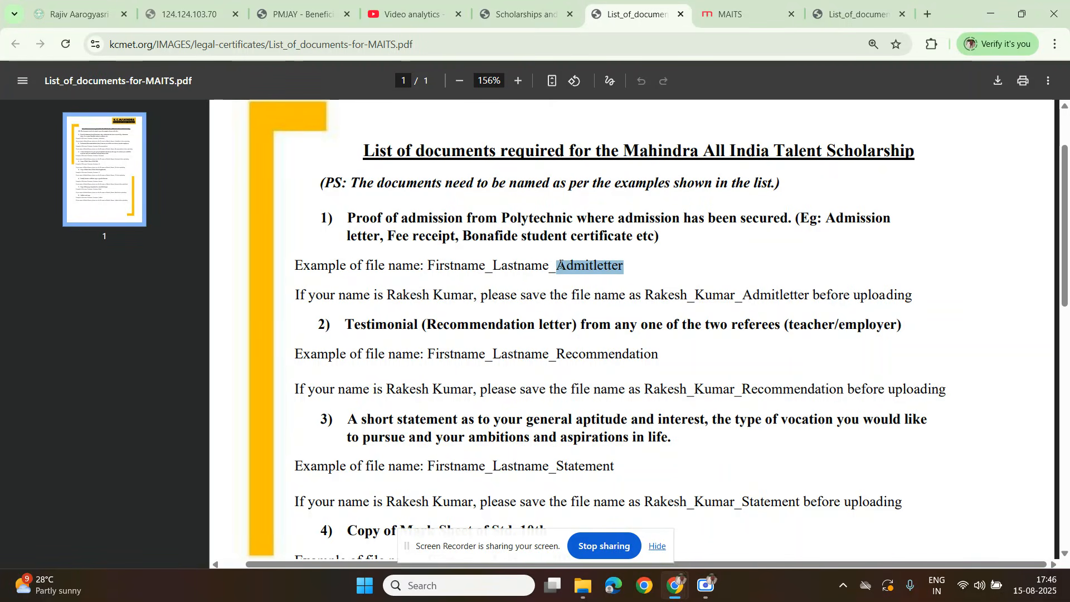
# Step: Review the accepted proofs of admission, such as the Bonafide student certificate, and highlight the worked example of naming the Admitletter file
pyautogui.click(411, 237)
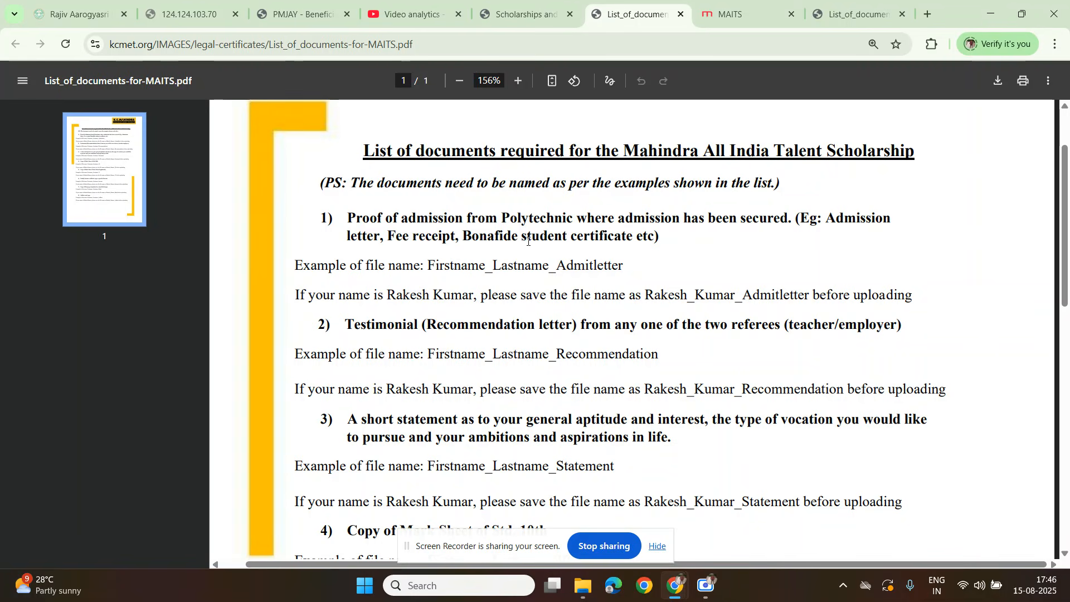
pyautogui.moveTo(645, 238); pyautogui.dragTo(533, 241)
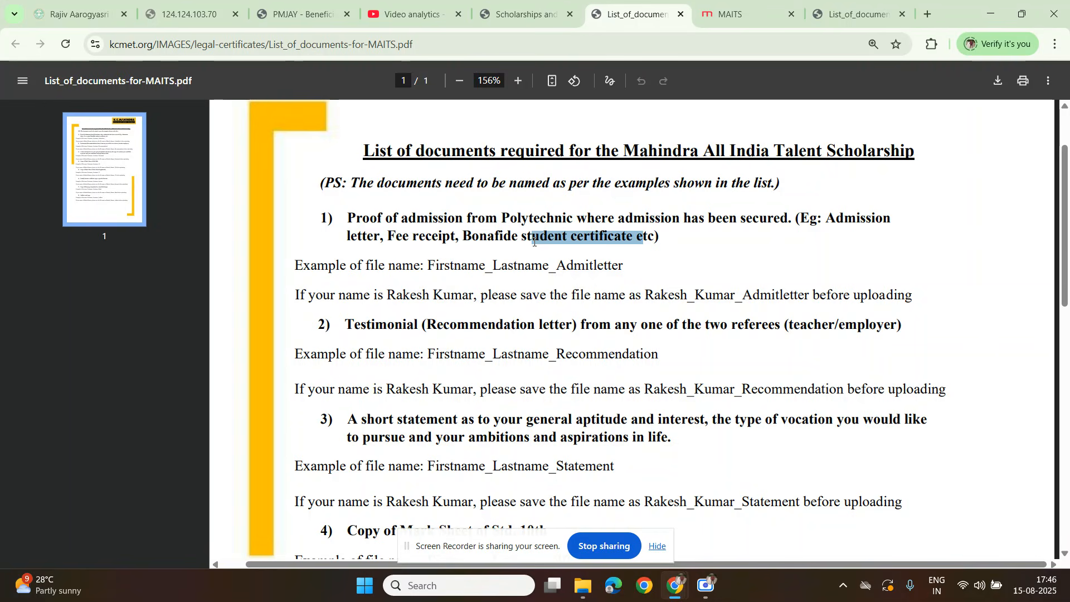
pyautogui.moveTo(356, 221); pyautogui.dragTo(463, 223)
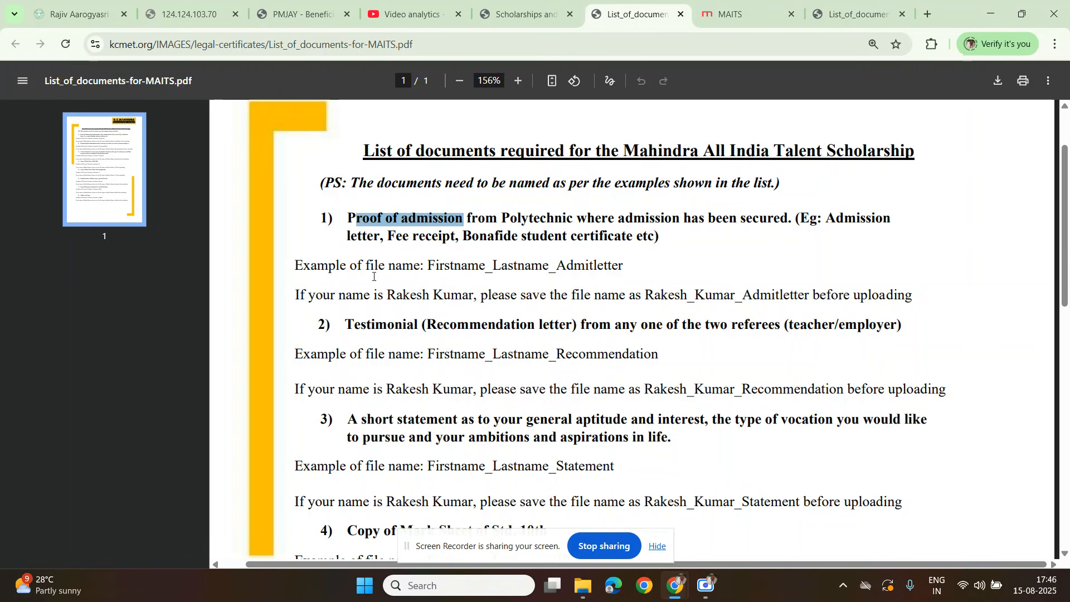
pyautogui.click(357, 282)
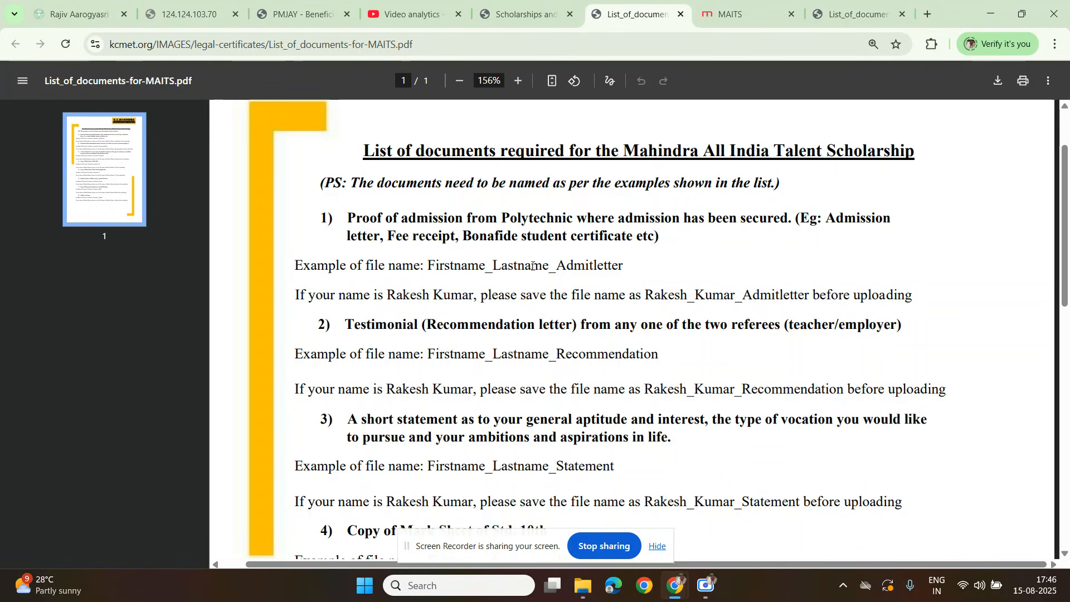
pyautogui.moveTo(378, 295); pyautogui.dragTo(466, 291)
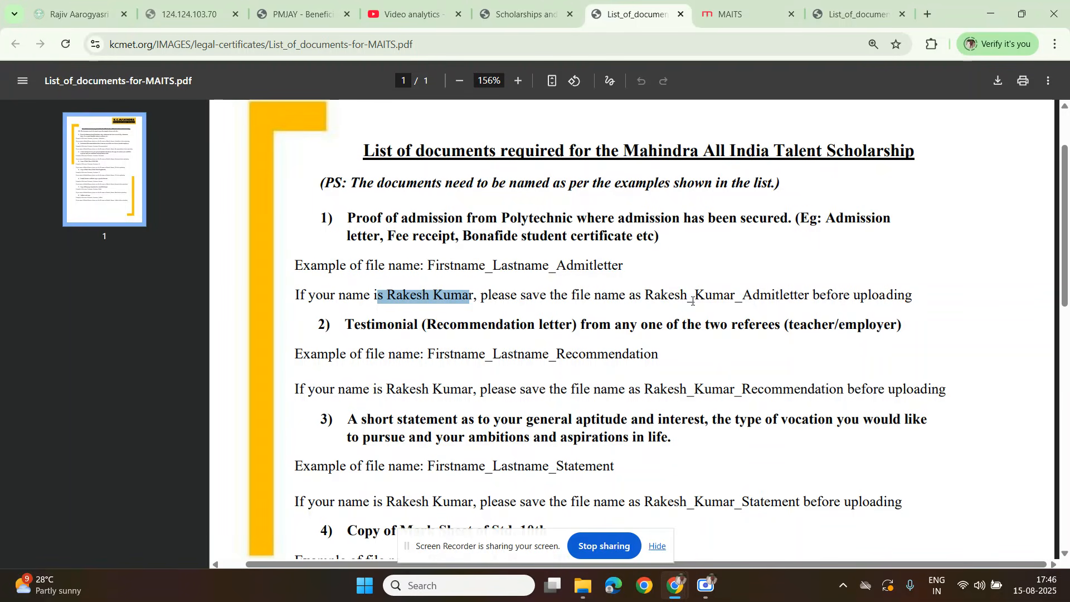
pyautogui.moveTo(807, 300); pyautogui.dragTo(730, 307)
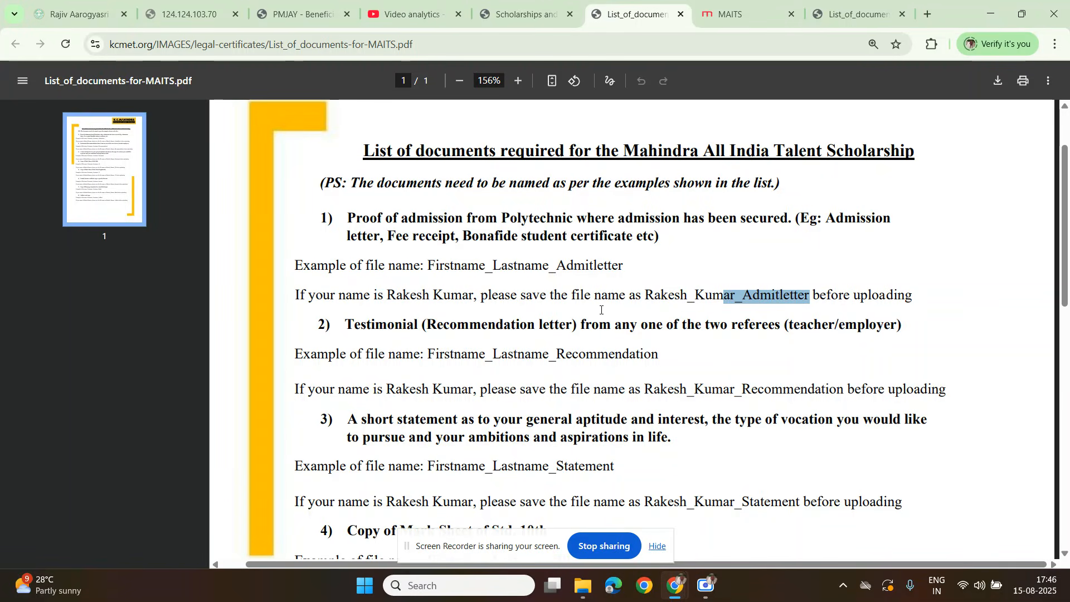
# Step: Examine the testimonial requirement, highlighting the teacher referee option and the Recommendation suffix in the example file name
pyautogui.moveTo(354, 329); pyautogui.dragTo(403, 330)
pyautogui.moveTo(599, 326); pyautogui.dragTo(761, 325)
pyautogui.moveTo(892, 326); pyautogui.dragTo(829, 325)
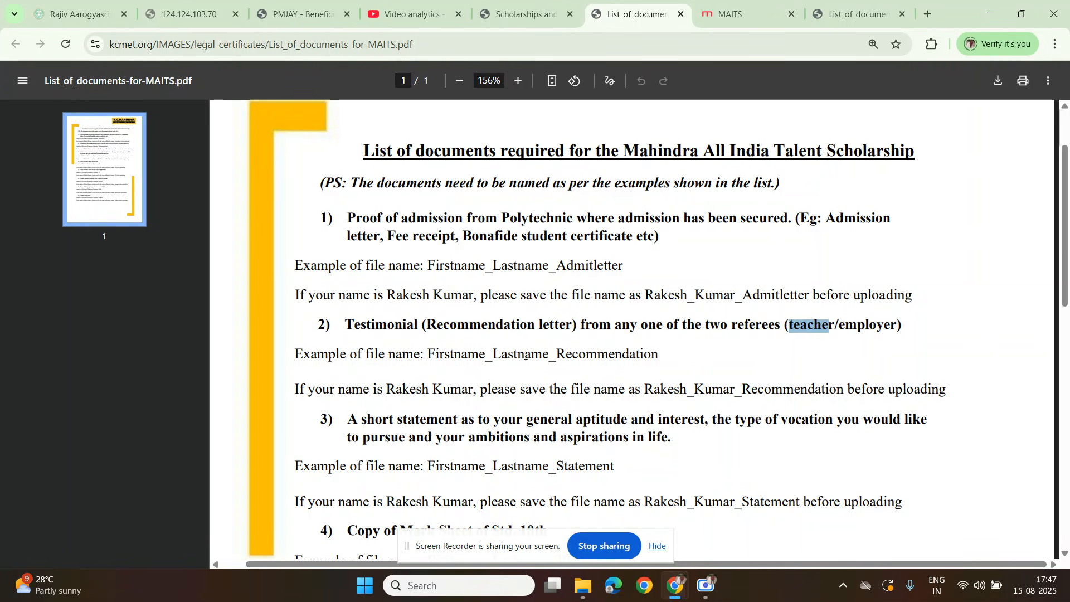
pyautogui.moveTo(543, 355); pyautogui.dragTo(662, 355)
pyautogui.click(517, 390)
pyautogui.scroll(-1, 702, 415)
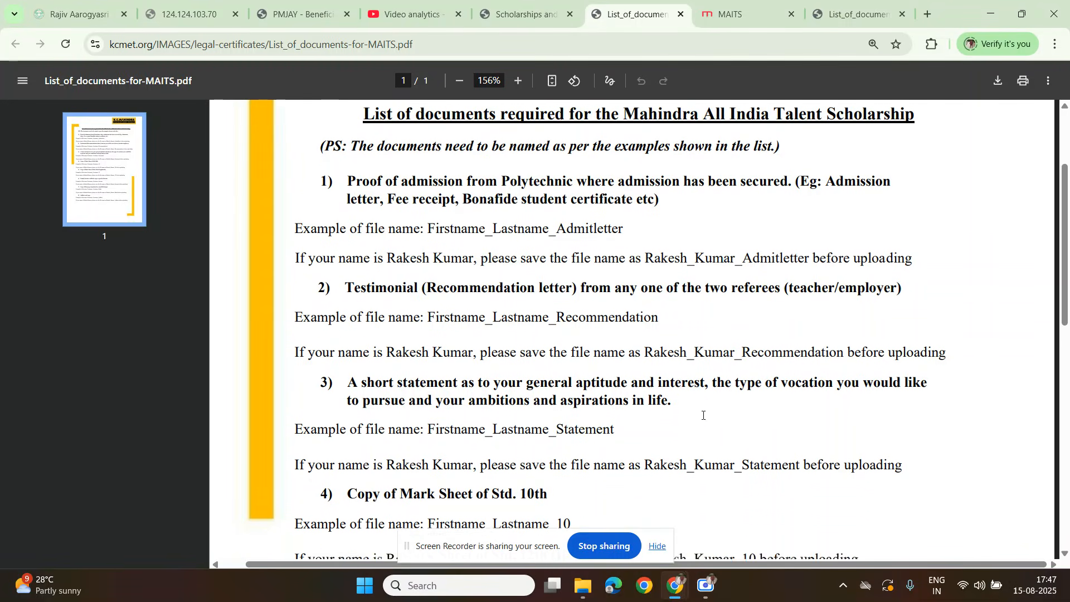
pyautogui.moveTo(342, 259); pyautogui.dragTo(409, 263)
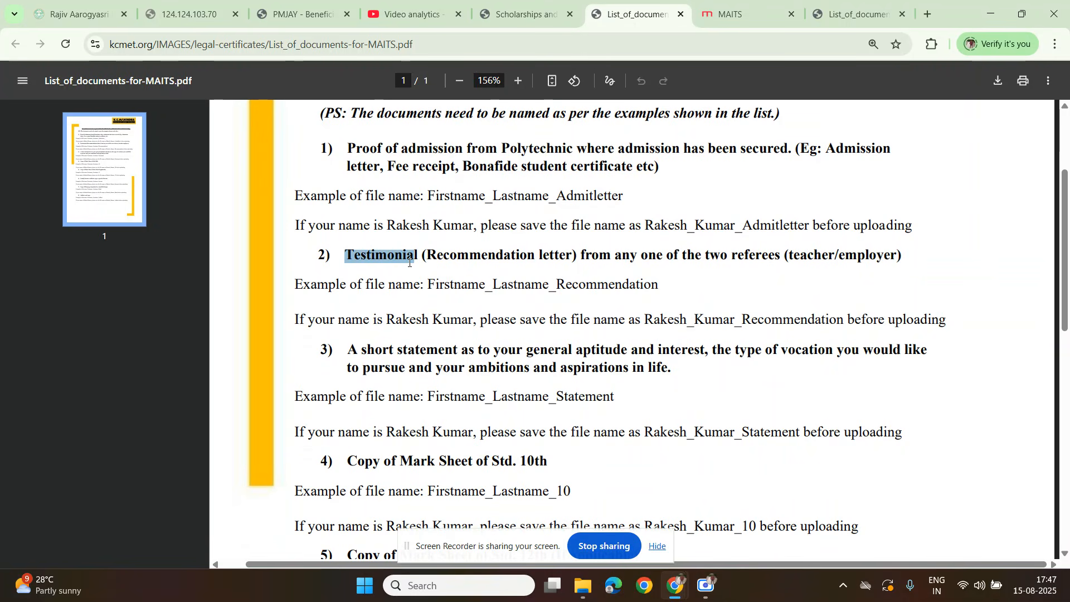
# Step: Search Google in a new tab for "testimonial for scholarship" and look over the results
pyautogui.click(926, 15)
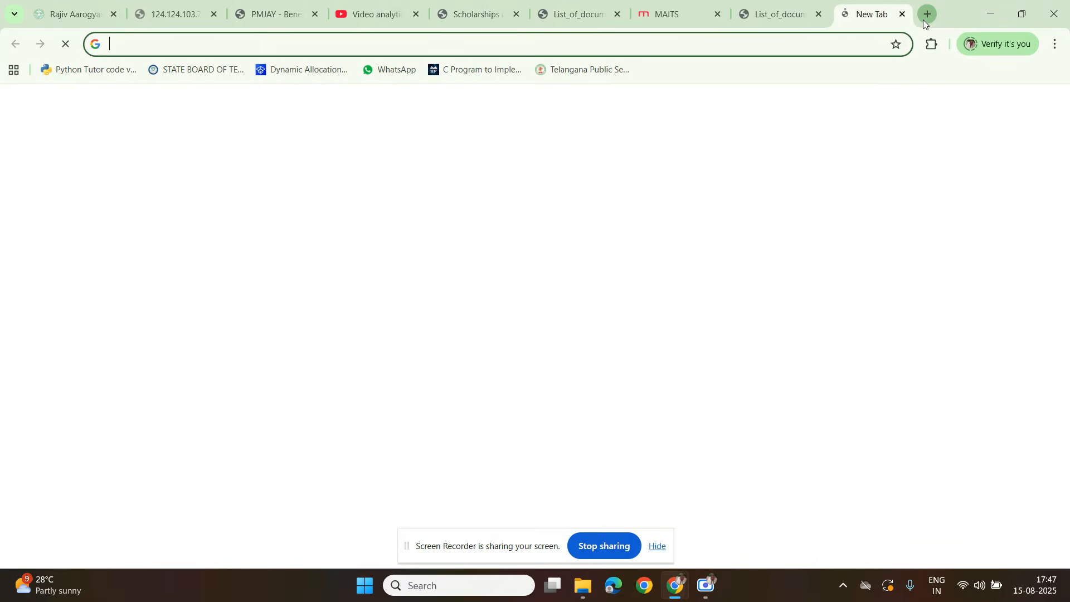
pyautogui.write('test')
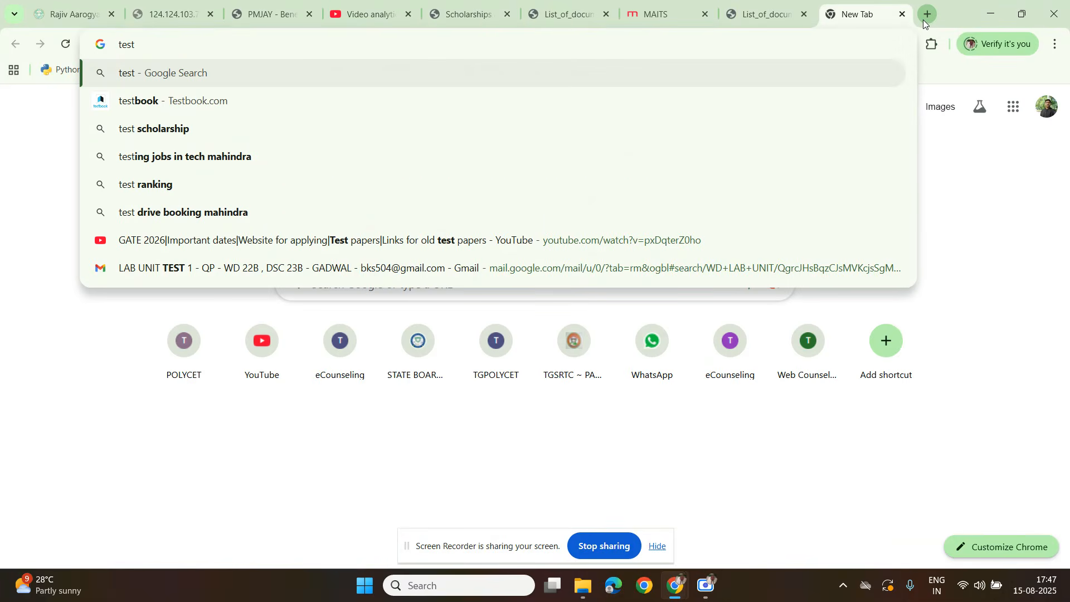
pyautogui.write('im')
pyautogui.press('BackSpace')
pyautogui.press('Num_Lock')
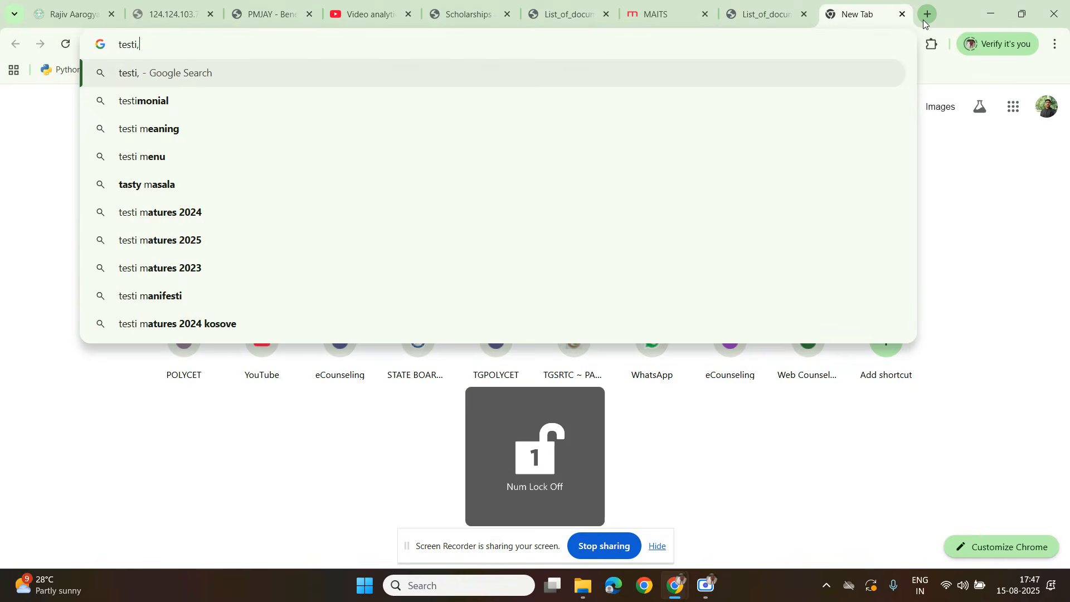
pyautogui.write('monial')
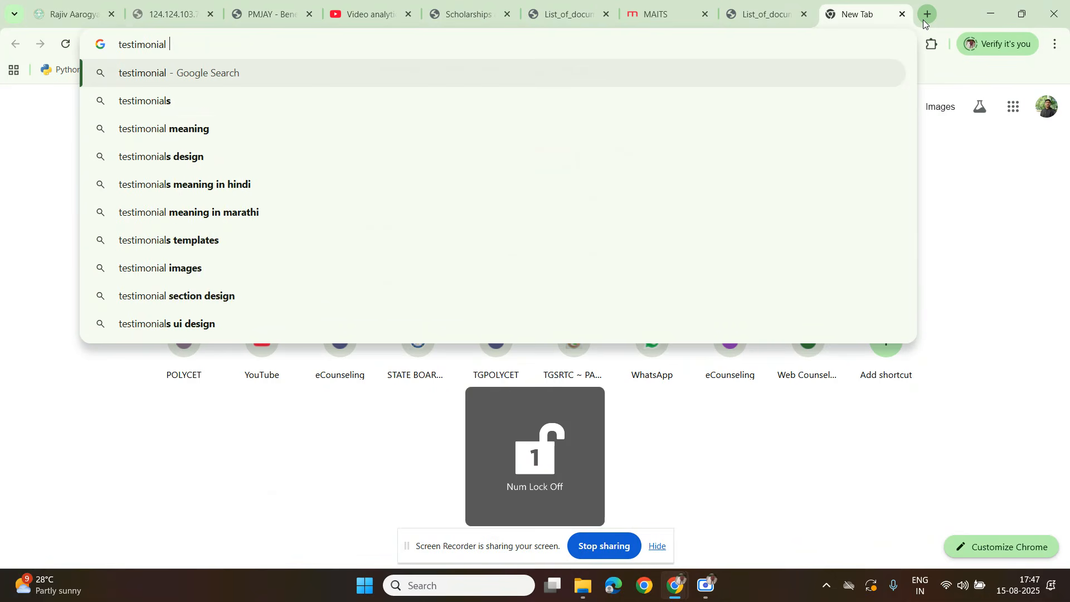
pyautogui.write(' fpor')
pyautogui.press('BackSpace')
pyautogui.press('BackSpace')
pyautogui.press('BackSpace')
pyautogui.write('or sc')
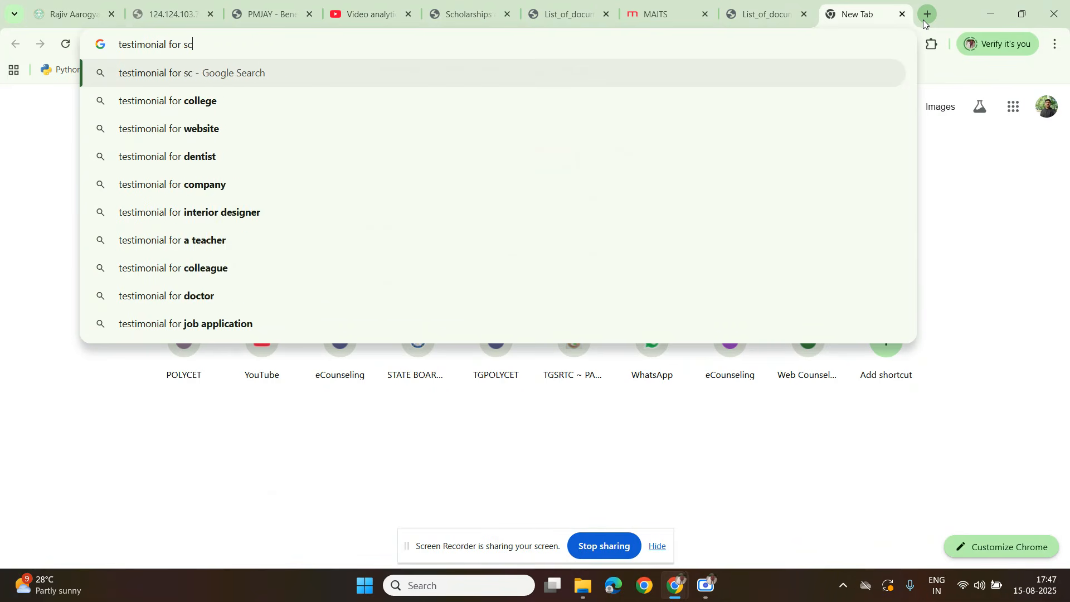
pyautogui.write('holarshg')
pyautogui.press('BackSpace')
pyautogui.write('ip')
pyautogui.press('Return')
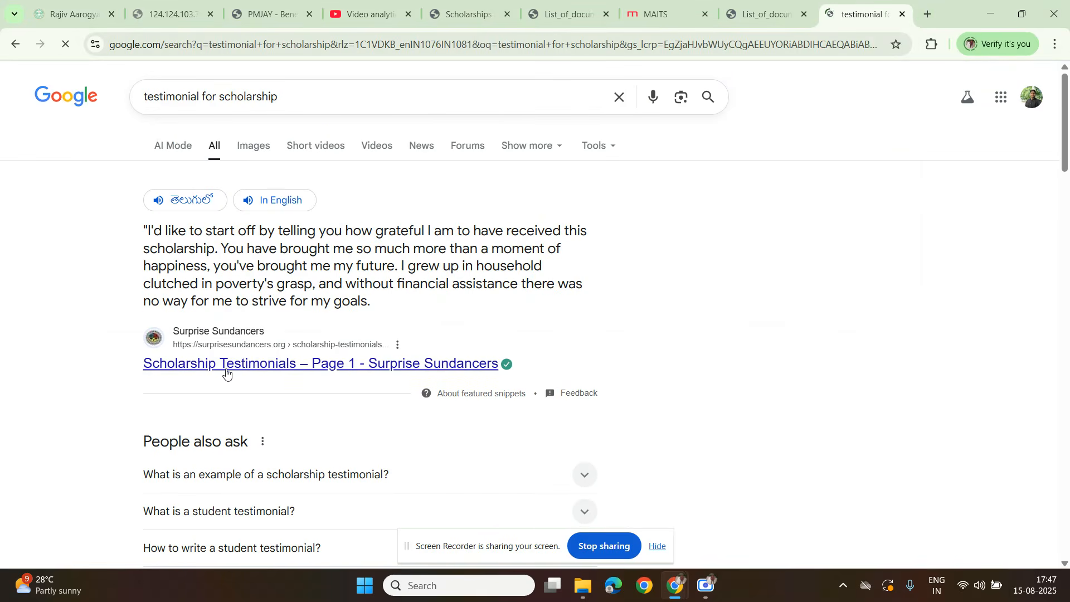
pyautogui.scroll(-3, 228, 374)
pyautogui.scroll(3, 247, 275)
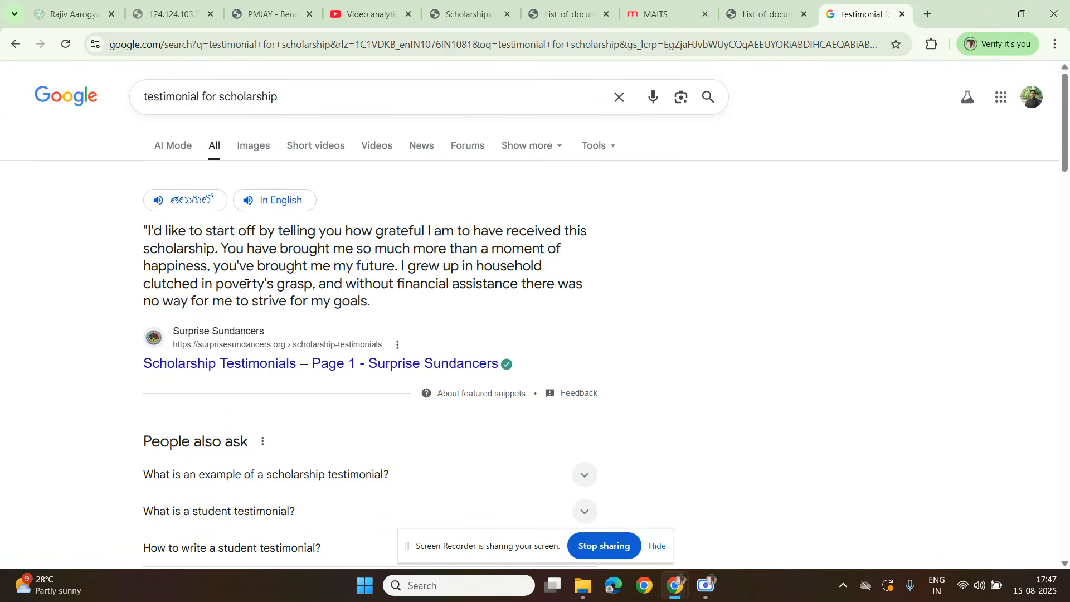
# Step: Refine the search to "testimonial for scholarship doc" and open Indeed's Scholarship Recommendation Letter article
pyautogui.click(295, 97)
pyautogui.write('doc')
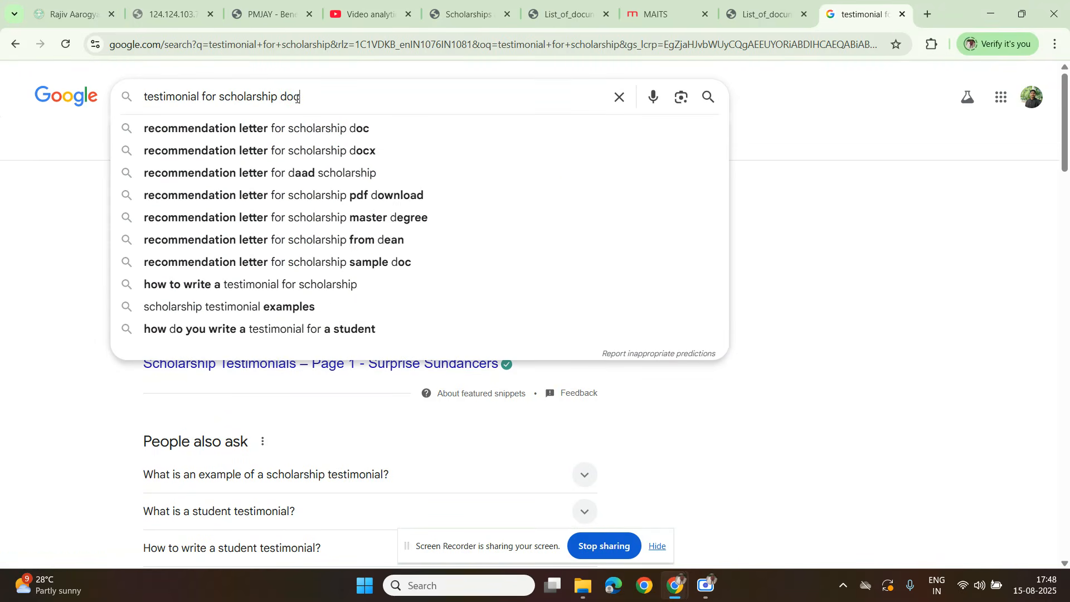
pyautogui.press('Return')
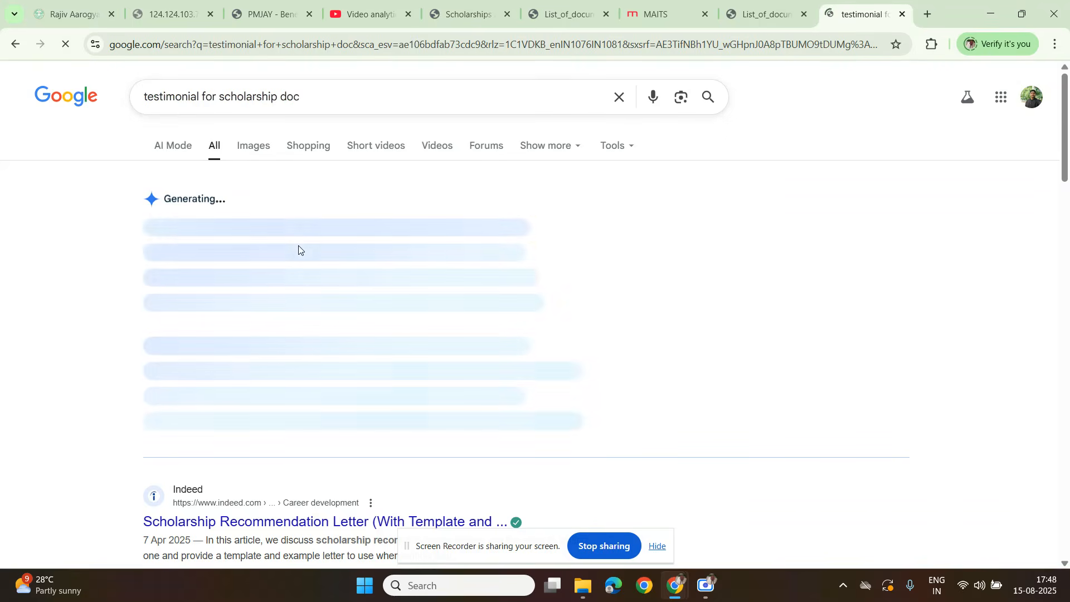
pyautogui.scroll(-3, 219, 358)
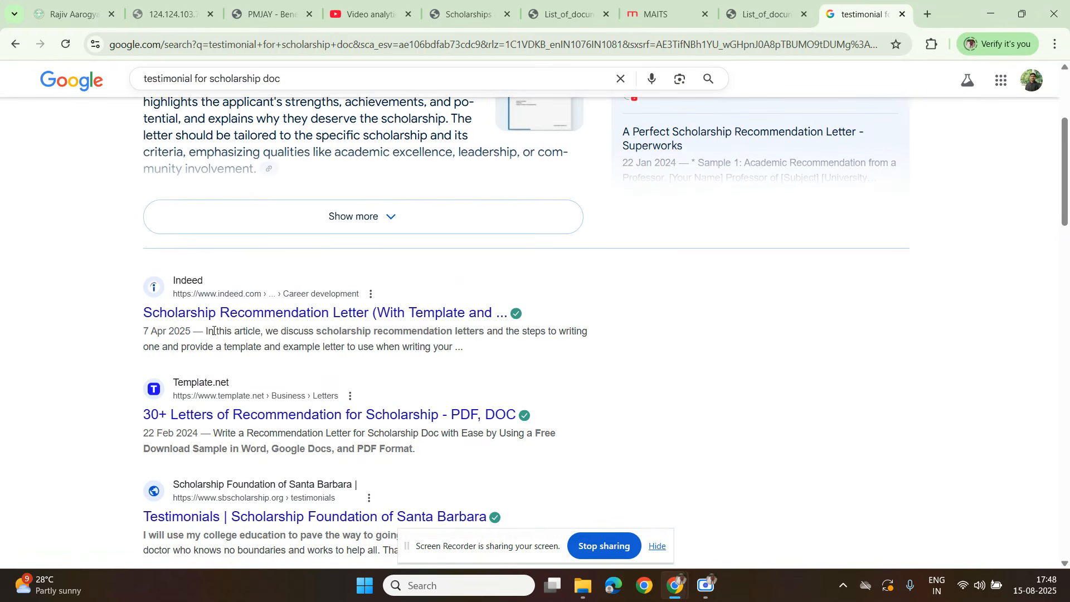
pyautogui.click(245, 318)
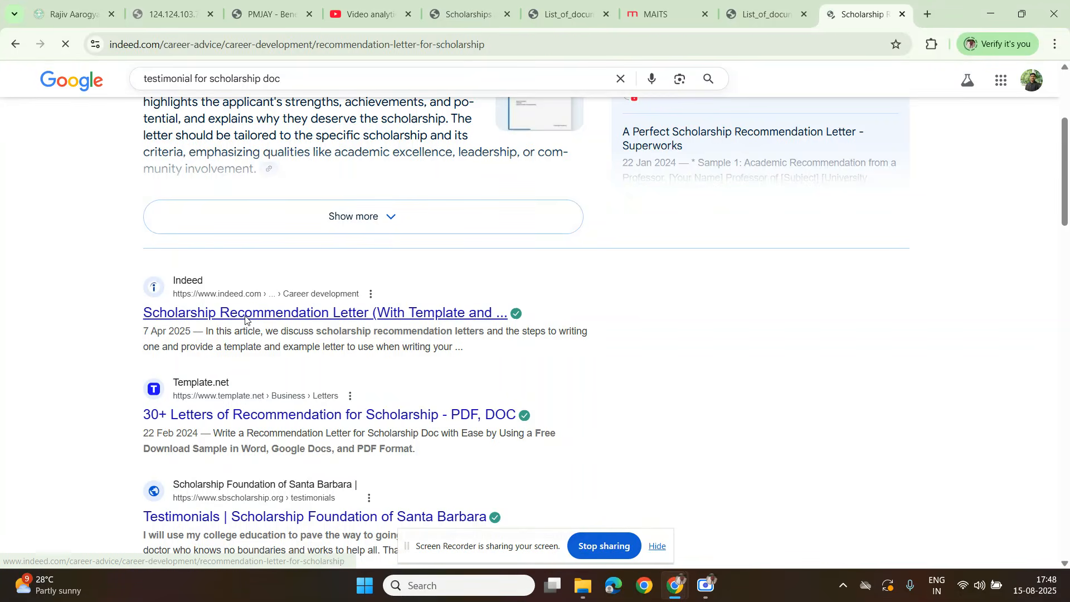
# Step: Read through the article's template recommendation letter for a scholarship, highlighting its opening contact, date and organization fields
pyautogui.scroll(-6, 358, 406)
pyautogui.scroll(-15, 358, 412)
pyautogui.scroll(-20, 359, 413)
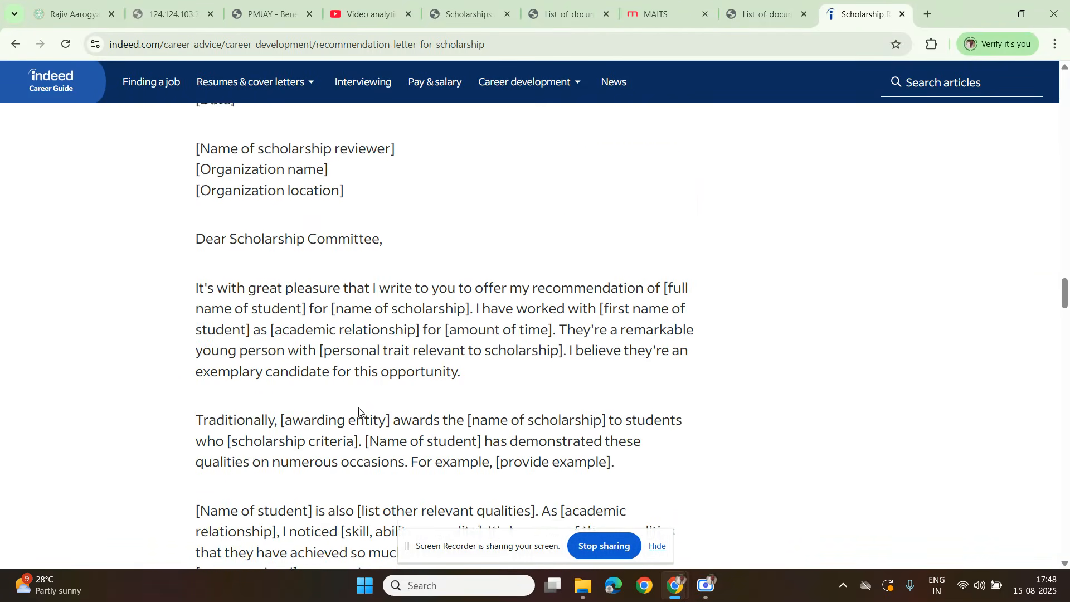
pyautogui.scroll(5, 359, 412)
pyautogui.moveTo(207, 217); pyautogui.dragTo(281, 492)
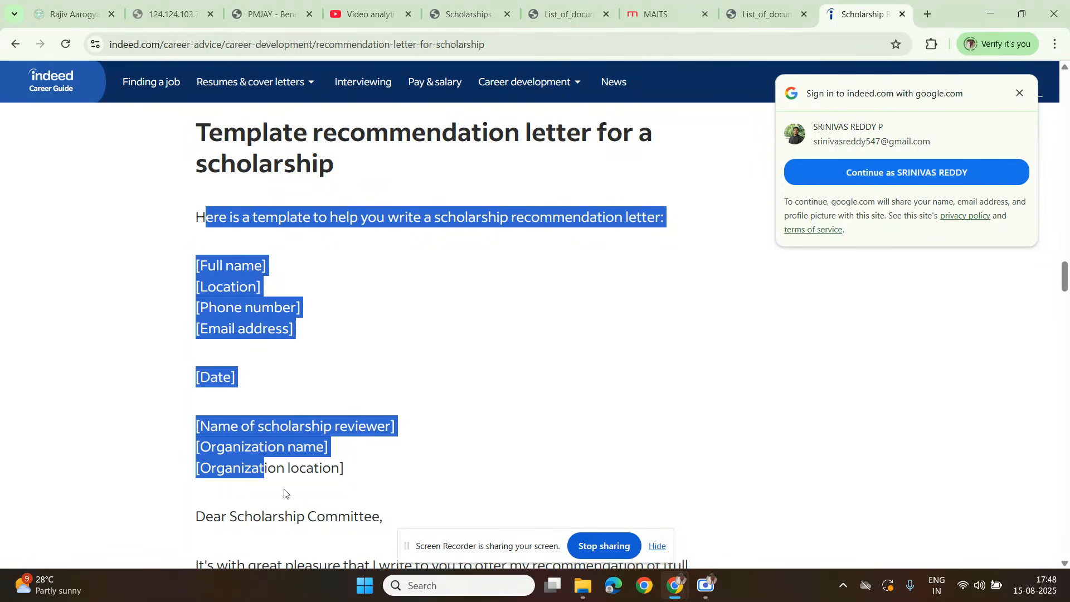
pyautogui.scroll(-12, 282, 492)
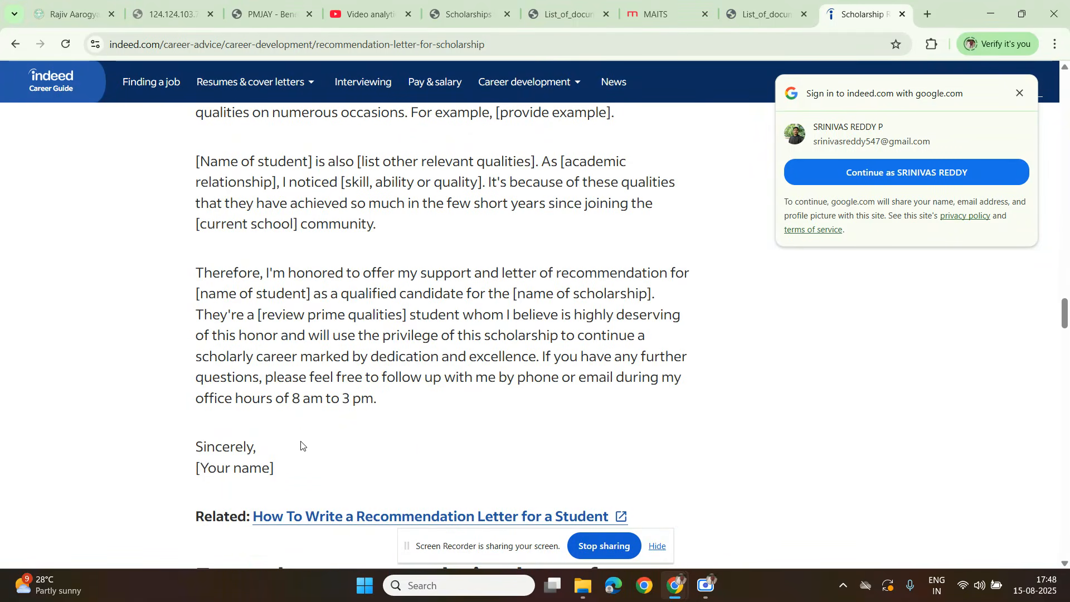
pyautogui.scroll(12, 301, 446)
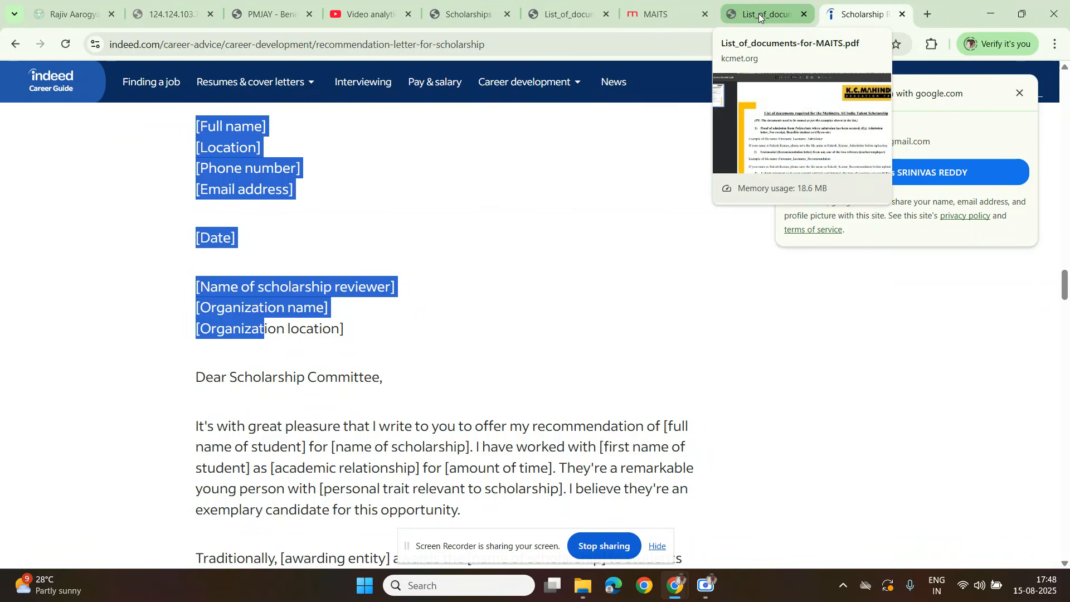
# Step: Return to the MAITS document list and examine the short statement requirement on aptitude, vocation and aspirations, including its file naming example
pyautogui.click(758, 18)
pyautogui.scroll(-5, 425, 408)
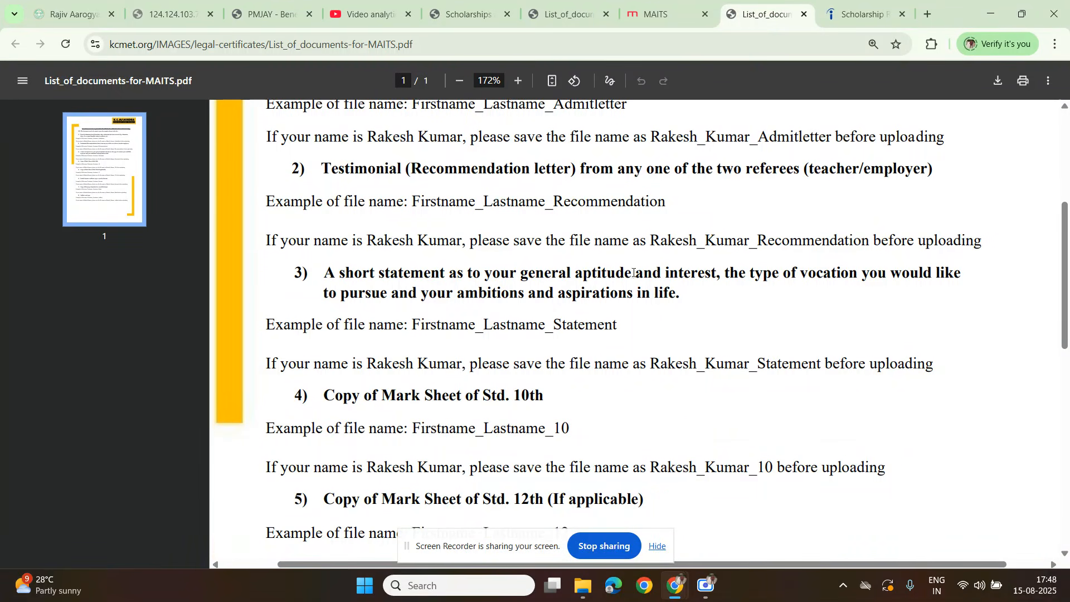
pyautogui.moveTo(729, 273); pyautogui.dragTo(846, 281)
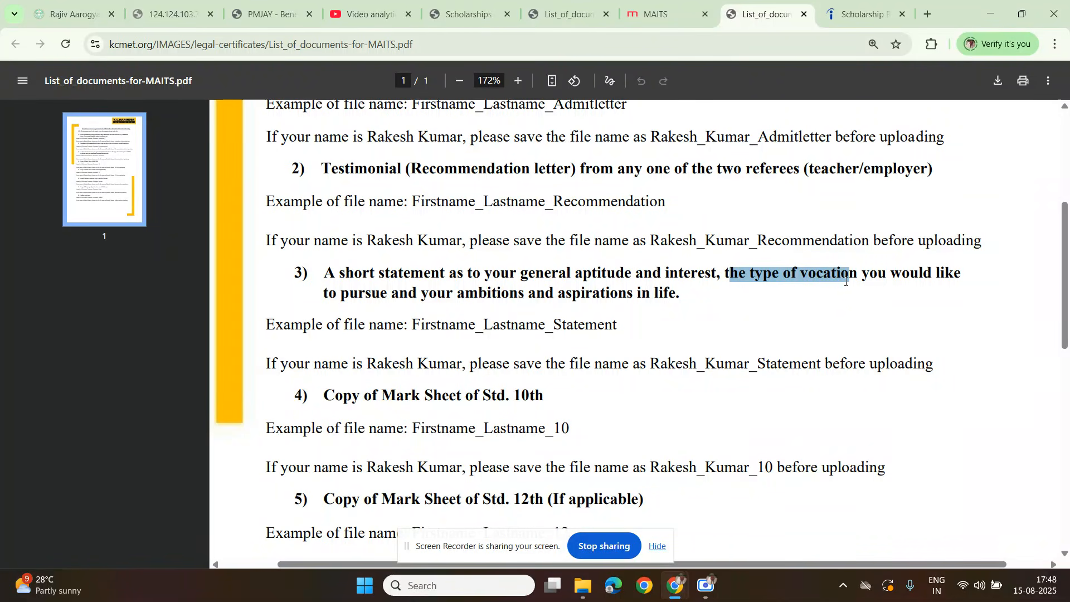
pyautogui.moveTo(530, 297); pyautogui.dragTo(668, 300)
pyautogui.click(638, 306)
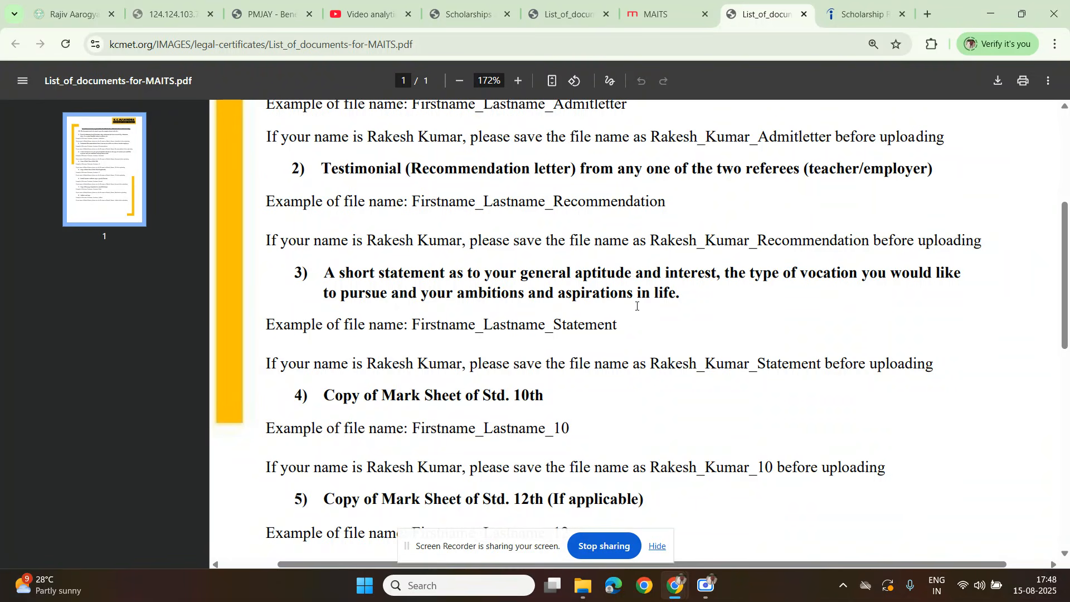
pyautogui.moveTo(315, 268); pyautogui.dragTo(592, 302)
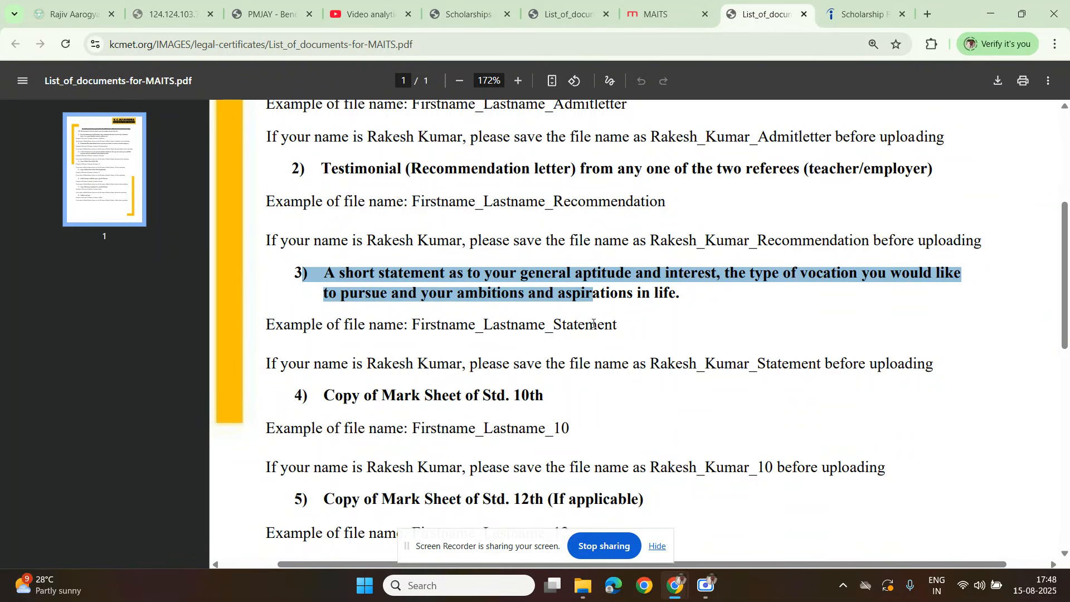
pyautogui.moveTo(275, 326); pyautogui.dragTo(528, 366)
pyautogui.click(362, 366)
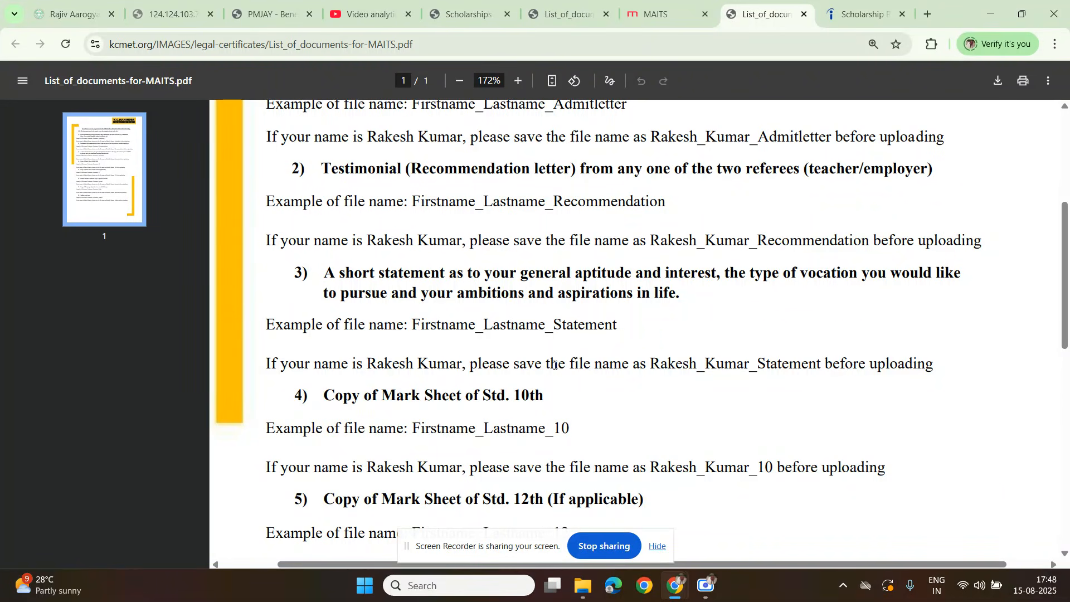
# Step: Highlight the requirement for a copy of the Std. 10th mark sheet
pyautogui.scroll(-3, 554, 365)
pyautogui.moveTo(333, 262); pyautogui.dragTo(563, 283)
pyautogui.click(451, 310)
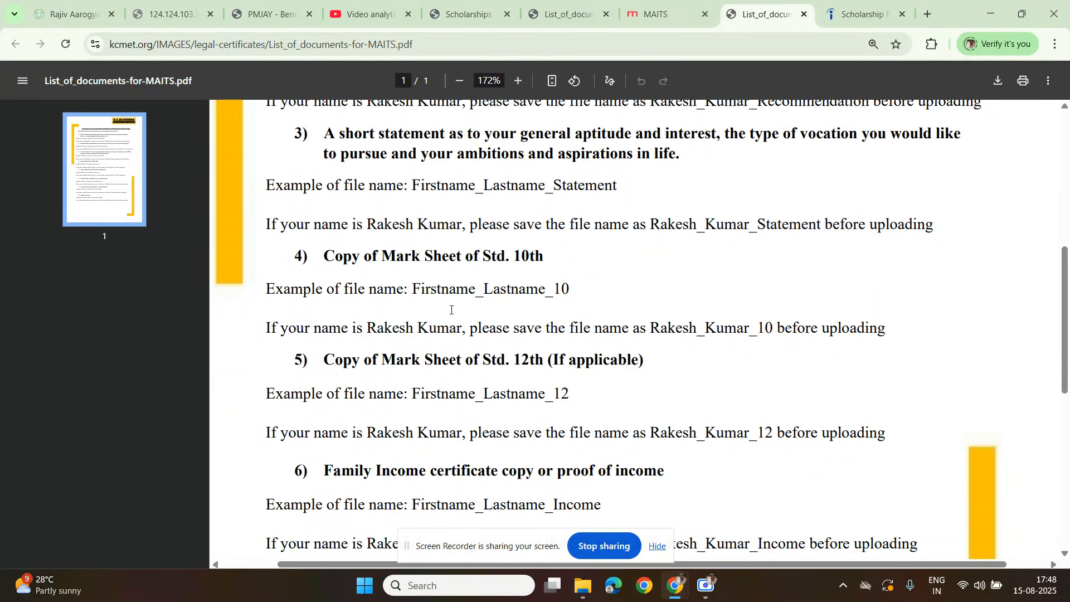
# Step: Examine the Std. 12th mark sheet requirement, highlighting the whole item with its example file name and naming instruction
pyautogui.scroll(-3, 339, 253)
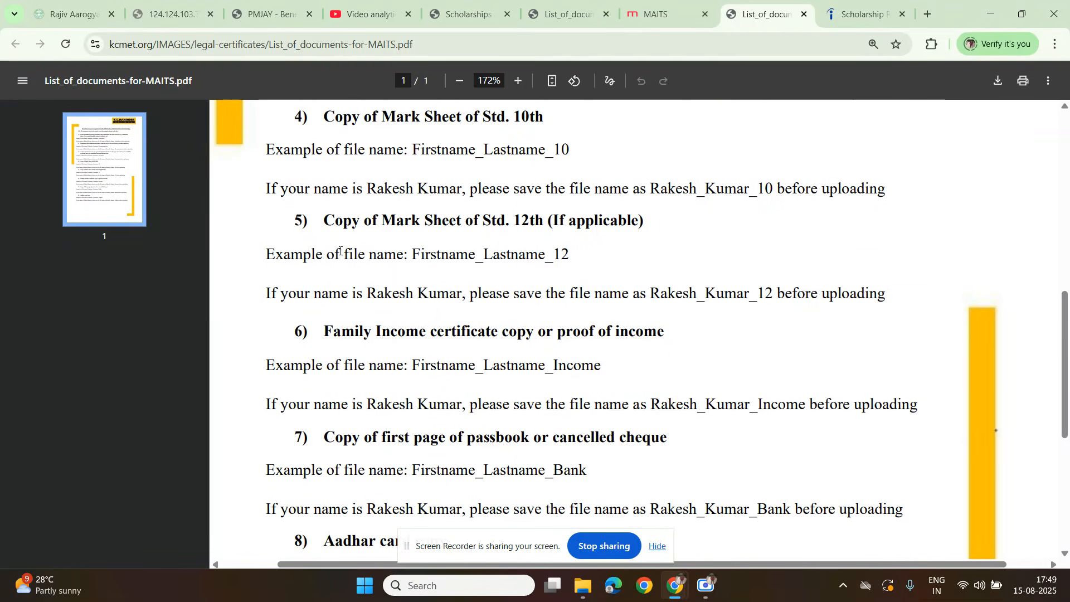
pyautogui.moveTo(353, 224); pyautogui.dragTo(547, 241)
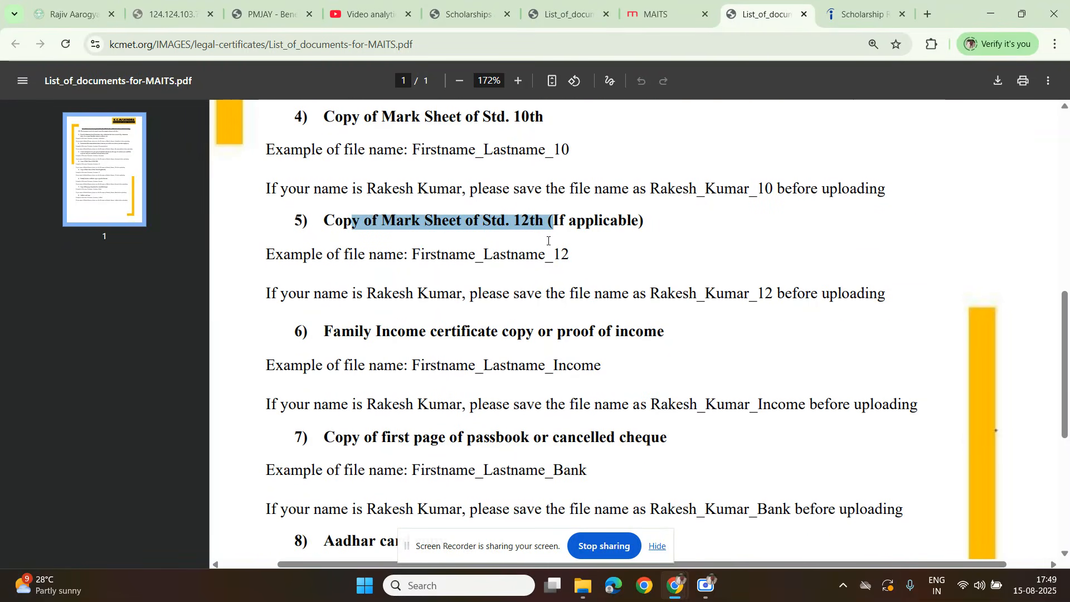
pyautogui.moveTo(359, 256); pyautogui.dragTo(575, 294)
pyautogui.click(453, 298)
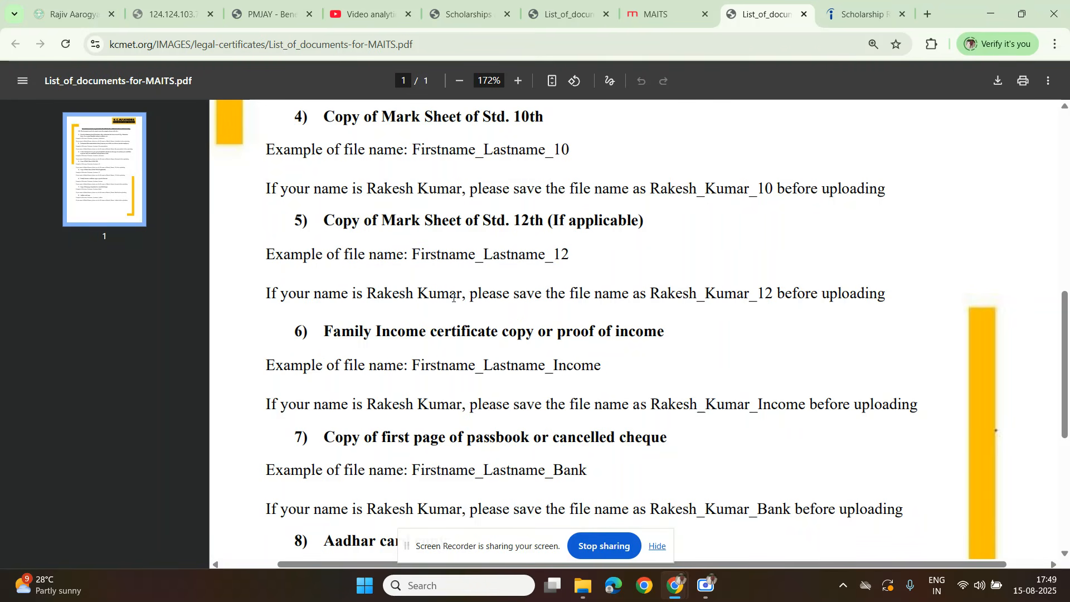
pyautogui.moveTo(283, 229); pyautogui.dragTo(864, 299)
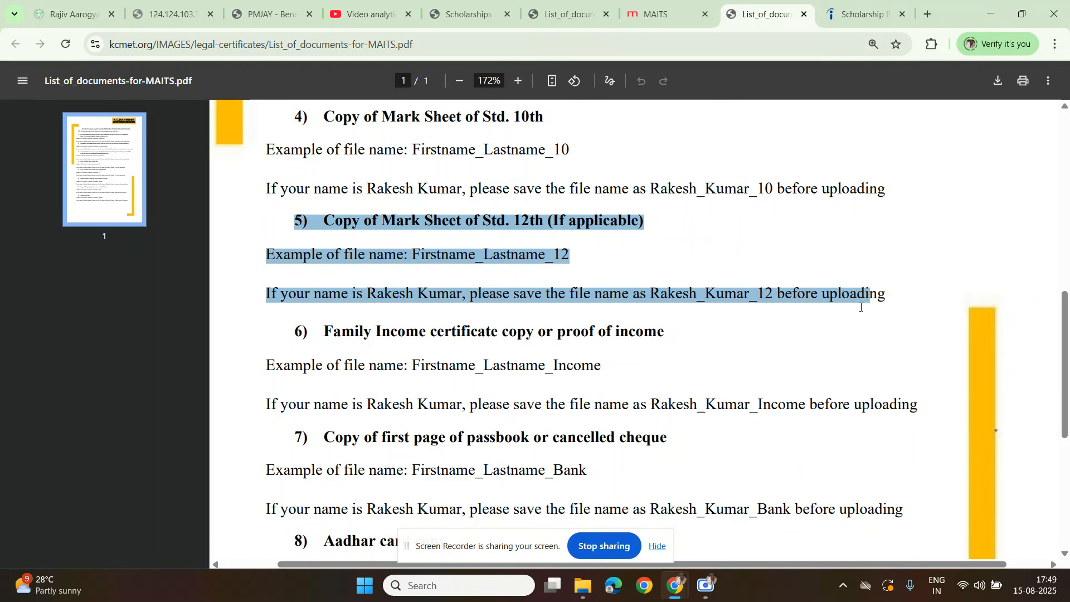
pyautogui.scroll(-1, 702, 334)
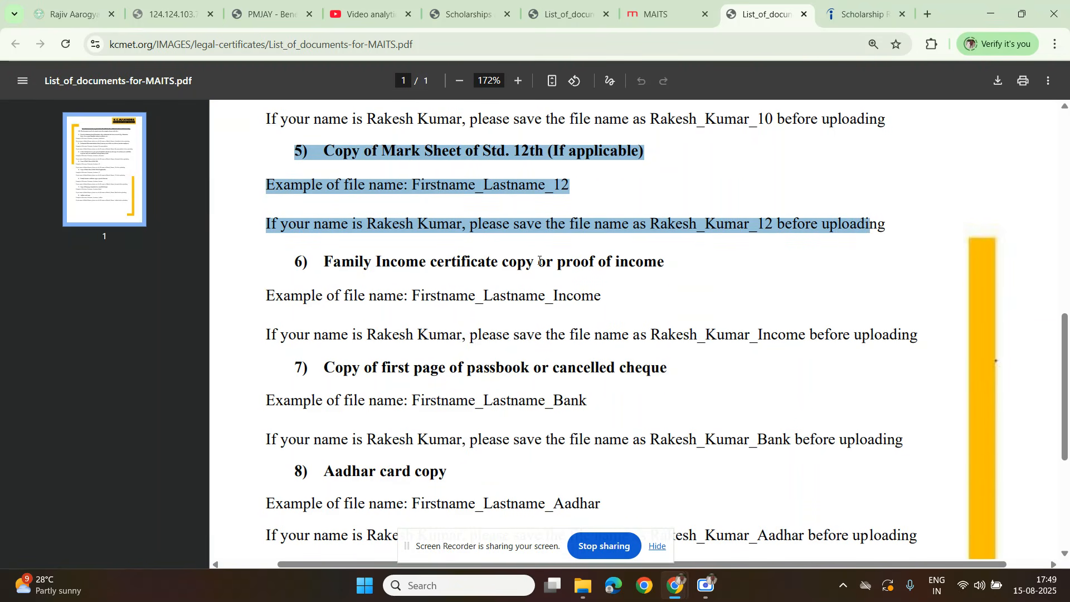
# Step: Examine the family income certificate requirement in the MAITS document list, highlighting the document name and the _Income suffix of the example file name
pyautogui.moveTo(313, 257); pyautogui.dragTo(537, 277)
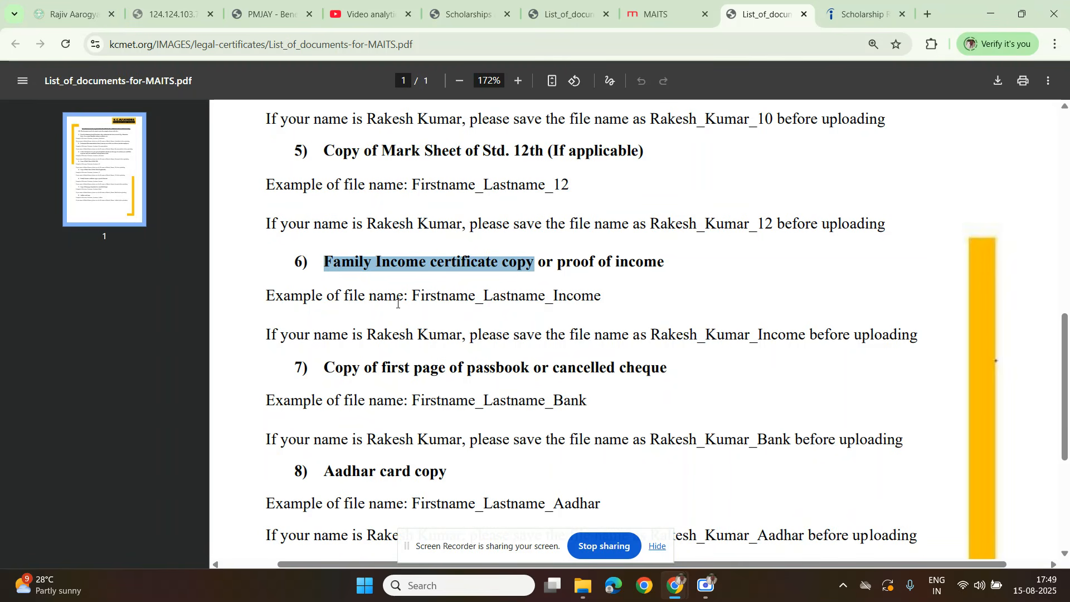
pyautogui.click(433, 294)
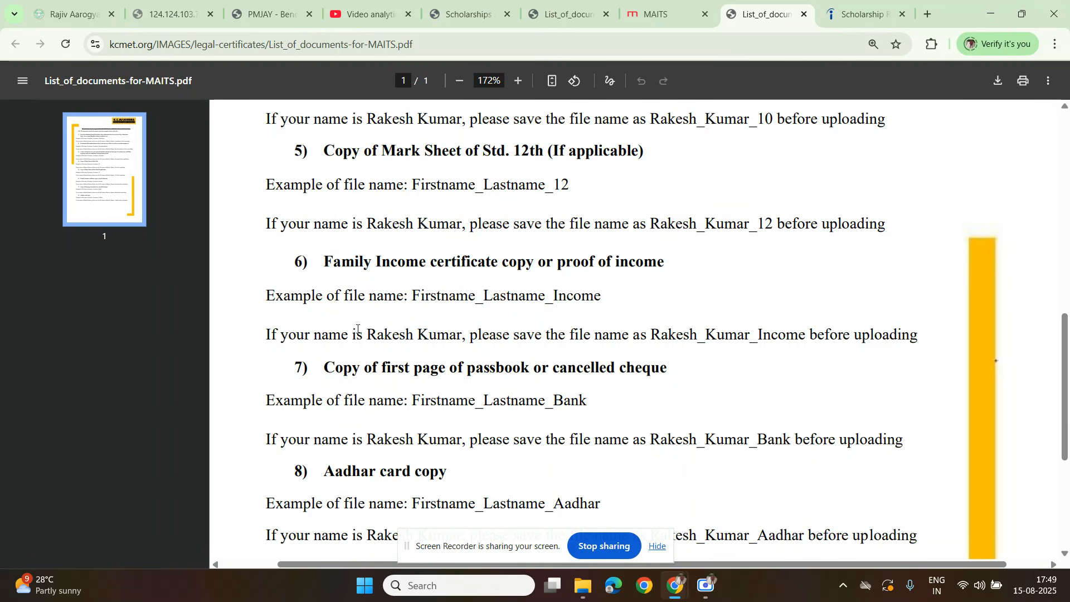
pyautogui.scroll(-1, 404, 339)
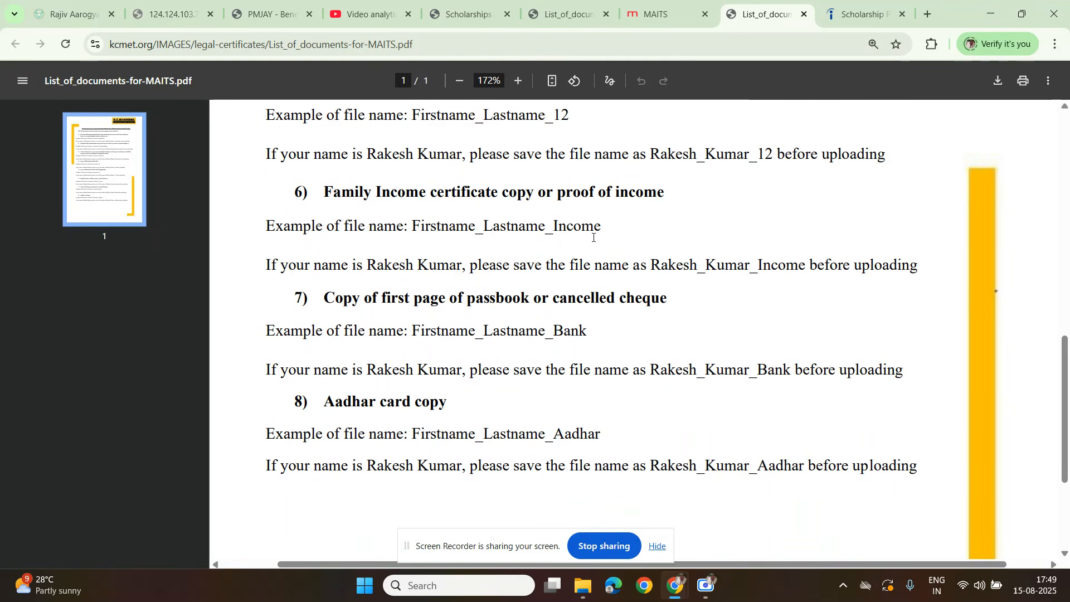
pyautogui.moveTo(612, 233); pyautogui.dragTo(557, 238)
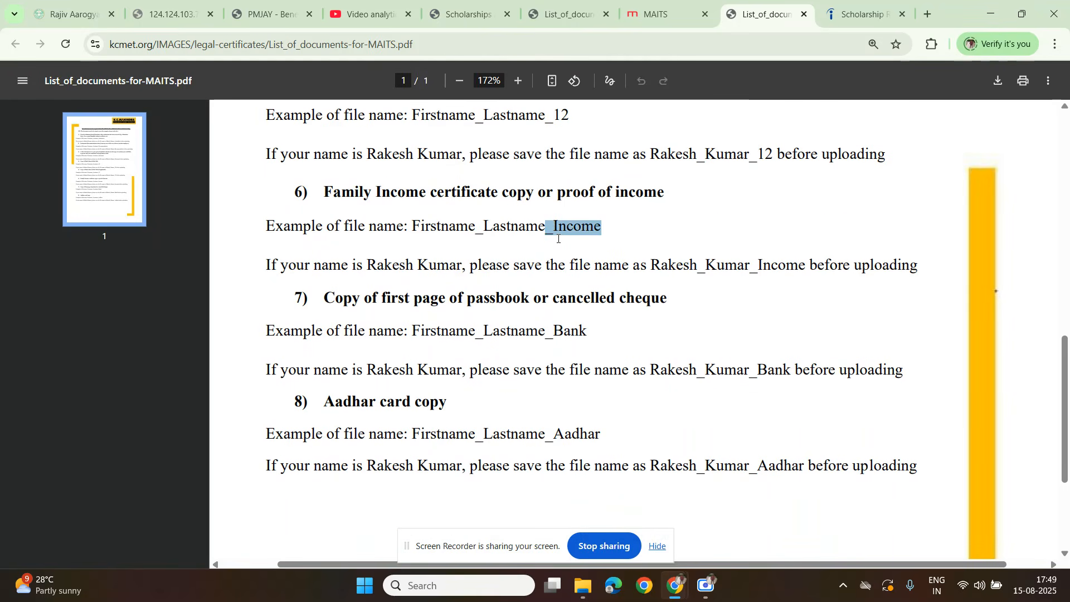
pyautogui.scroll(-1, 424, 295)
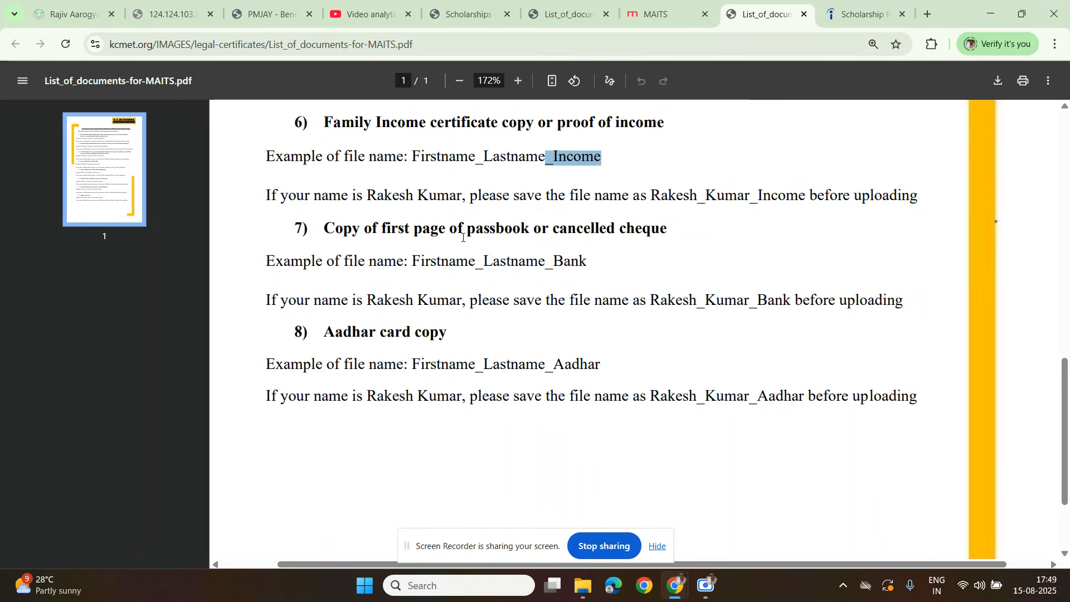
# Step: Examine the bank document requirement, highlighting the passbook page and cancelled cheque options and checking its example file name
pyautogui.click(655, 230)
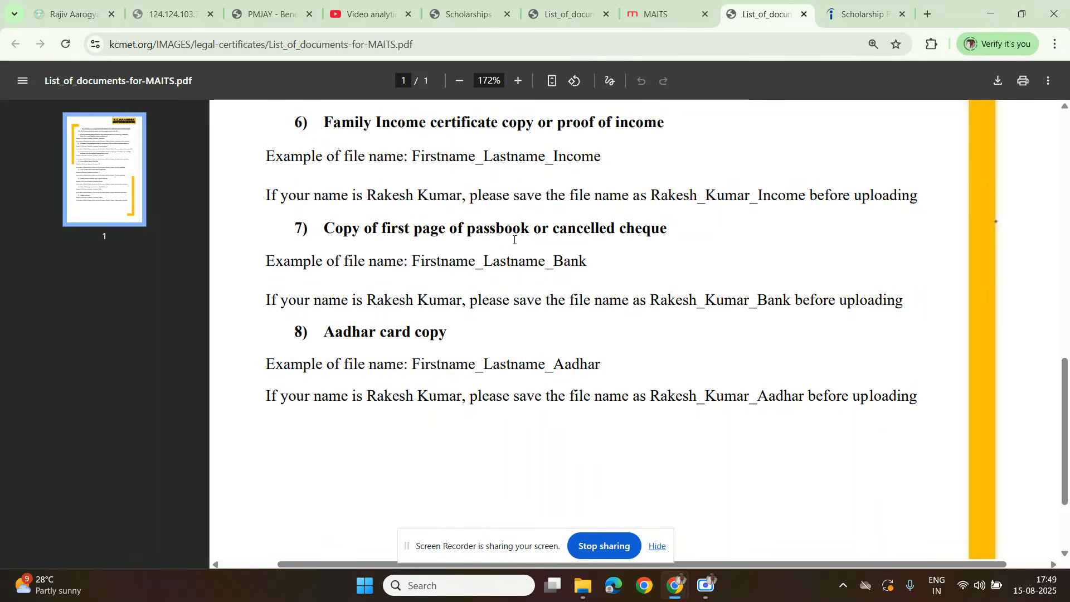
pyautogui.moveTo(414, 230); pyautogui.dragTo(532, 235)
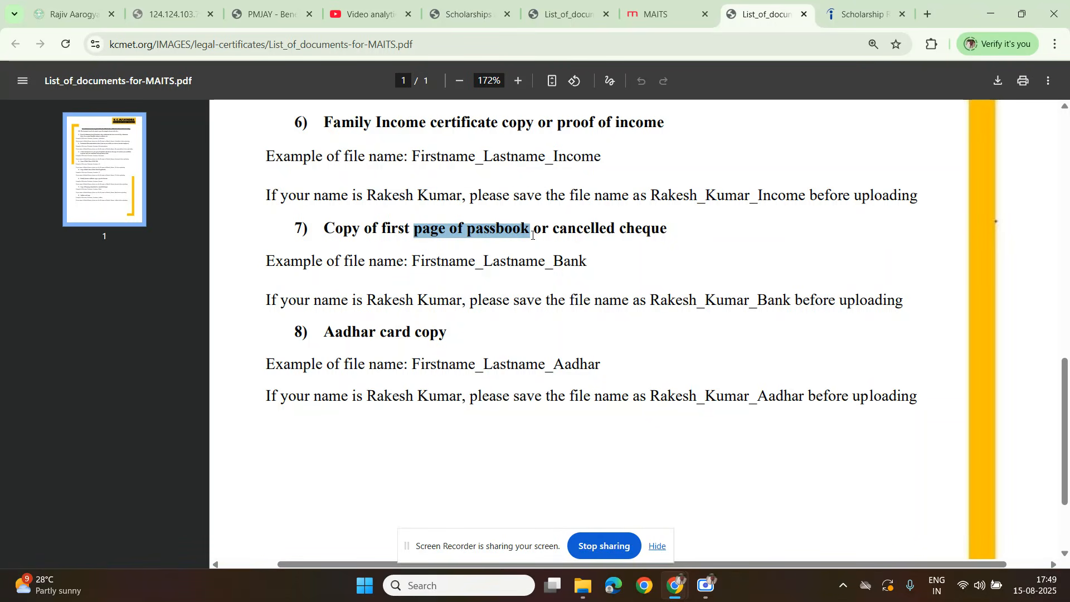
pyautogui.click(457, 255)
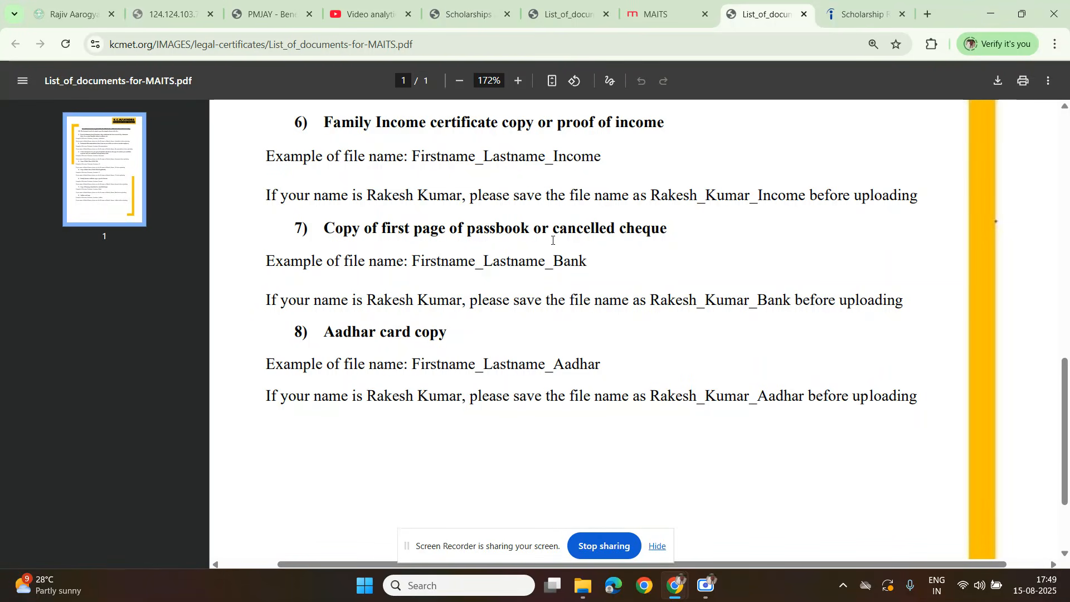
pyautogui.moveTo(543, 229); pyautogui.dragTo(630, 238)
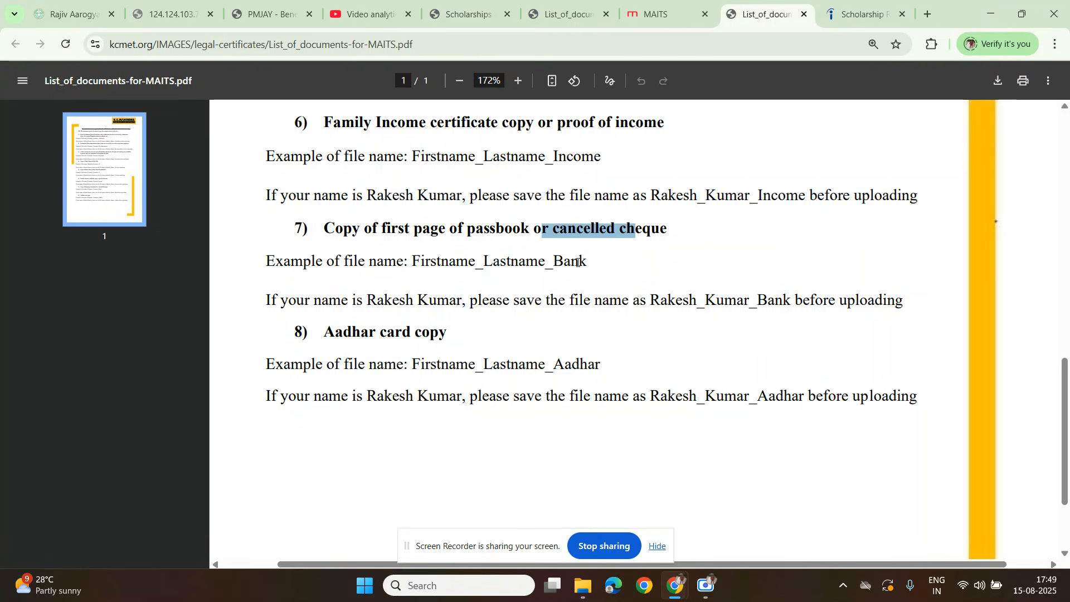
pyautogui.moveTo(486, 268); pyautogui.dragTo(475, 267)
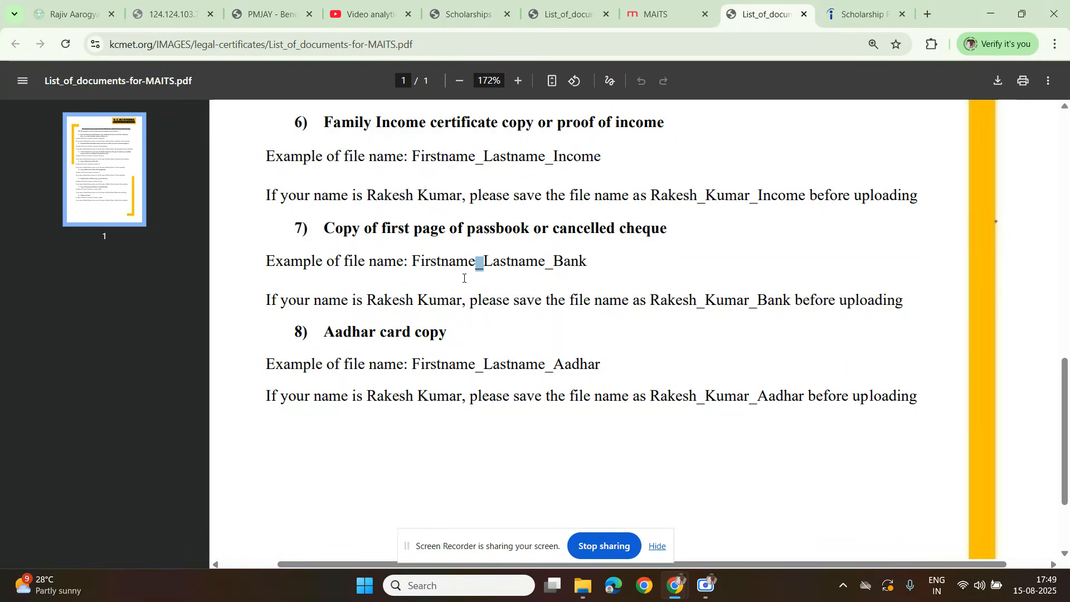
# Step: Highlight the Aadhar card copy requirement, then review the document list back up to its heading
pyautogui.scroll(-3, 445, 284)
pyautogui.moveTo(346, 220); pyautogui.dragTo(392, 247)
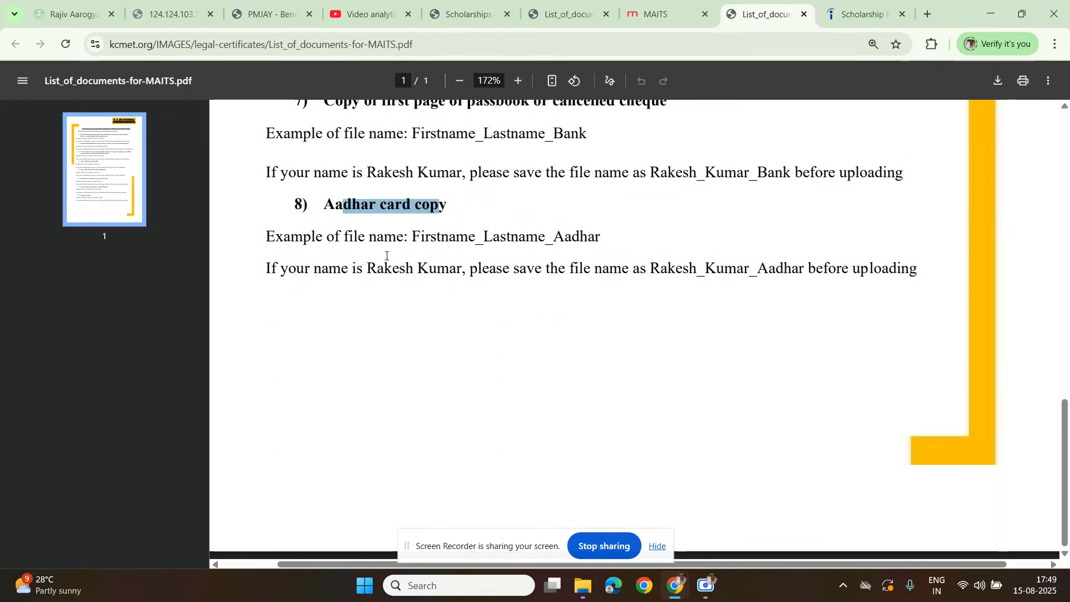
pyautogui.click(363, 275)
pyautogui.scroll(2, 362, 308)
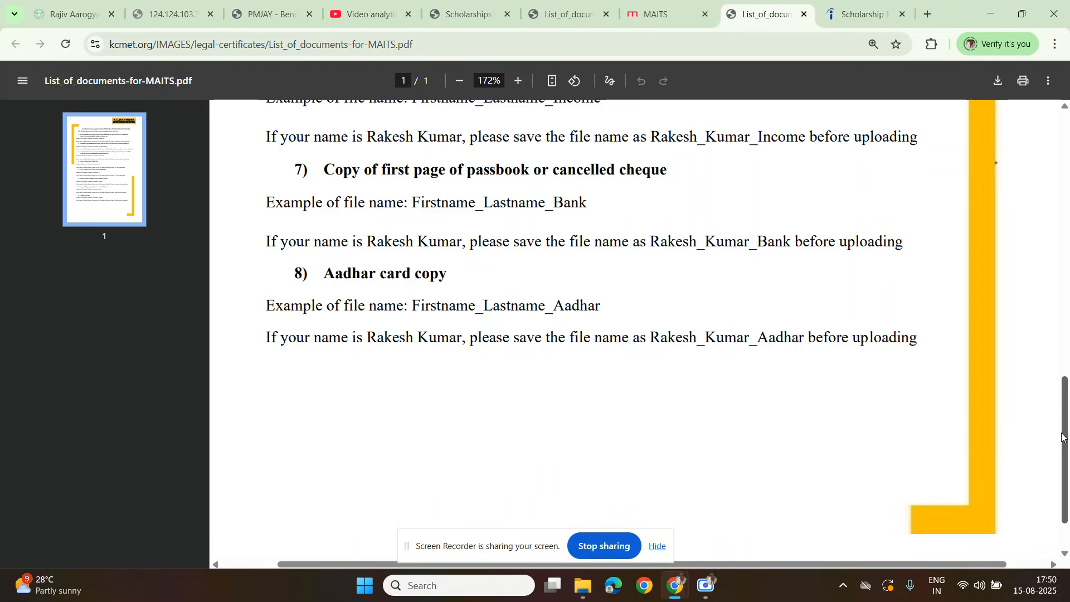
pyautogui.moveTo(1061, 438); pyautogui.dragTo(1063, 343)
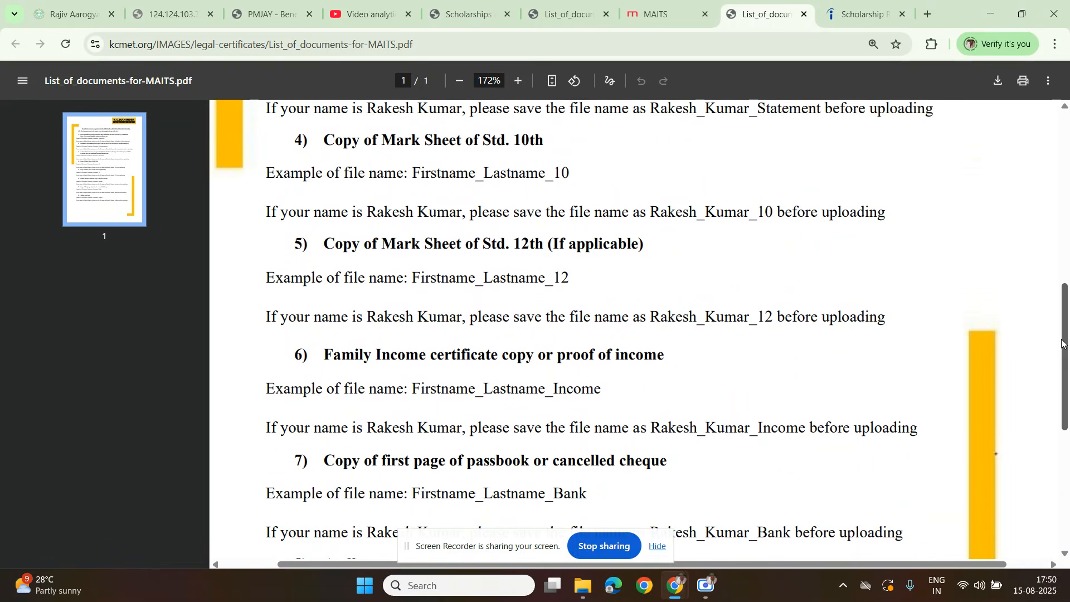
pyautogui.moveTo(1061, 344); pyautogui.dragTo(1061, 161)
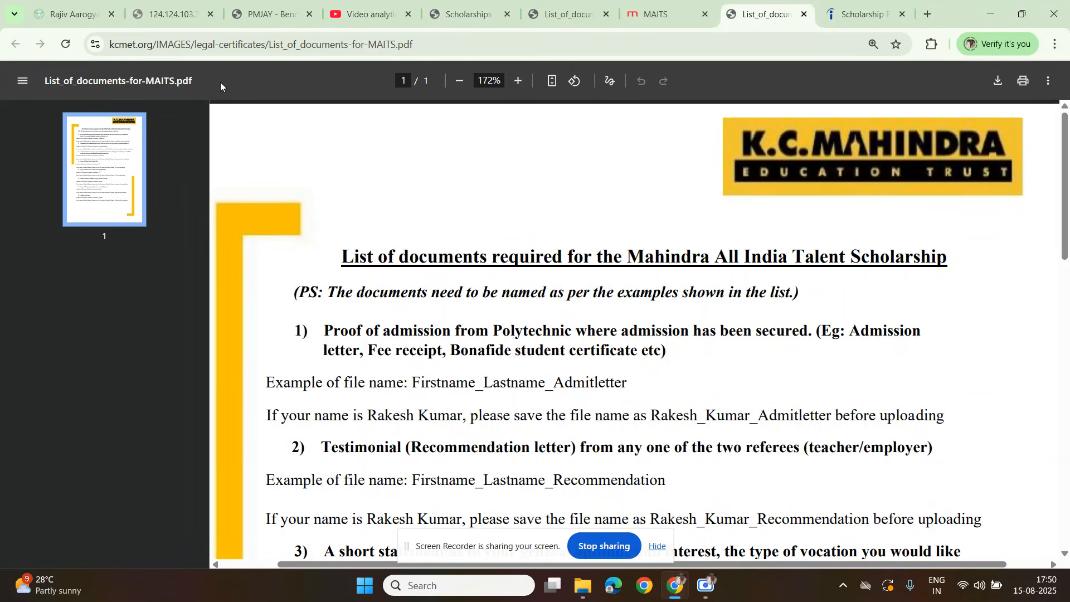
# Step: Return to the KCMET scholarships page, open the MAITS application portal from its apply link, and start registering an account
pyautogui.click(656, 14)
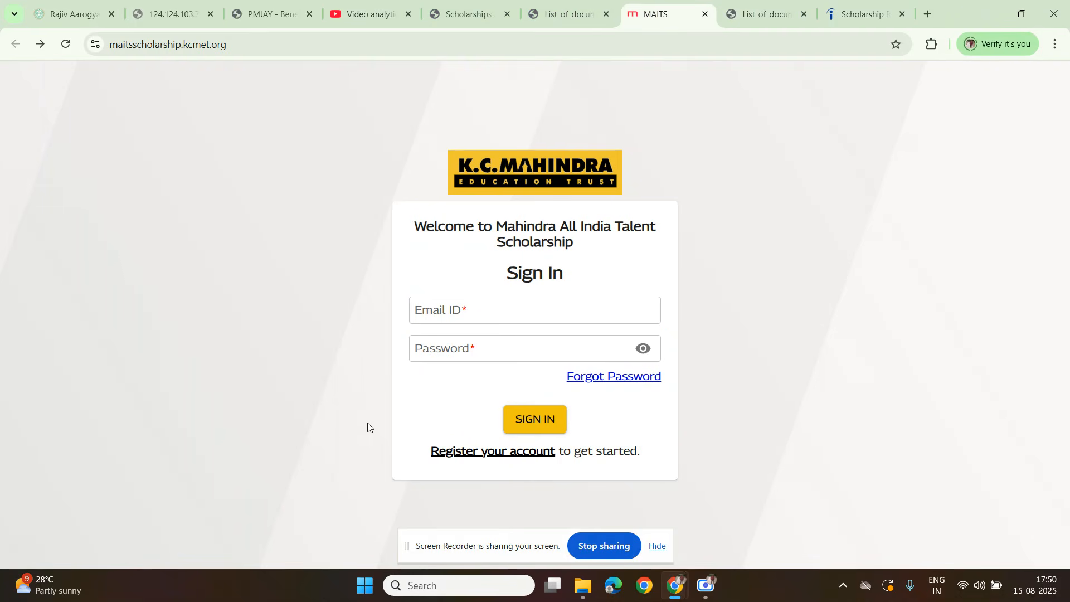
pyautogui.click(568, 16)
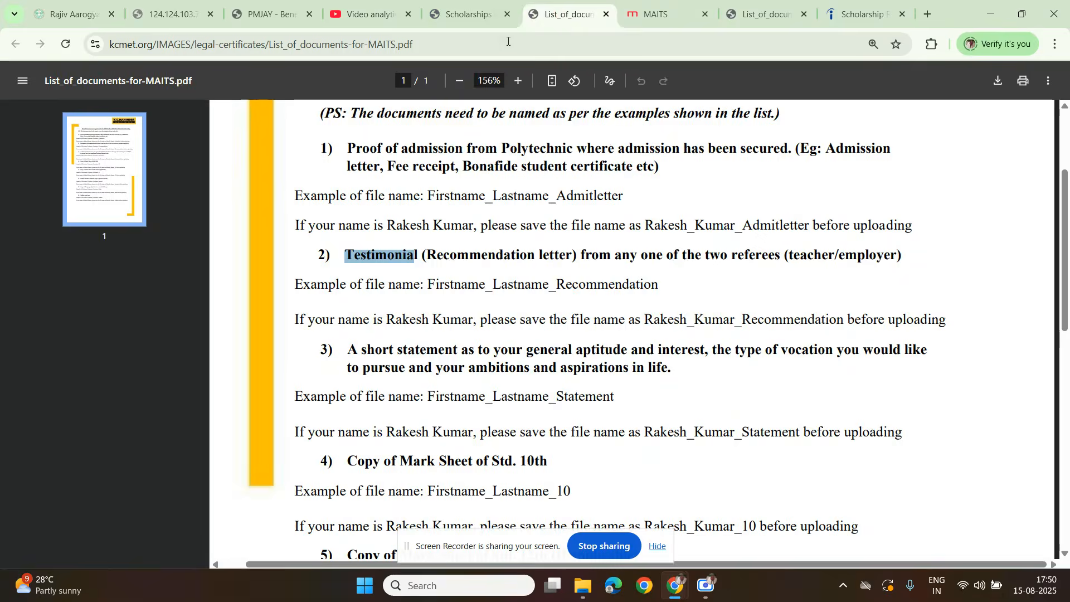
pyautogui.click(467, 15)
pyautogui.scroll(-3, 457, 251)
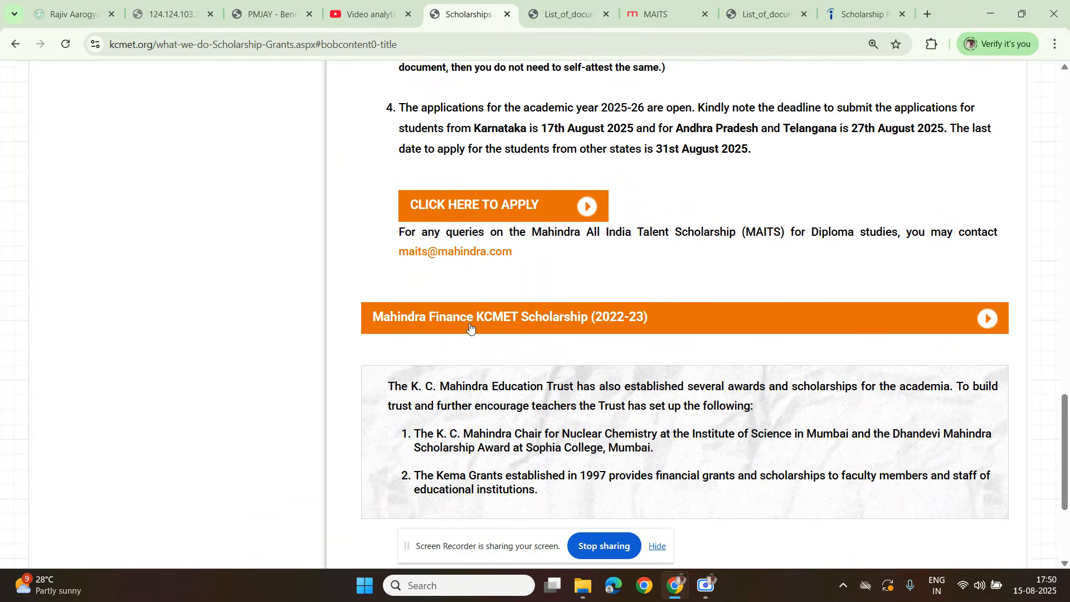
pyautogui.click(464, 195)
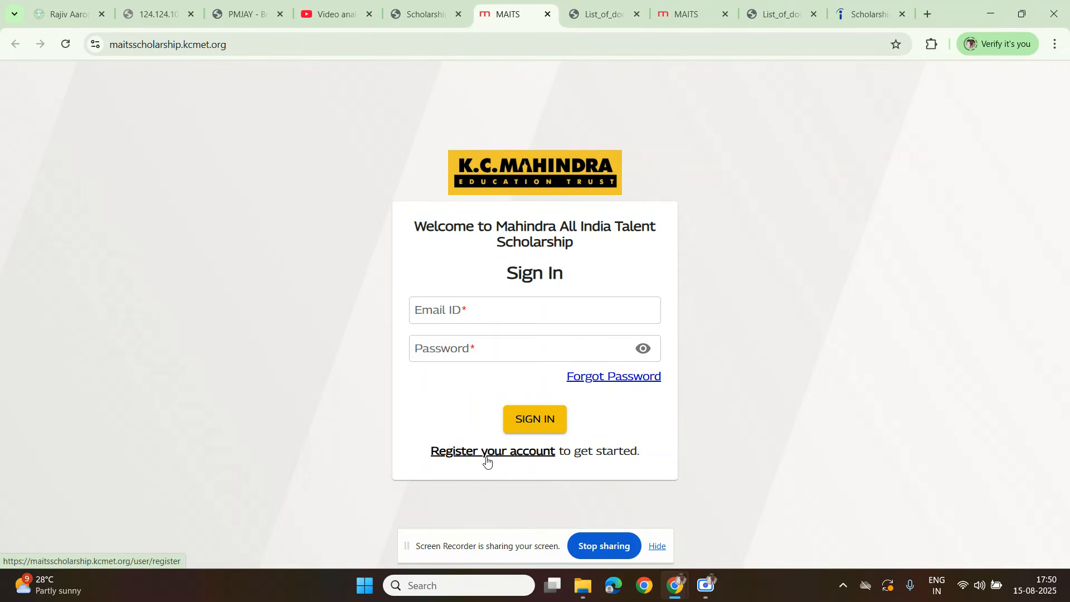
pyautogui.click(478, 454)
# Step: Enter the applicant's full name and e-mail address in the account registration form
pyautogui.click(474, 266)
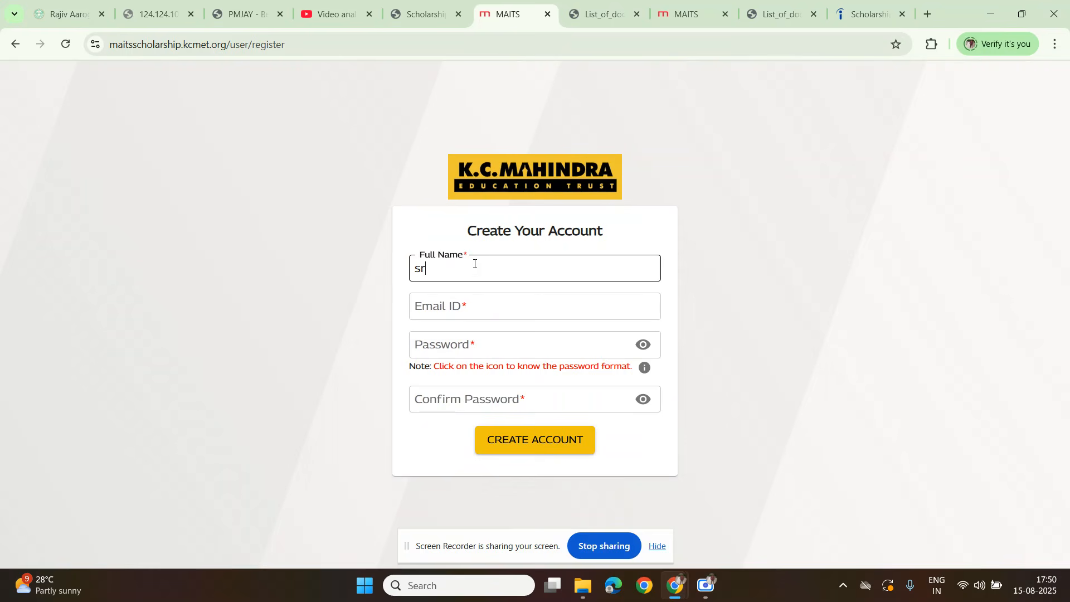
pyautogui.press('Tab')
pyautogui.write('s')
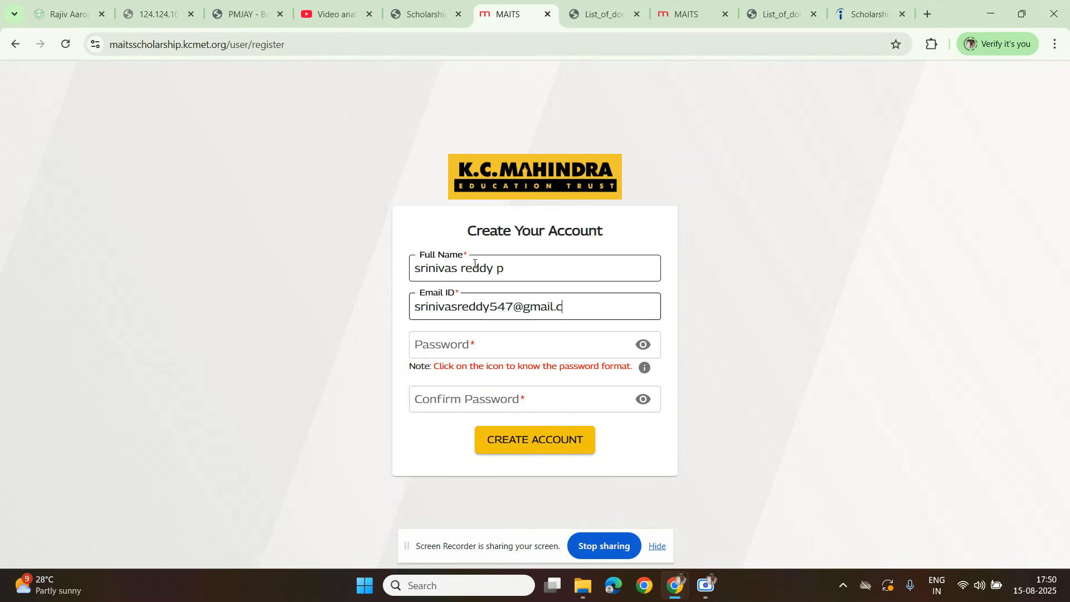
pyautogui.write('m')
# Step: Check the required password format and enter a matching account password
pyautogui.press('Tab')
pyautogui.write('Sr')
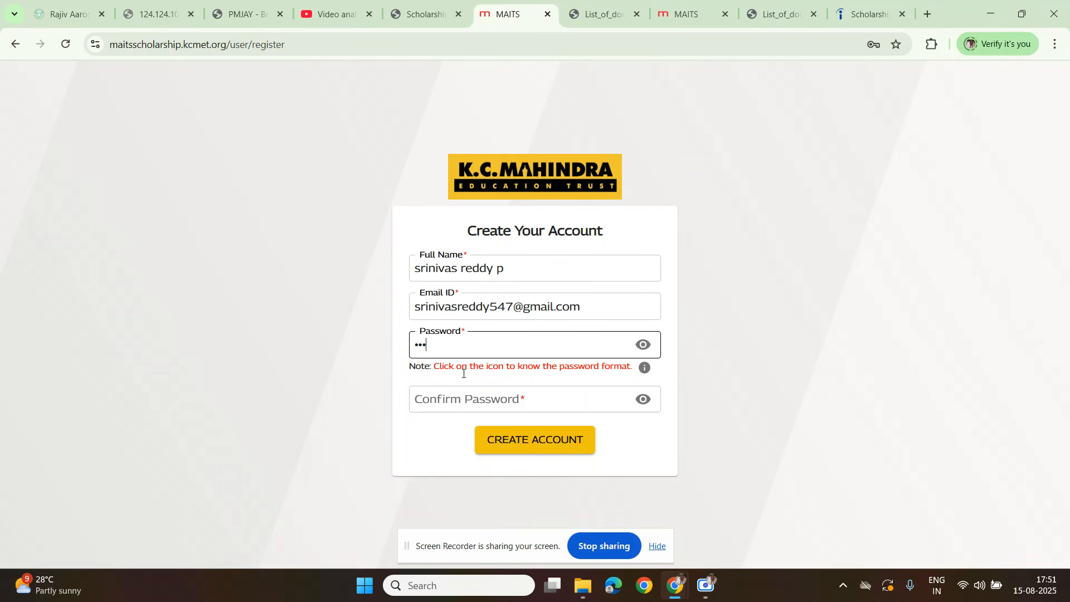
pyautogui.click(648, 370)
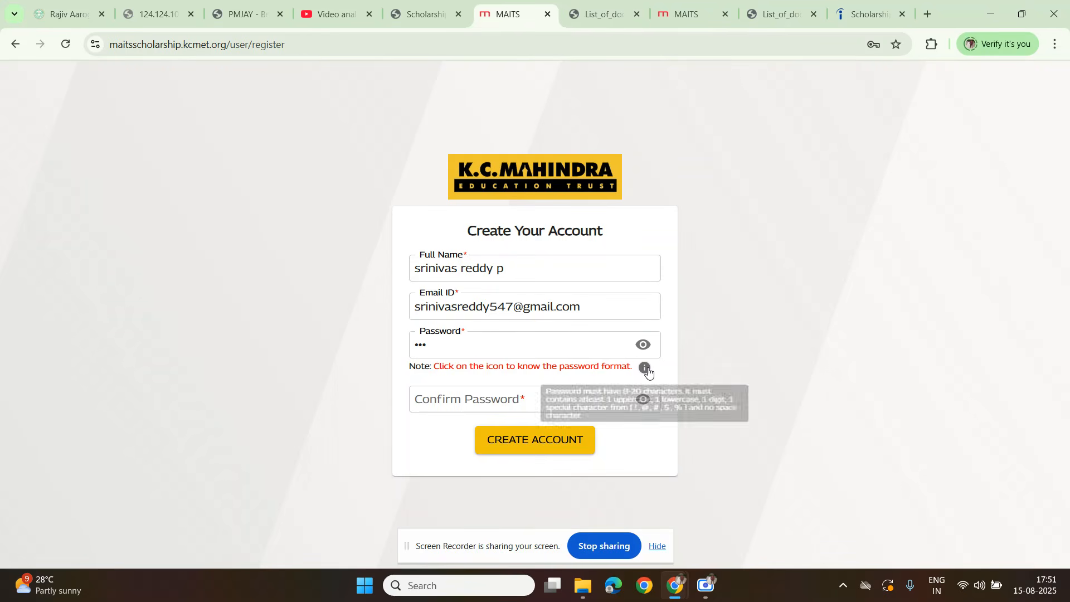
pyautogui.moveTo(439, 363); pyautogui.dragTo(416, 348)
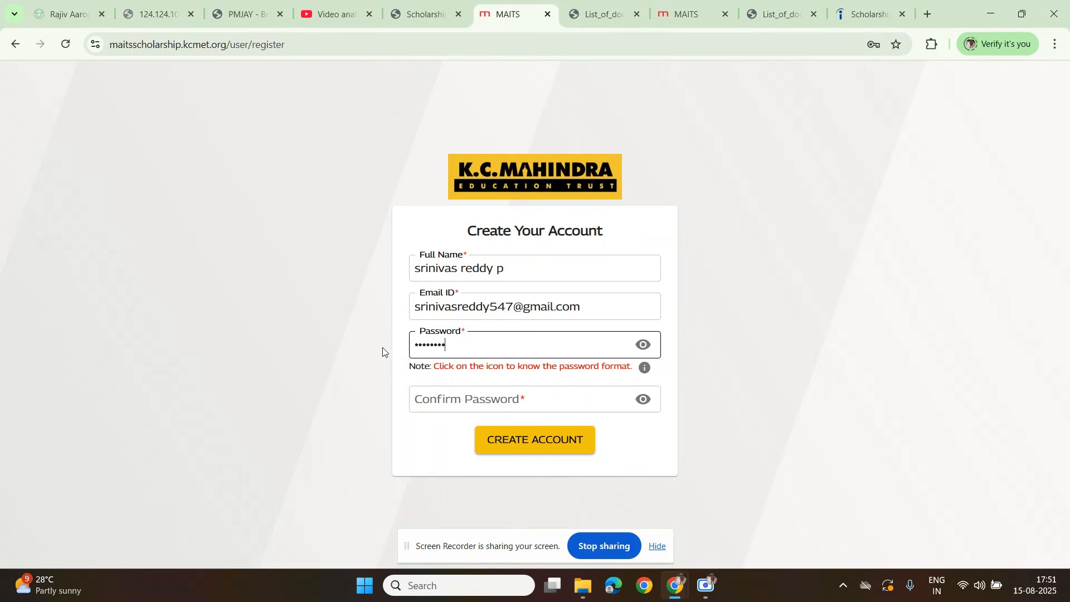
# Step: Re-enter the account password for confirmation and create the account, saving the login in the browser
pyautogui.click(466, 405)
pyautogui.write('s')
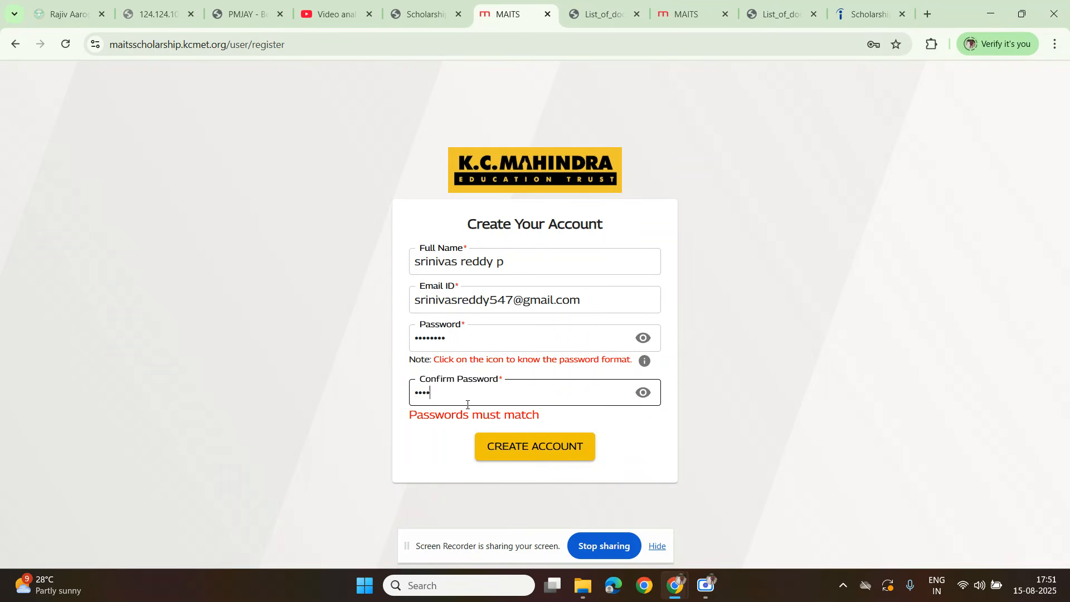
pyautogui.write('•••••••')
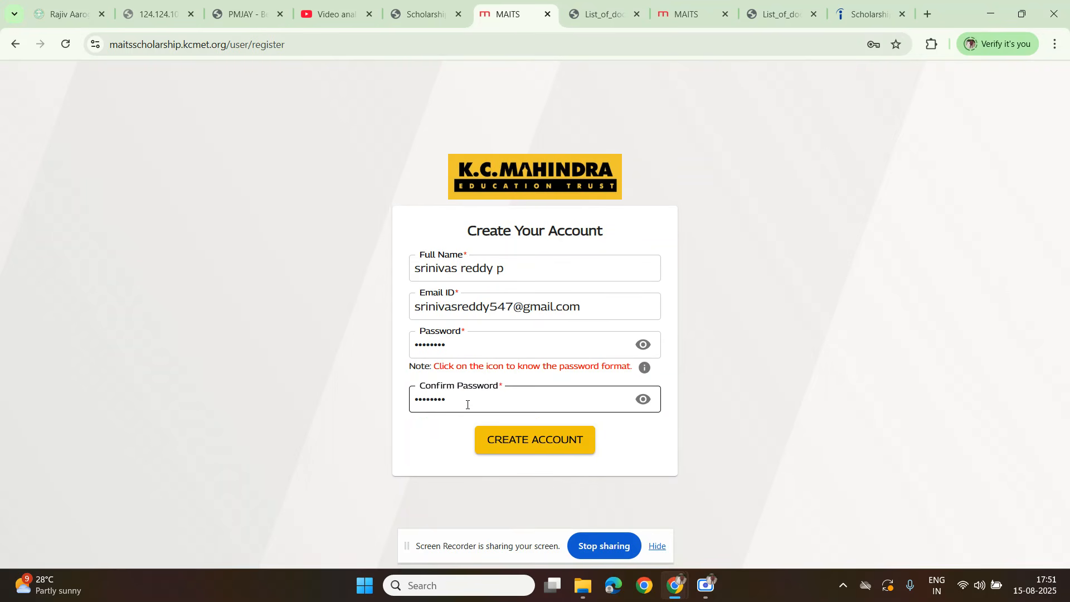
pyautogui.click(532, 440)
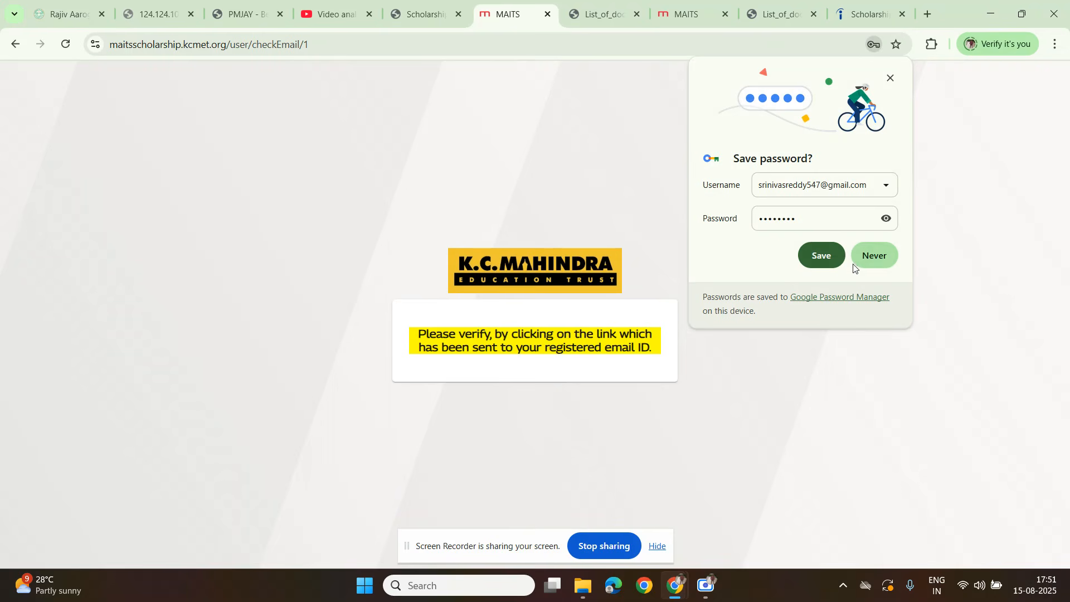
pyautogui.click(822, 256)
# Step: Open gmail.com in a new browser tab and refresh the inbox to look for the account verification e-mail
pyautogui.hotkey('ctrl', 't')
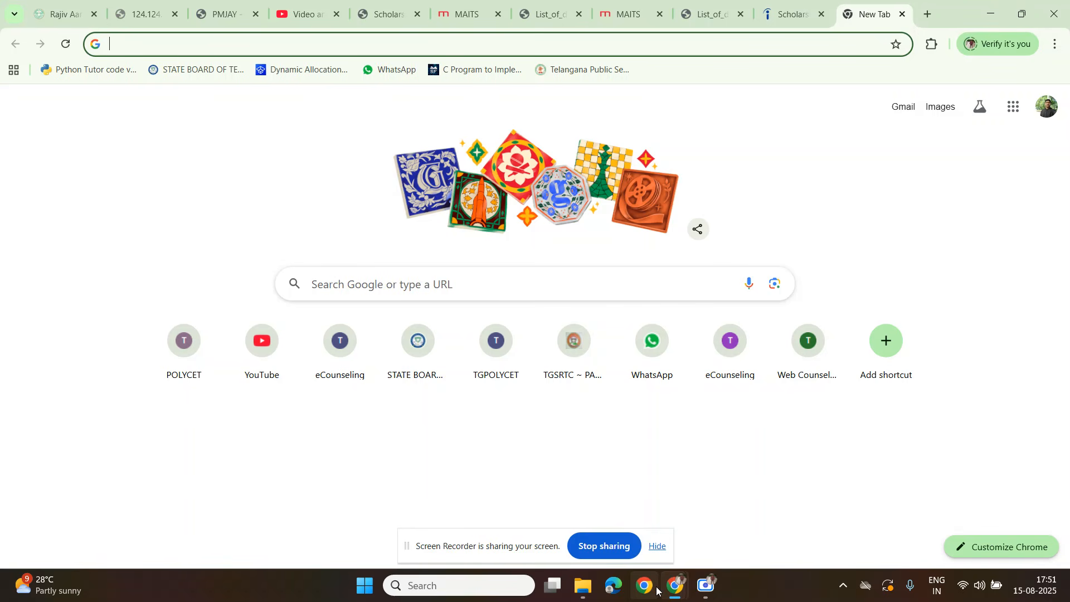
pyautogui.click(676, 586)
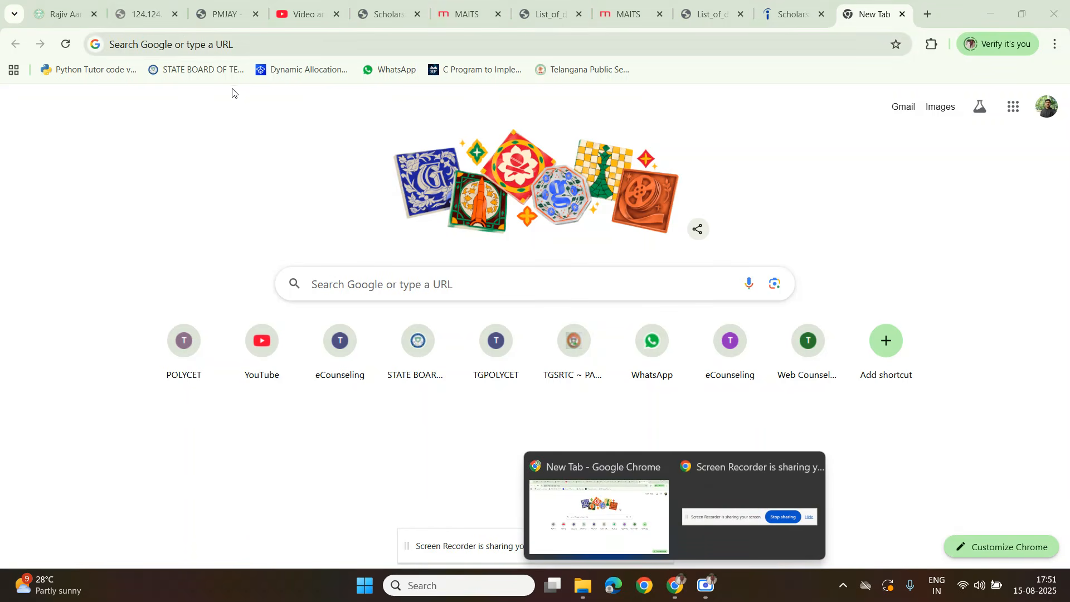
pyautogui.click(161, 49)
pyautogui.write('g')
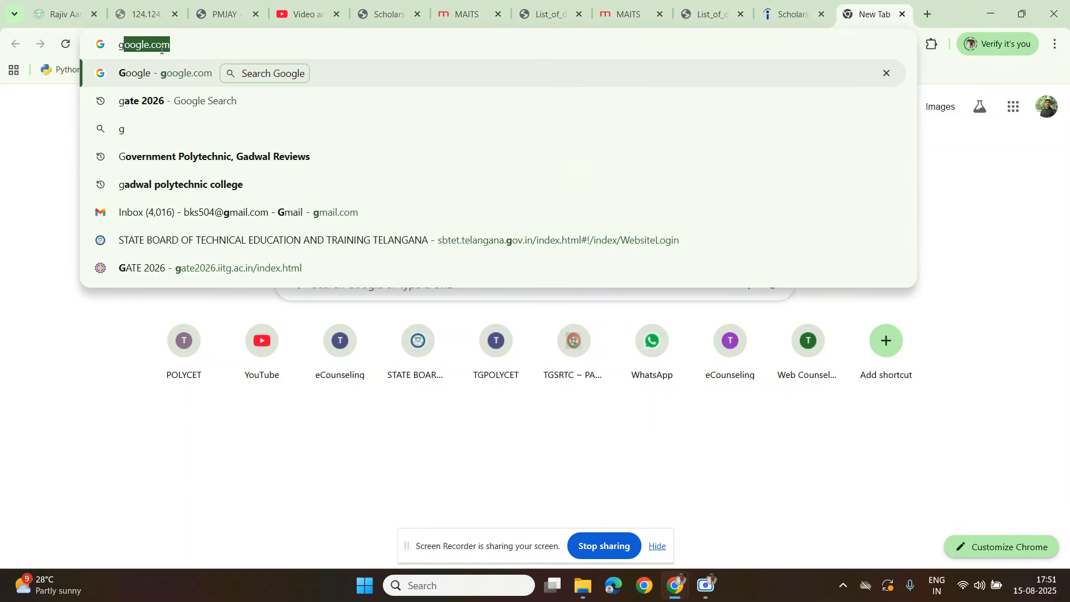
pyautogui.write('mail.com')
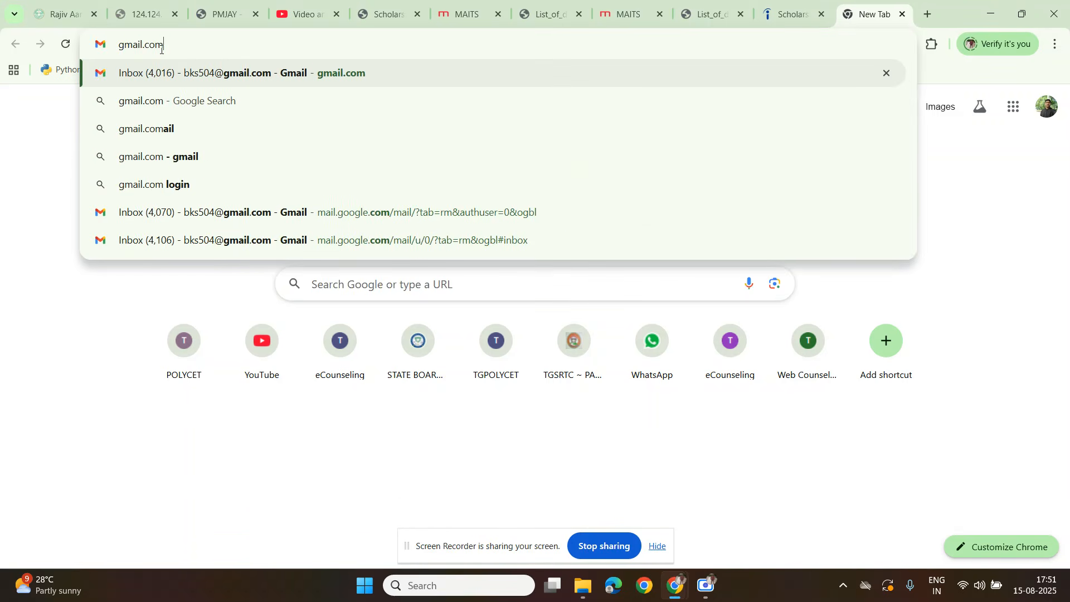
pyautogui.press('Return')
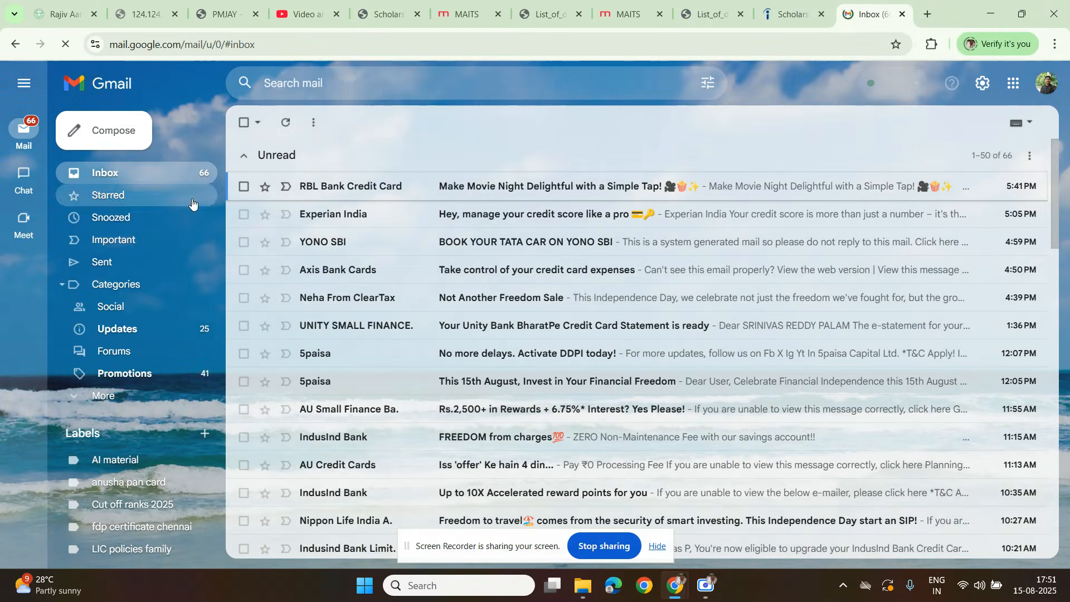
pyautogui.click(287, 125)
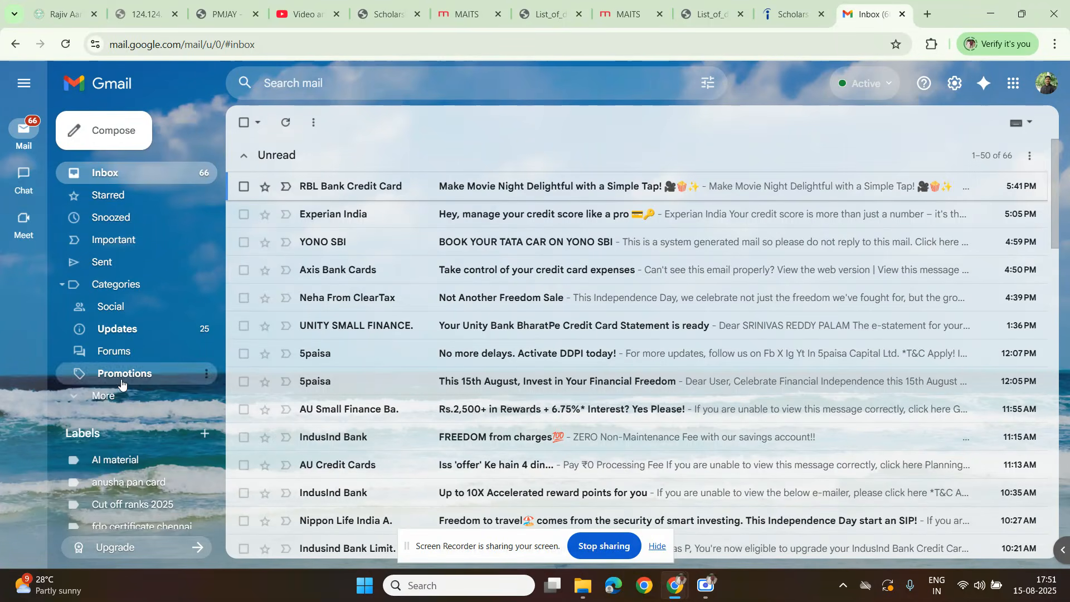
# Step: Expand the full list of mail folders and open Spam to look for the verification e-mail
pyautogui.scroll(-1, 95, 362)
pyautogui.click(102, 328)
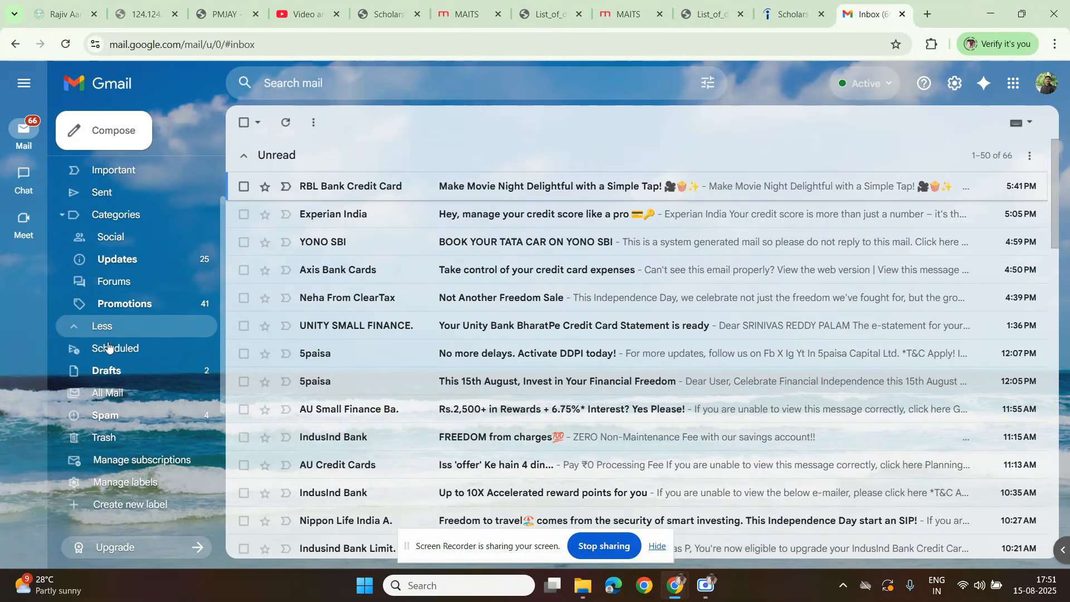
pyautogui.scroll(-1, 125, 385)
pyautogui.click(110, 346)
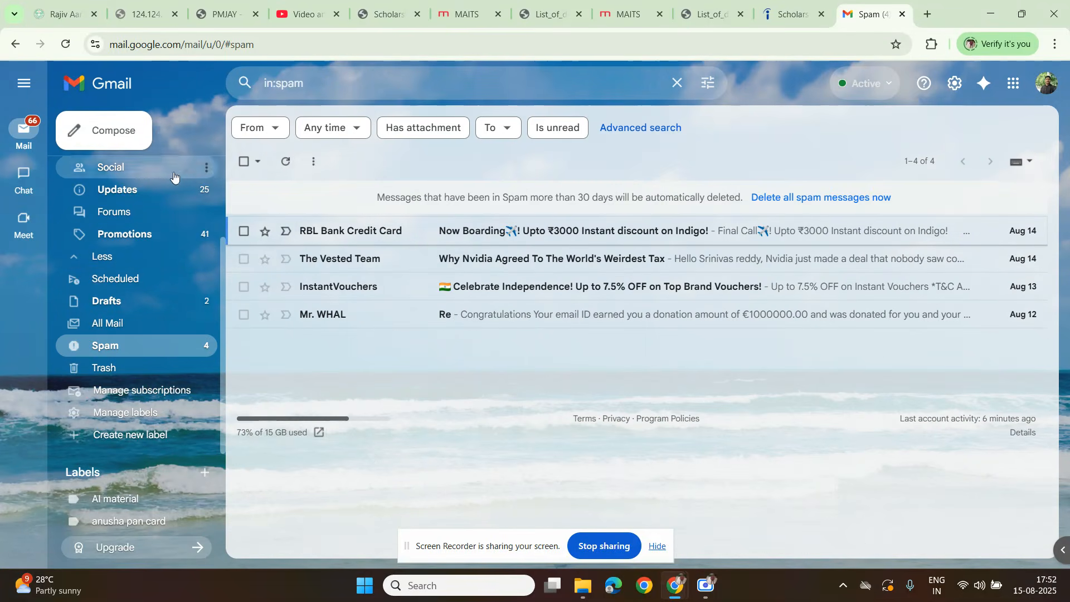
# Step: Permanently delete all messages in the Spam folder and confirm the deletion
pyautogui.click(244, 161)
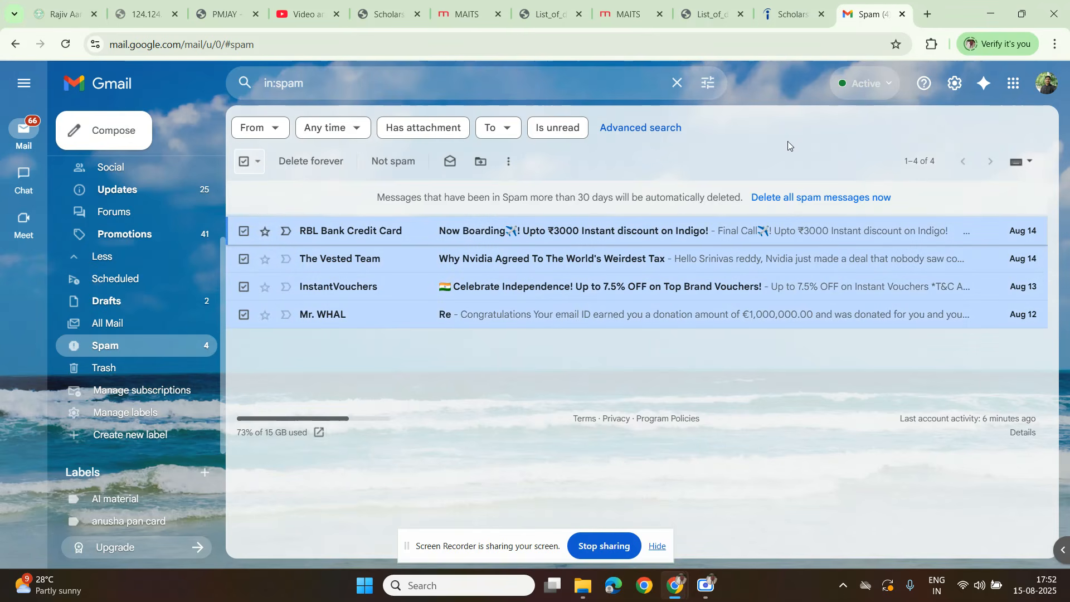
pyautogui.click(773, 198)
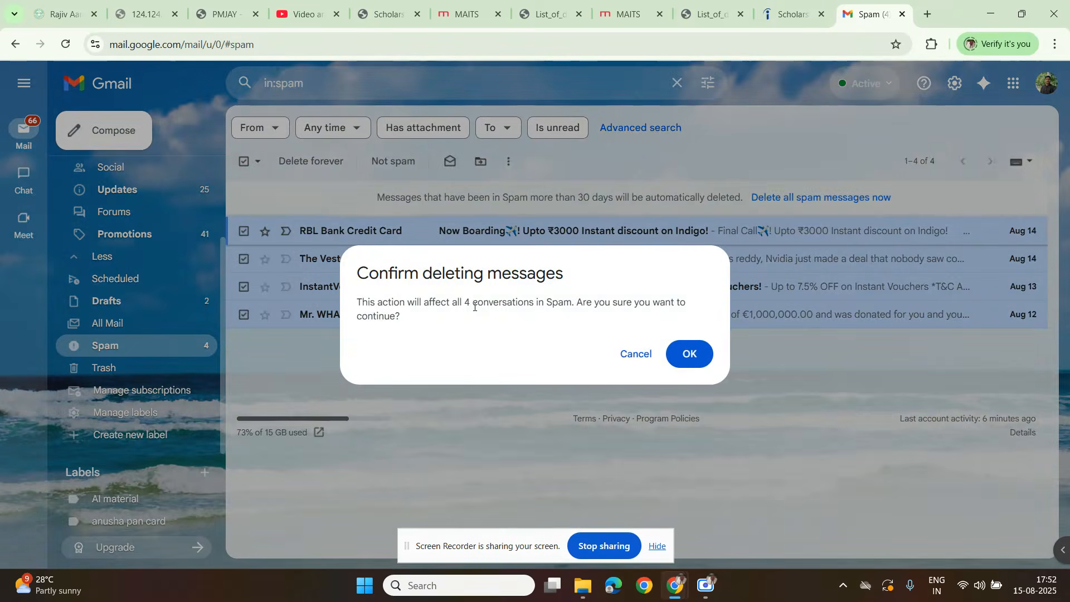
pyautogui.click(689, 353)
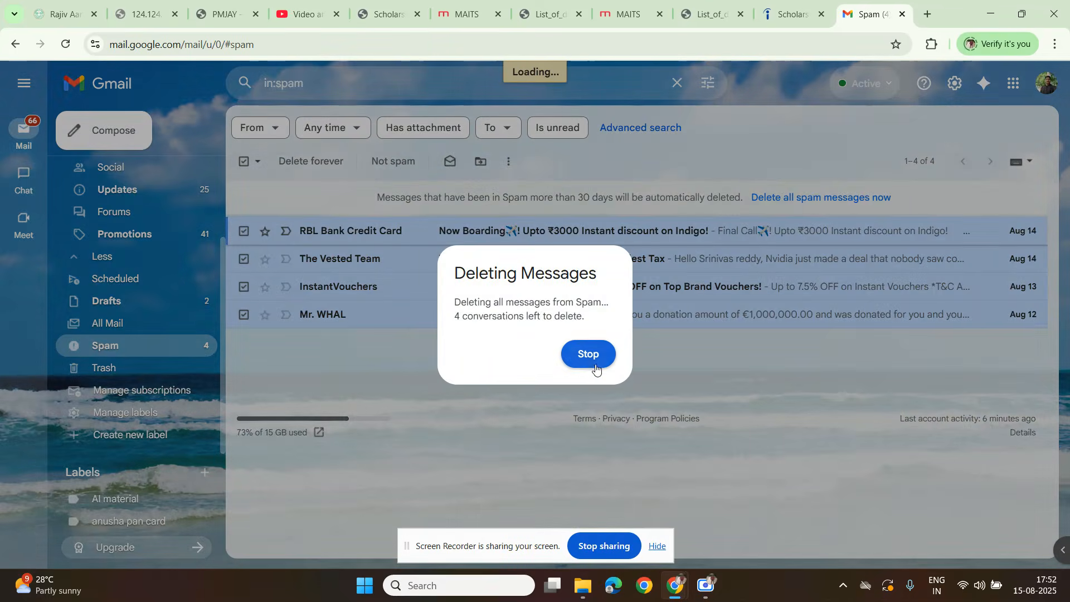
# Step: Return to the inbox and look through the unread messages for the scholarship verification e-mail
pyautogui.scroll(3, 88, 184)
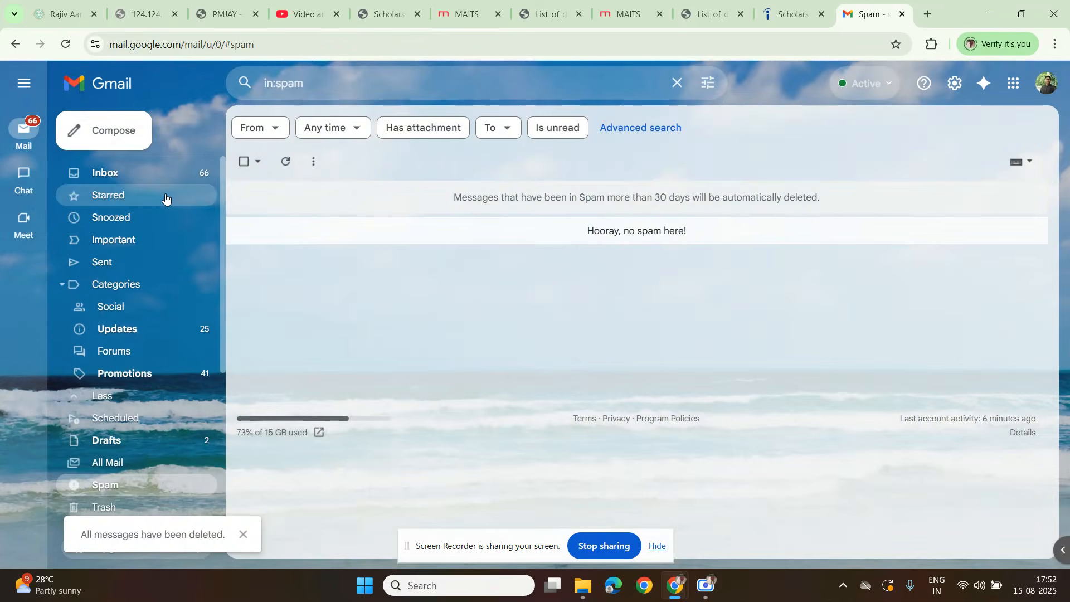
pyautogui.click(87, 179)
pyautogui.scroll(-4, 312, 319)
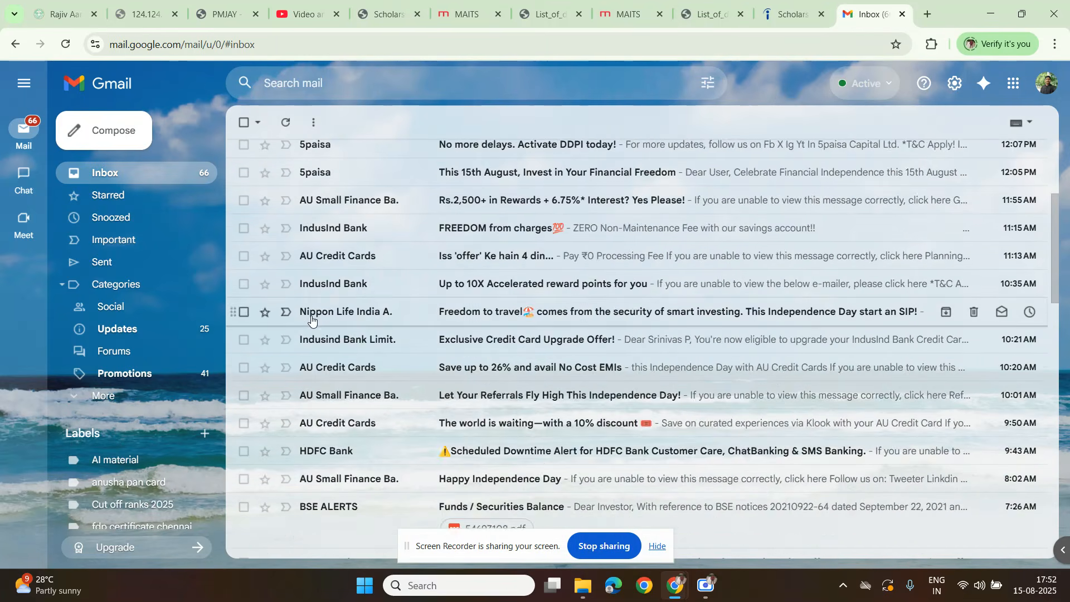
pyautogui.scroll(-12, 311, 319)
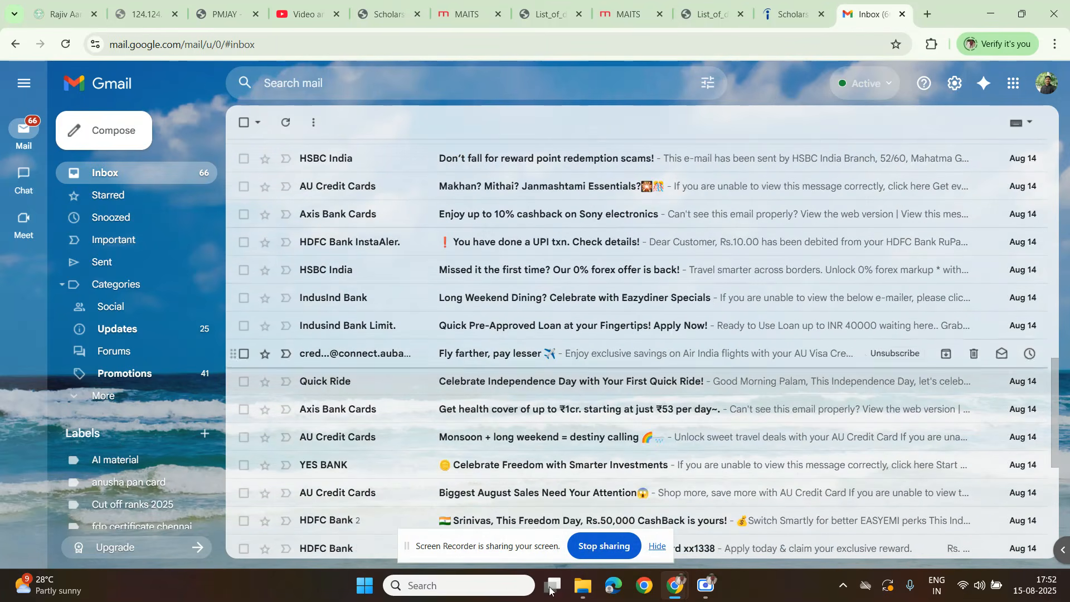
pyautogui.scroll(-6, 574, 451)
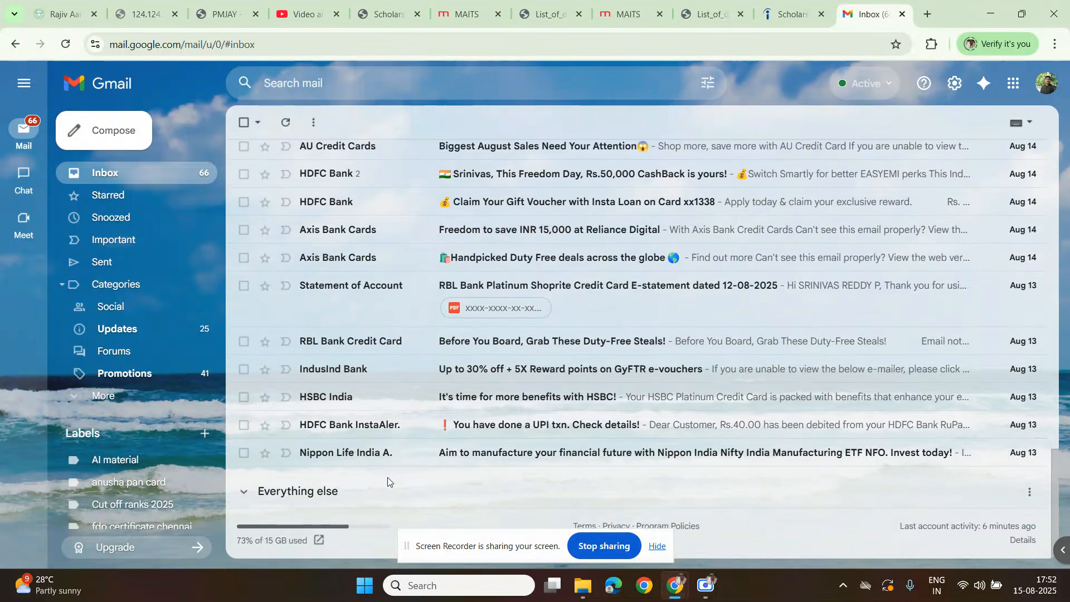
pyautogui.scroll(3, 390, 479)
pyautogui.scroll(3, 392, 480)
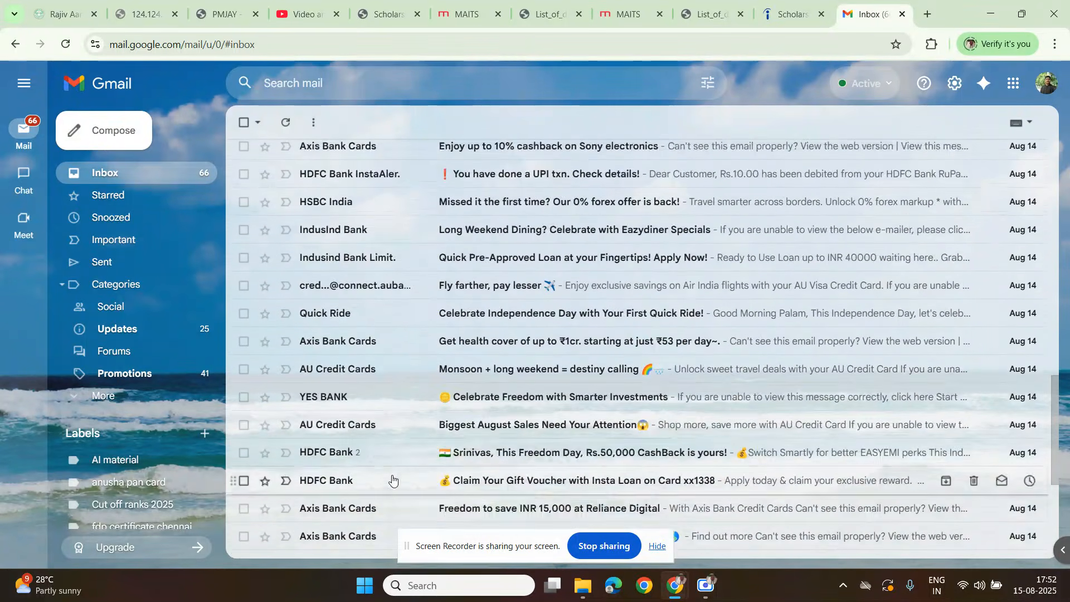
pyautogui.scroll(12, 539, 343)
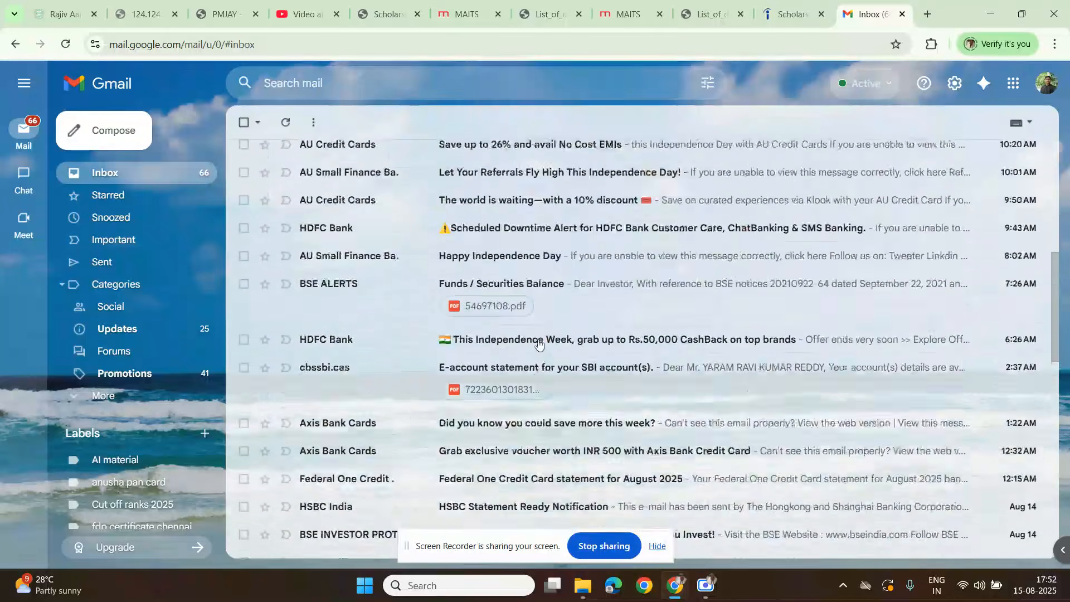
# Step: Move all the old unread inbox messages to Trash, leaving out the scholarship verification e-mail
pyautogui.click(243, 122)
pyautogui.click(345, 122)
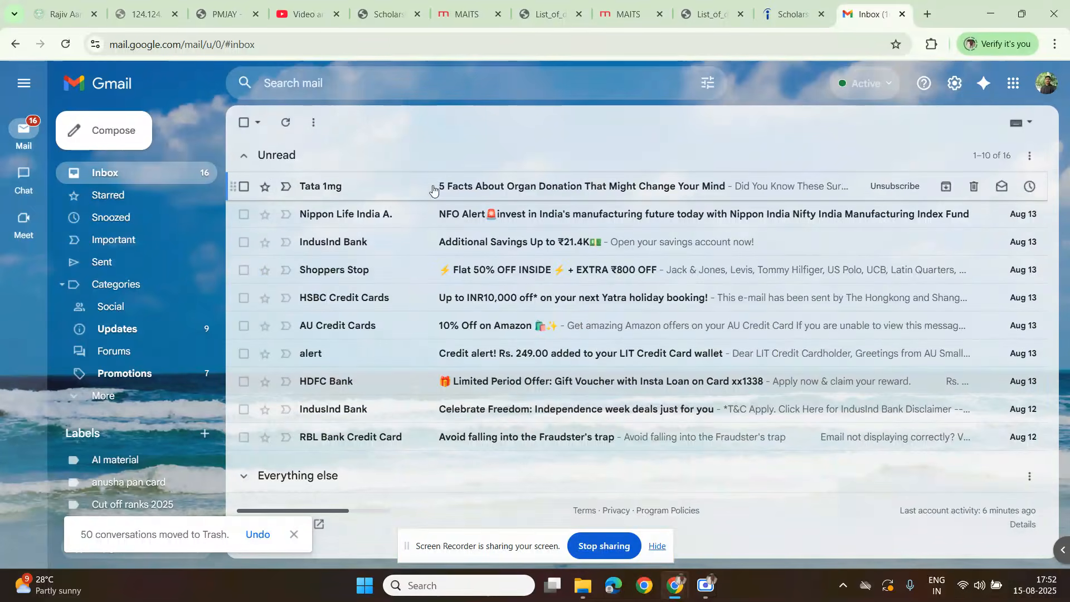
pyautogui.click(244, 123)
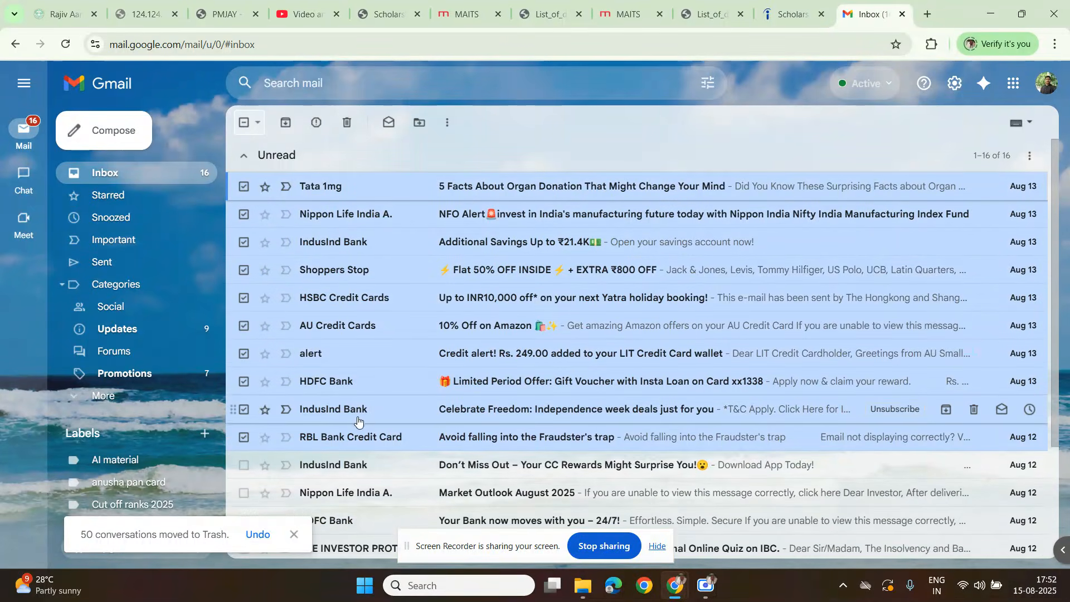
pyautogui.click(244, 123)
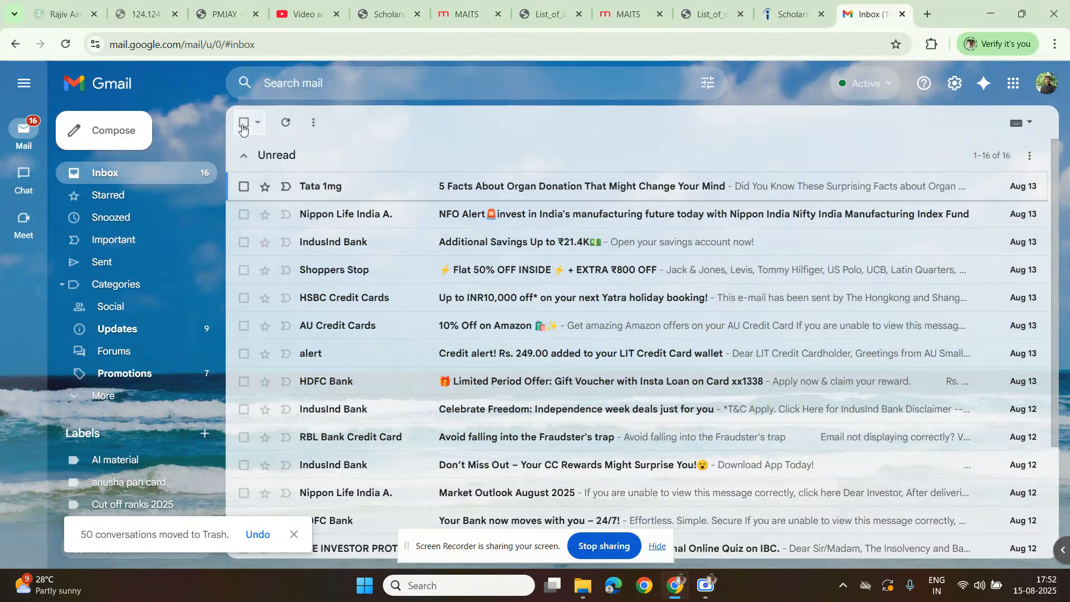
pyautogui.click(244, 123)
pyautogui.scroll(-3, 355, 348)
pyautogui.scroll(3, 355, 348)
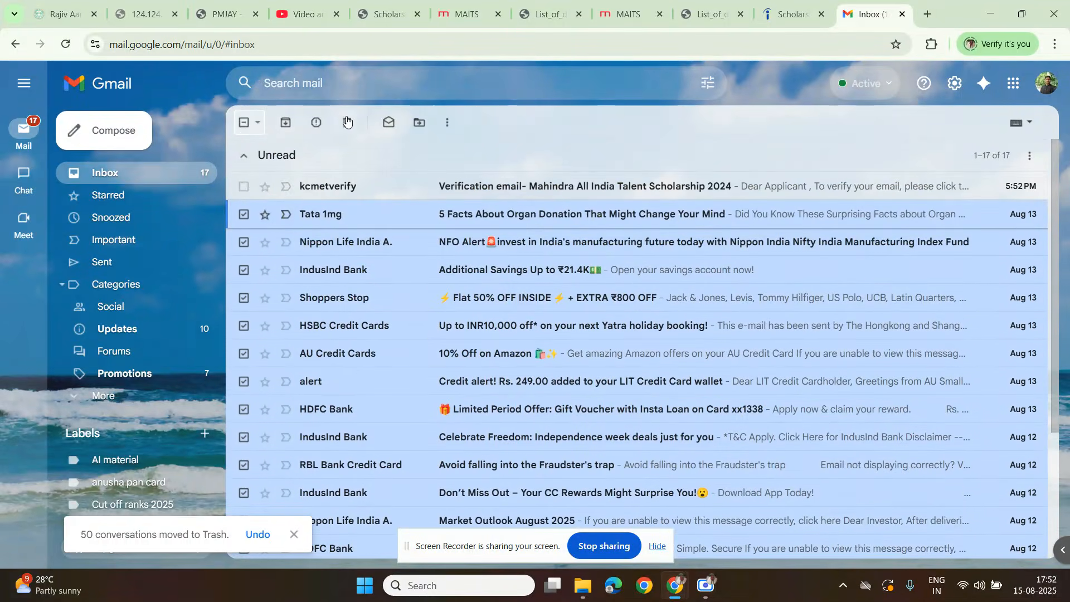
pyautogui.click(346, 123)
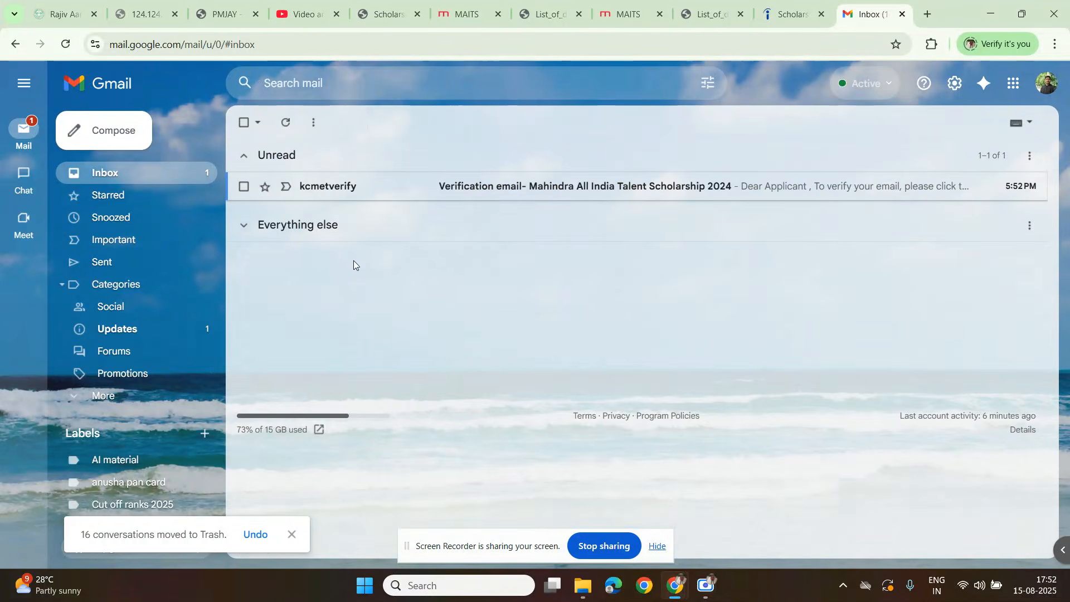
# Step: Open the Mahindra All India Talent Scholarship 2024 verification e-mail and follow its link to verify the account
pyautogui.click(462, 194)
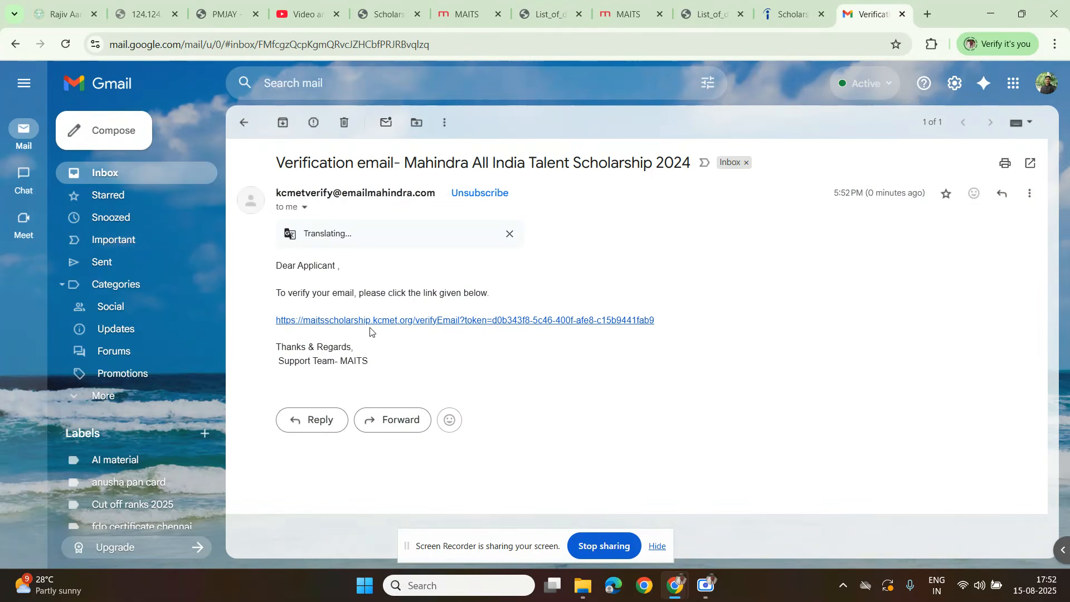
pyautogui.click(371, 325)
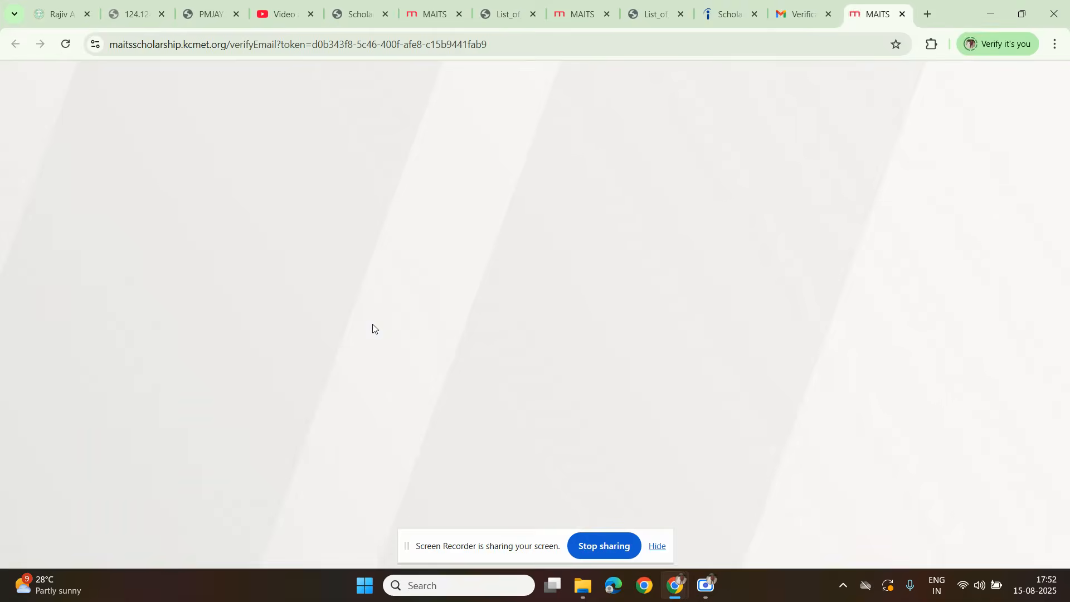
pyautogui.click(522, 362)
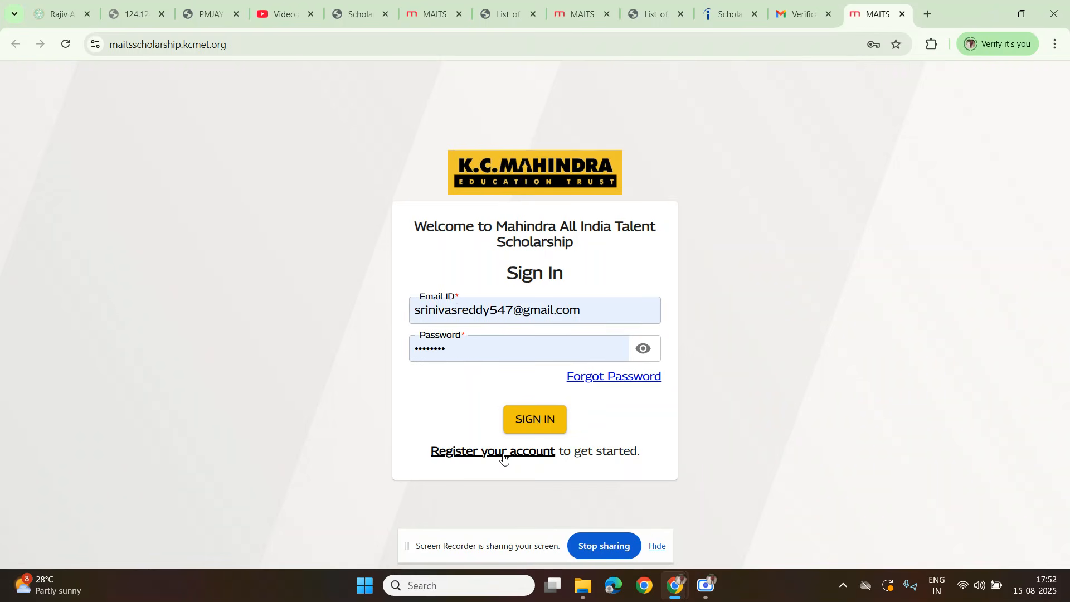
# Step: Sign in to the scholarship portal with the saved login, start an application and review the Personal Information fields
pyautogui.click(524, 418)
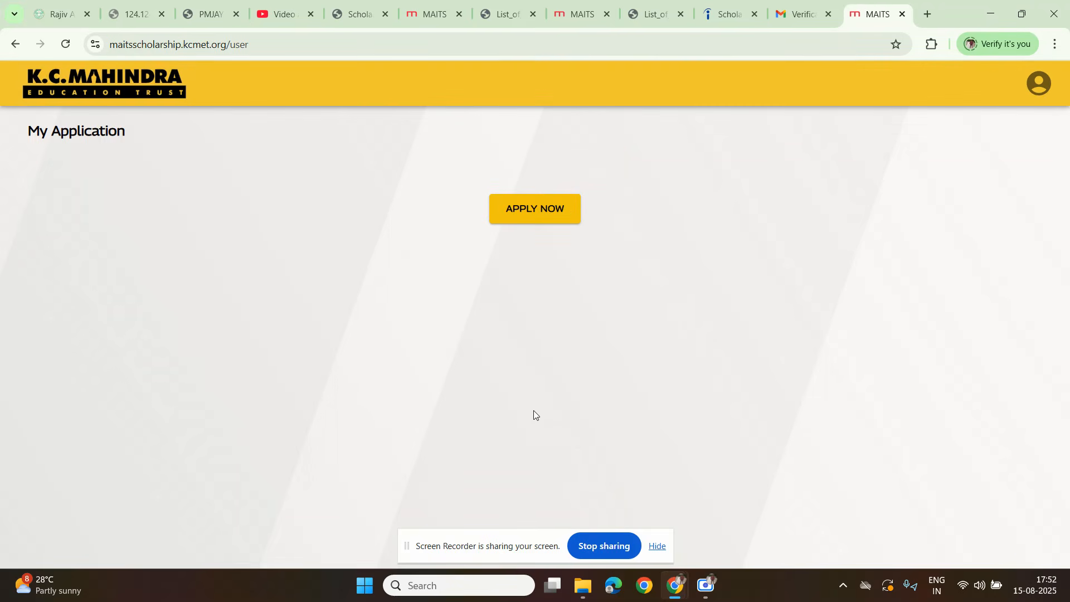
pyautogui.click(542, 216)
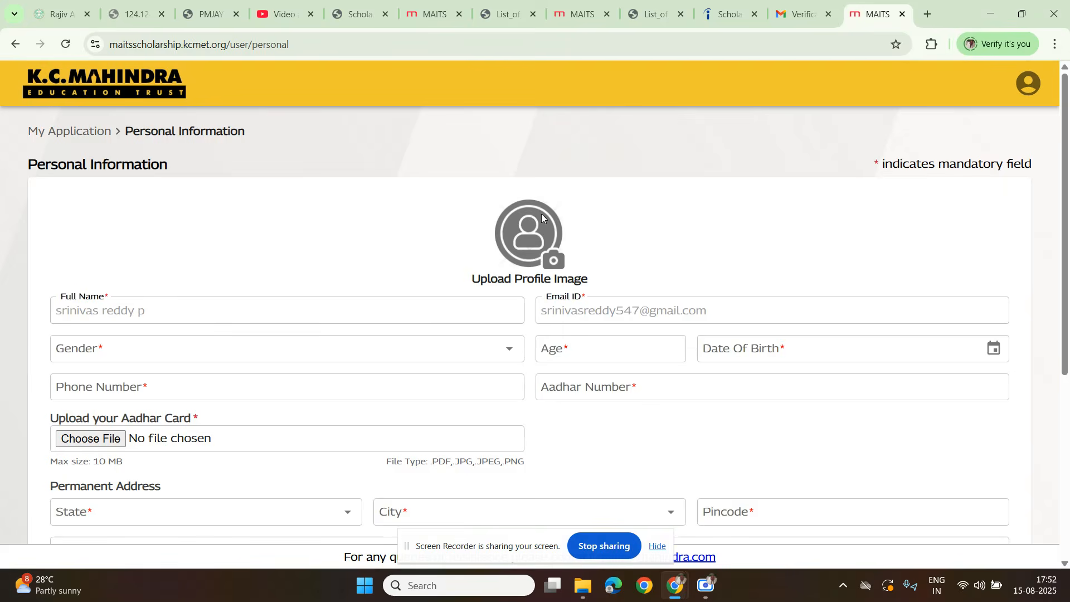
pyautogui.scroll(-6, 57, 353)
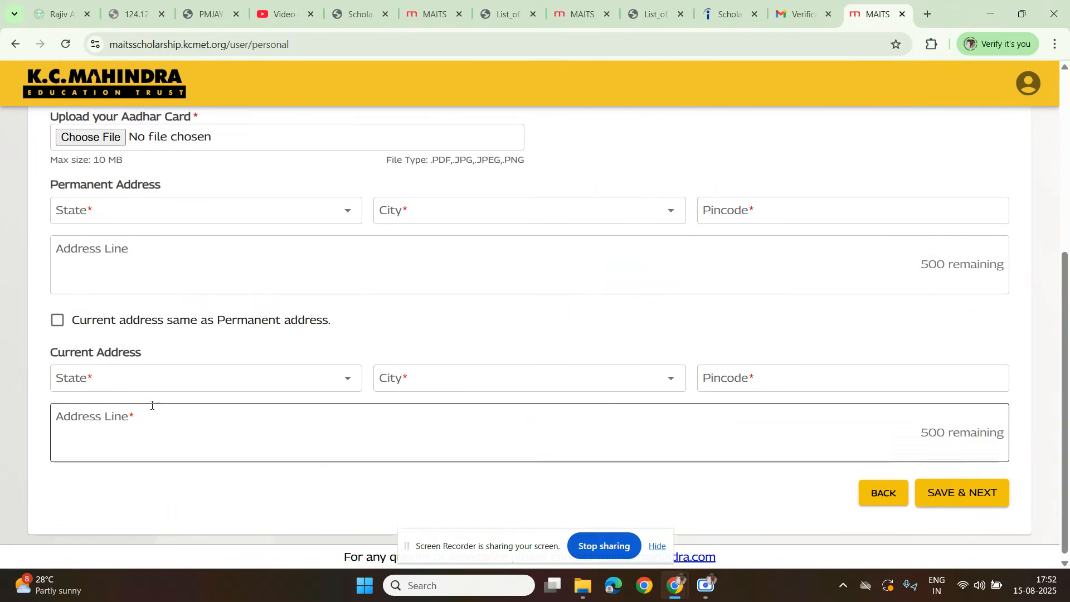
pyautogui.scroll(6, 139, 415)
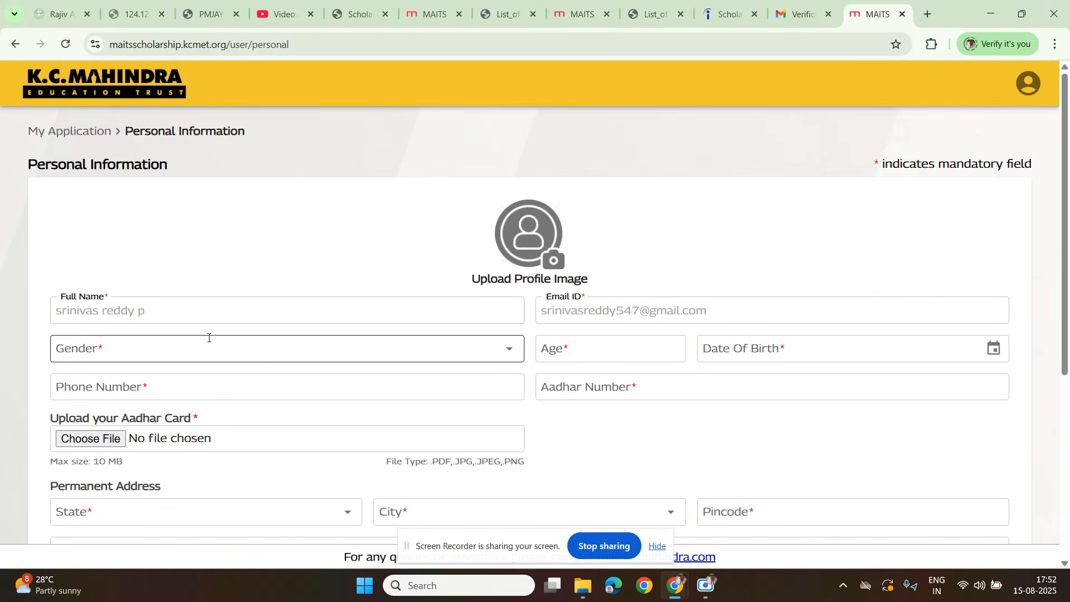
pyautogui.scroll(-3, 208, 336)
pyautogui.scroll(1, 117, 278)
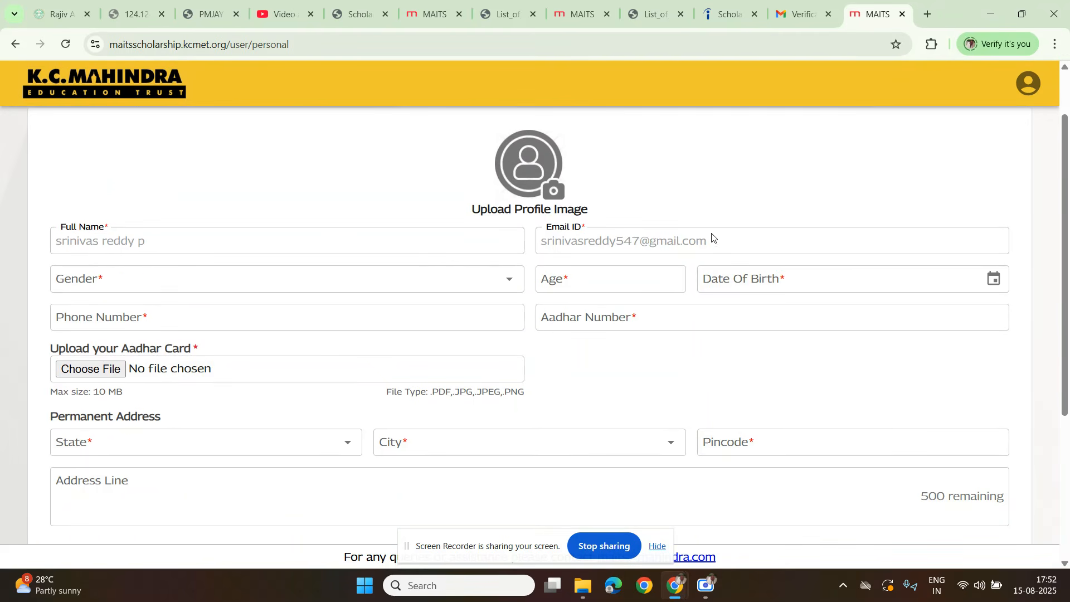
# Step: Set the applicant's date of birth using the form's calendar, choosing the year and then the day
pyautogui.click(611, 286)
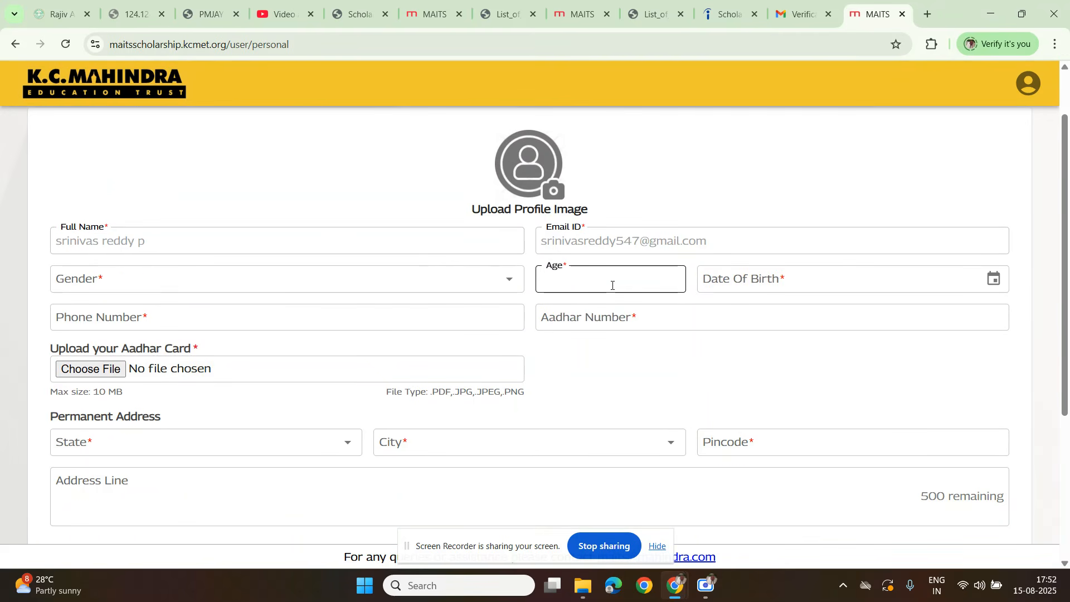
pyautogui.click(992, 278)
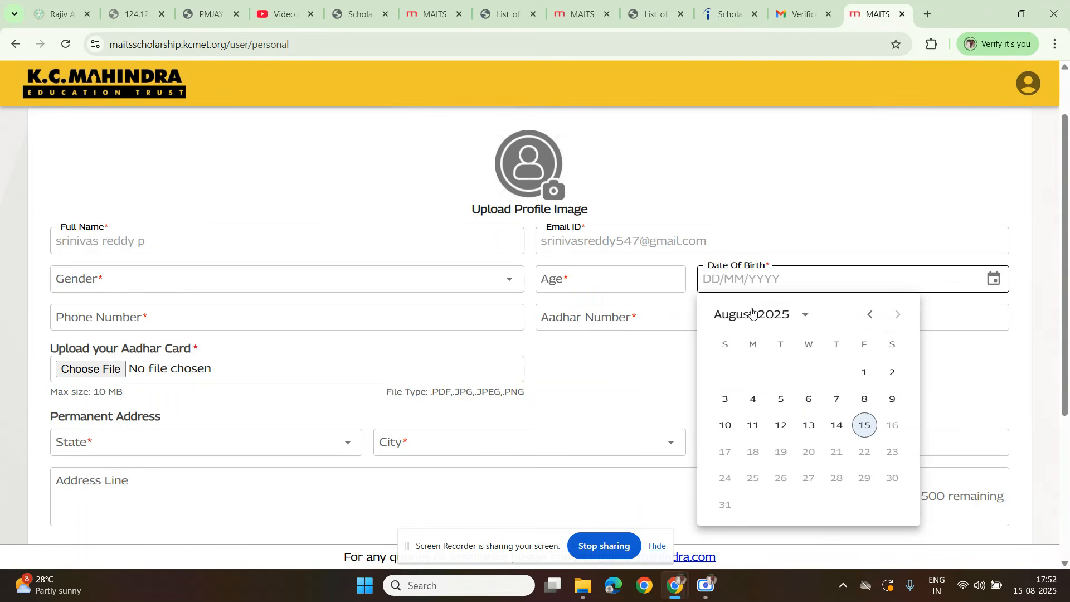
pyautogui.click(787, 316)
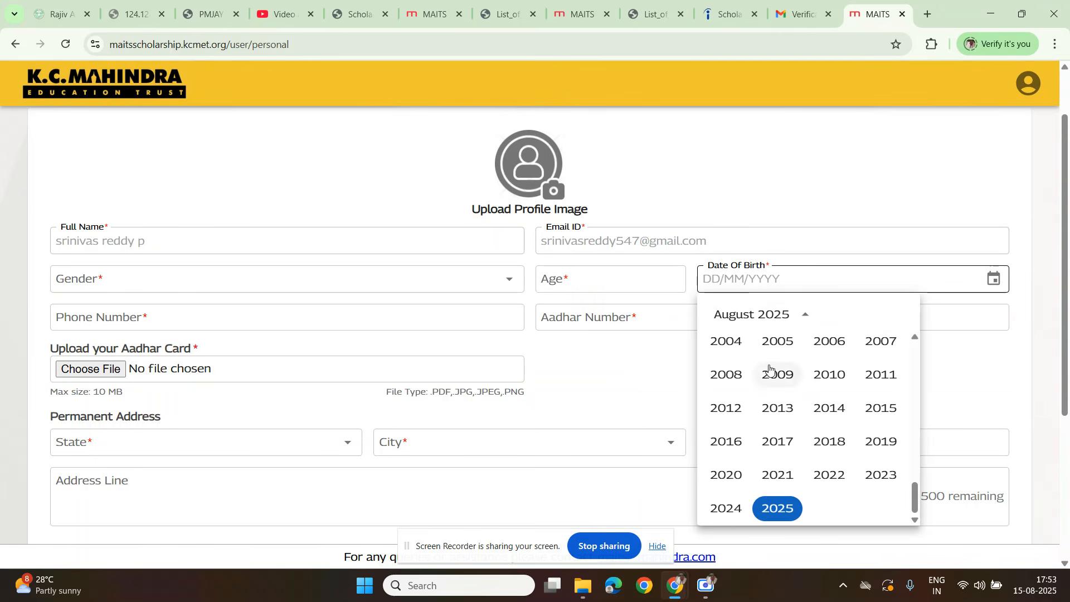
pyautogui.scroll(3, 741, 379)
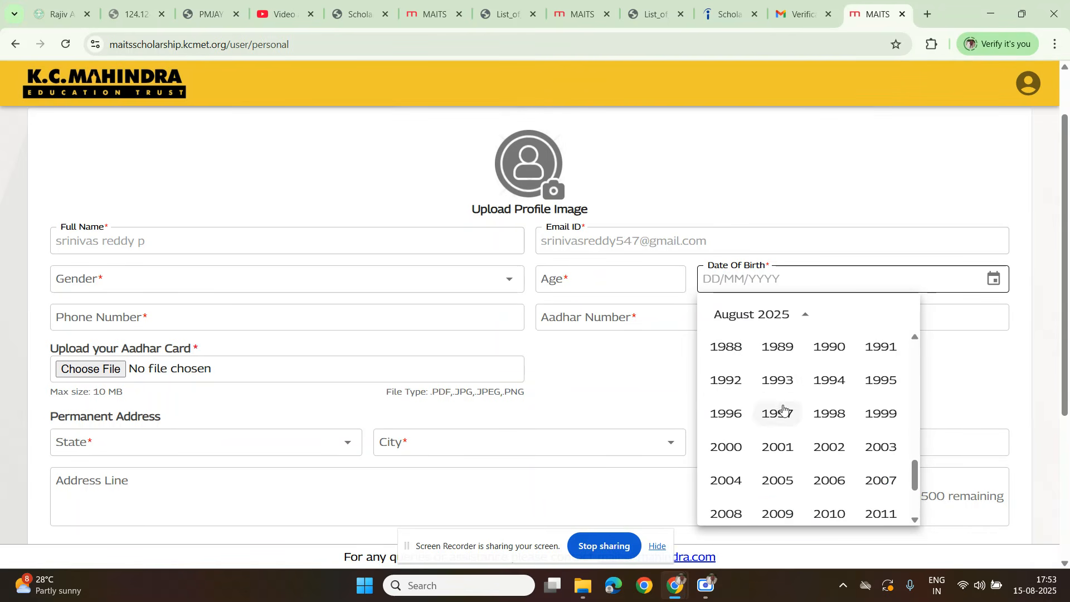
pyautogui.scroll(-3, 776, 412)
pyautogui.scroll(2, 776, 390)
pyautogui.scroll(-1, 763, 409)
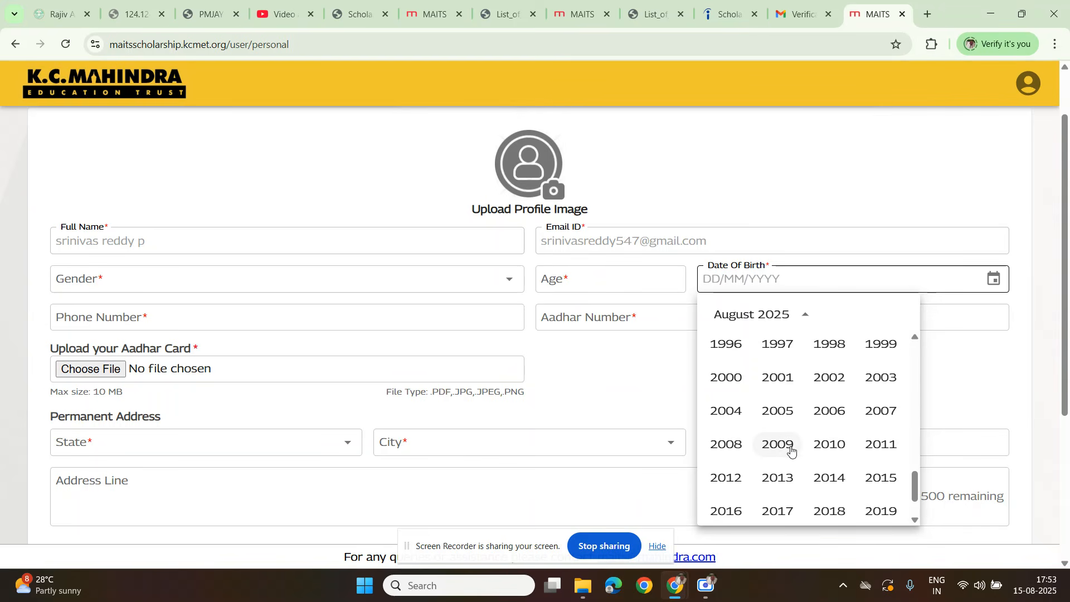
pyautogui.click(840, 445)
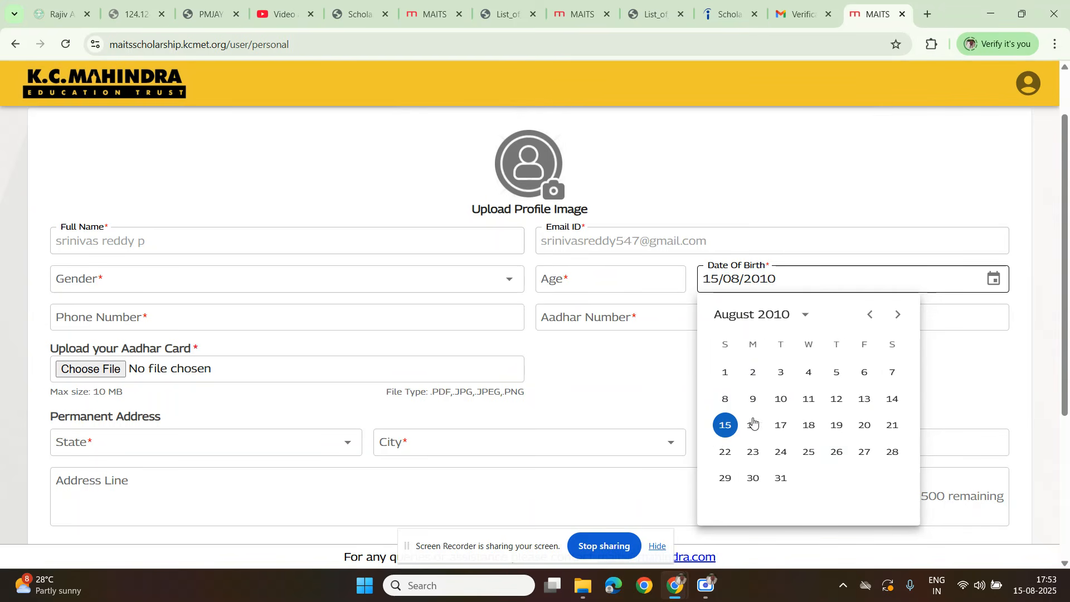
pyautogui.click(724, 426)
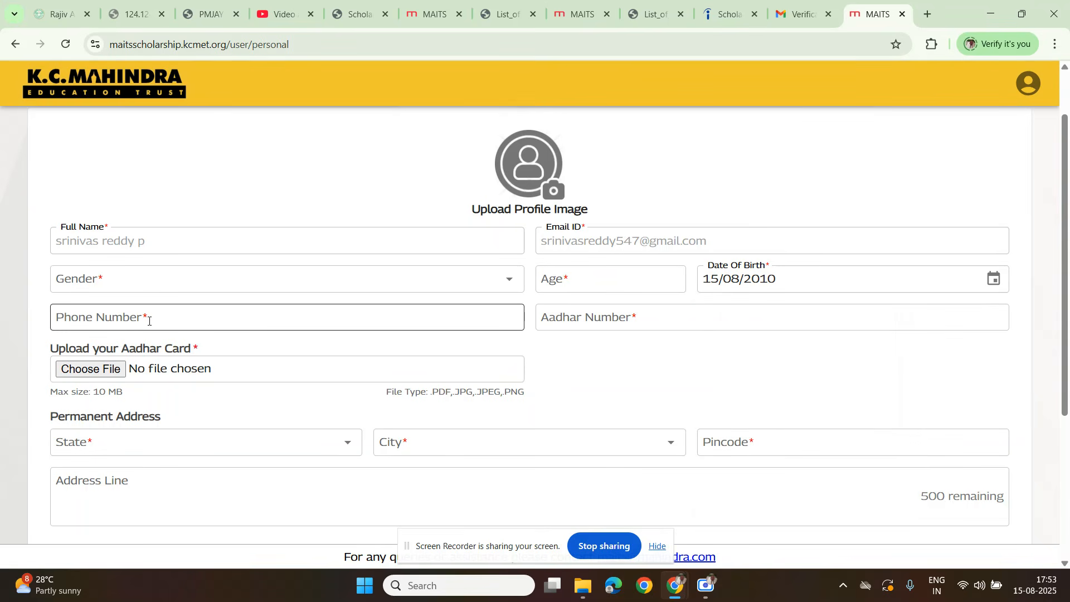
# Step: Enter 15 as the age and fill in the applicant's phone number and Aadhar number
pyautogui.click(582, 284)
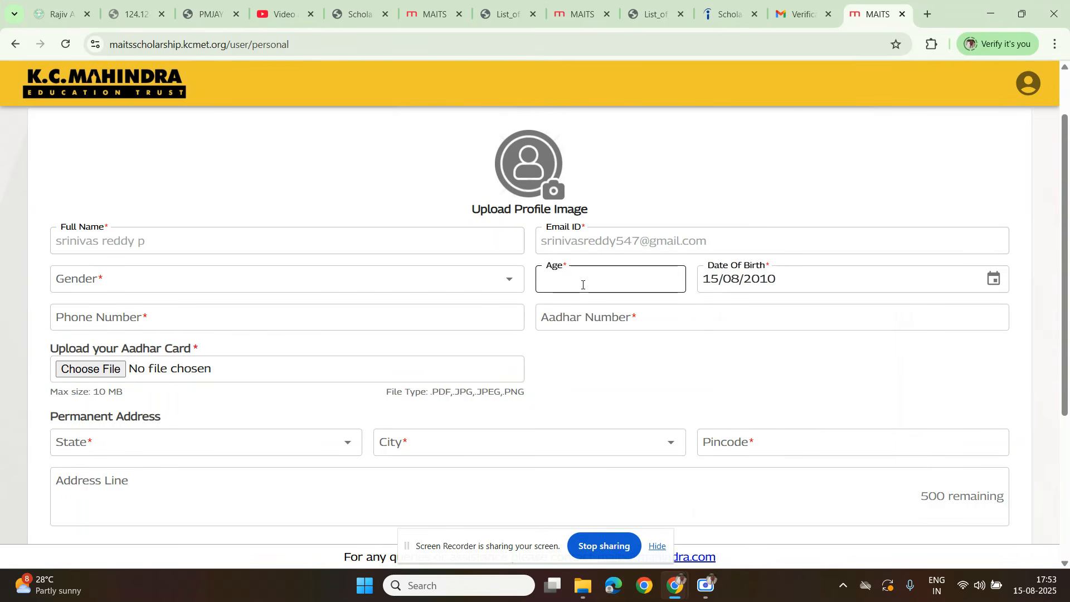
pyautogui.click(117, 329)
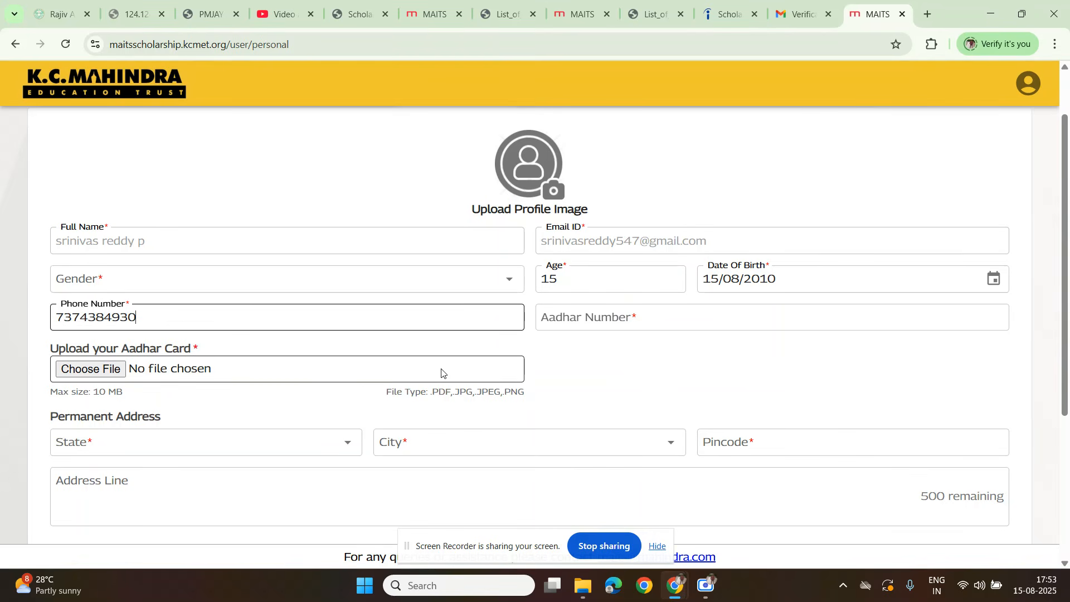
pyautogui.click(578, 323)
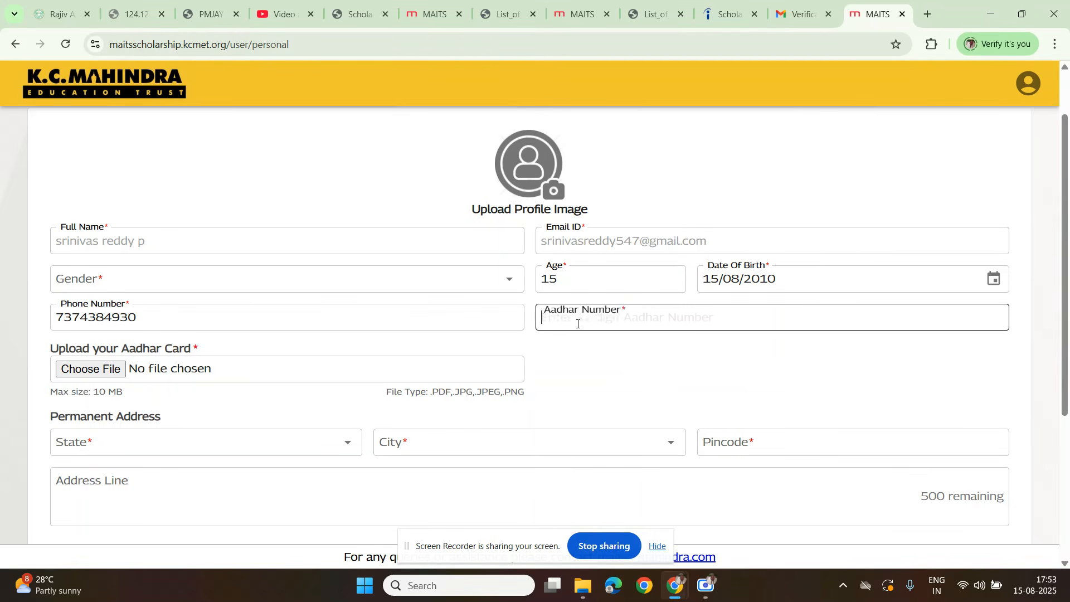
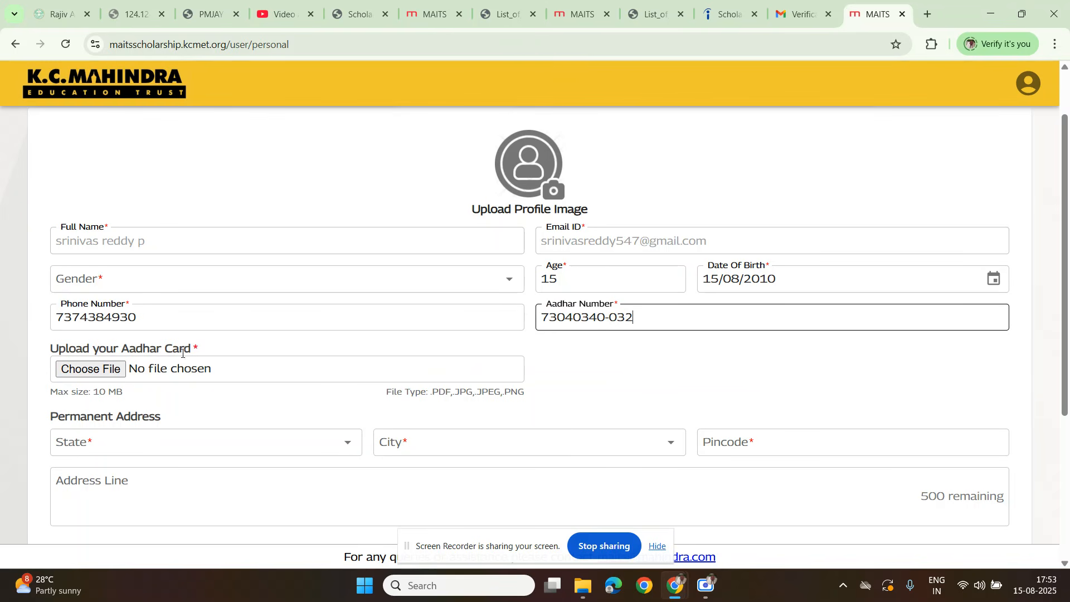
# Step: Upload the COLLEGE LOGO image from the Desktop as the applicant's Aadhar card file
pyautogui.scroll(-1, 99, 317)
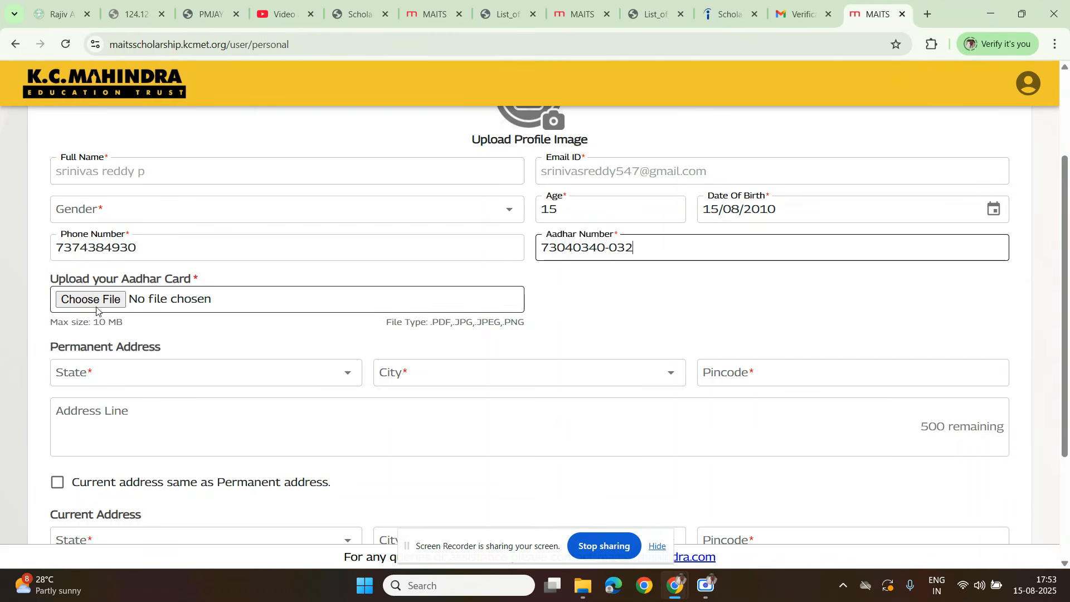
pyautogui.click(95, 296)
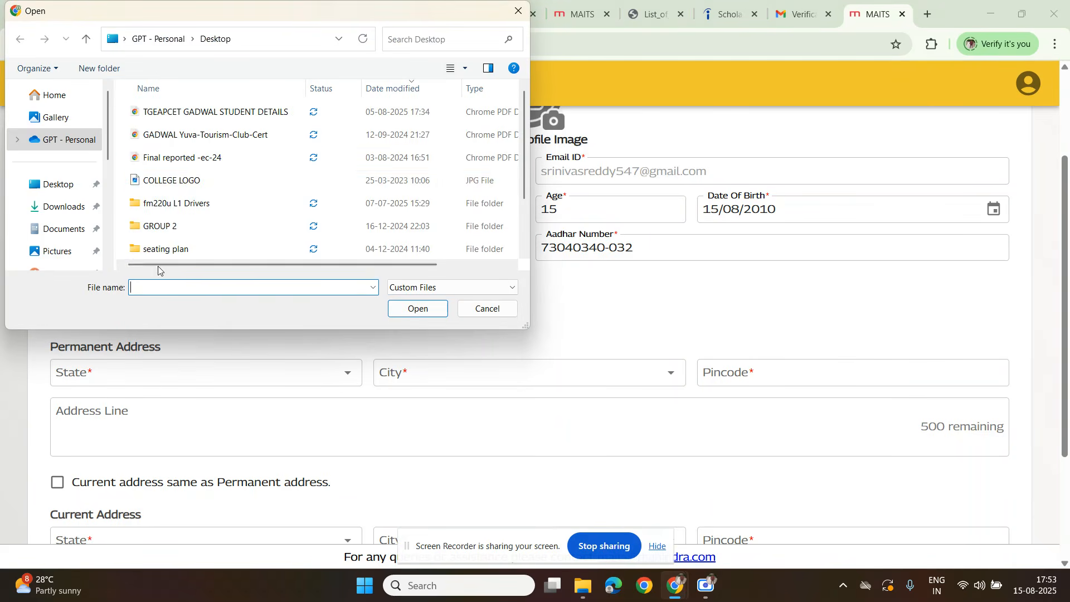
pyautogui.doubleClick(198, 184)
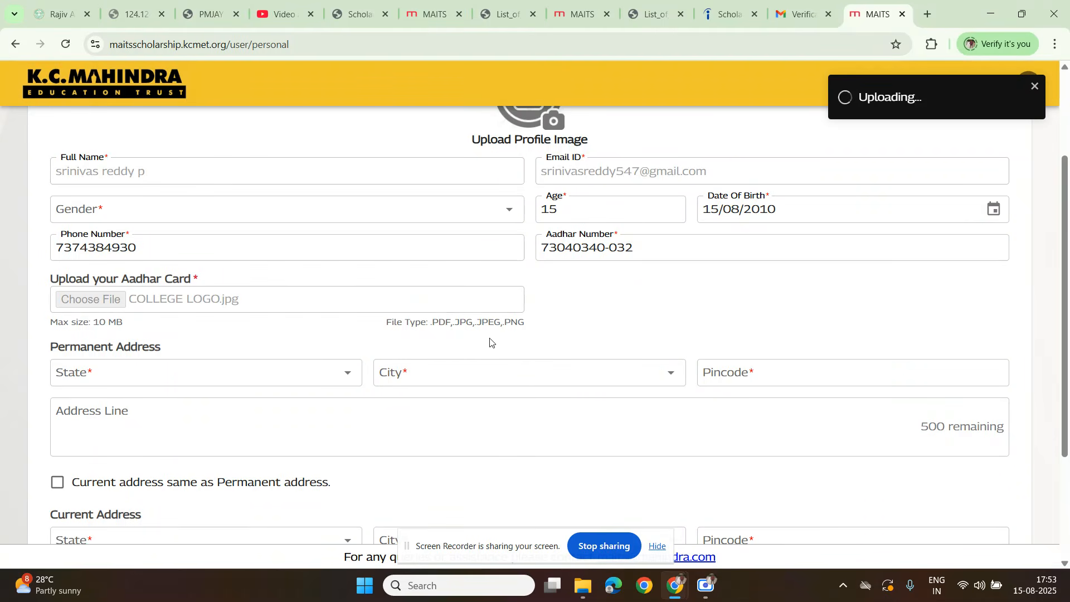
# Step: Select Telangana as the state of the permanent address and choose the applicant's city
pyautogui.scroll(-2, 168, 267)
pyautogui.click(168, 246)
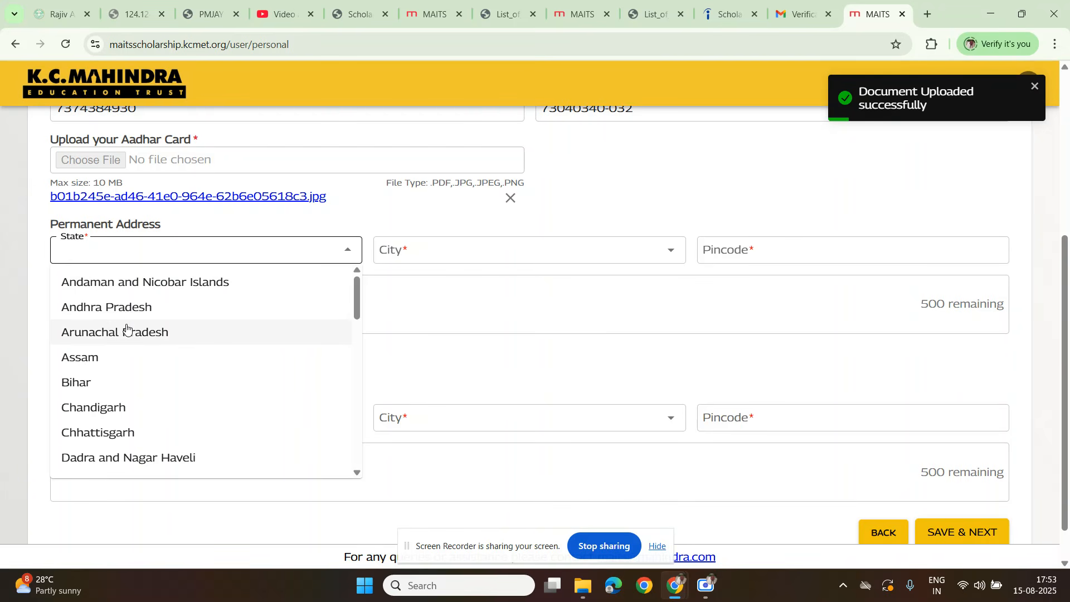
pyautogui.write('te')
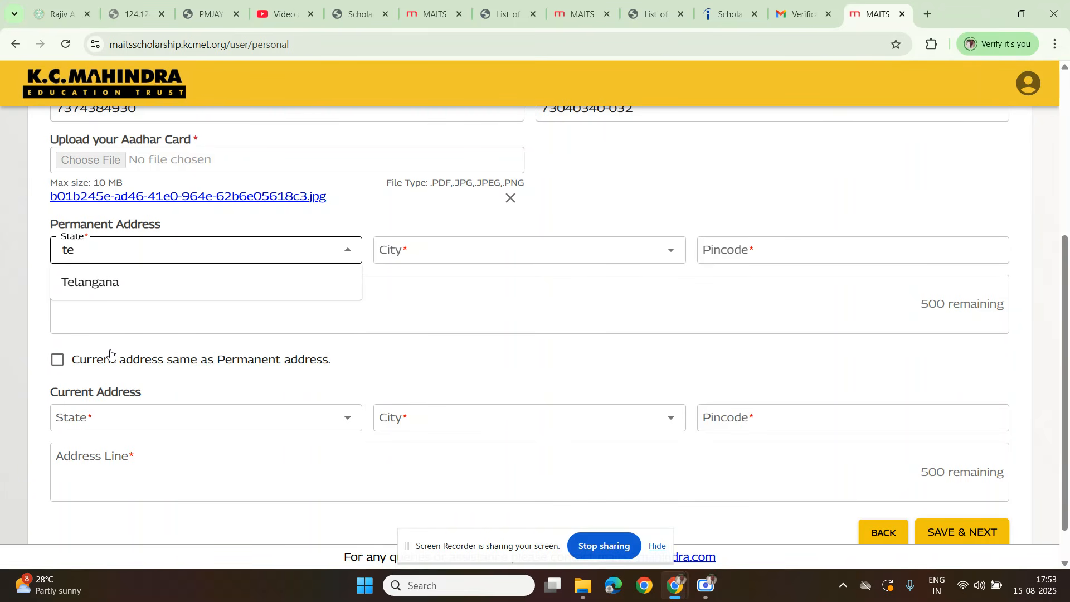
pyautogui.press('BackSpace')
pyautogui.click(185, 287)
pyautogui.click(492, 251)
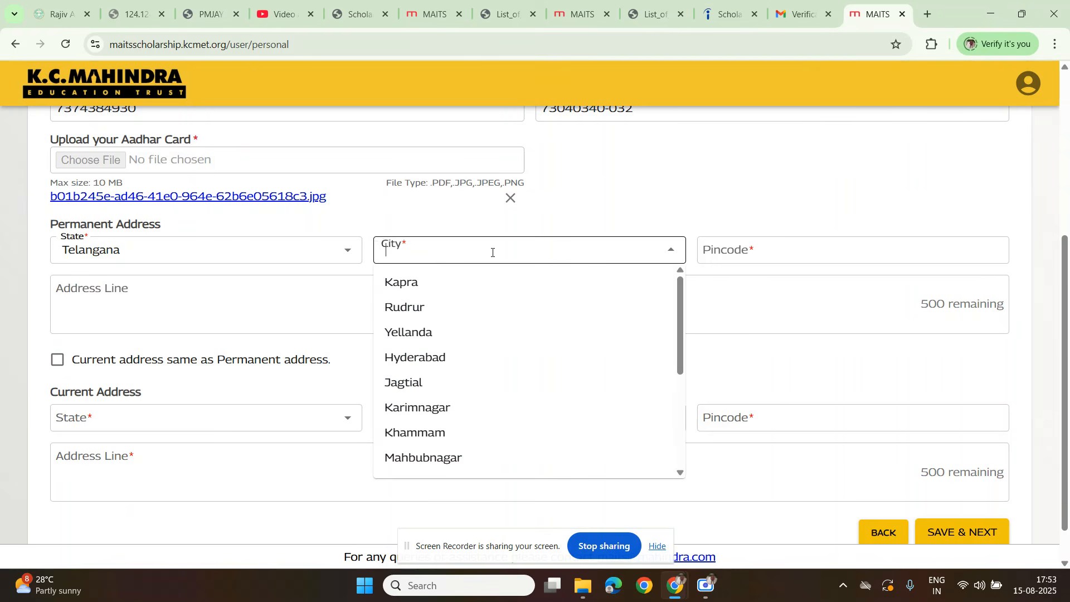
pyautogui.write('nizxam')
pyautogui.press('BackSpace')
pyautogui.press('BackSpace')
pyautogui.press('BackSpace')
pyautogui.press('Return')
pyautogui.click(493, 252)
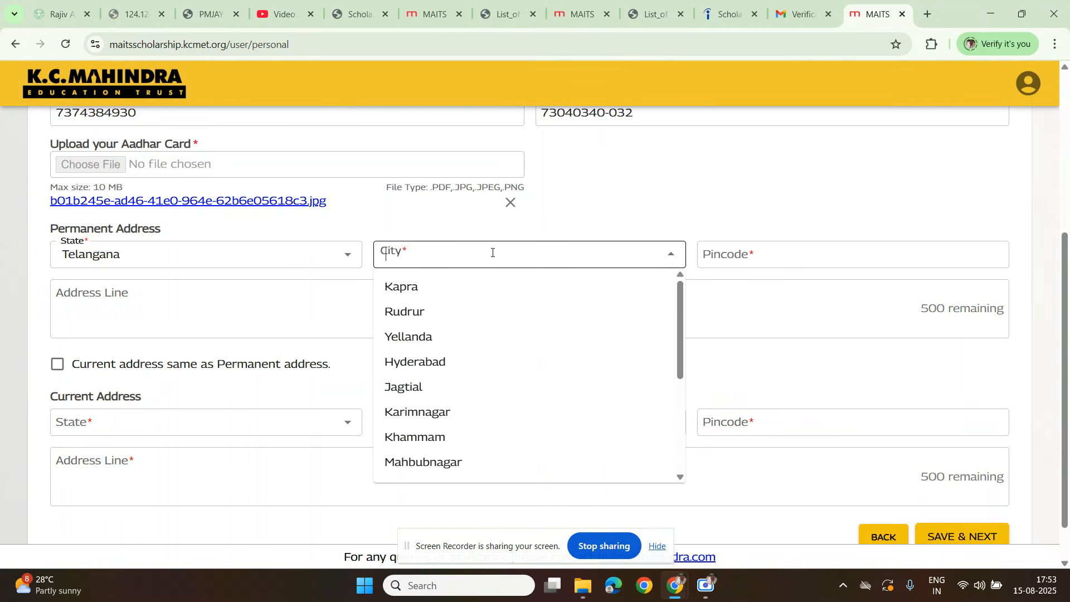
pyautogui.write('niza')
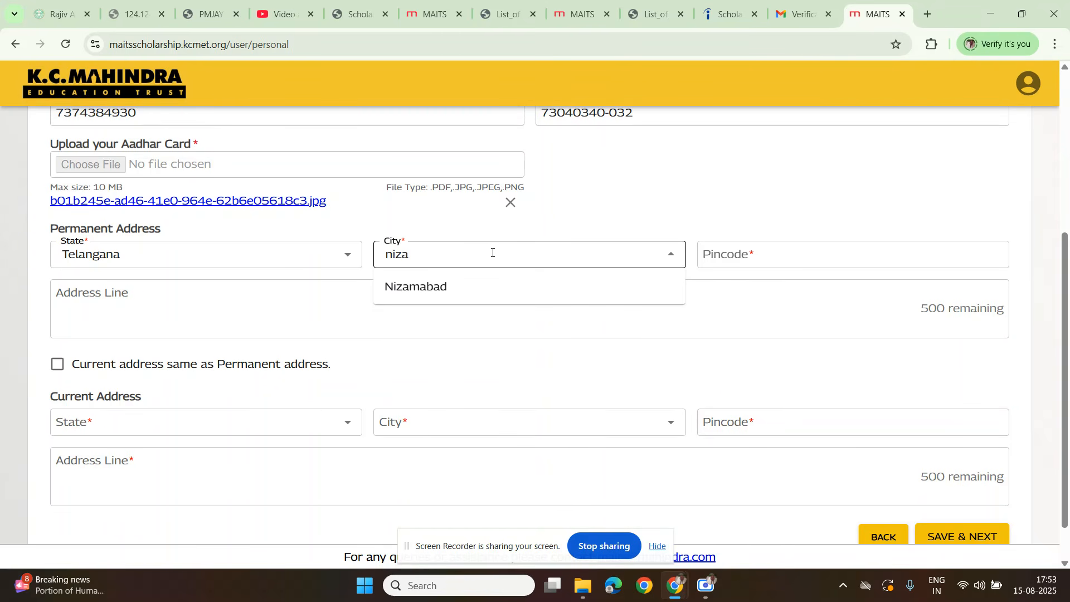
pyautogui.click(428, 287)
# Step: Fill in the pincode and the address line of the applicant's permanent address
pyautogui.click(752, 246)
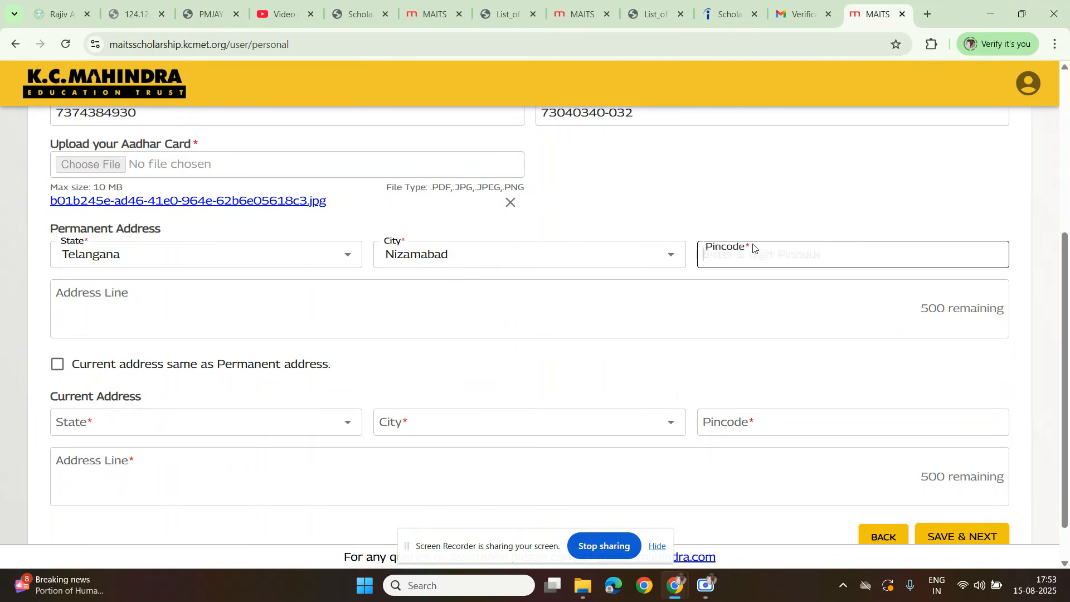
pyautogui.write('503254')
pyautogui.click(254, 314)
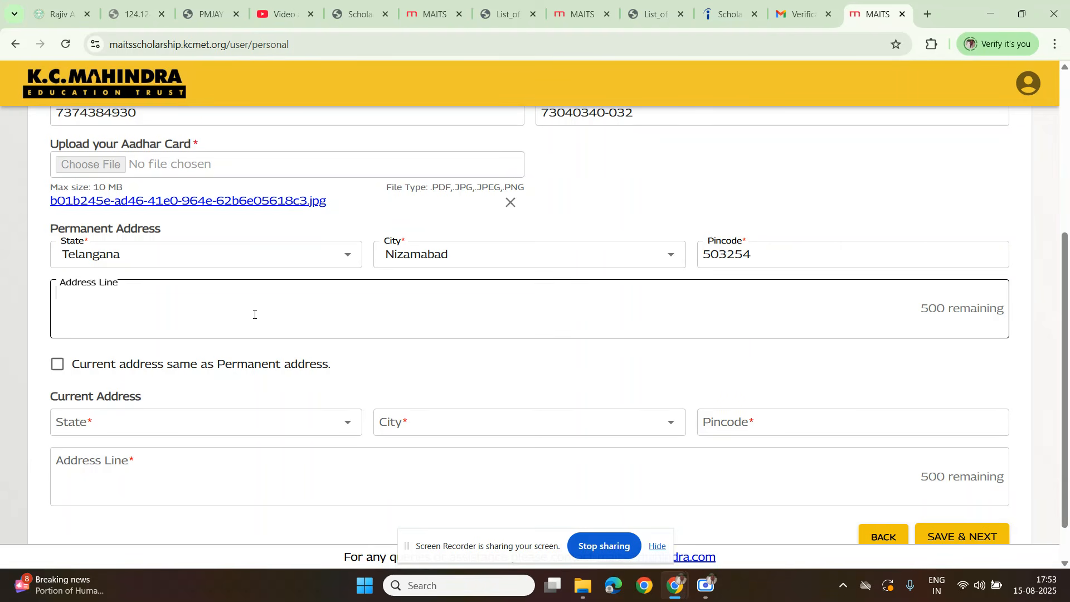
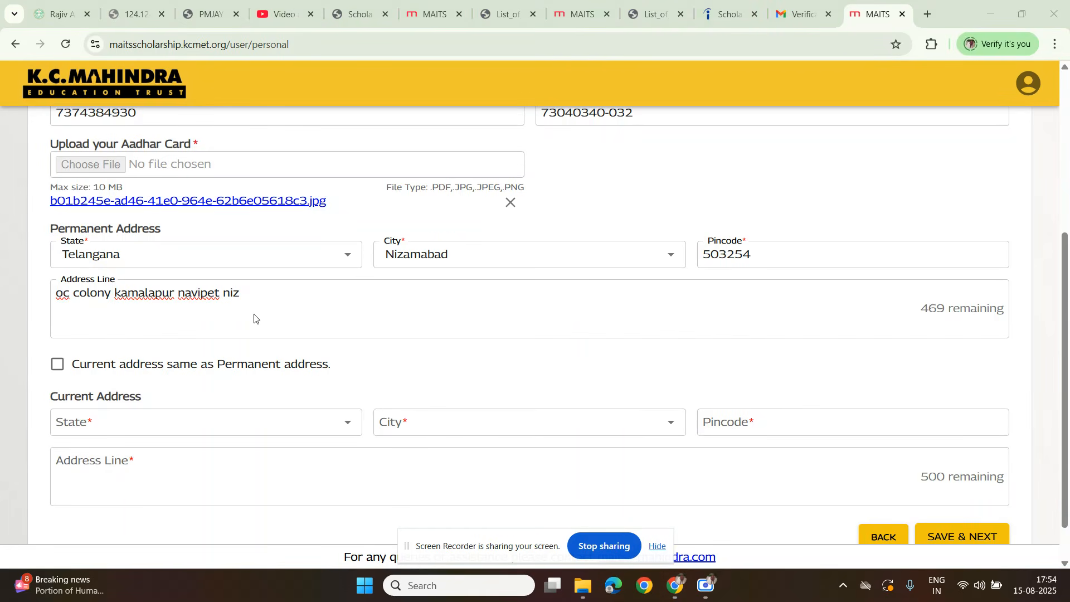
pyautogui.click(255, 300)
pyautogui.write('amabad')
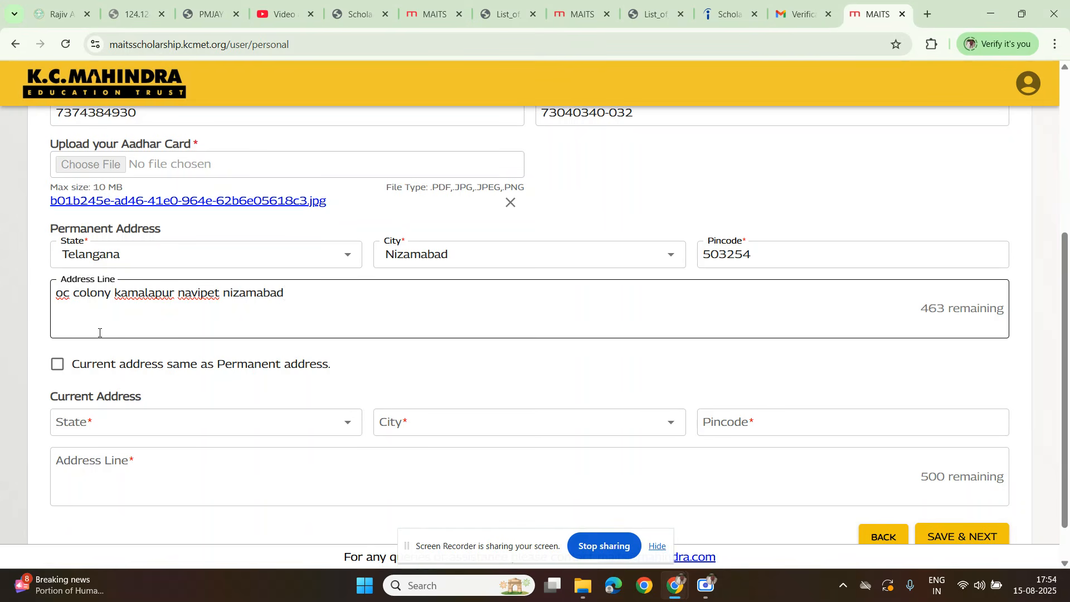
# Step: Mark the current address as the same as the permanent address and try to save the personal information
pyautogui.click(58, 365)
pyautogui.scroll(-1, 57, 368)
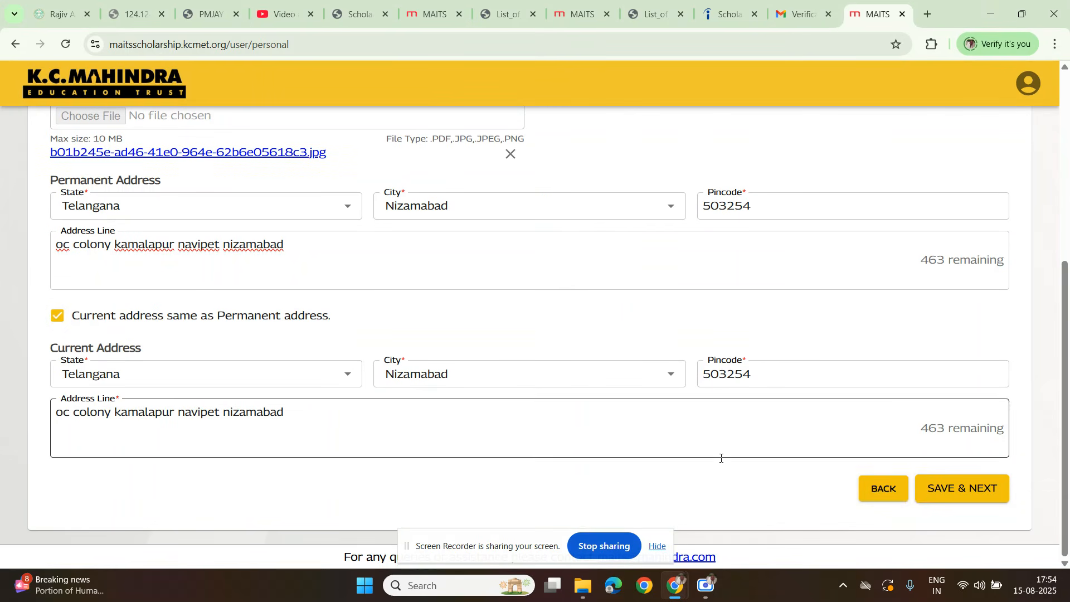
pyautogui.click(960, 488)
# Step: Set the applicant's gender to Male and try to save the personal information again
pyautogui.scroll(1, 228, 336)
pyautogui.write('ma')
pyautogui.press('Down')
pyautogui.press('Return')
pyautogui.click(213, 208)
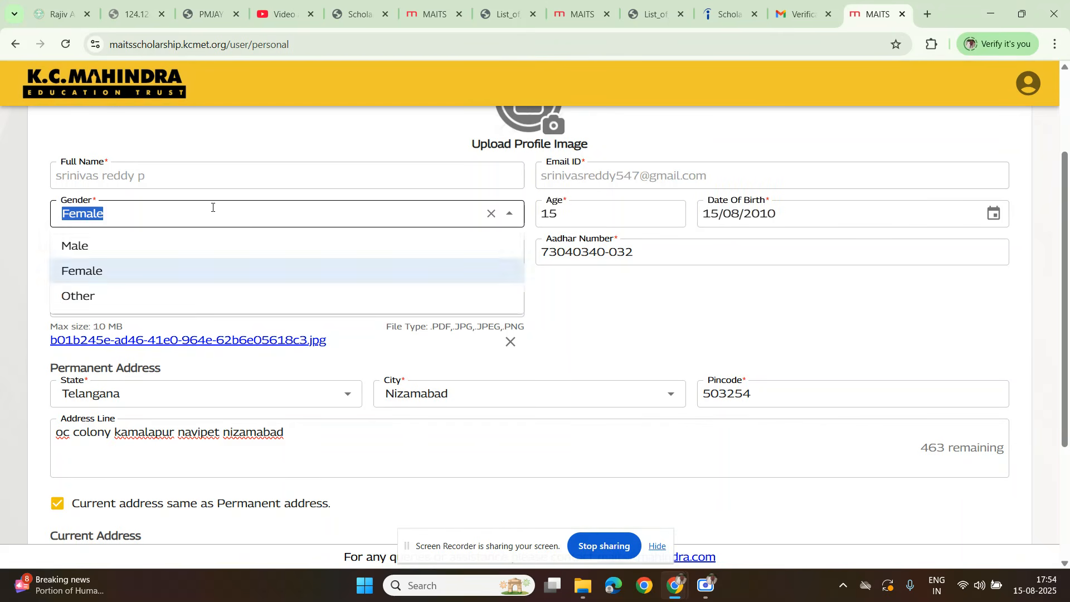
pyautogui.click(410, 243)
pyautogui.scroll(-3, 771, 349)
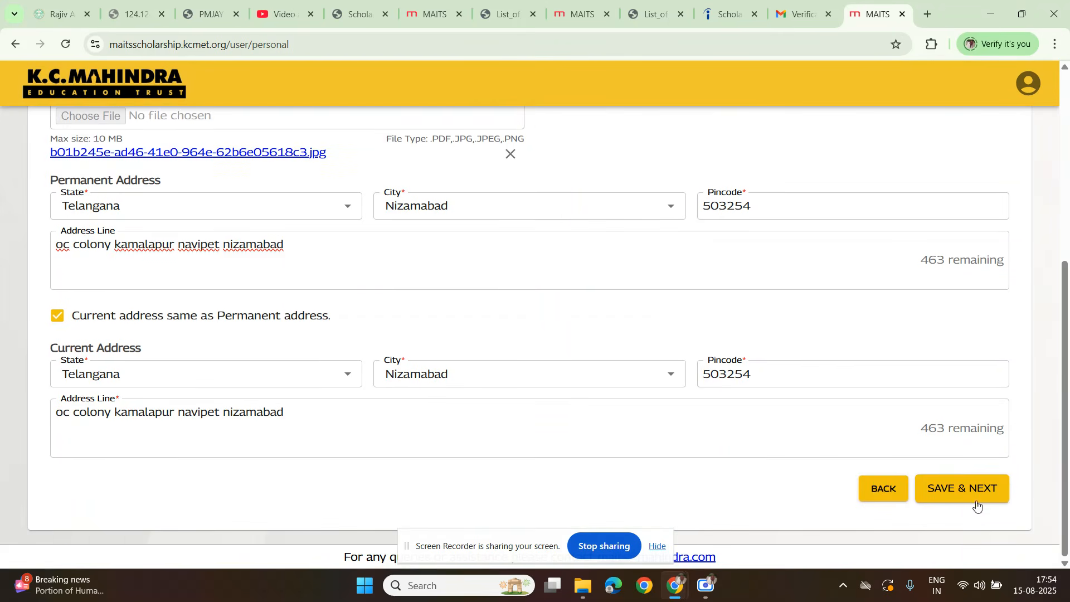
pyautogui.click(964, 497)
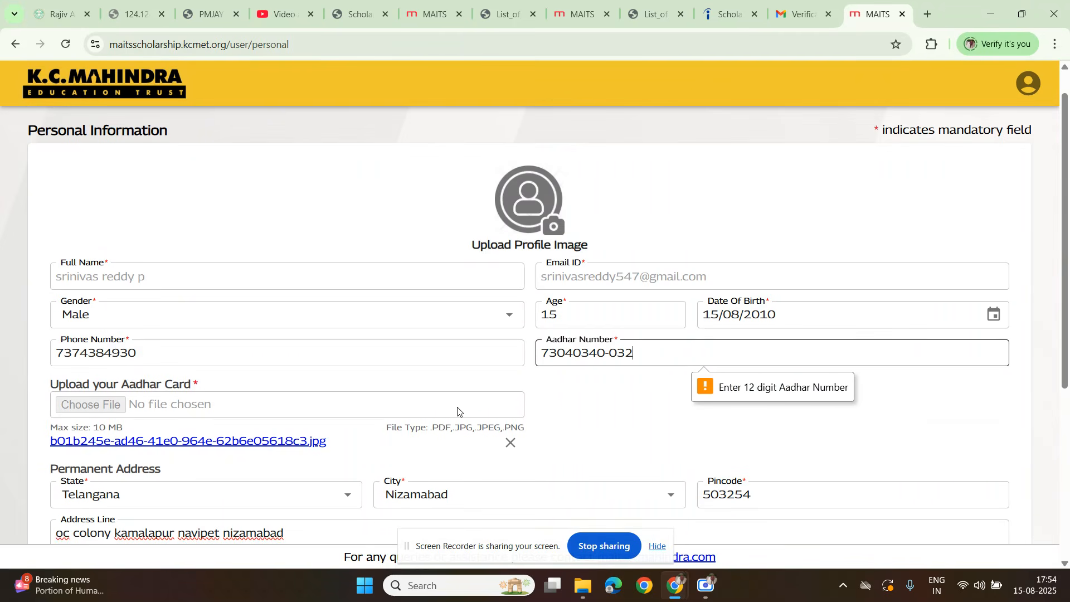
# Step: Replace the Aadhar number with a full 12-digit one and resubmit the personal information
pyautogui.hotkey('ctrl', 'a')
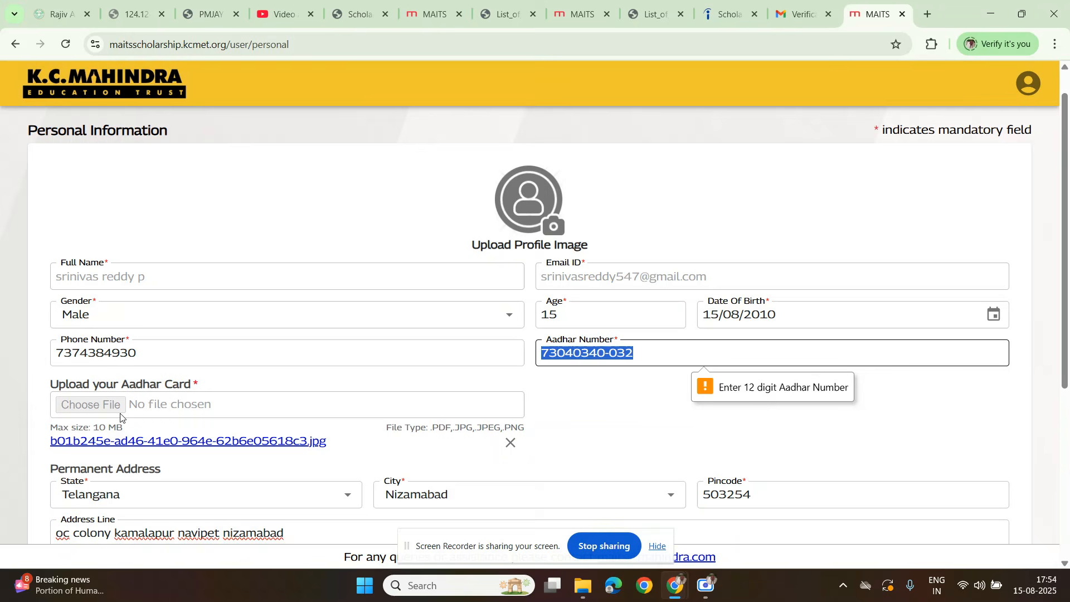
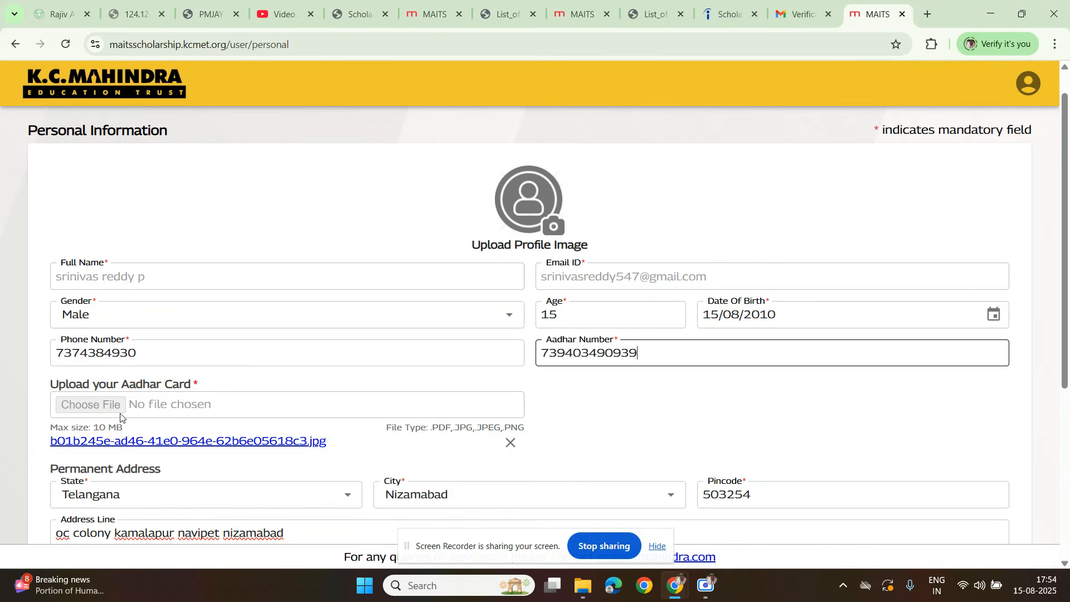
pyautogui.scroll(-5, 121, 417)
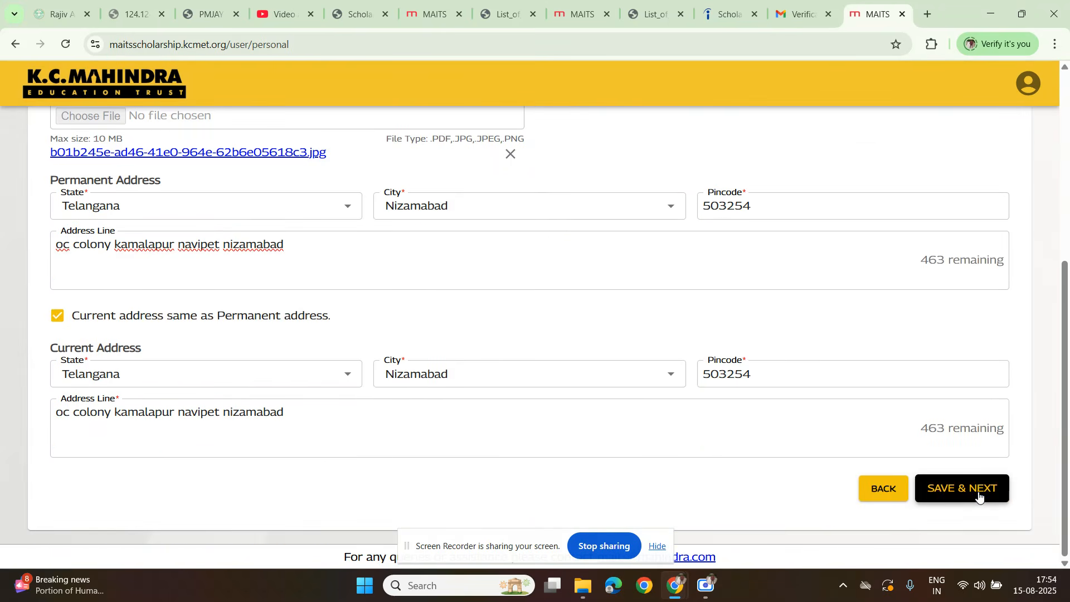
pyautogui.click(979, 496)
pyautogui.click(874, 281)
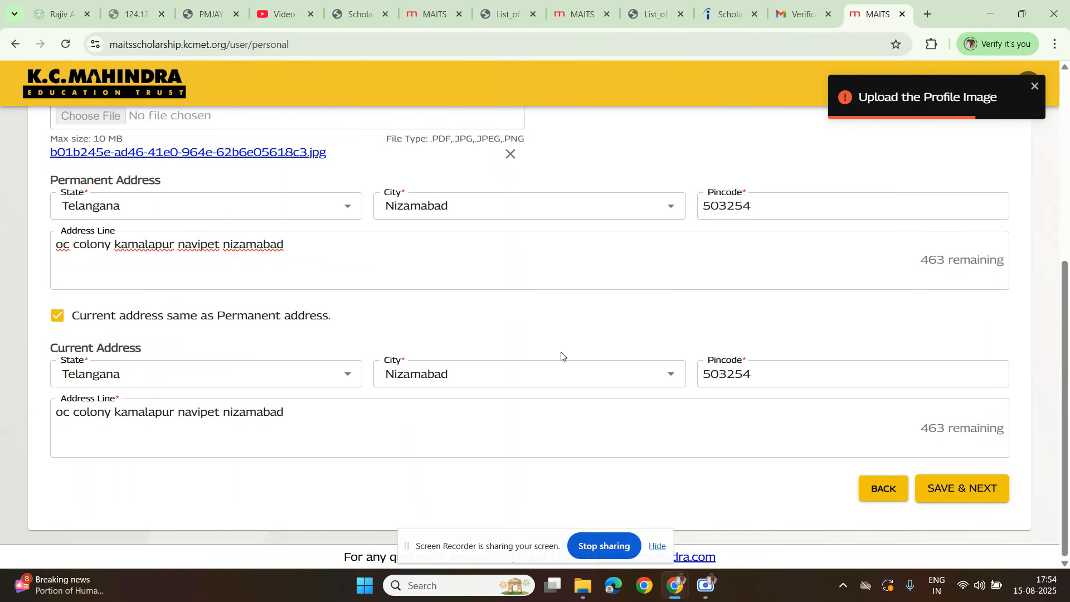
# Step: Upload the COLLEGE LOGO image as the profile image and save the personal information
pyautogui.scroll(5, 440, 430)
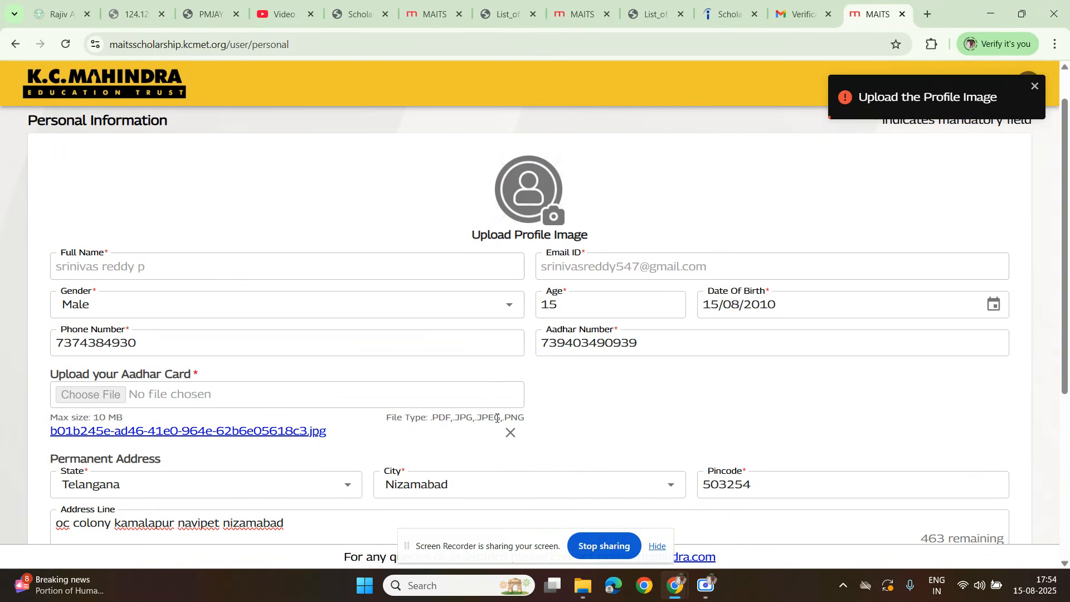
pyautogui.click(525, 195)
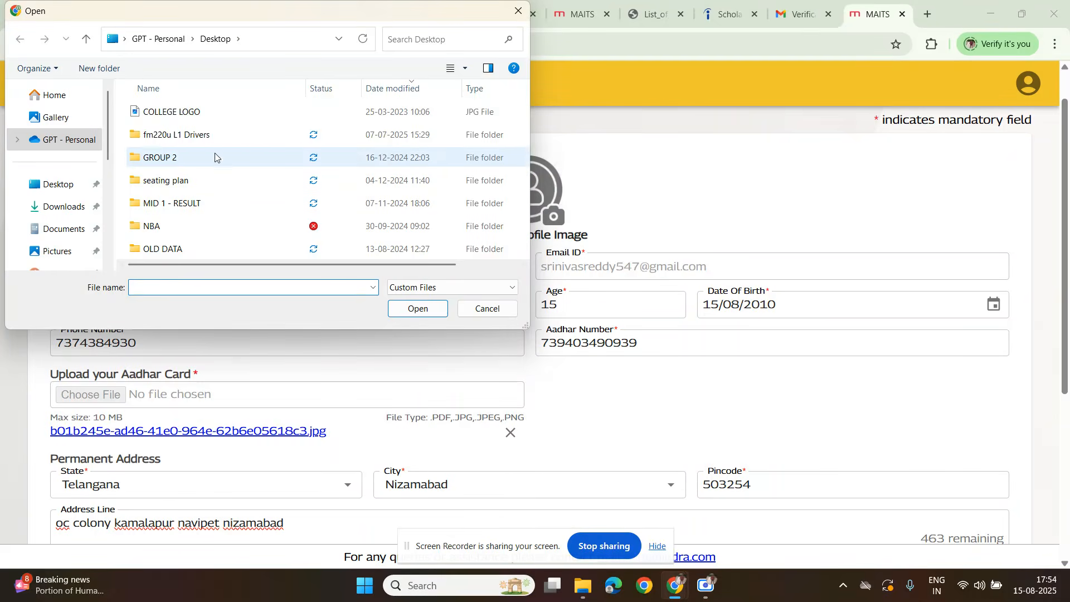
pyautogui.doubleClick(192, 110)
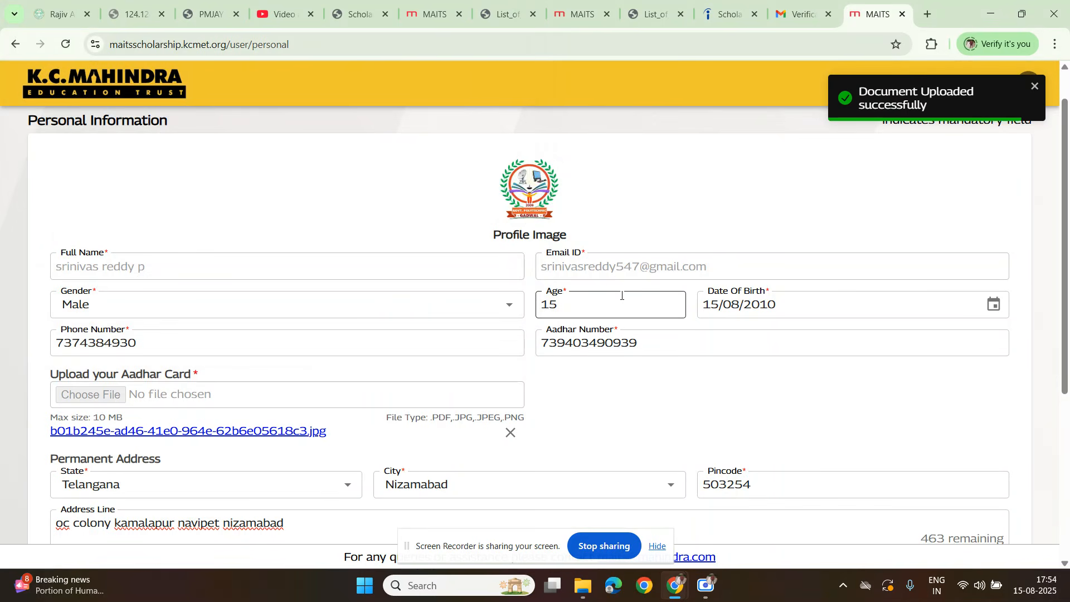
pyautogui.scroll(-5, 800, 311)
pyautogui.click(964, 494)
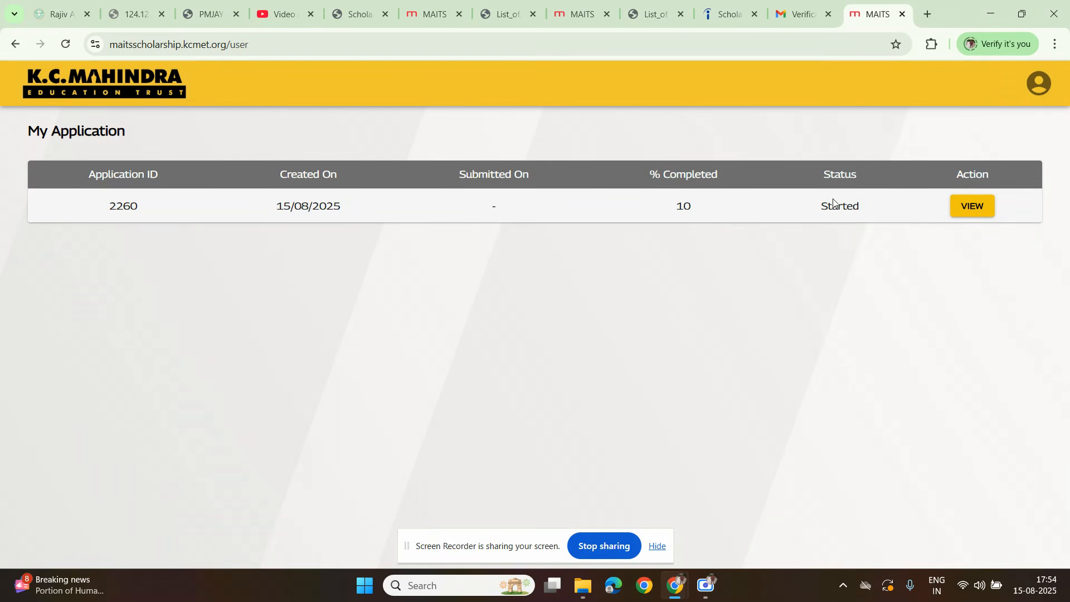
# Step: View the started application, go to its Family section and enter the father's name
pyautogui.click(976, 211)
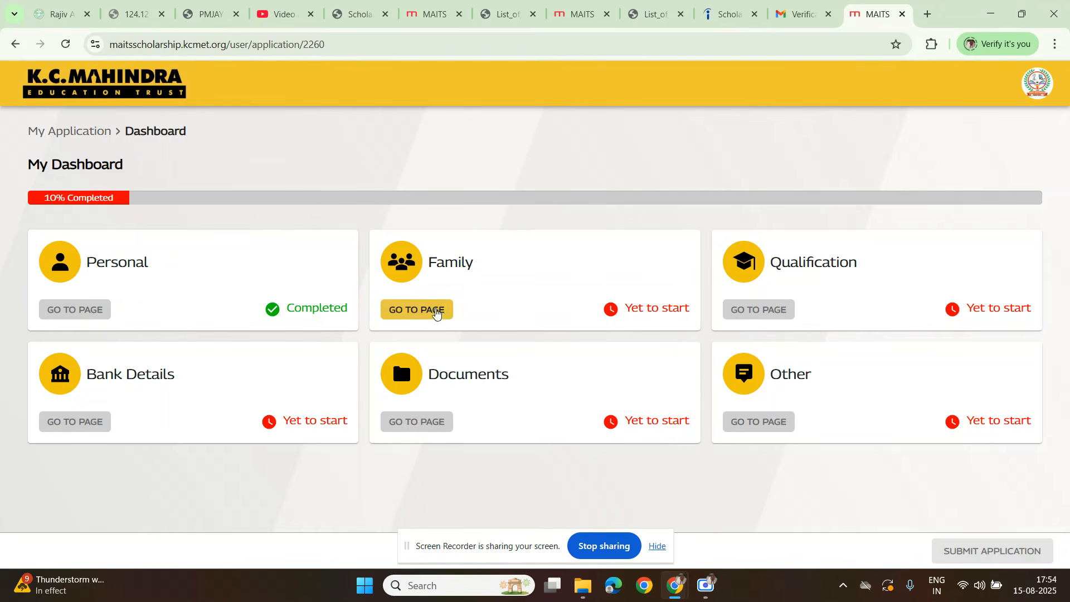
pyautogui.click(434, 310)
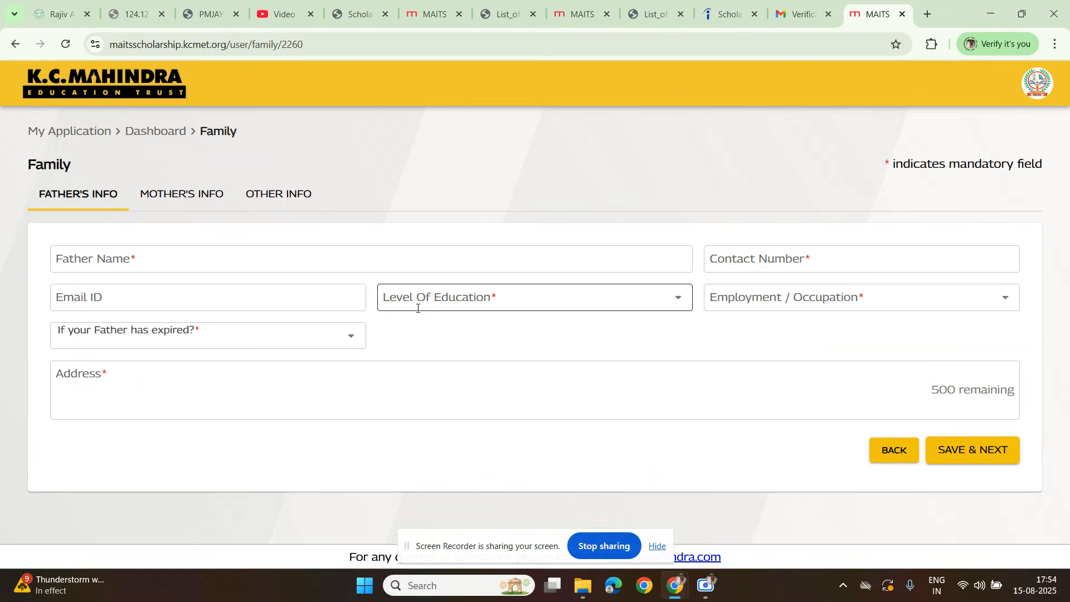
pyautogui.click(158, 263)
pyautogui.write('cvxhjak')
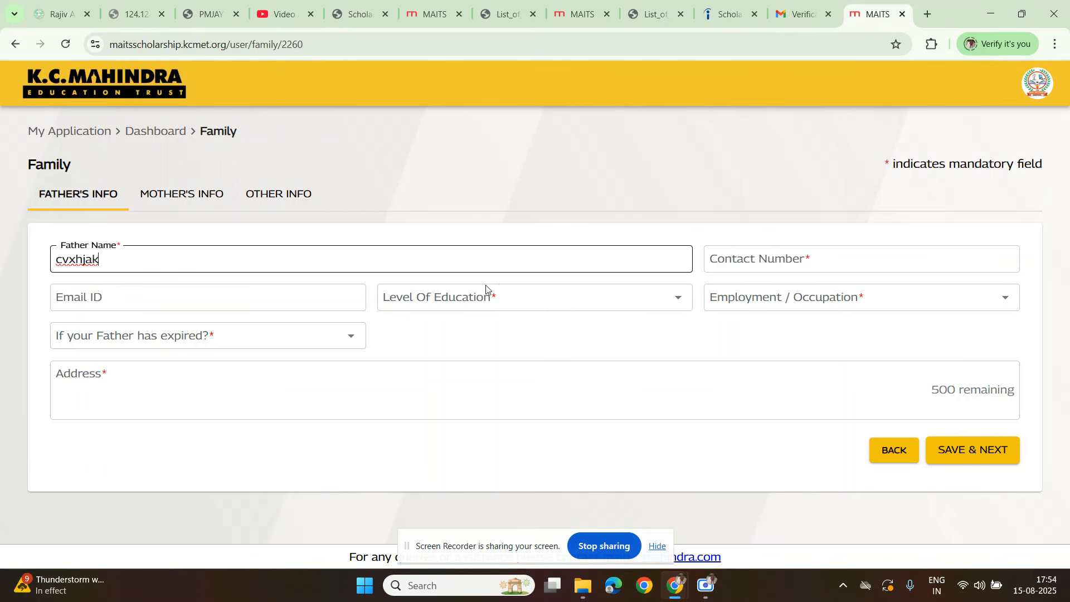
# Step: Set the father's level of education to Illiterate and enter the father's contact number
pyautogui.click(473, 296)
pyautogui.scroll(-2, 420, 425)
pyautogui.scroll(2, 429, 415)
pyautogui.click(430, 497)
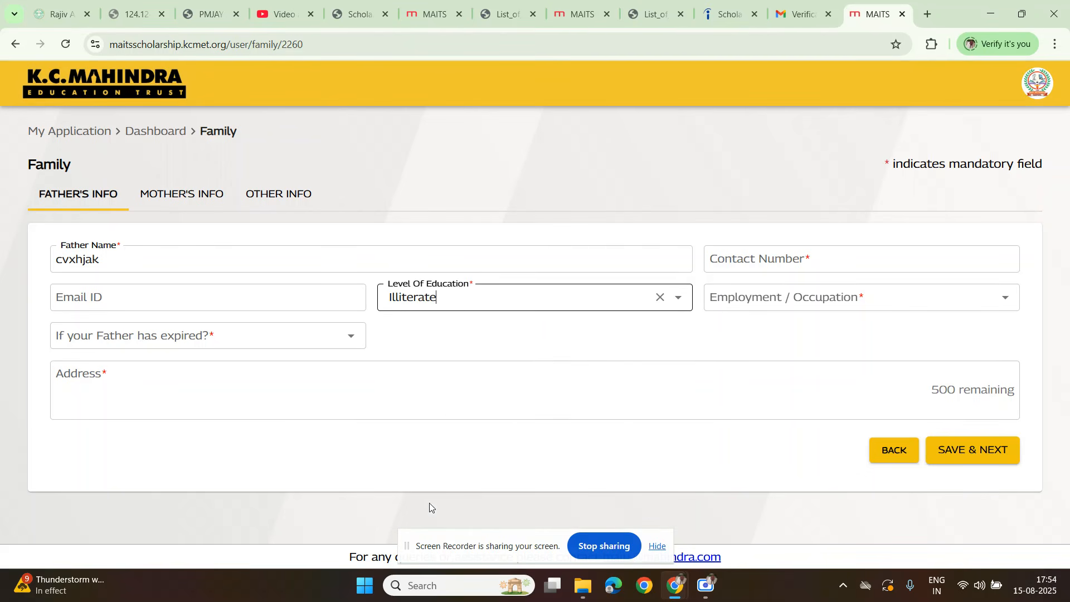
pyautogui.click(761, 269)
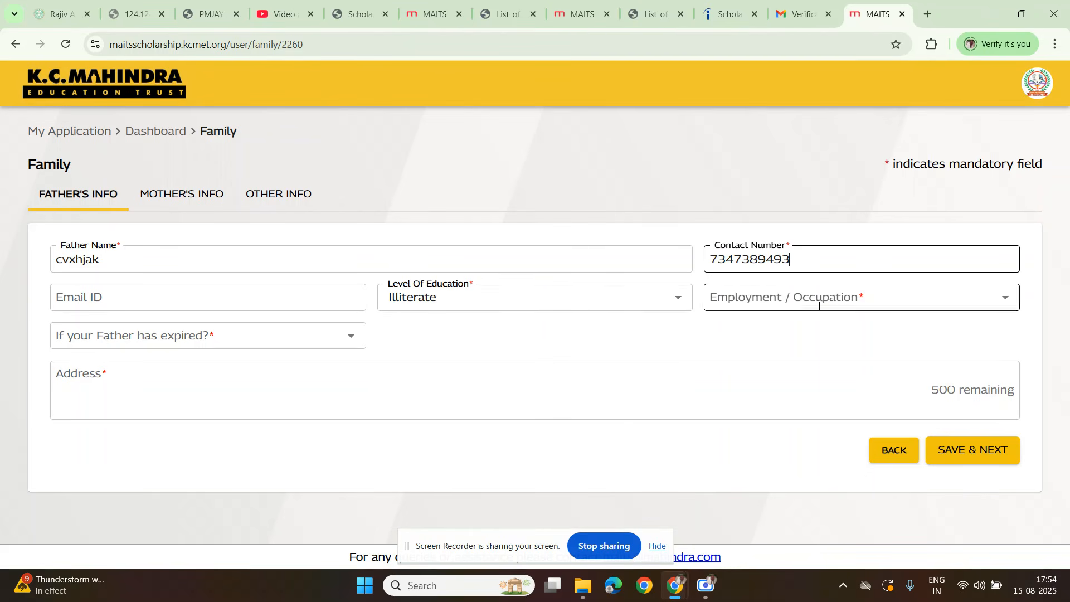
# Step: Set the father's occupation to Aanganwadi sevika and answer No to whether he has expired
pyautogui.click(791, 293)
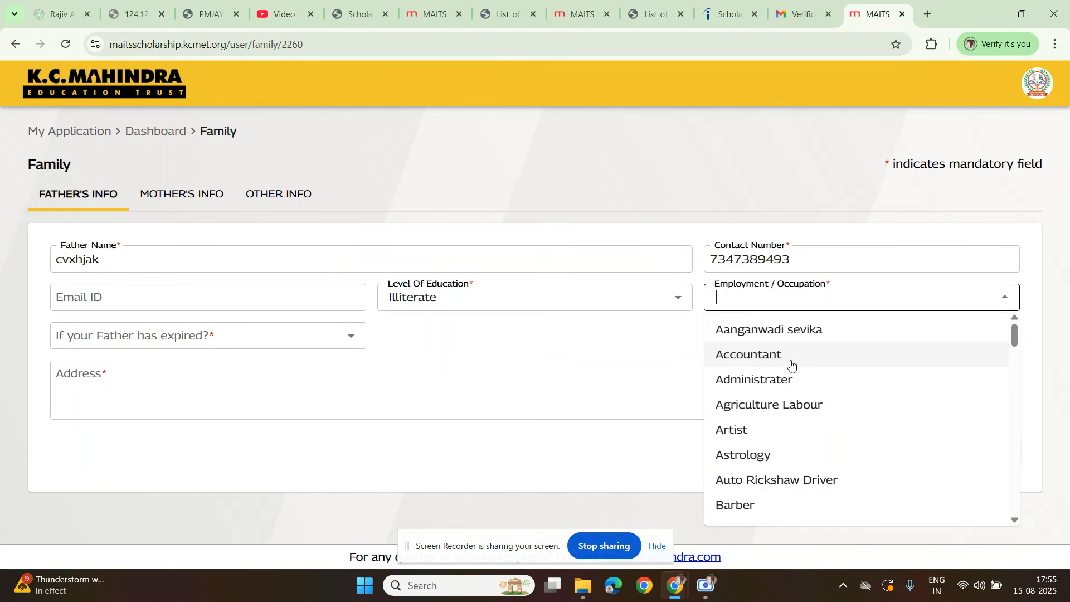
pyautogui.scroll(-1, 766, 479)
pyautogui.click(751, 434)
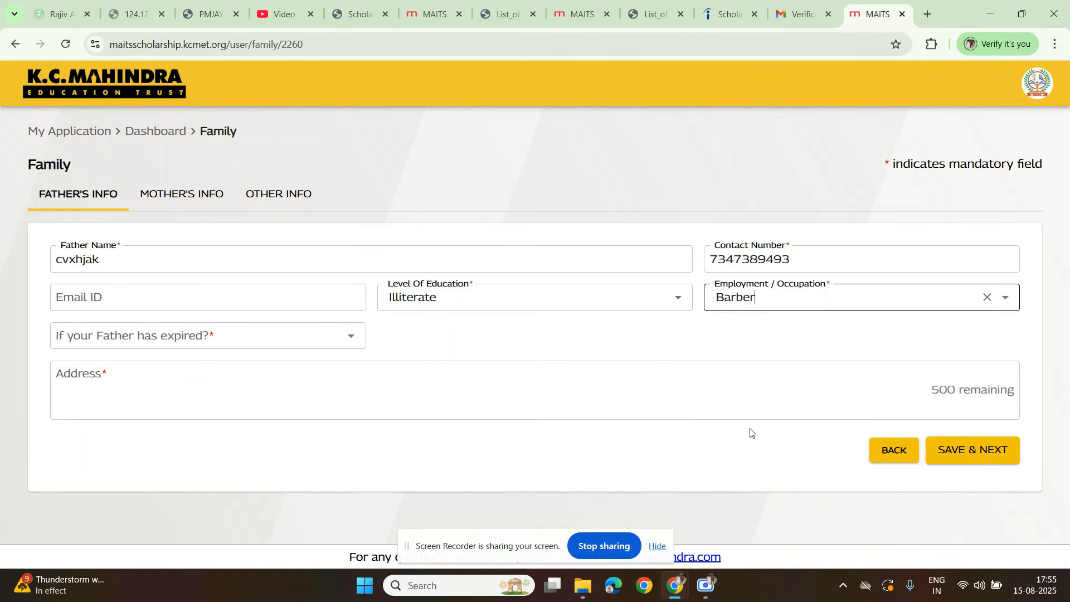
pyautogui.click(766, 306)
pyautogui.click(774, 334)
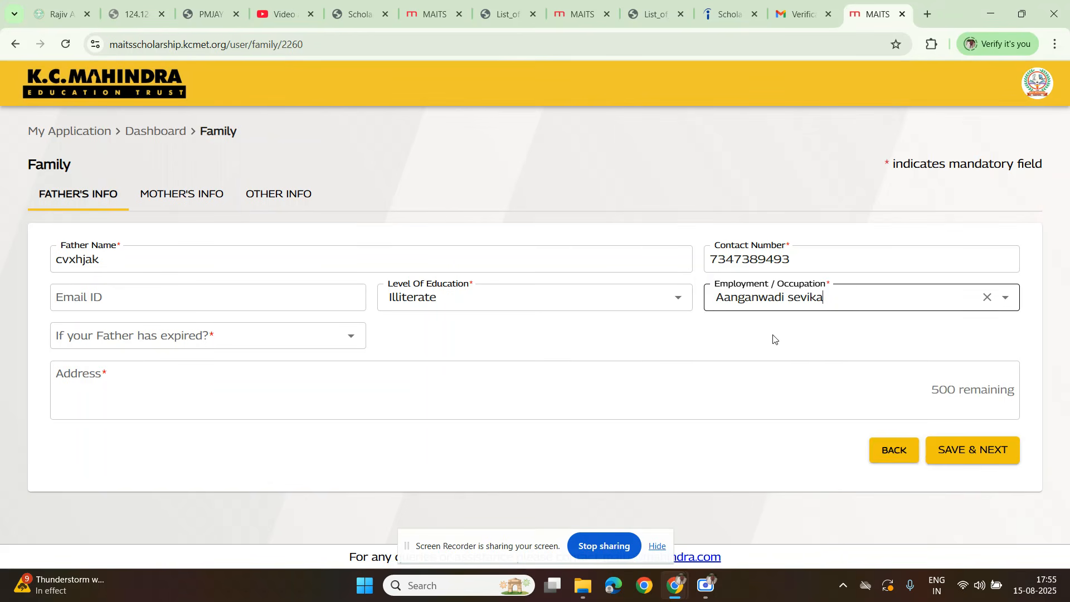
pyautogui.click(66, 335)
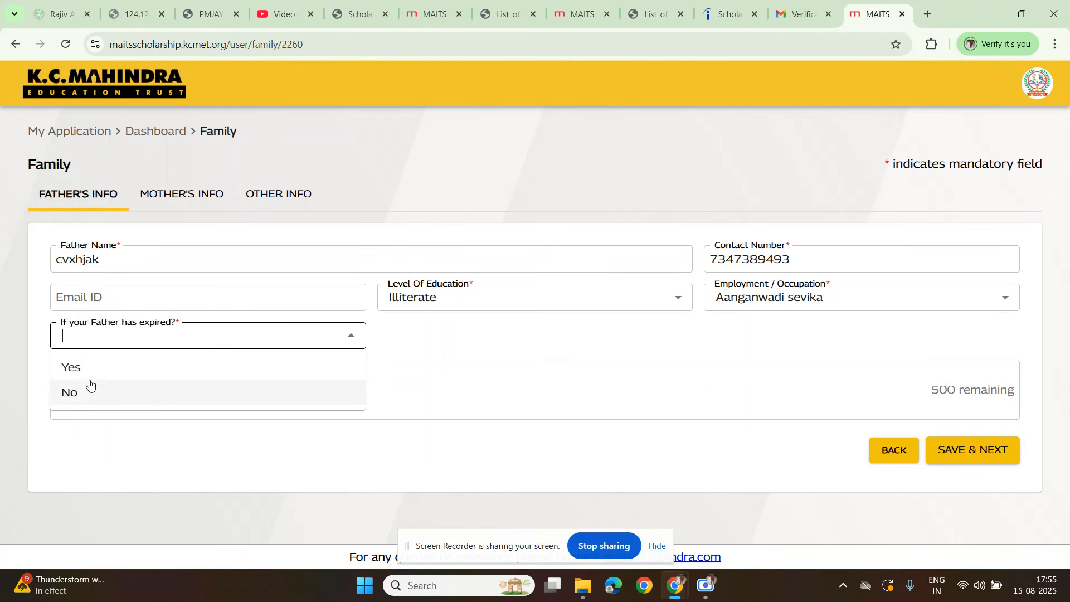
pyautogui.click(70, 392)
# Step: Enter 156637 as the father's yearly income, fill in his address and save the father's information
pyautogui.click(970, 467)
pyautogui.click(348, 416)
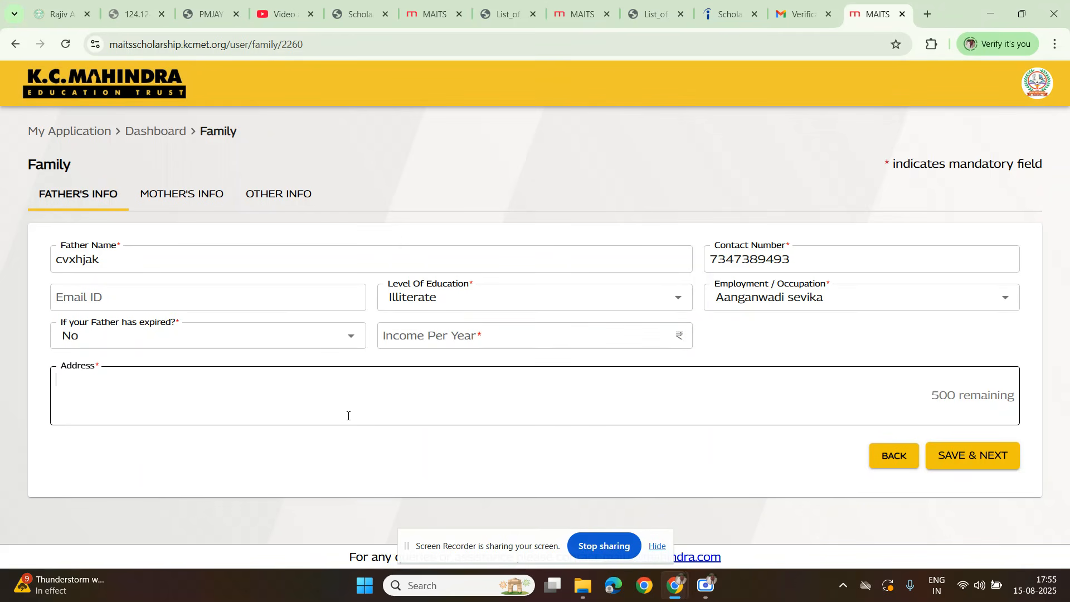
pyautogui.click(406, 344)
pyautogui.write('156637')
pyautogui.click(320, 375)
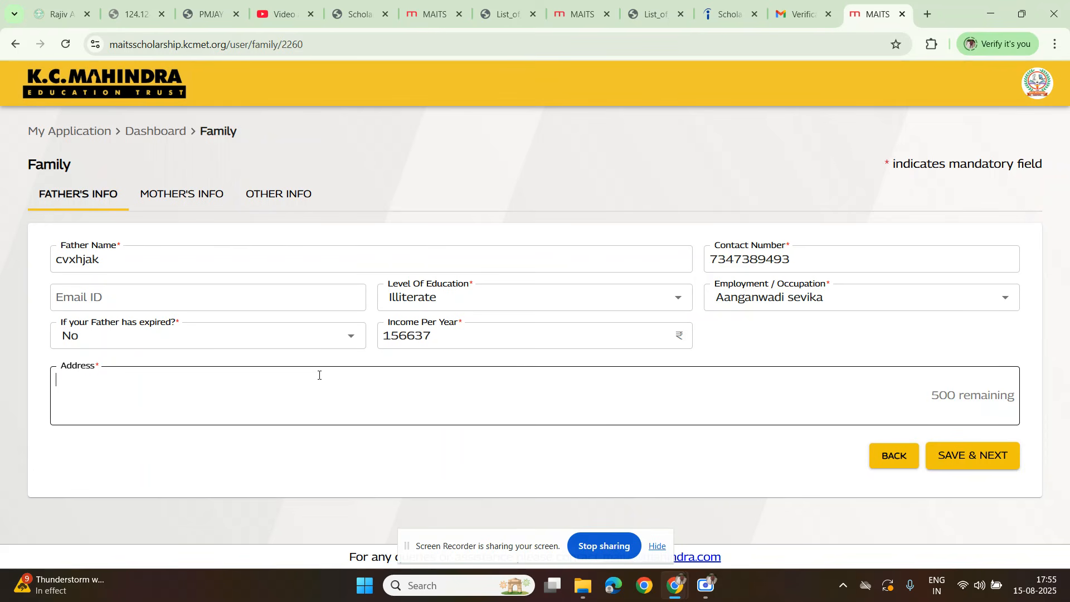
pyautogui.write('kierieorp erfoeoro')
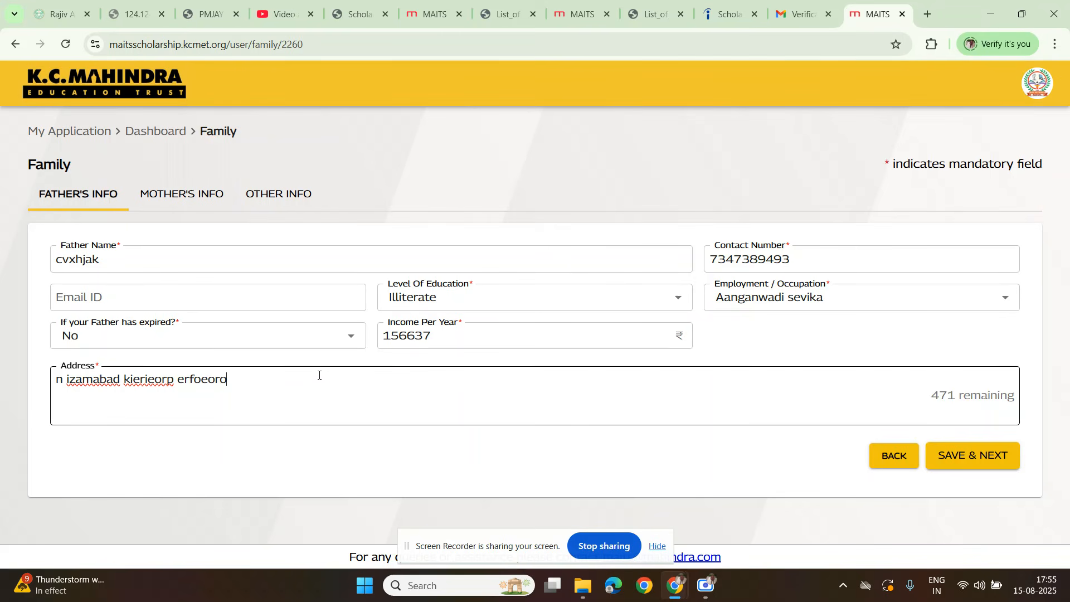
pyautogui.click(969, 454)
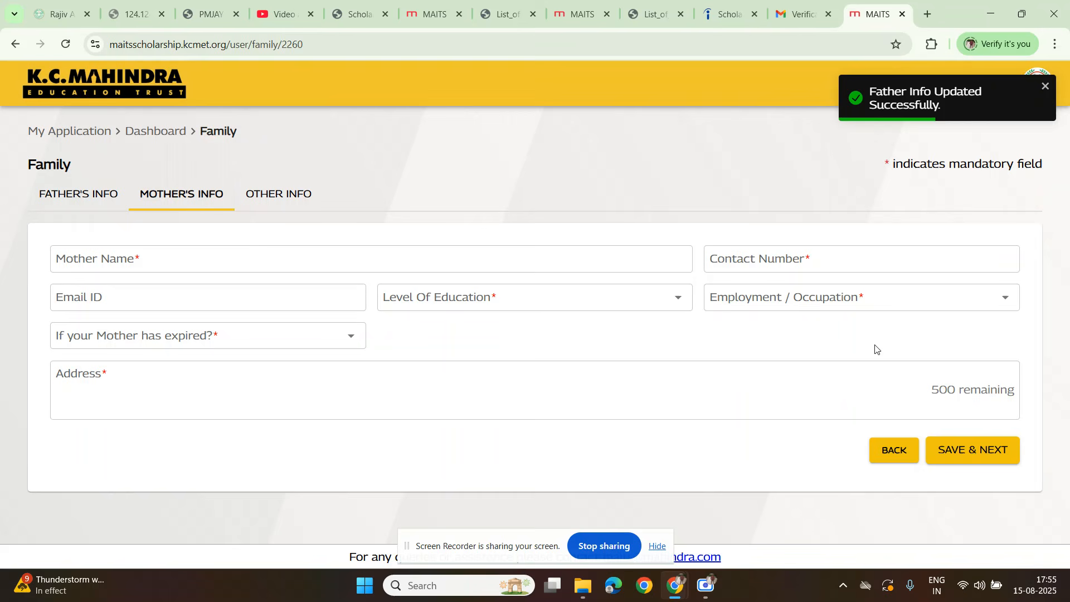
# Step: Enter the mother's name and contact number and set her level of education to Illiterate
pyautogui.click(105, 264)
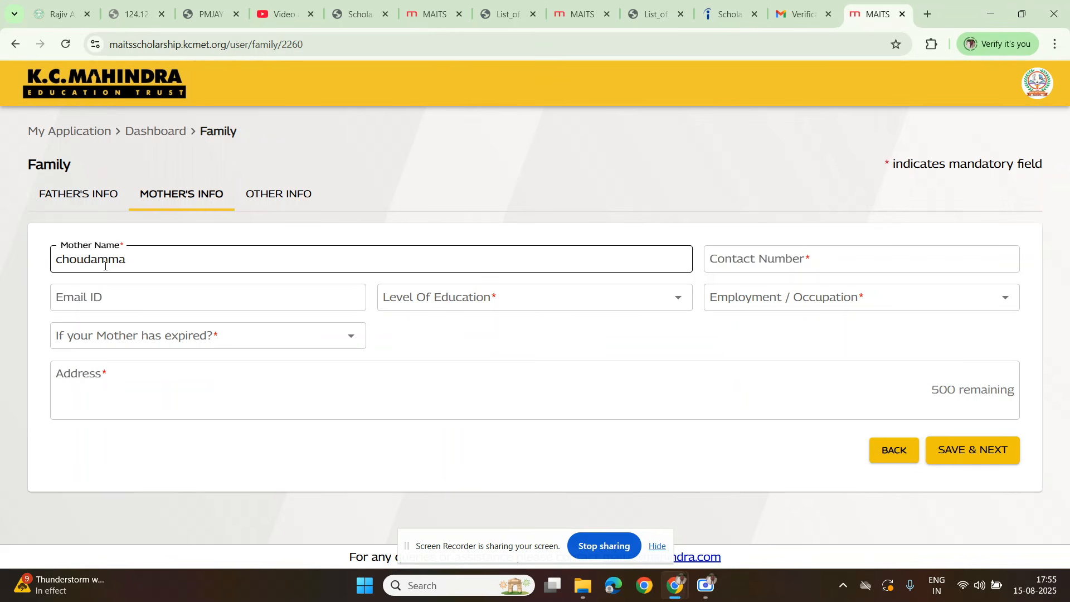
pyautogui.click(837, 259)
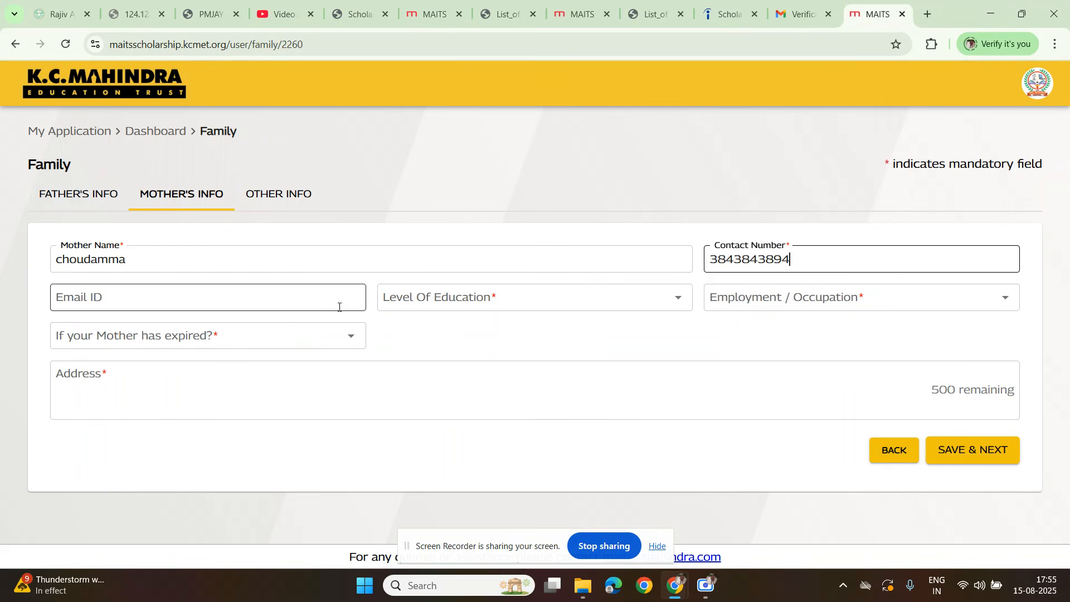
pyautogui.click(452, 306)
pyautogui.click(409, 498)
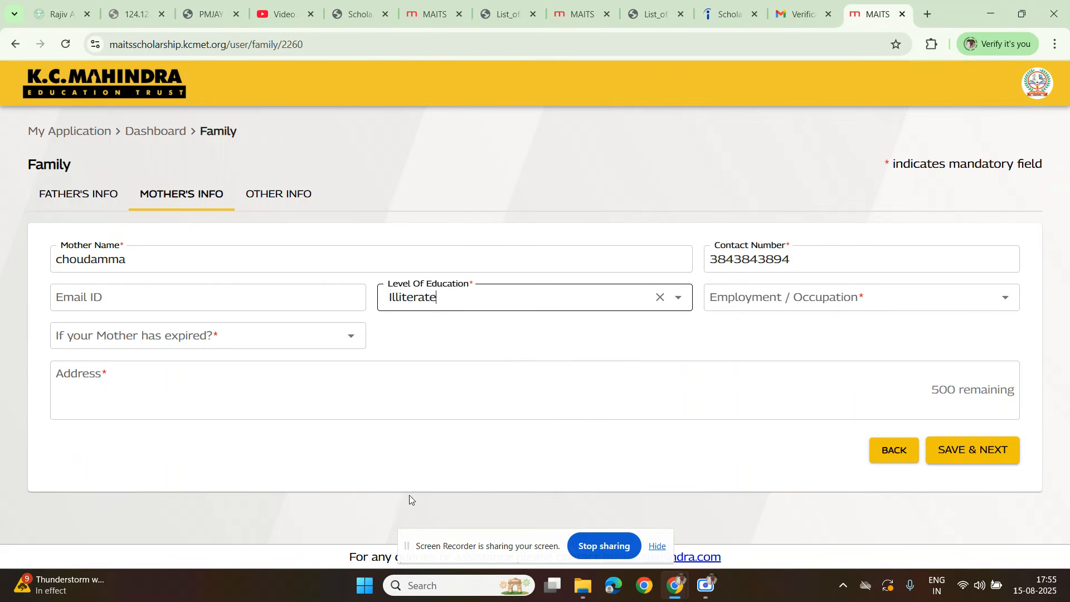
# Step: Set the mother's occupation to Artist and answer No to whether she has expired
pyautogui.click(763, 300)
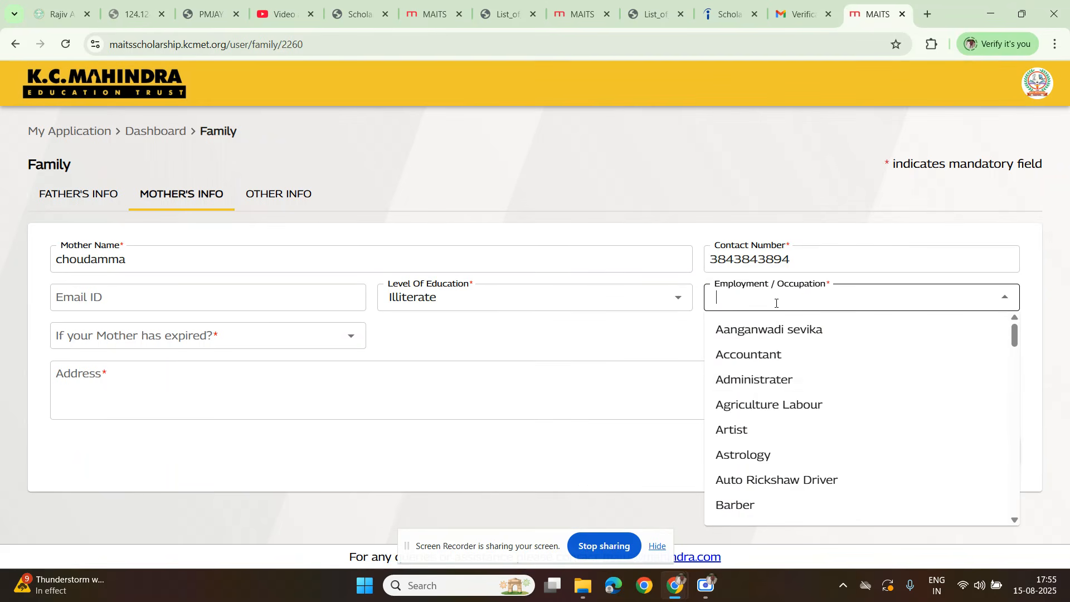
pyautogui.click(741, 429)
pyautogui.click(119, 337)
pyautogui.click(111, 397)
# Step: Fill in the mother's address and try to save the mother's information
pyautogui.click(99, 397)
pyautogui.write('jsdj mkjskwk oeroewloe')
pyautogui.click(974, 472)
# Step: Replace the mother's contact number with a 10-digit number starting with 7 and save her information
pyautogui.press('BackSpace')
pyautogui.press('BackSpace')
pyautogui.press('BackSpace')
pyautogui.press('BackSpace')
pyautogui.press('BackSpace')
pyautogui.press('BackSpace')
pyautogui.press('BackSpace')
pyautogui.press('BackSpace')
pyautogui.press('BackSpace')
pyautogui.press('BackSpace')
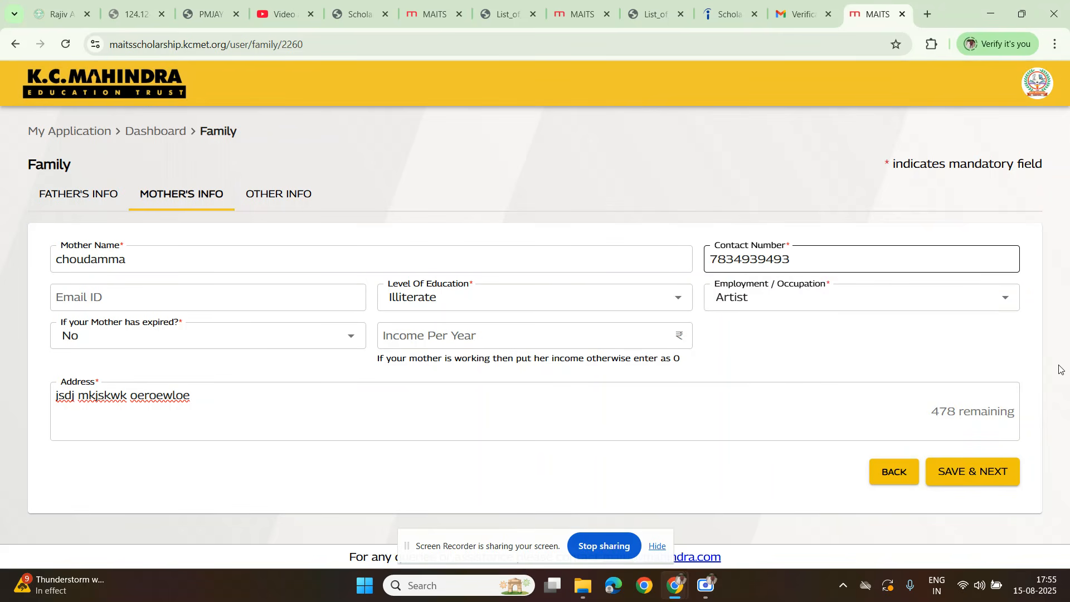
pyautogui.click(954, 490)
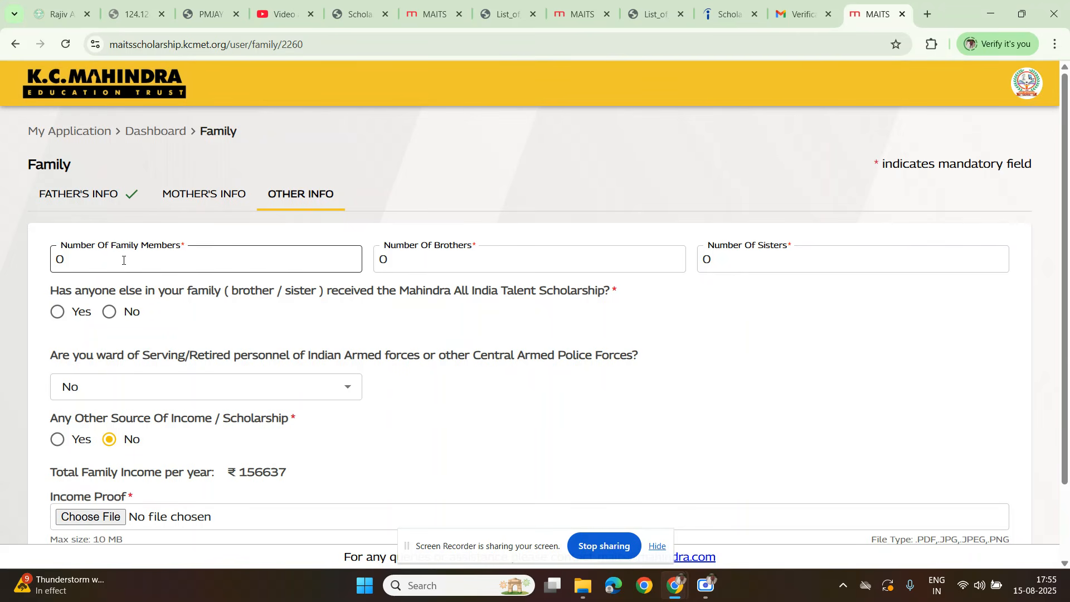
# Step: Answer No to whether a brother or sister has received the Mahindra All India Talent Scholarship
pyautogui.click(452, 266)
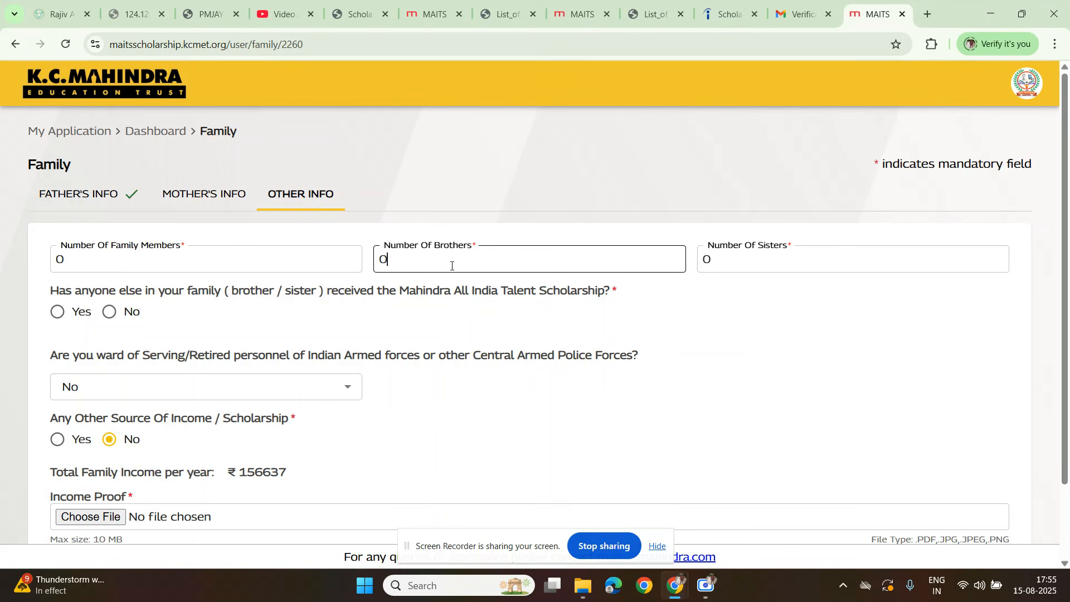
pyautogui.scroll(-1, 227, 346)
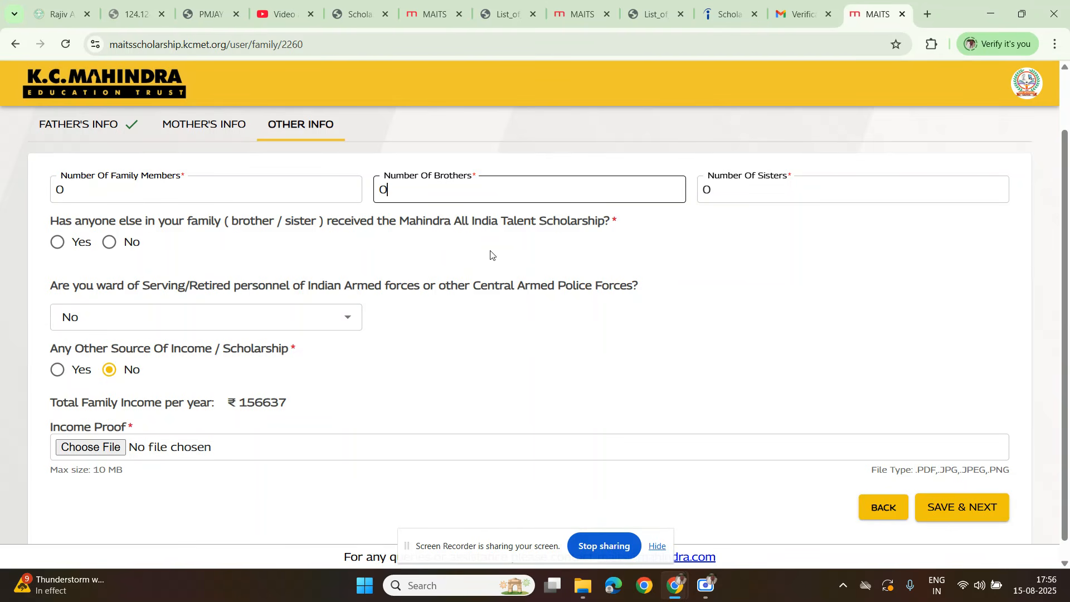
pyautogui.click(111, 242)
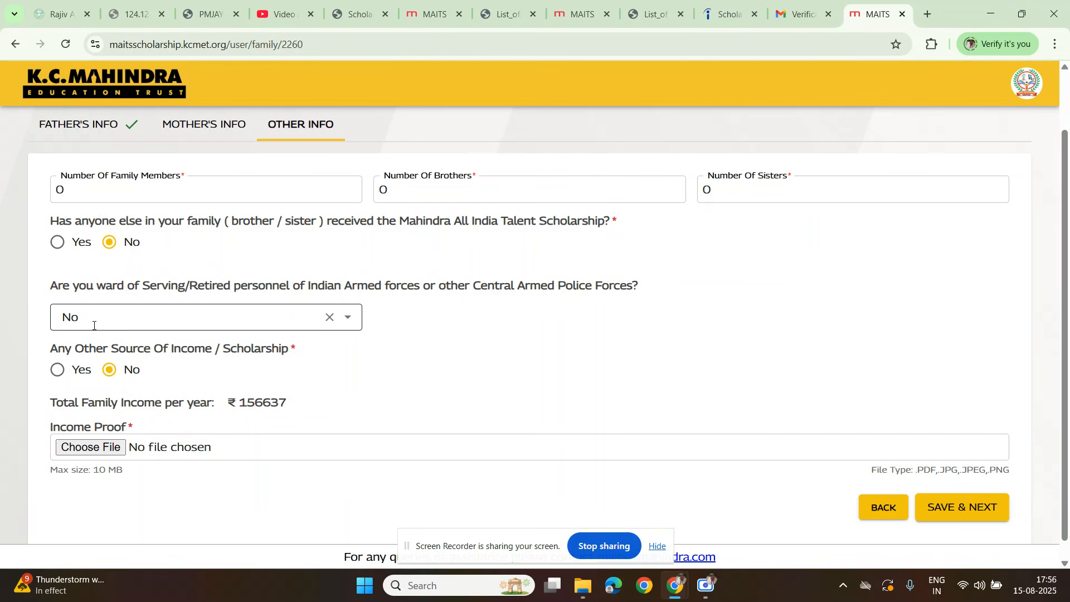
pyautogui.scroll(-1, 103, 379)
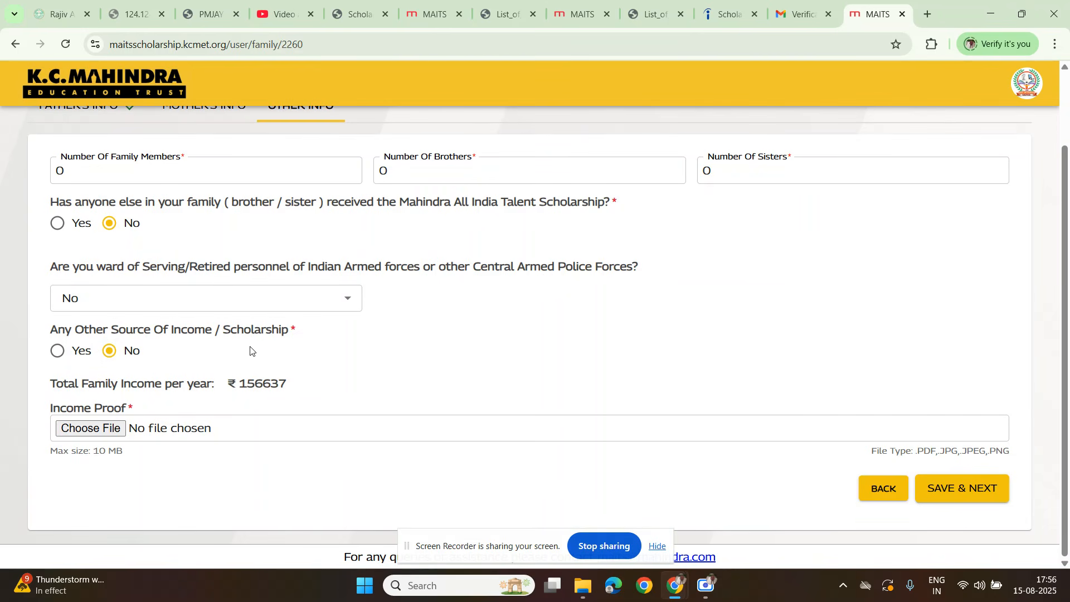
# Step: Upload the Final reported -ec-24 PDF as income proof and save the other family information
pyautogui.click(92, 430)
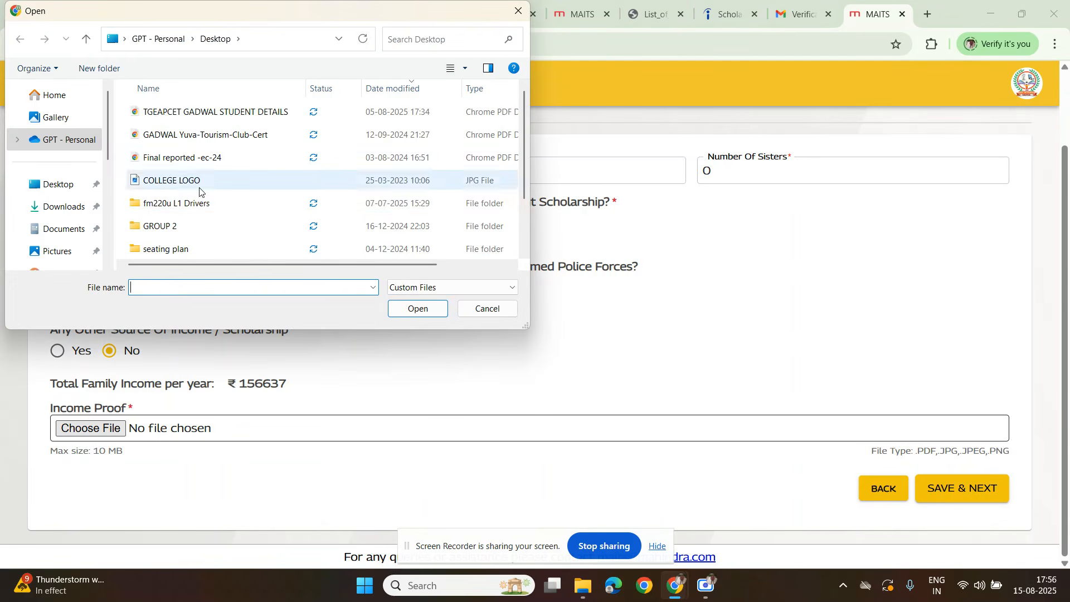
pyautogui.scroll(-1, 197, 211)
pyautogui.scroll(1, 173, 220)
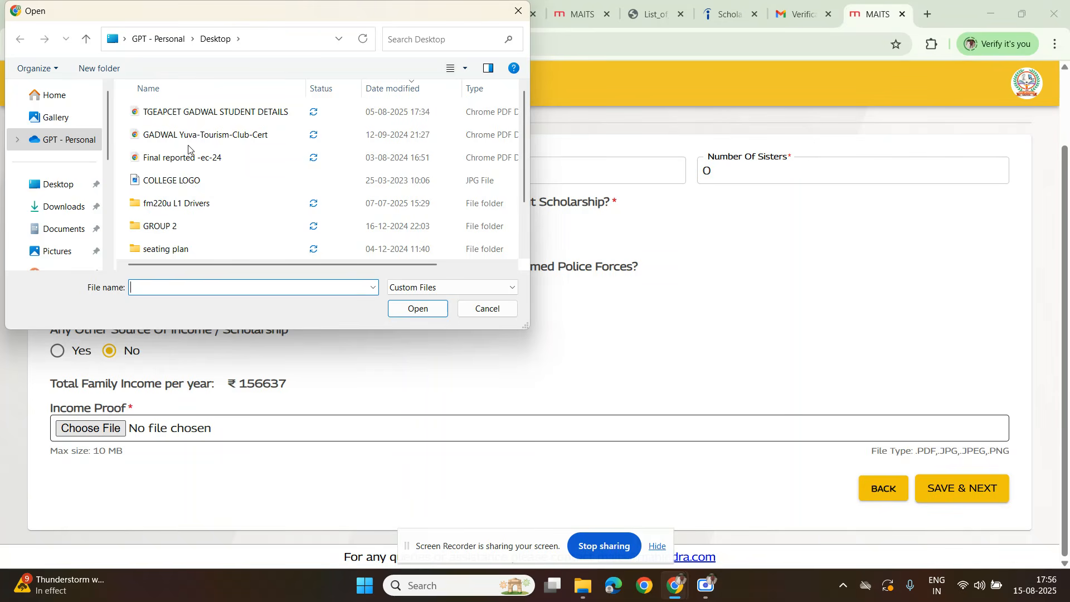
pyautogui.doubleClick(193, 163)
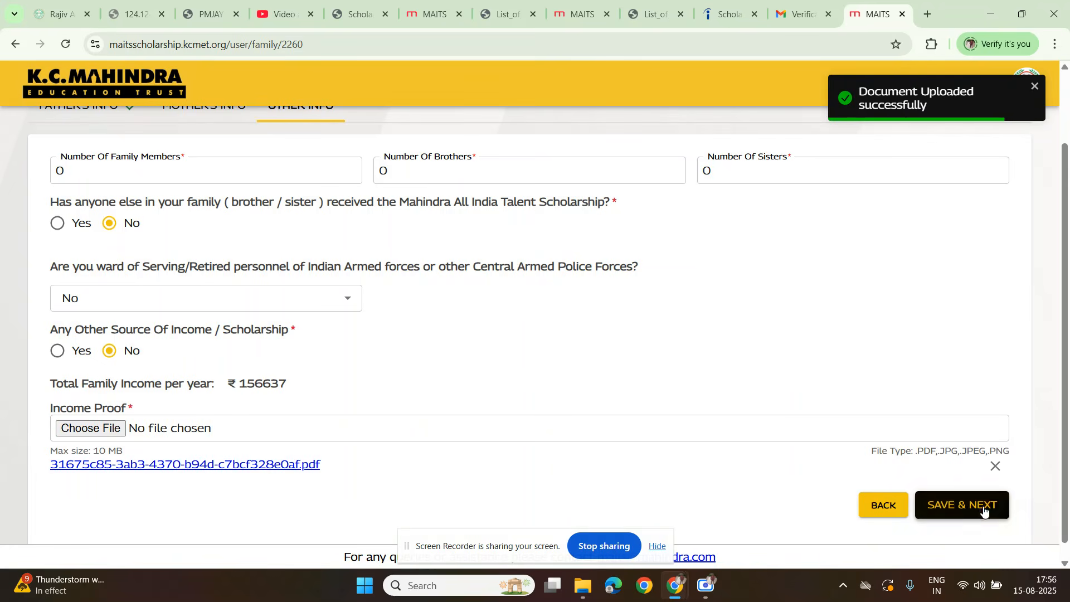
pyautogui.click(948, 504)
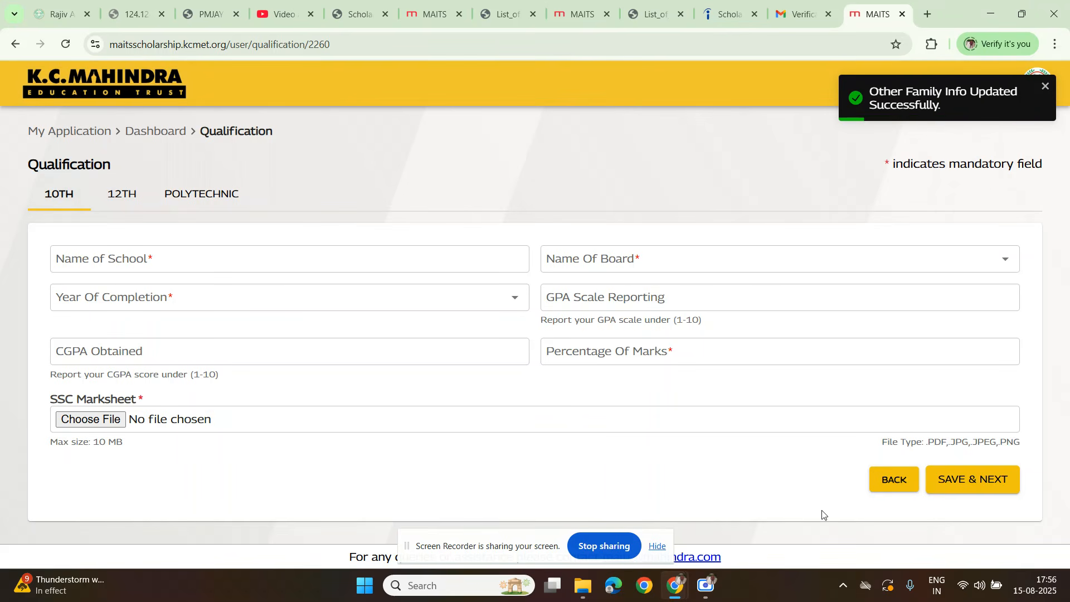
# Step: Enter sdjsd klk as the 10th school name and choose Board of Secondary Education, Telangana State as the board
pyautogui.click(112, 262)
pyautogui.write('sdjsd klk')
pyautogui.press('Tab')
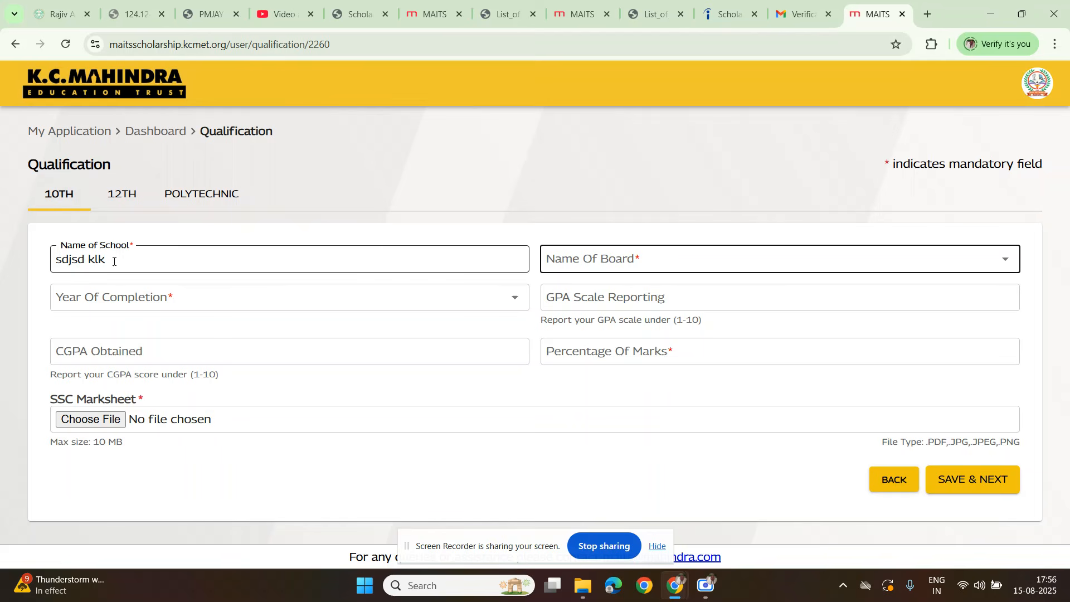
pyautogui.click(594, 259)
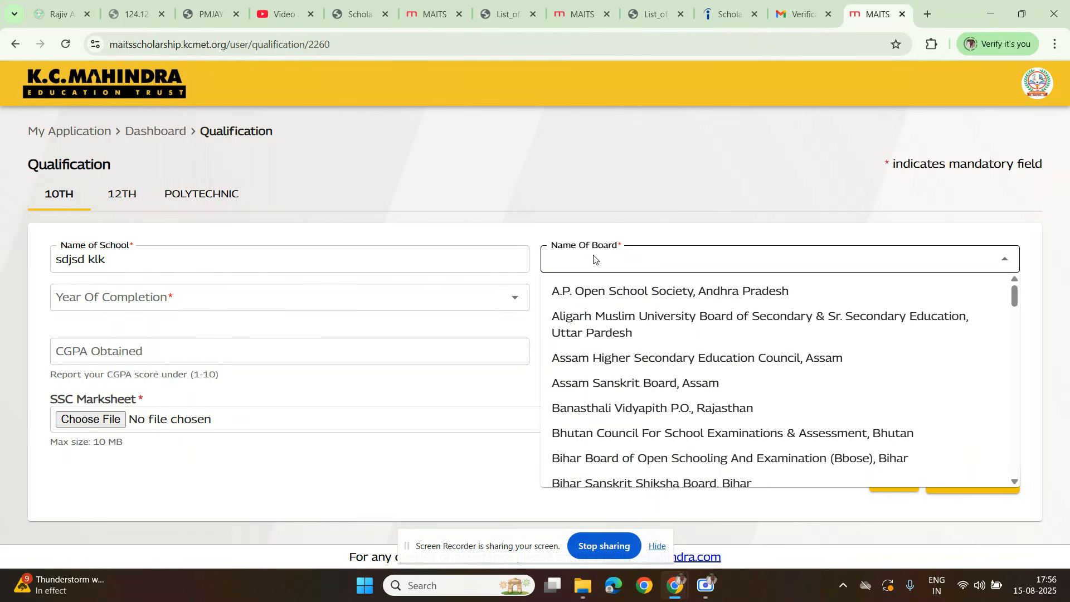
pyautogui.scroll(-8, 632, 428)
pyautogui.scroll(3, 632, 428)
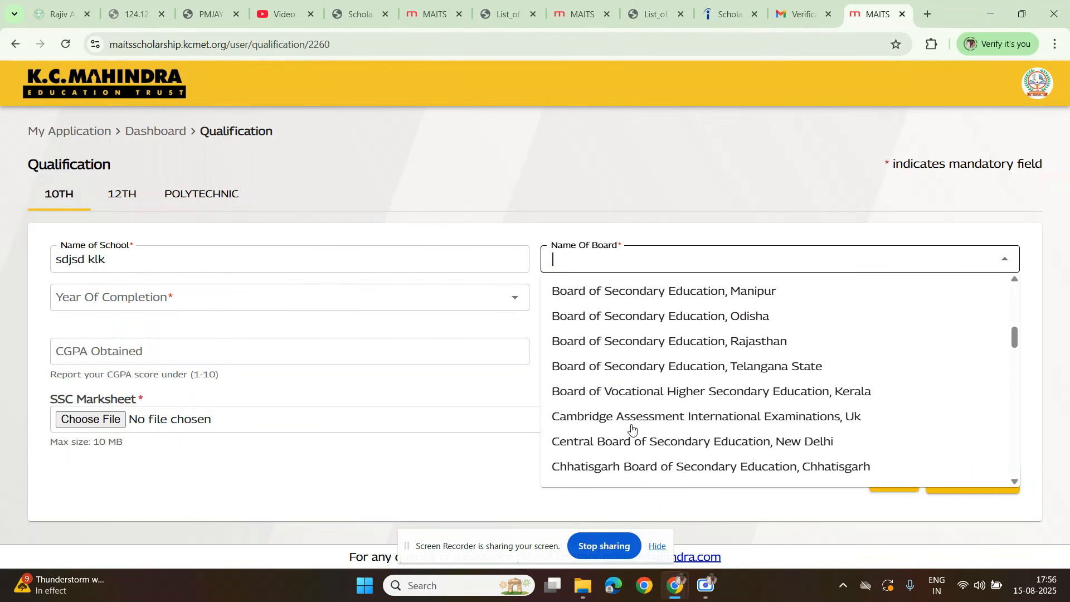
pyautogui.click(719, 368)
# Step: Set the 10th year of completion to 2025 and the GPA scale to 10
pyautogui.click(154, 297)
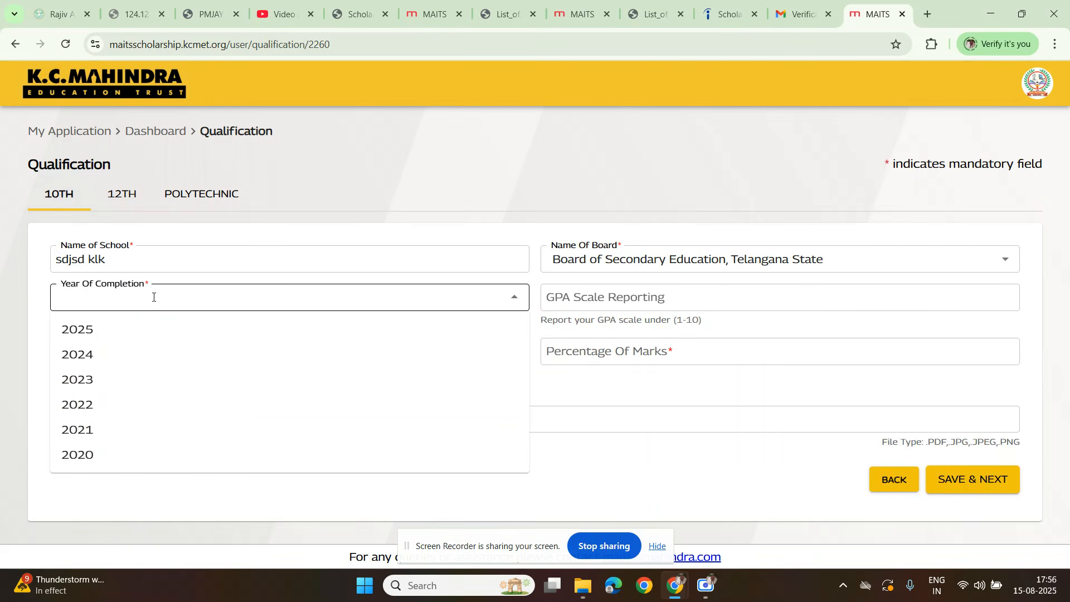
pyautogui.click(87, 330)
pyautogui.click(606, 302)
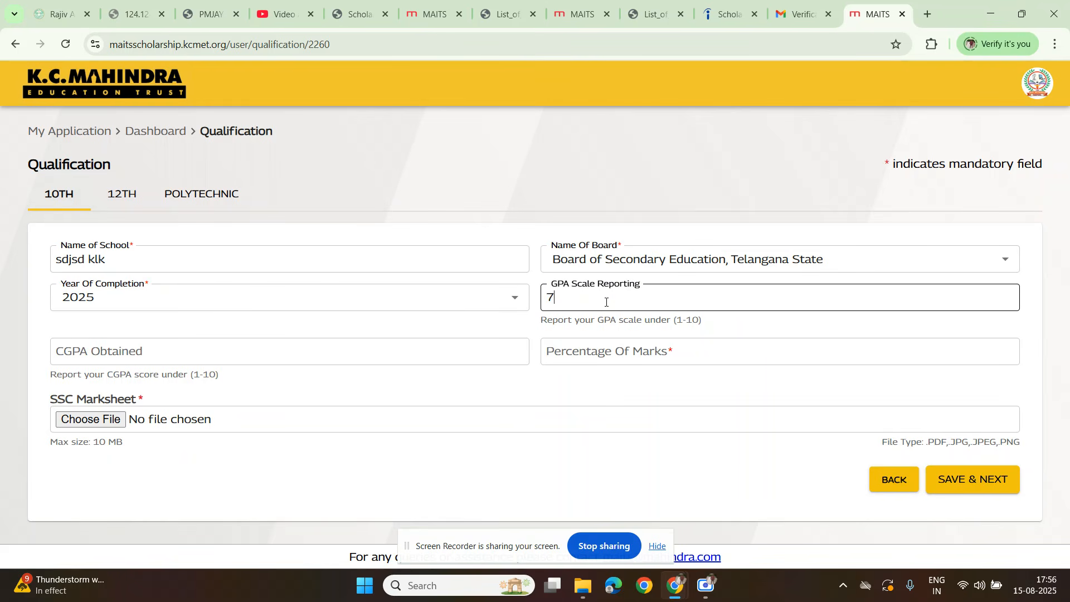
pyautogui.click(203, 346)
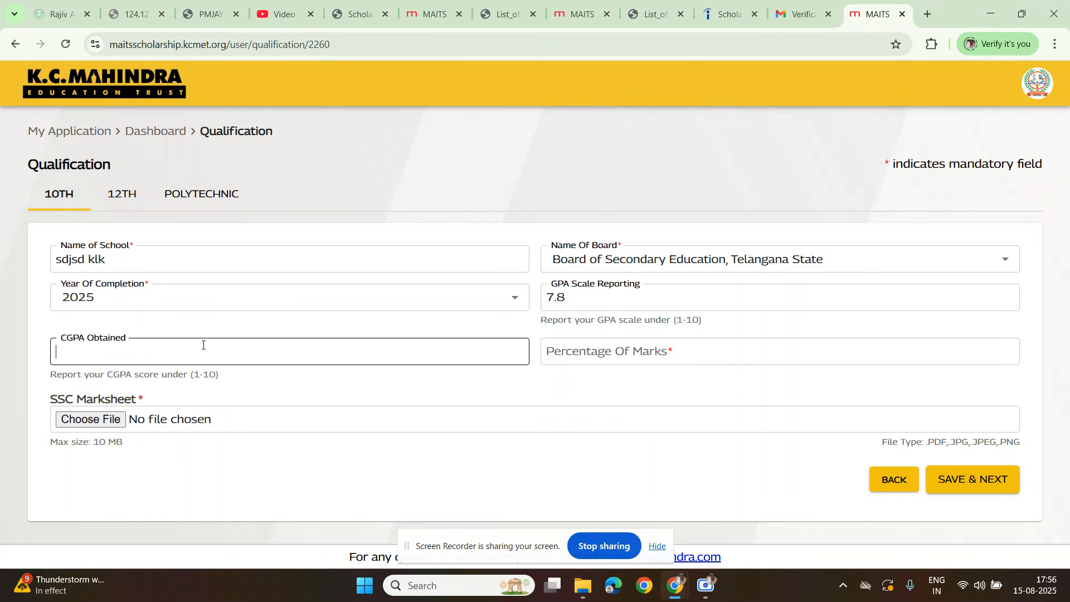
pyautogui.hotkey('shift', 'Tab')
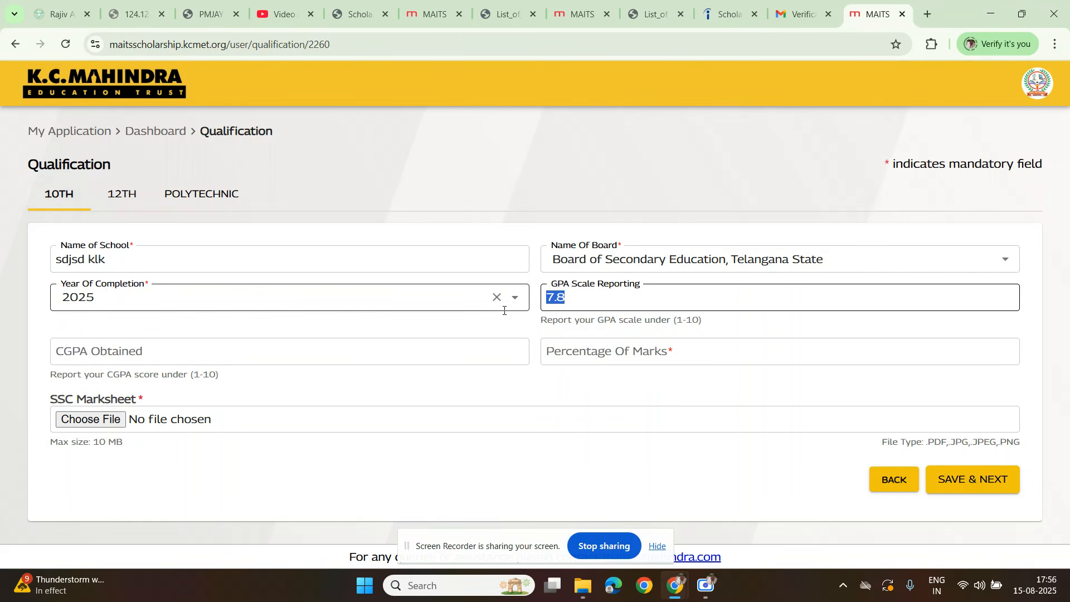
pyautogui.write('10')
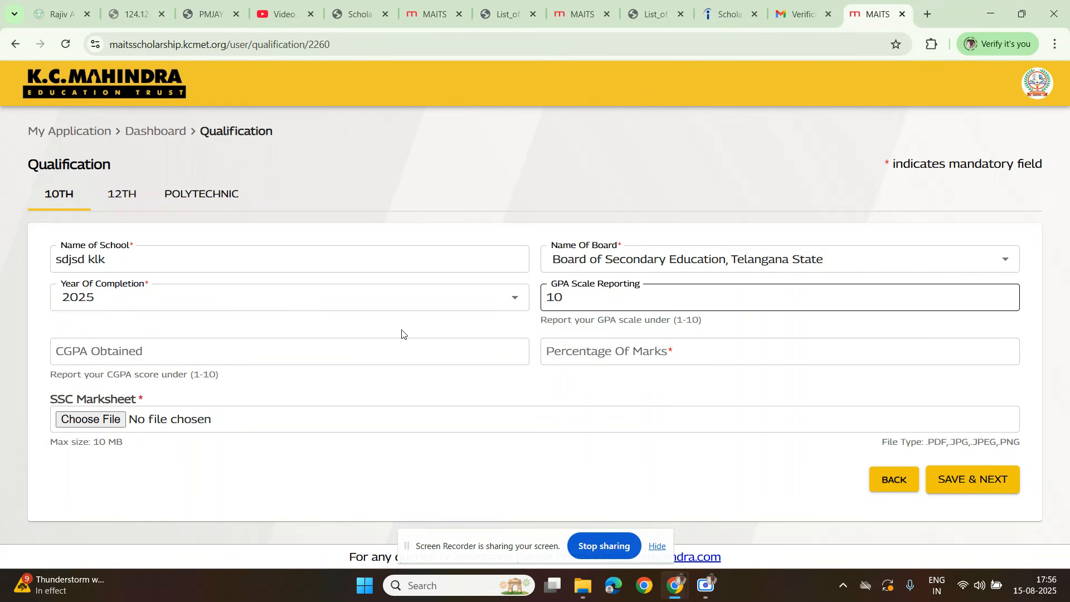
# Step: Enter 7.8 as the CGPA obtained and 8.9 as the percentage of marks
pyautogui.click(149, 345)
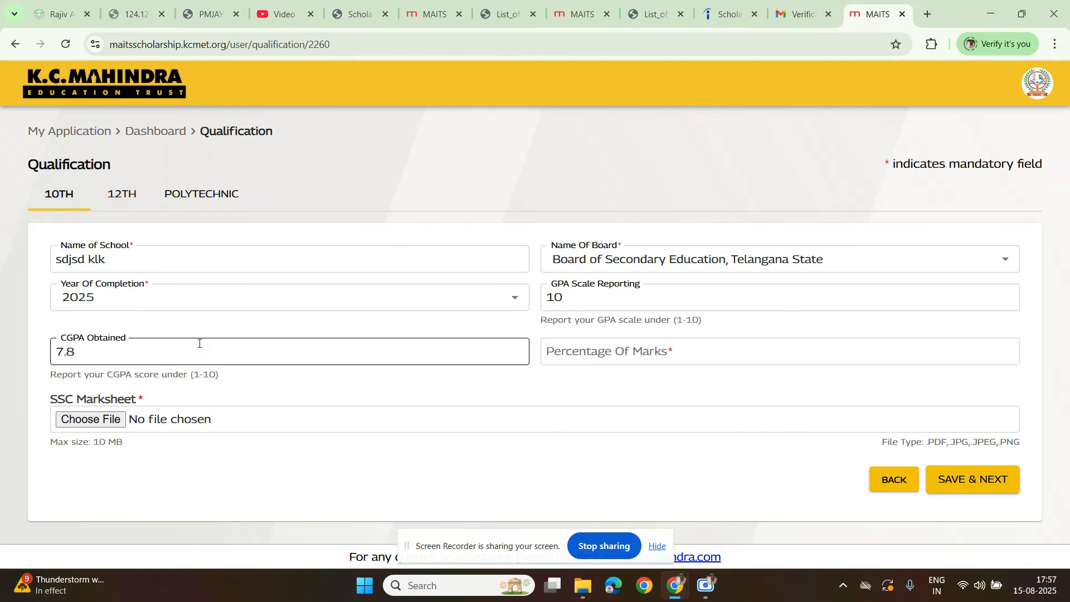
pyautogui.click(596, 371)
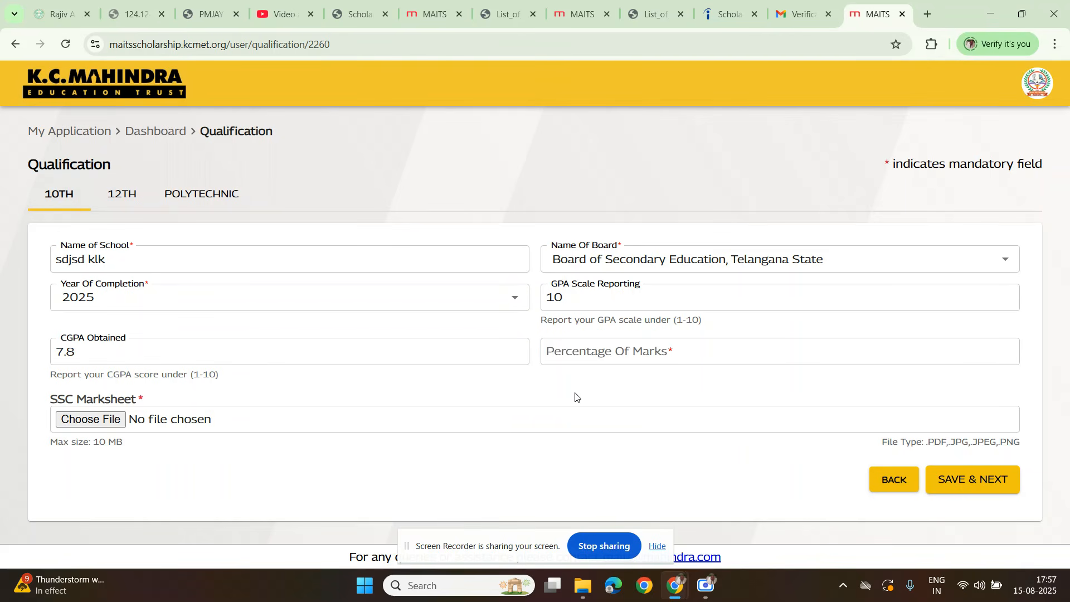
pyautogui.click(607, 352)
pyautogui.write('8')
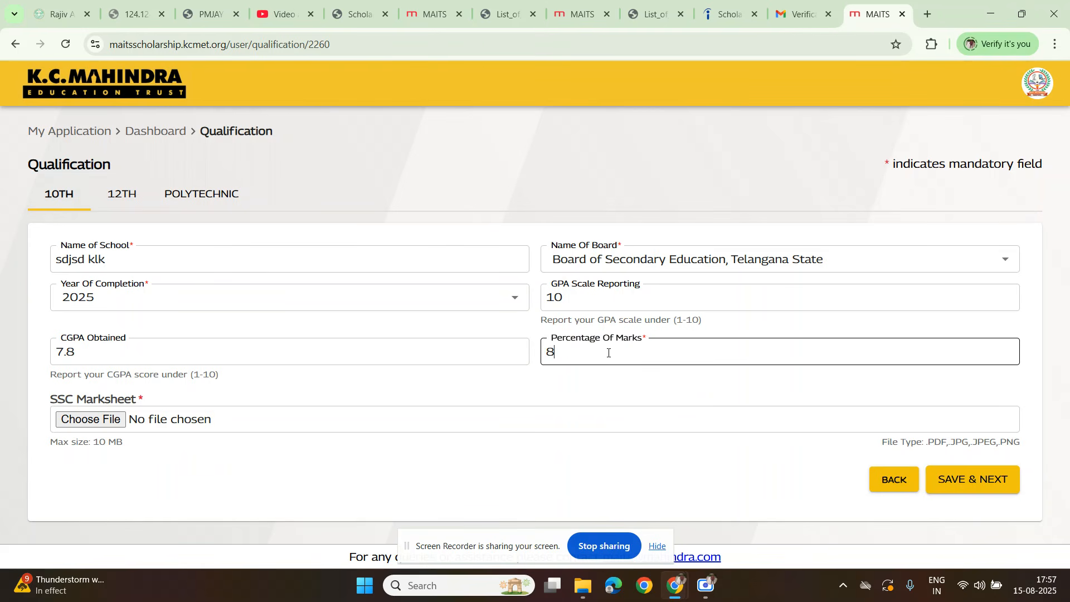
pyautogui.write('.9')
# Step: Upload the GADWAL Yuva-Tourism-Club-Cert PDF as the SSC marksheet and save the 10th qualification details
pyautogui.click(109, 422)
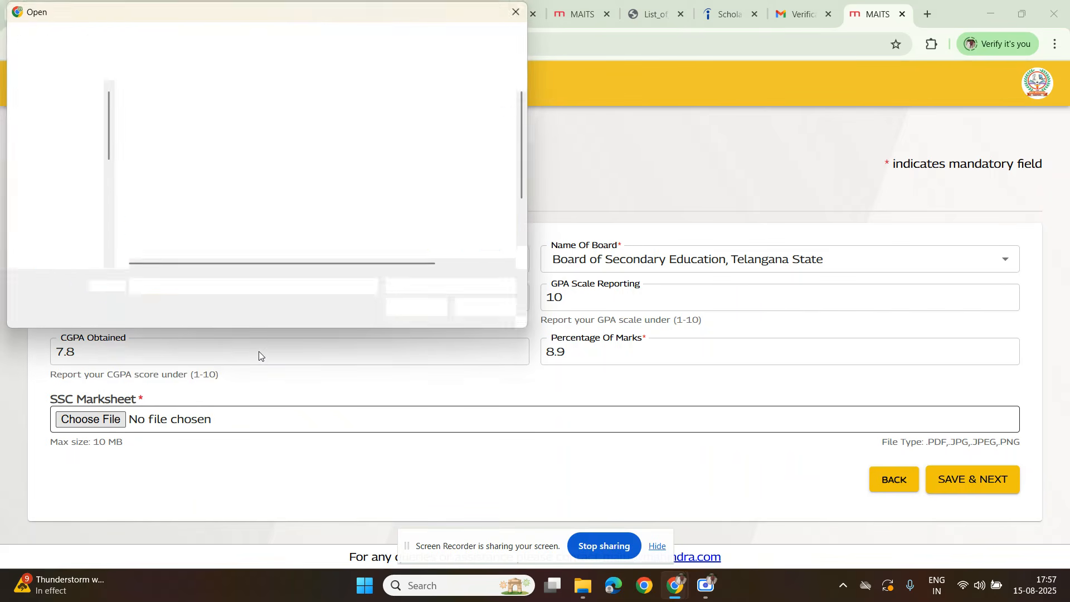
pyautogui.scroll(-2, 203, 234)
pyautogui.scroll(2, 202, 234)
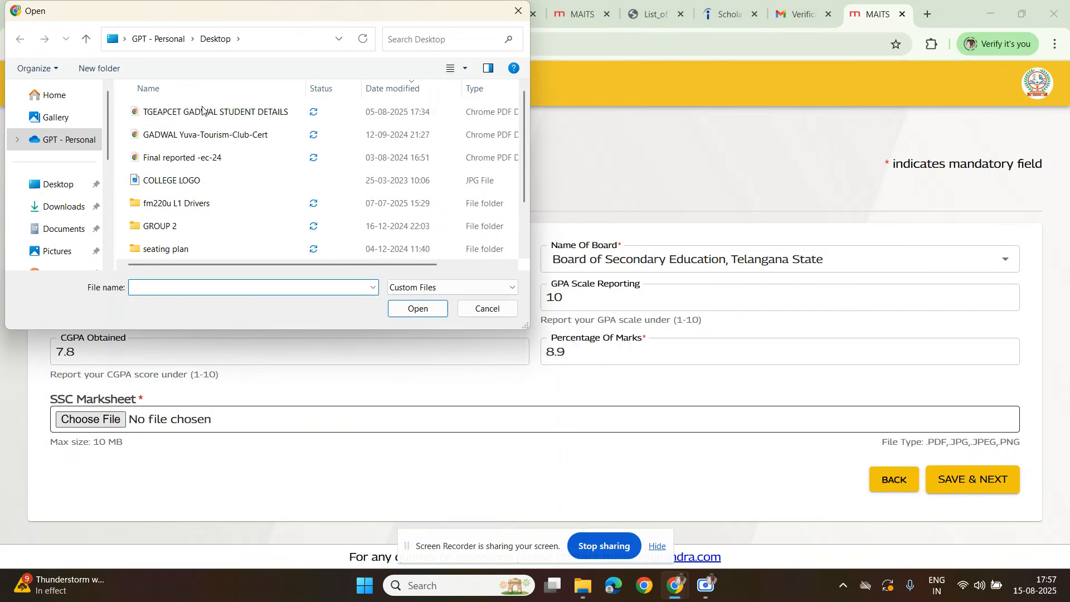
pyautogui.doubleClick(202, 138)
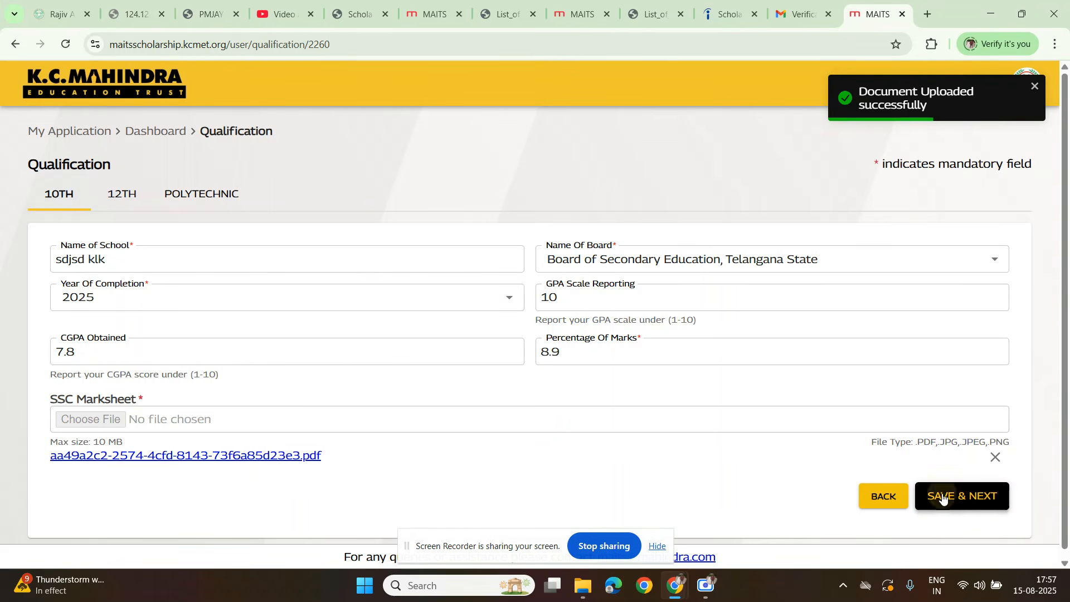
pyautogui.click(942, 497)
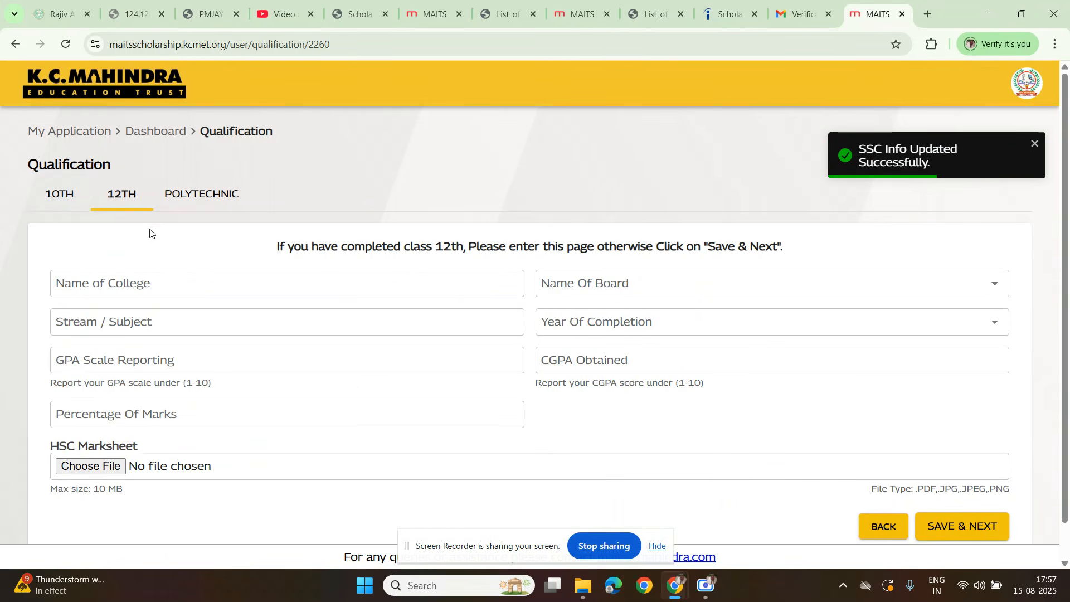
# Step: In the Polytechnic qualification section, choose Government Polytechnic, Gadwal as the name of the polytechnic
pyautogui.click(196, 210)
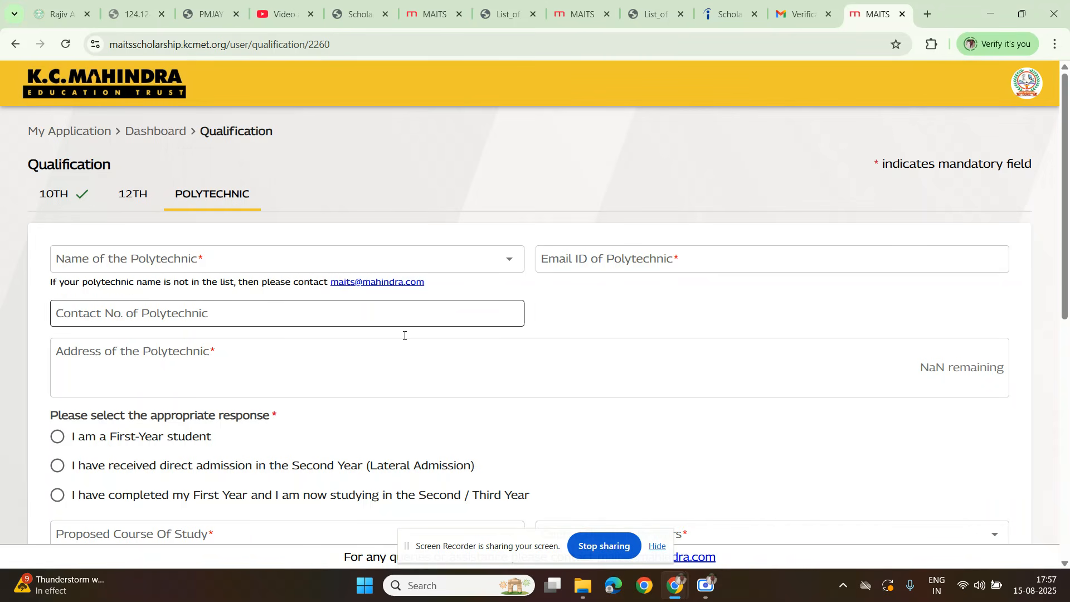
pyautogui.click(124, 261)
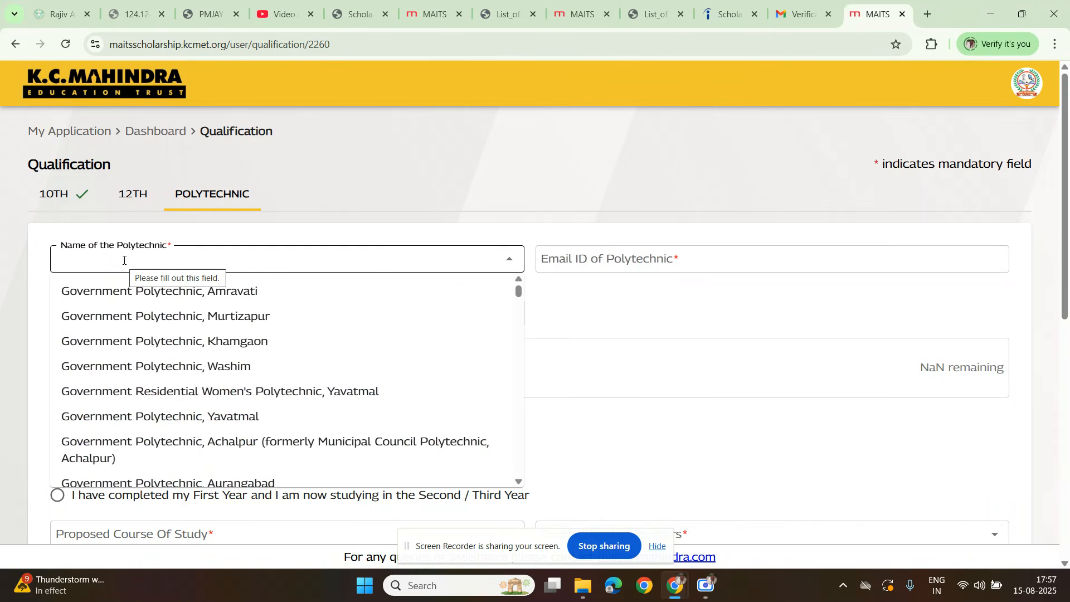
pyautogui.scroll(-10, 334, 387)
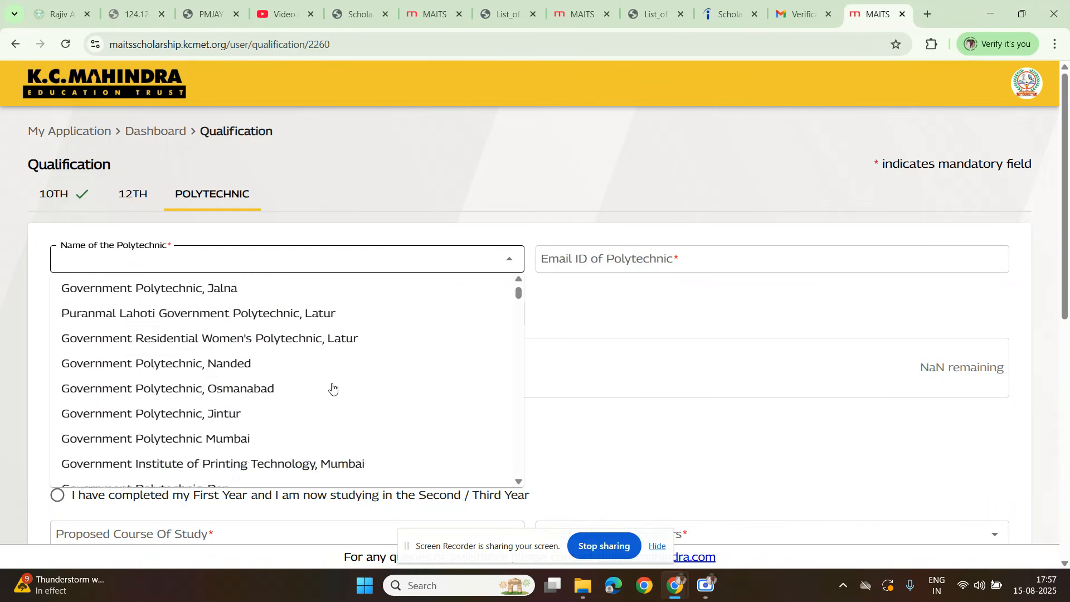
pyautogui.scroll(3, 332, 387)
pyautogui.write('gob')
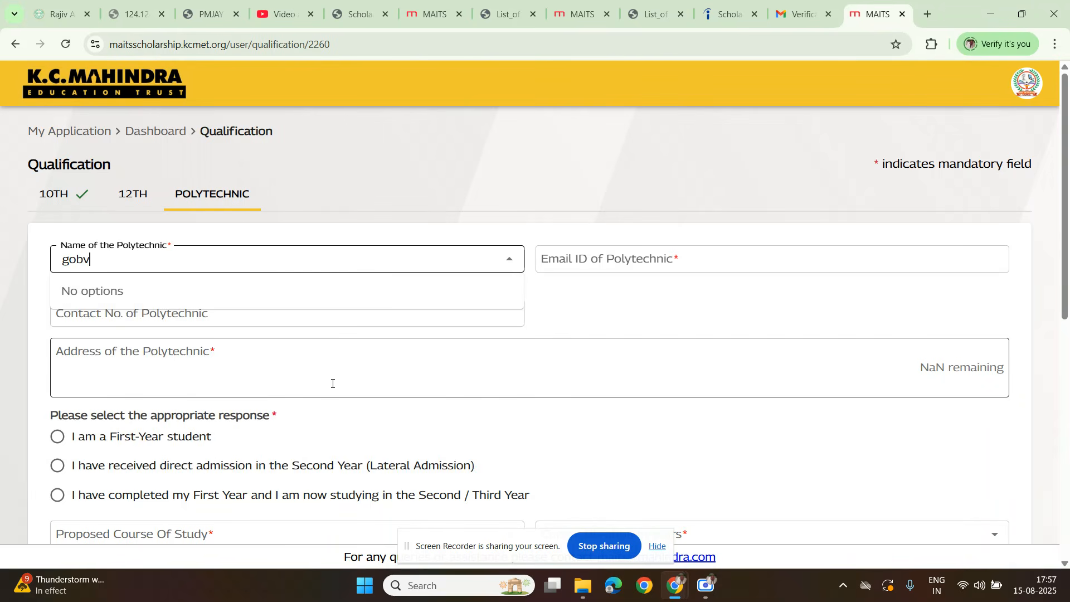
pyautogui.press('BackSpace')
pyautogui.write('ver')
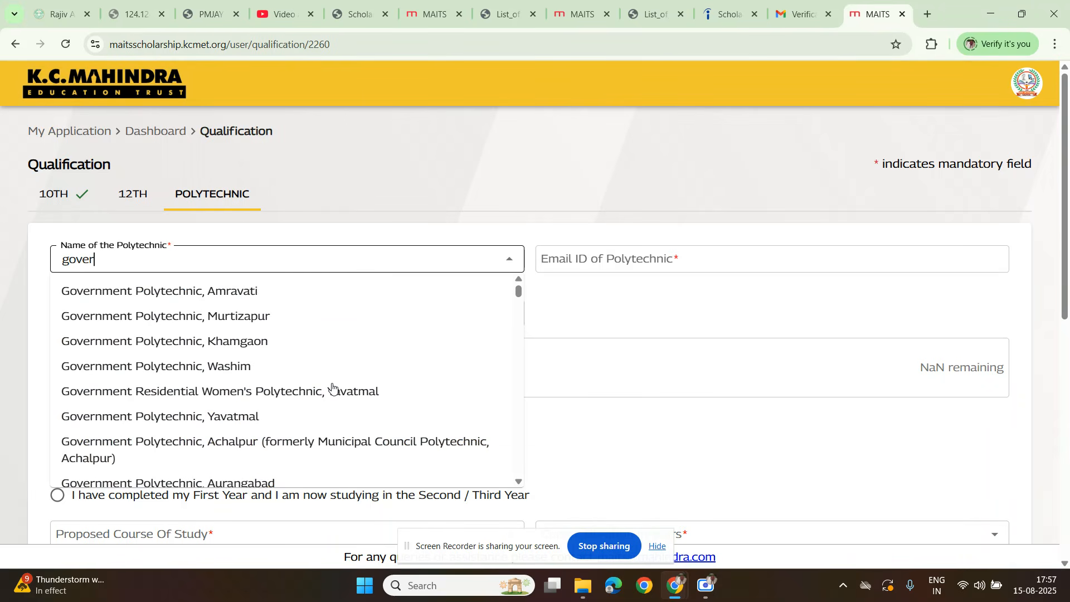
pyautogui.write('nmenty')
pyautogui.press('BackSpace')
pyautogui.write('polytr')
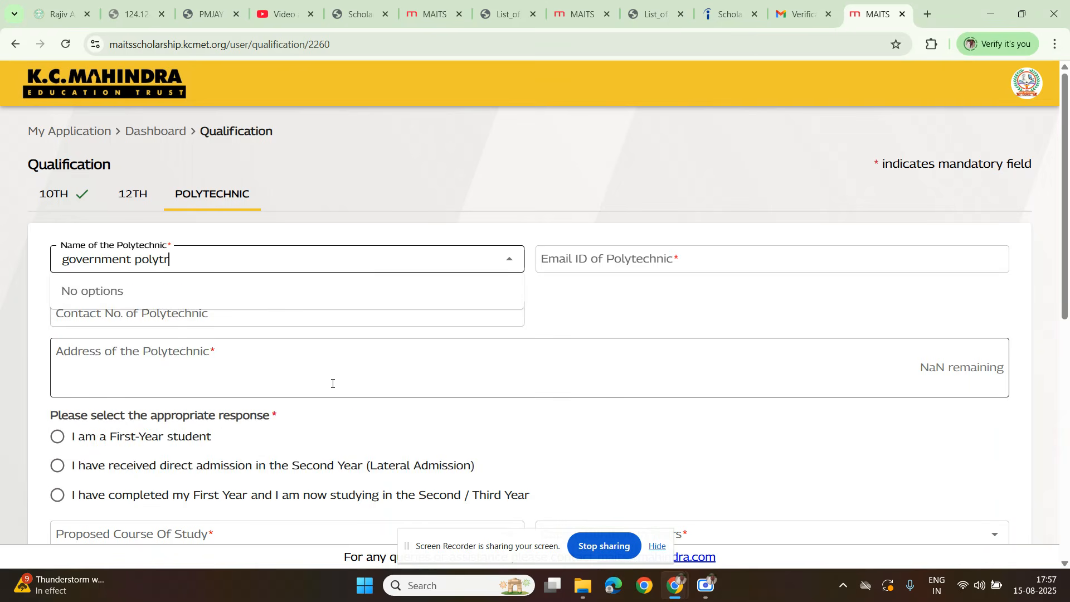
pyautogui.press('BackSpace')
pyautogui.write('echnic')
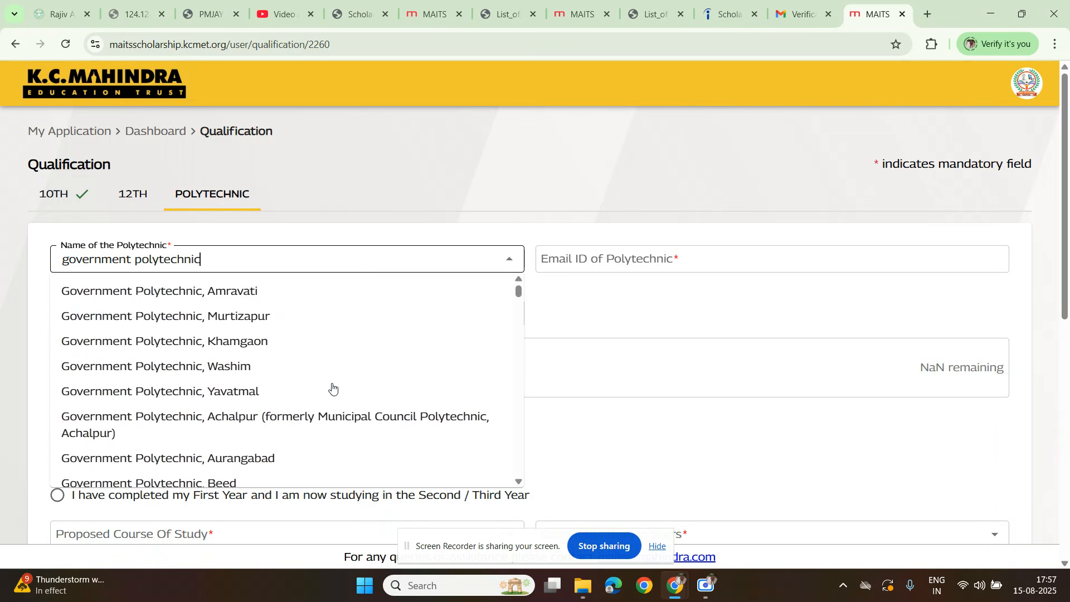
pyautogui.write(', ')
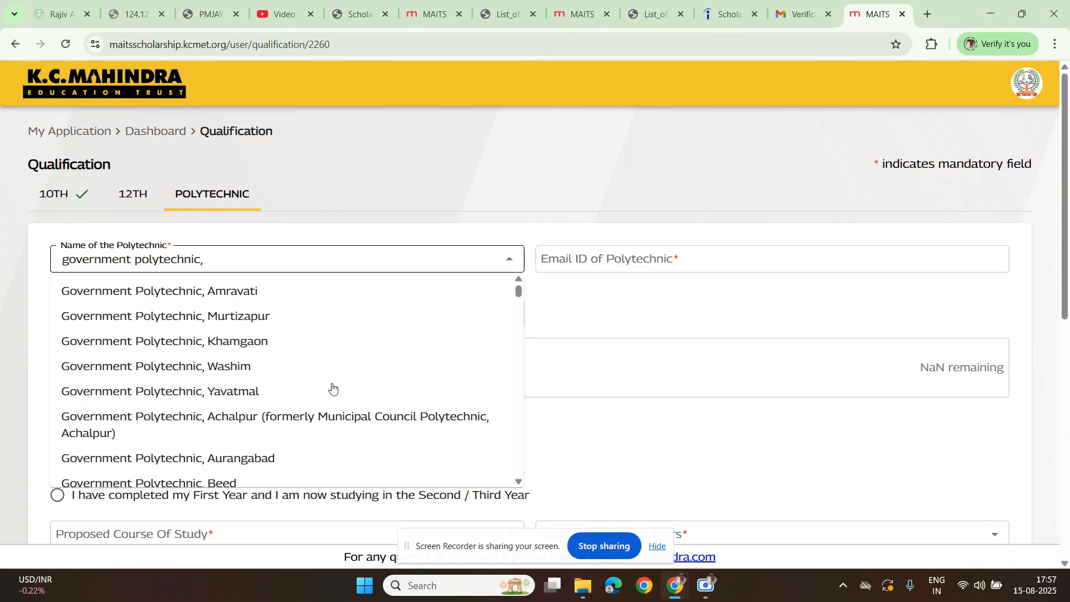
pyautogui.write('ga')
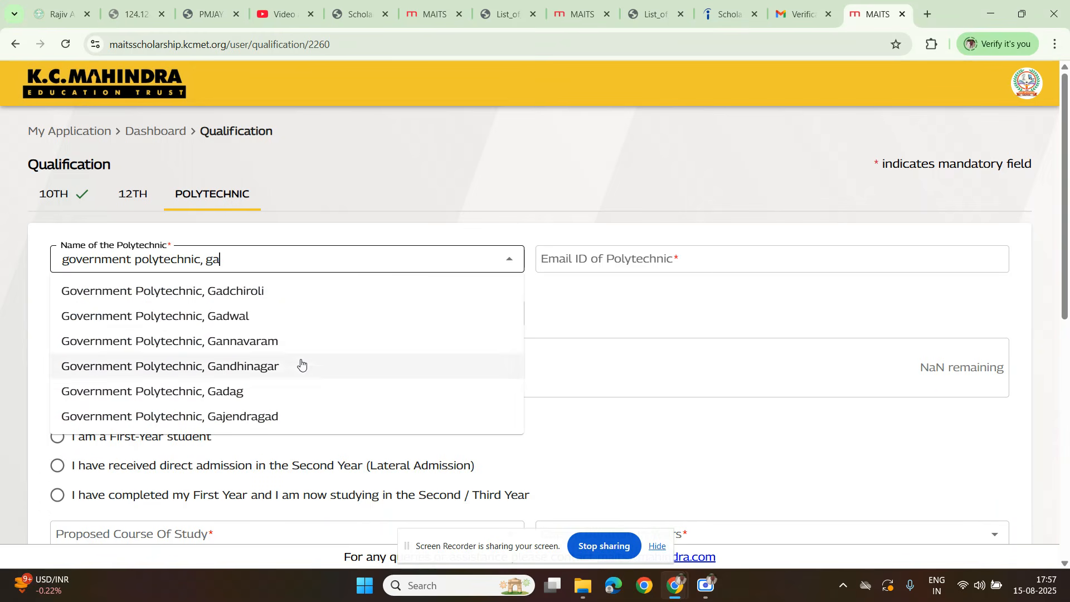
pyautogui.click(239, 319)
# Step: Enter the polytechnic's email address in its email ID field
pyautogui.click(583, 265)
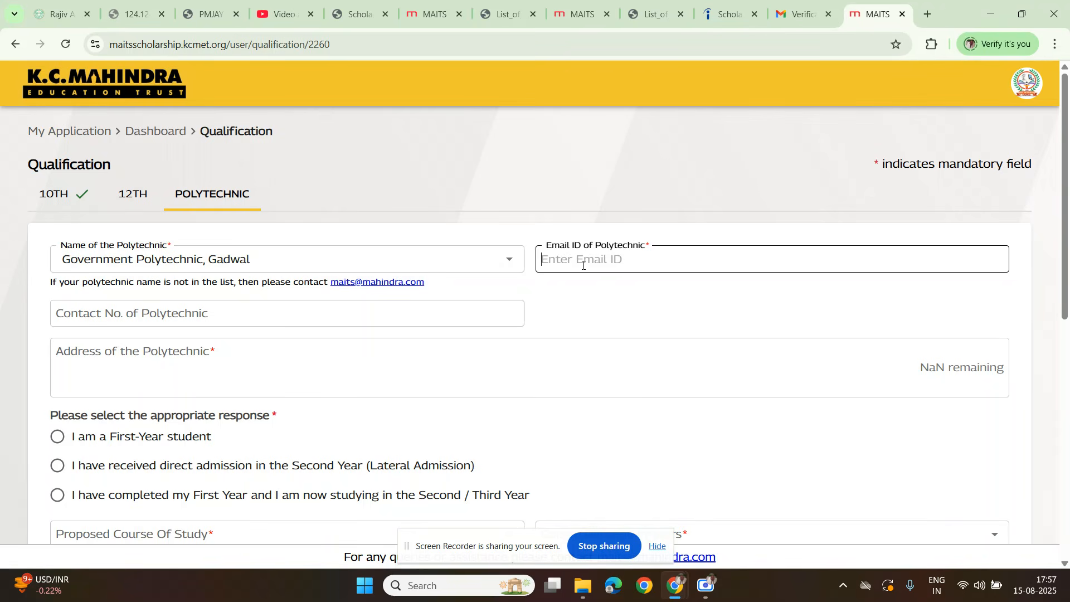
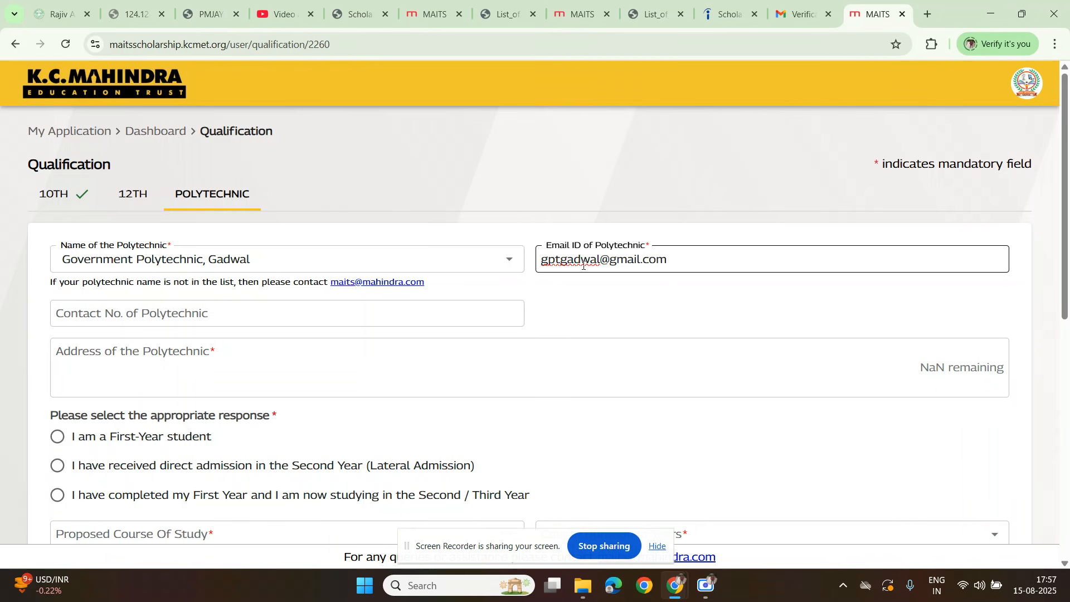
# Step: Leave the polytechnic's contact number blank and fill in its address
pyautogui.click(195, 319)
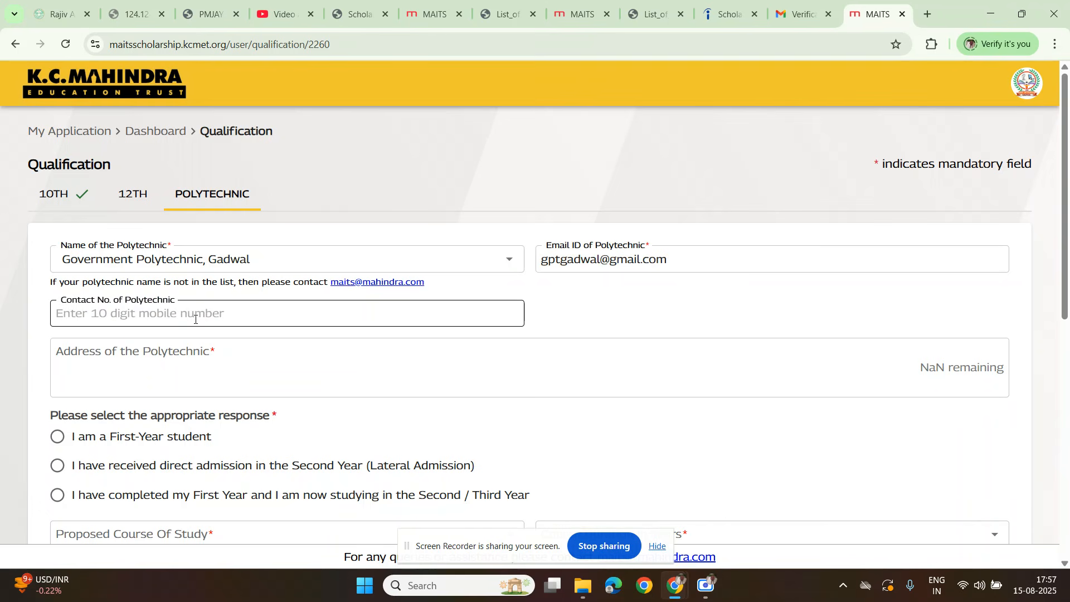
pyautogui.click(67, 372)
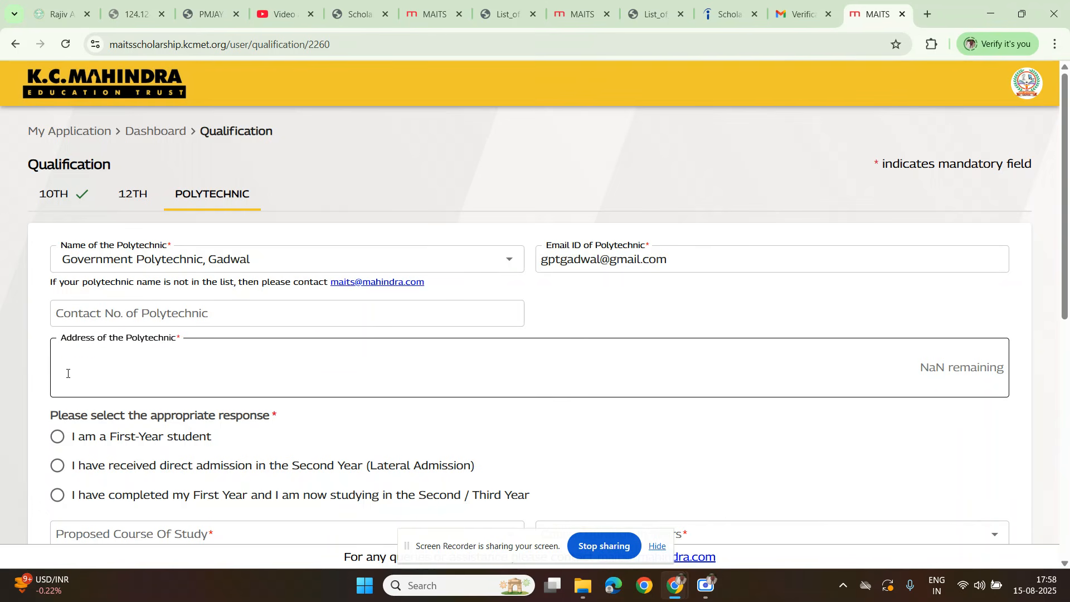
pyautogui.write('gonpadu gadwal')
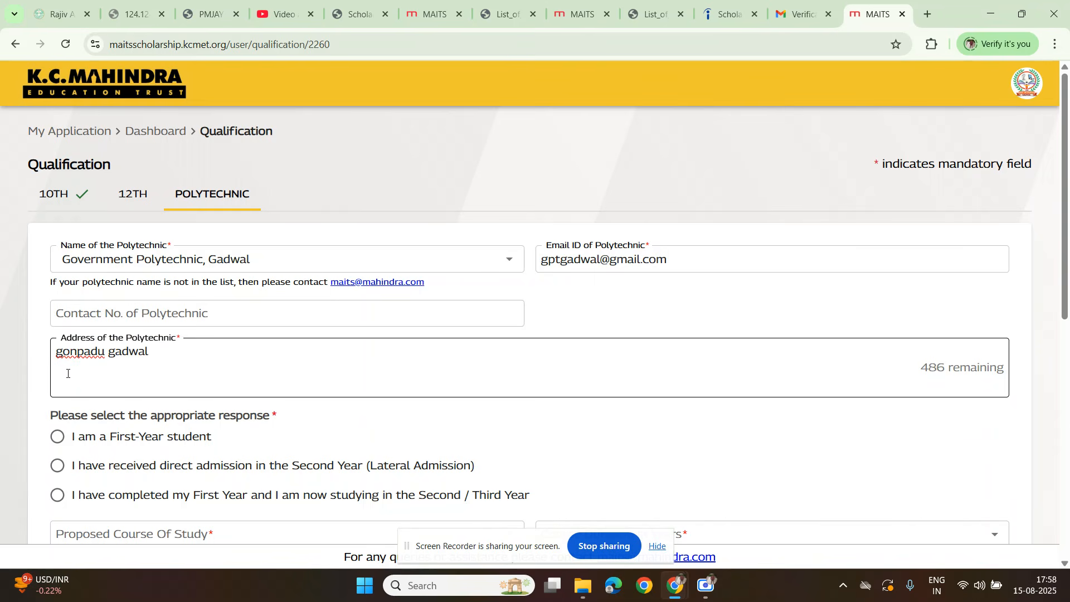
# Step: Mark the applicant as a First-Year student and choose Computer Science & Engineering as the proposed course of study
pyautogui.scroll(-2, 67, 373)
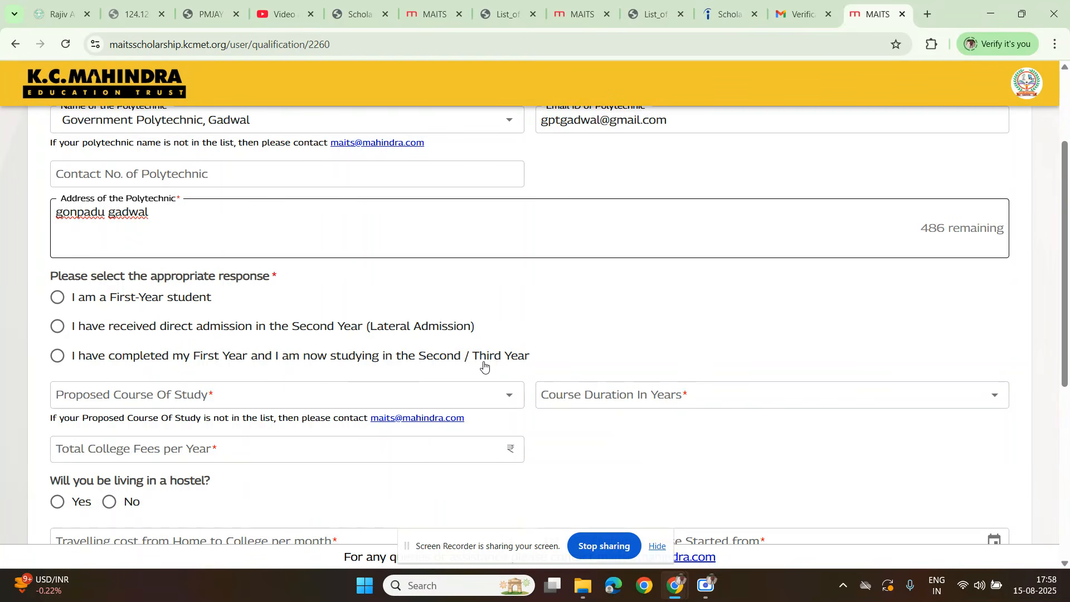
pyautogui.click(135, 305)
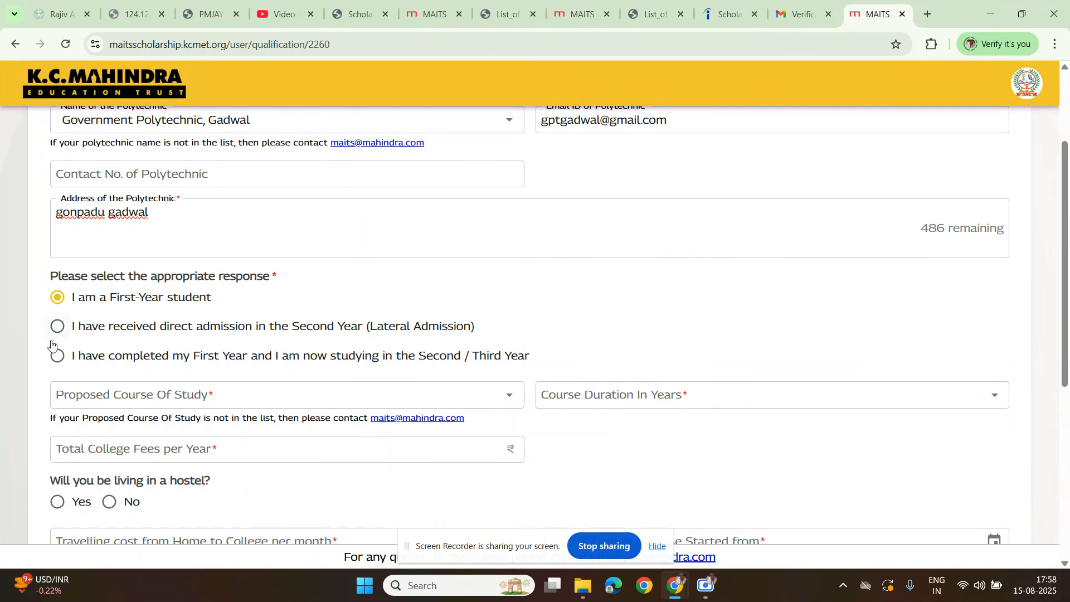
pyautogui.scroll(-1, 65, 339)
pyautogui.click(117, 334)
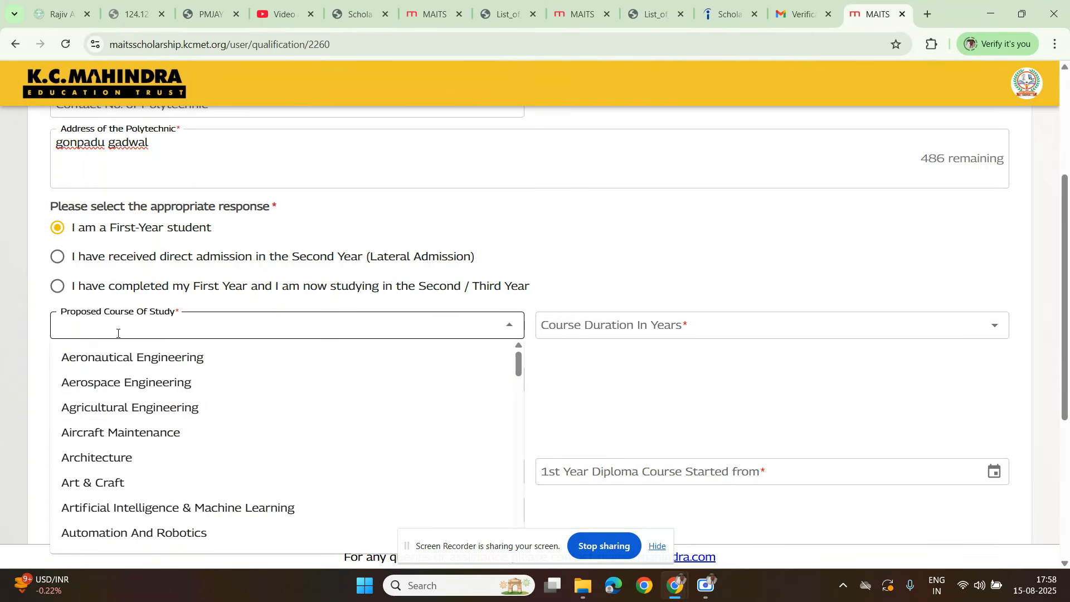
pyautogui.scroll(-3, 136, 487)
pyautogui.scroll(-3, 136, 489)
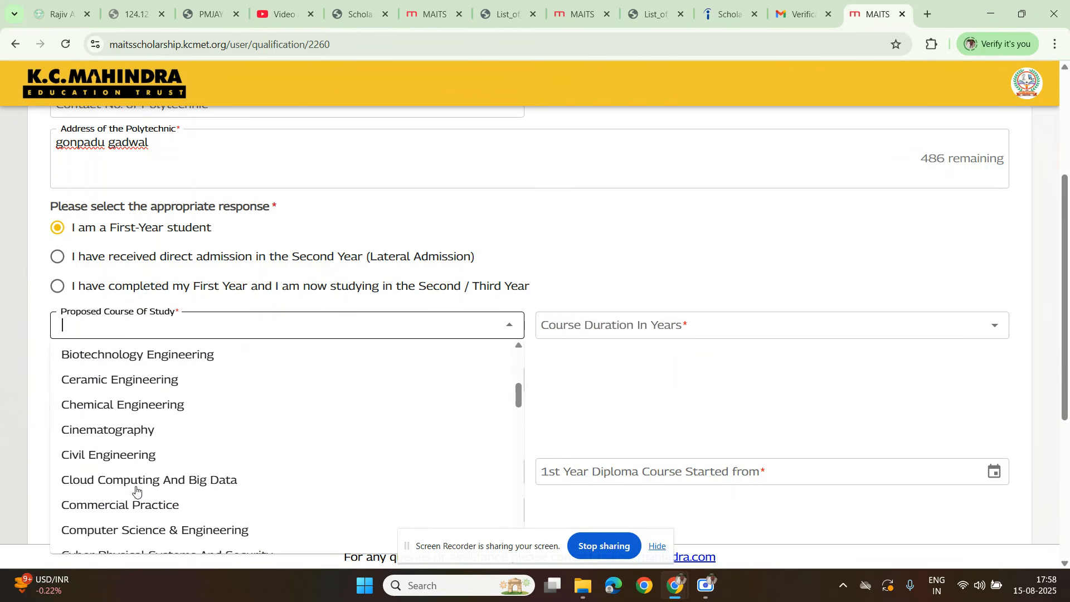
pyautogui.click(150, 529)
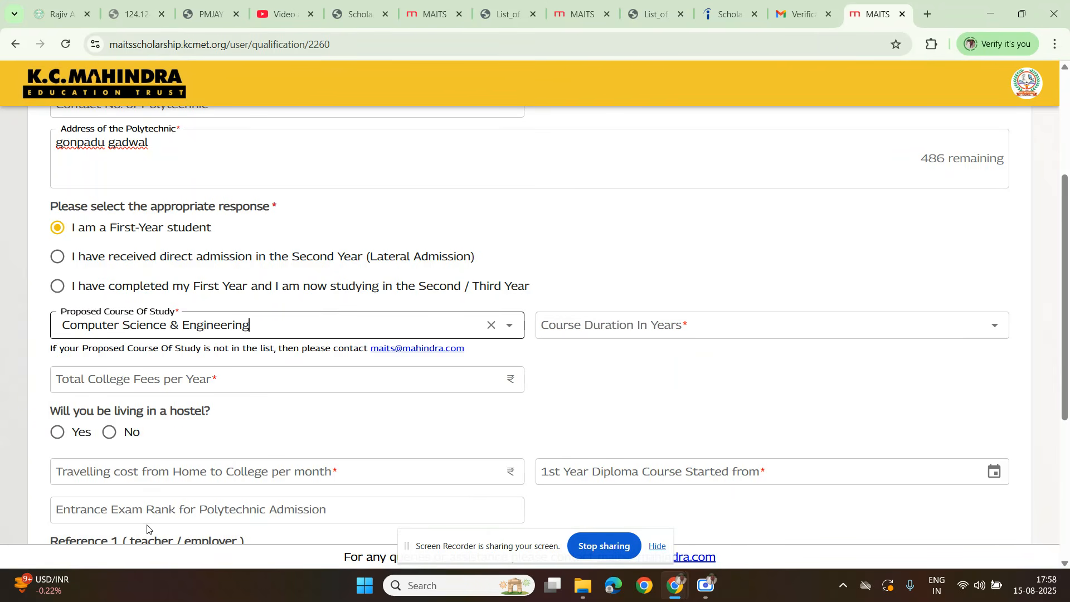
# Step: Set the course duration to 3 years and the total college fees per year to 5080
pyautogui.click(629, 326)
pyautogui.click(556, 413)
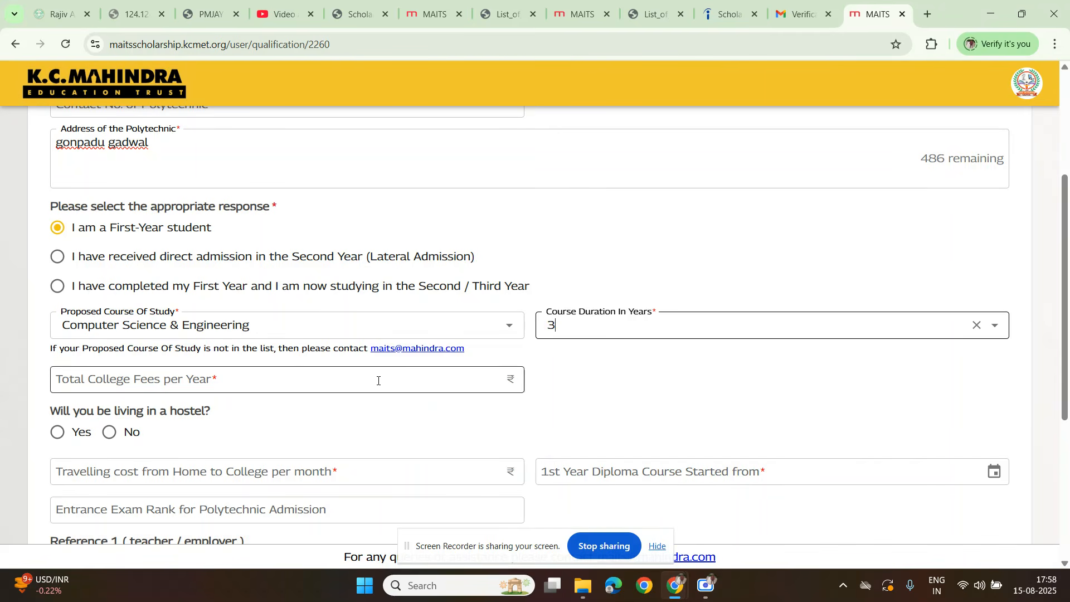
pyautogui.click(139, 384)
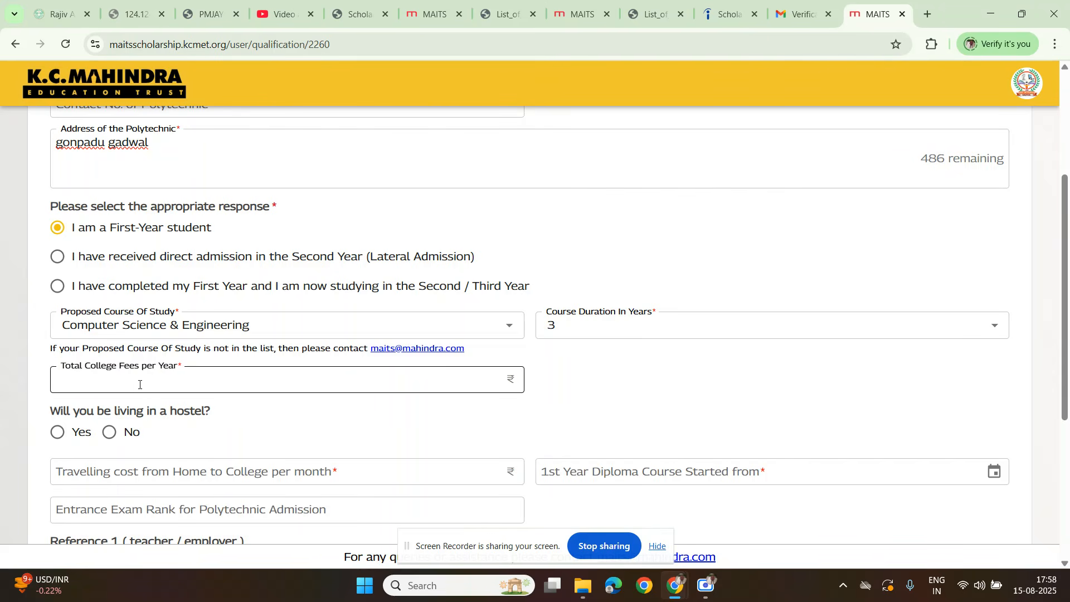
pyautogui.write('5080')
pyautogui.click(221, 421)
# Step: Change the total college fees per year to 6180
pyautogui.scroll(-3, 146, 424)
pyautogui.click(106, 245)
pyautogui.moveTo(105, 245); pyautogui.dragTo(31, 263)
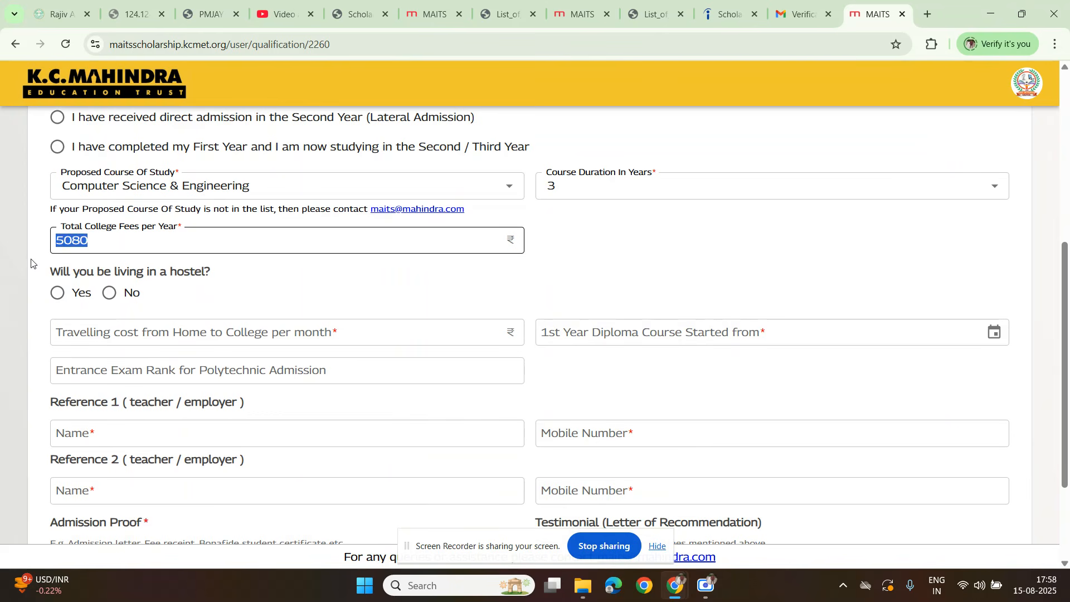
pyautogui.write('6')
pyautogui.write('000')
pyautogui.press('BackSpace')
pyautogui.press('BackSpace')
pyautogui.press('BackSpace')
pyautogui.write('180')
# Step: Answer No to living in a hostel and set the monthly travelling cost from home to college to 2000
pyautogui.click(58, 293)
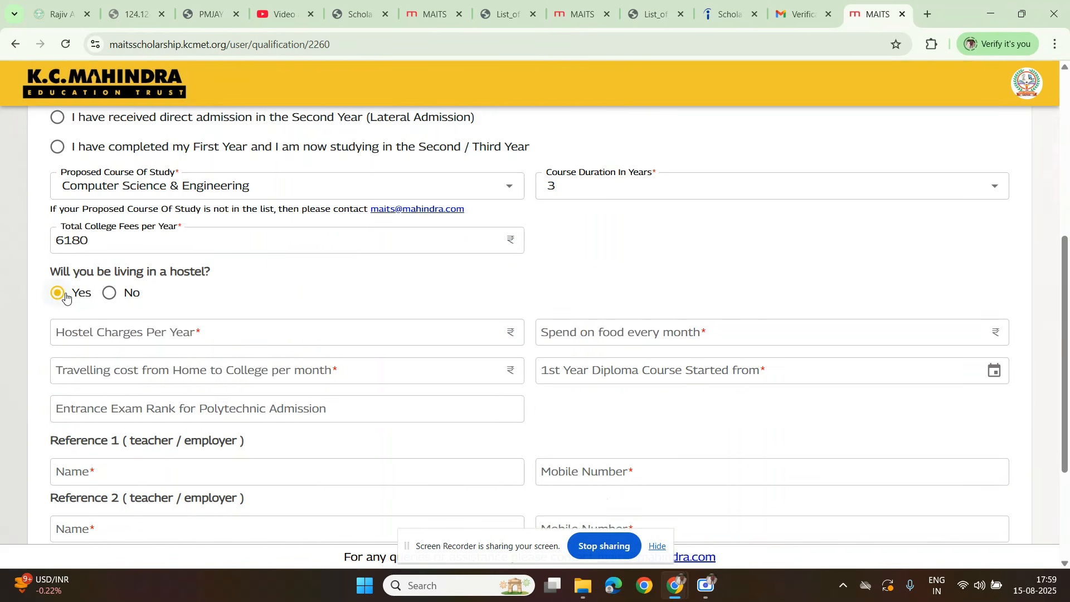
pyautogui.click(109, 292)
pyautogui.scroll(-1, 107, 297)
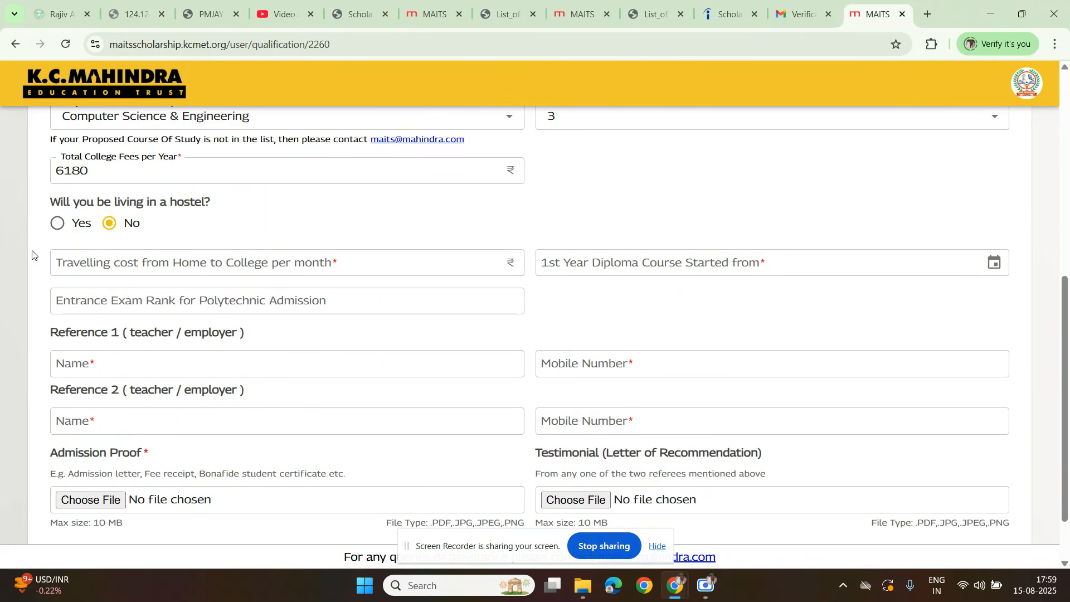
pyautogui.click(114, 268)
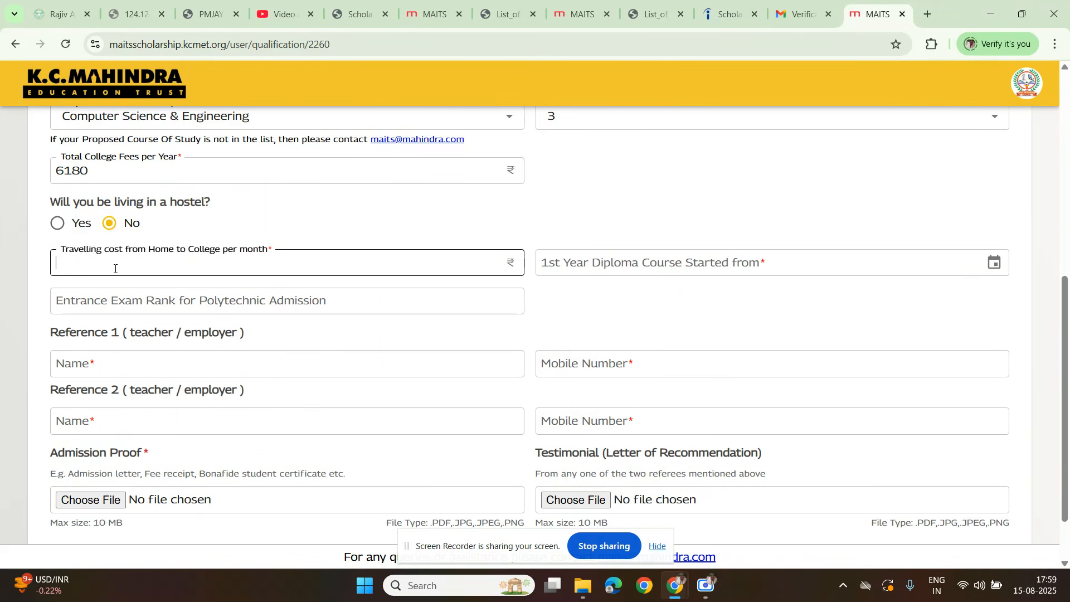
pyautogui.write('2000')
pyautogui.press('Tab')
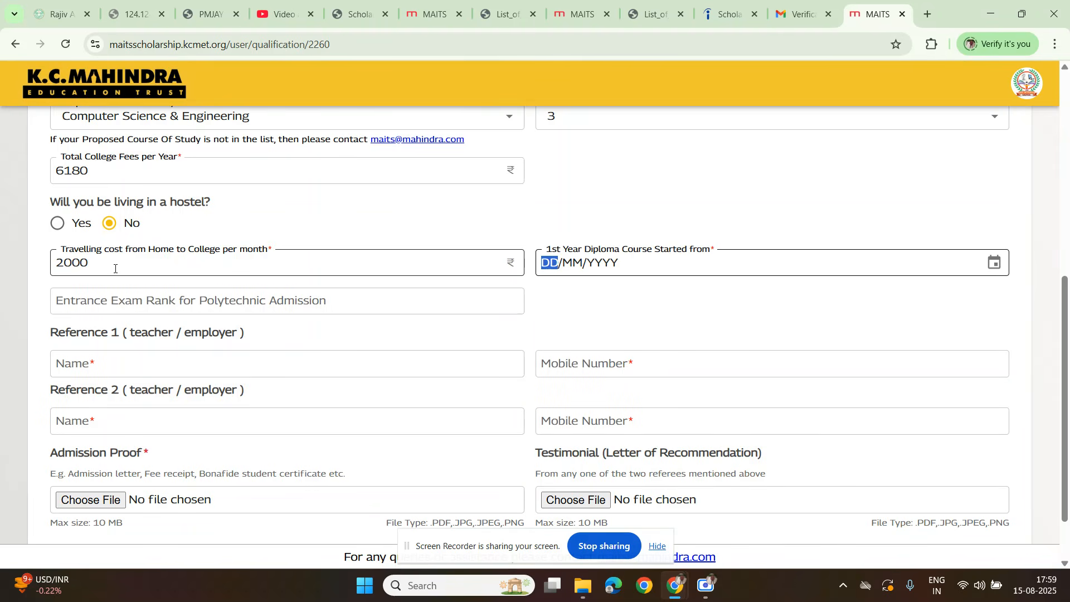
# Step: Set the 1st year diploma course start date to 07/08/2025 and the polytechnic entrance exam rank to 10000
pyautogui.click(994, 264)
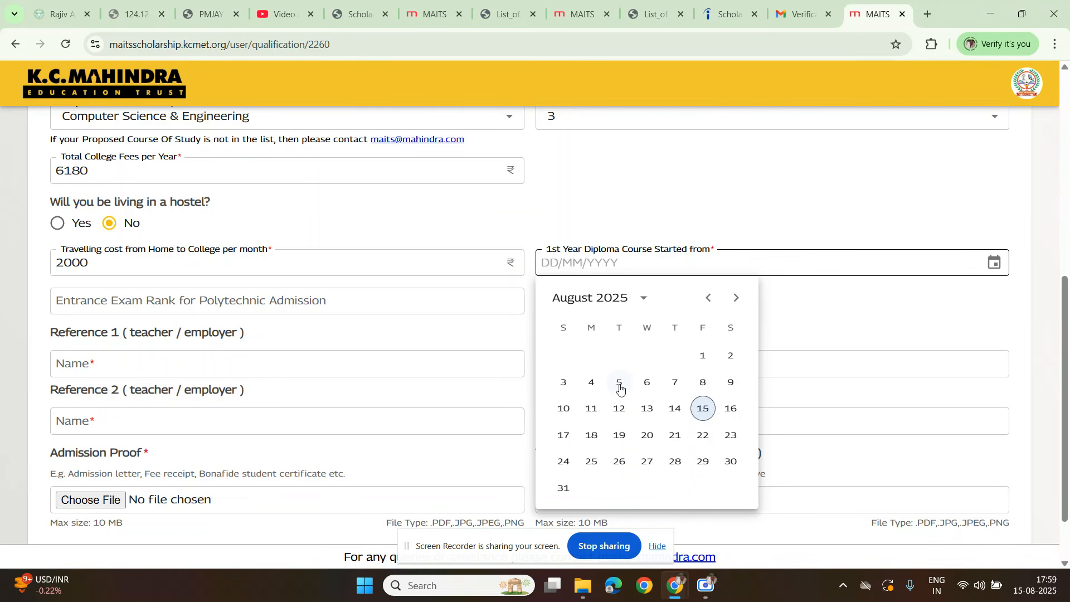
pyautogui.click(675, 383)
pyautogui.click(458, 270)
pyautogui.click(543, 286)
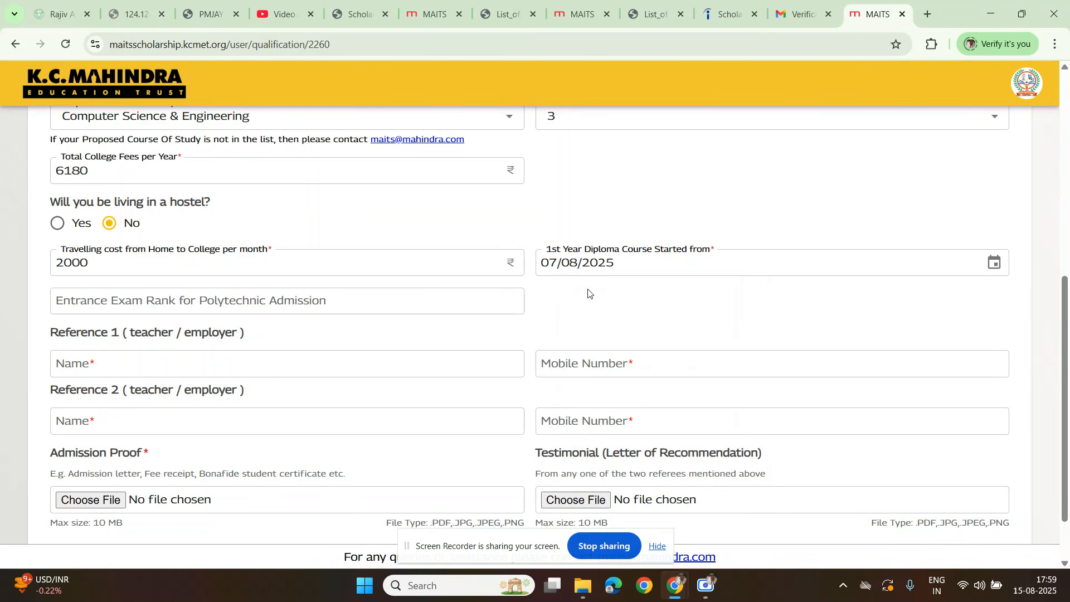
pyautogui.click(147, 303)
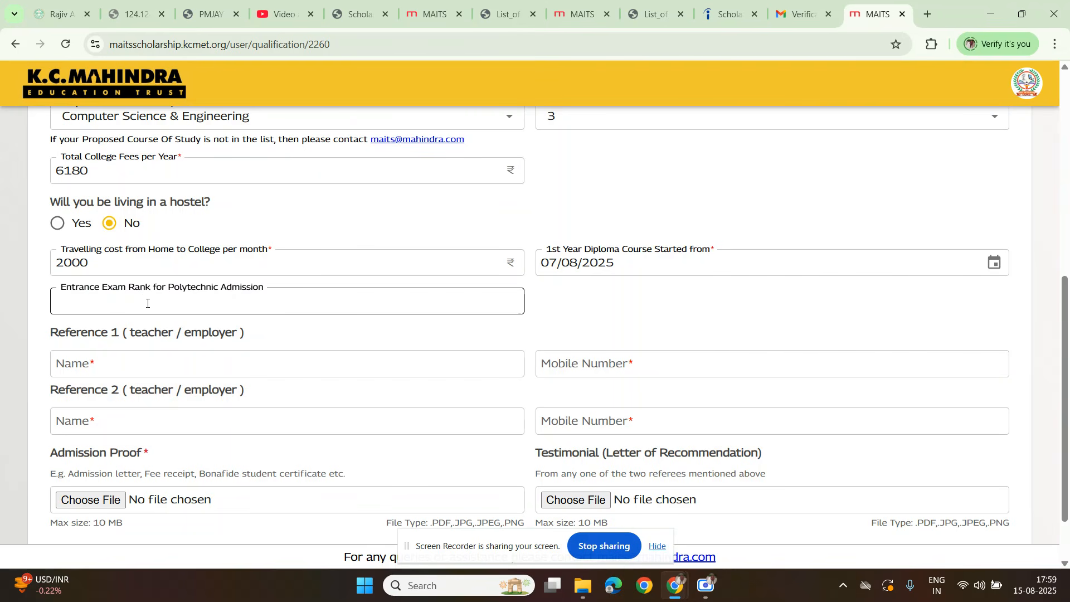
pyautogui.write('10000')
# Step: Enter the teacher's name for Reference 1
pyautogui.scroll(-1, 164, 337)
pyautogui.click(104, 294)
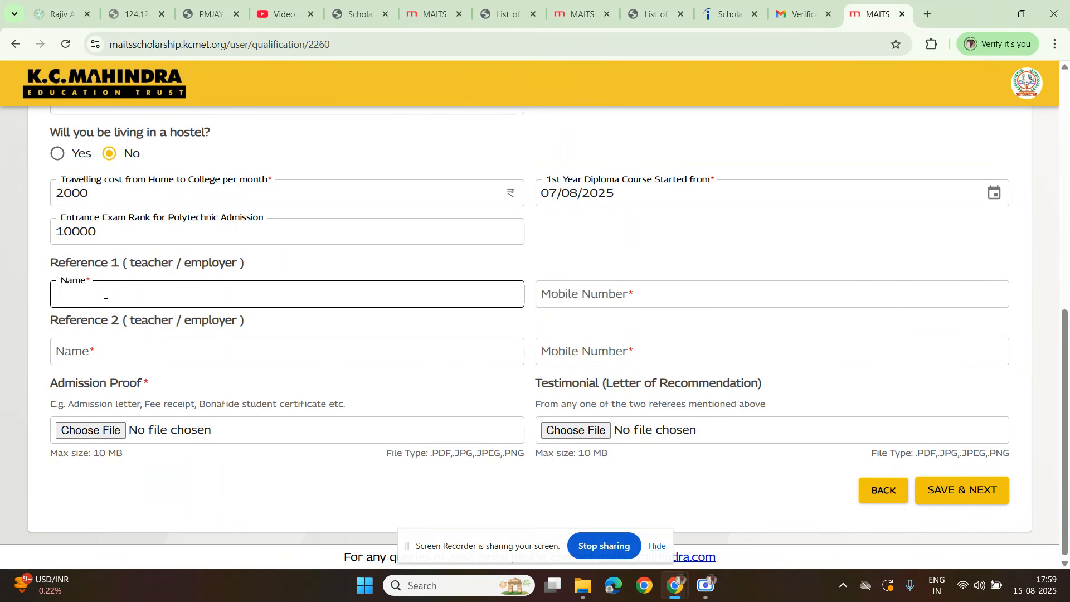
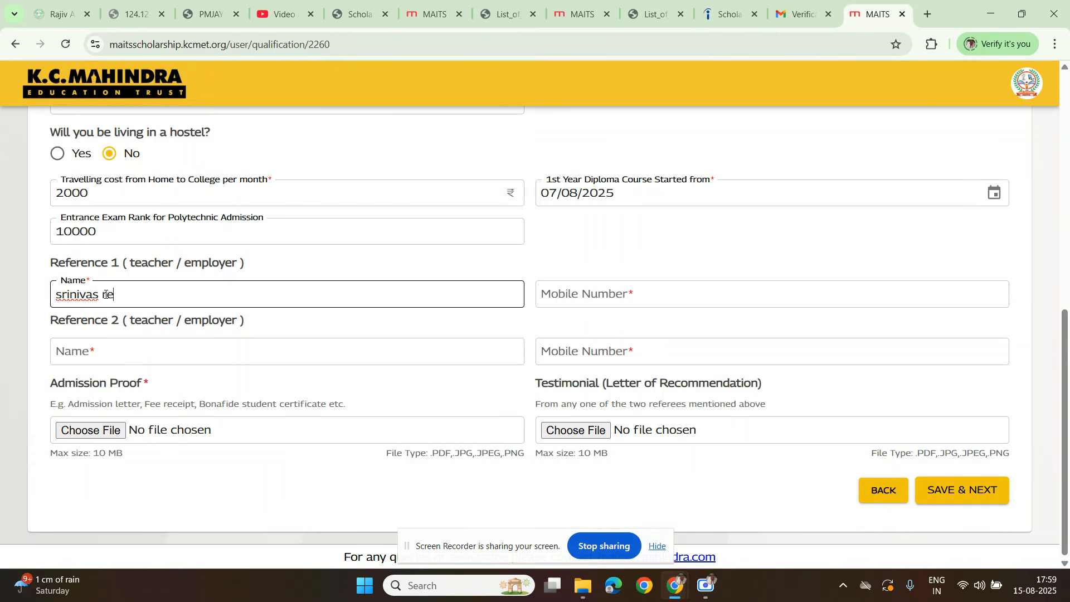
# Step: Complete the teacher's name for Reference 1 and enter that referee's mobile number
pyautogui.press('Tab')
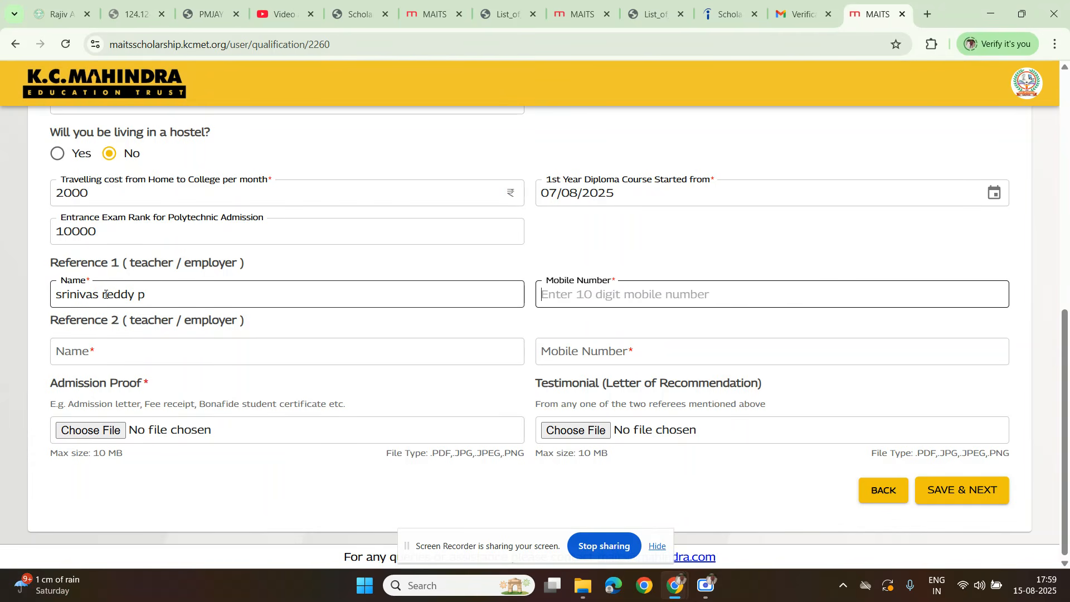
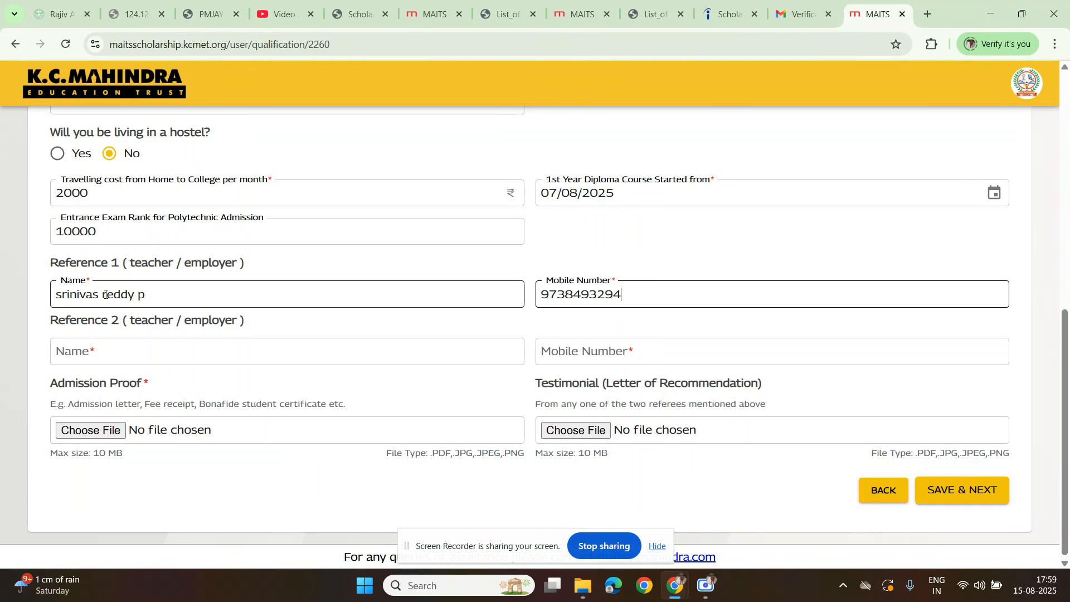
# Step: Enter the name and mobile number of the teacher or employer for Reference 2
pyautogui.click(105, 346)
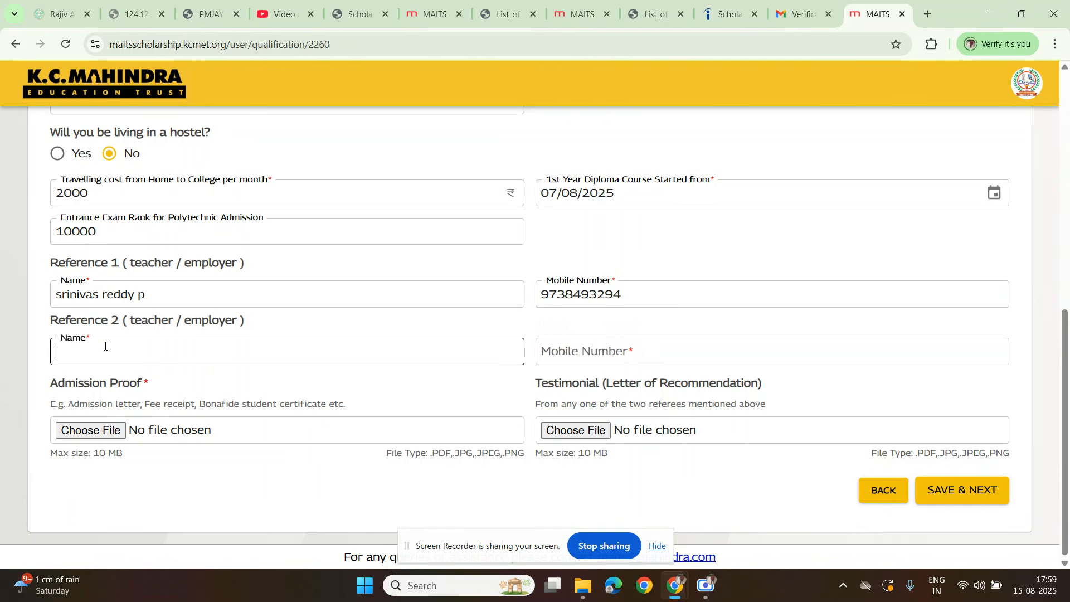
pyautogui.write('kumar')
pyautogui.press('Tab')
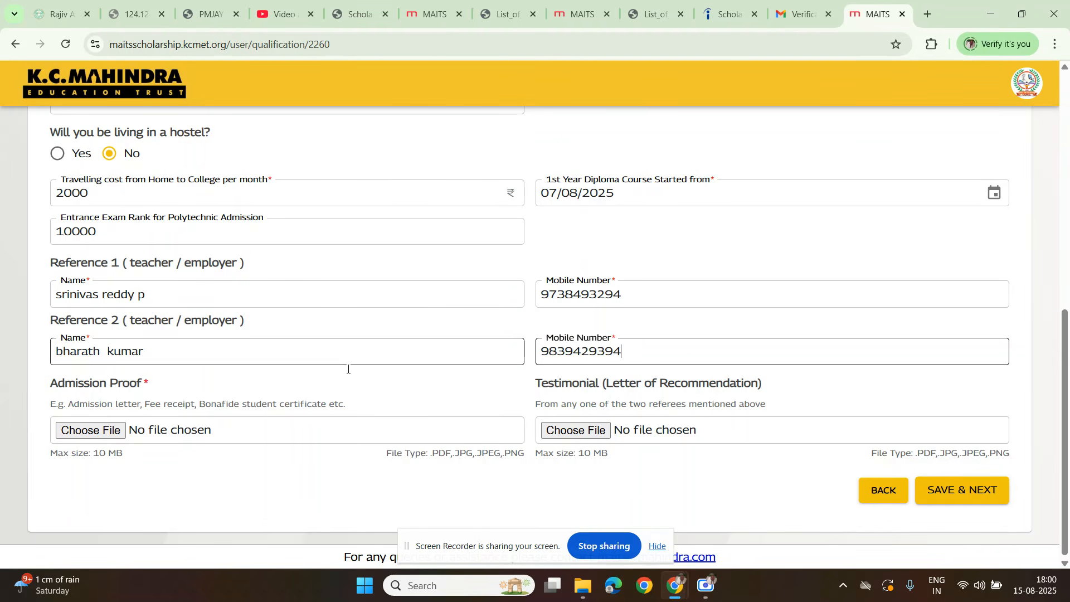
# Step: Upload the PDF "Final reported -ec-24" from the Desktop folder as the Admission Proof
pyautogui.click(107, 438)
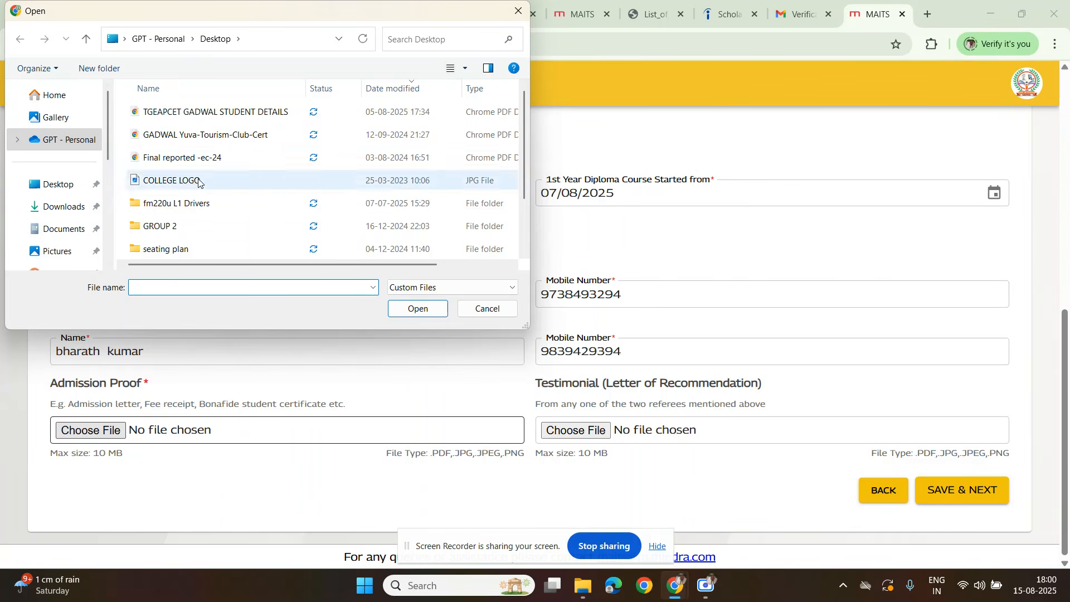
pyautogui.scroll(-1, 215, 158)
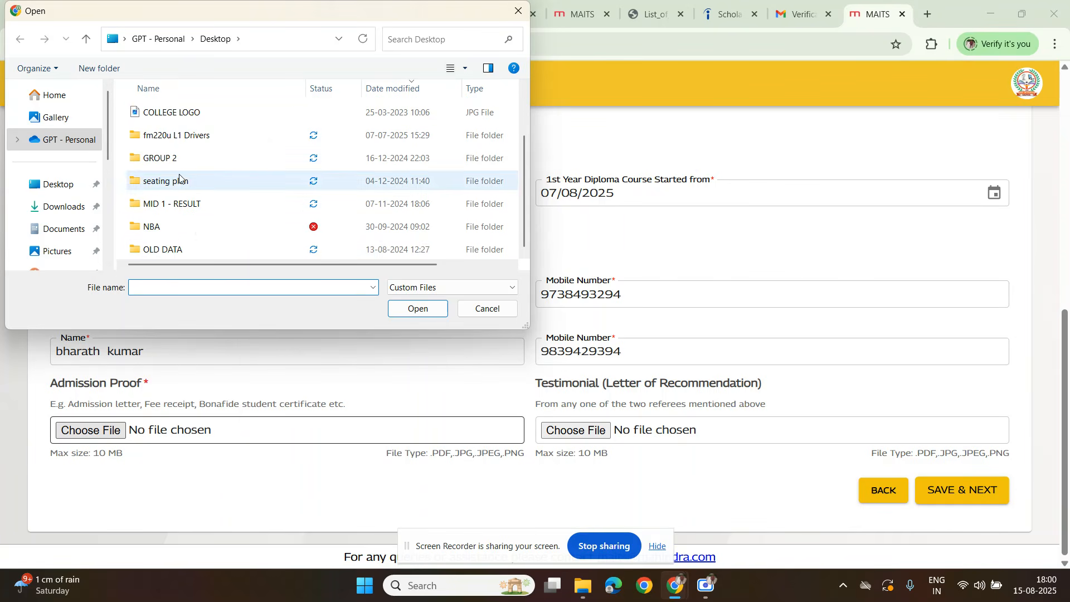
pyautogui.scroll(1, 184, 184)
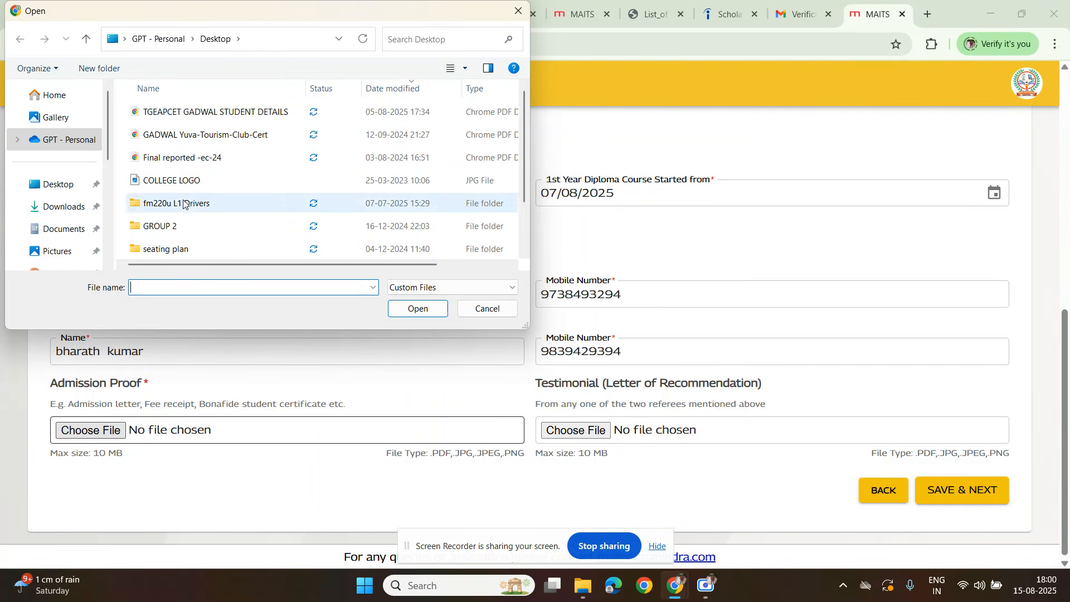
pyautogui.doubleClick(187, 158)
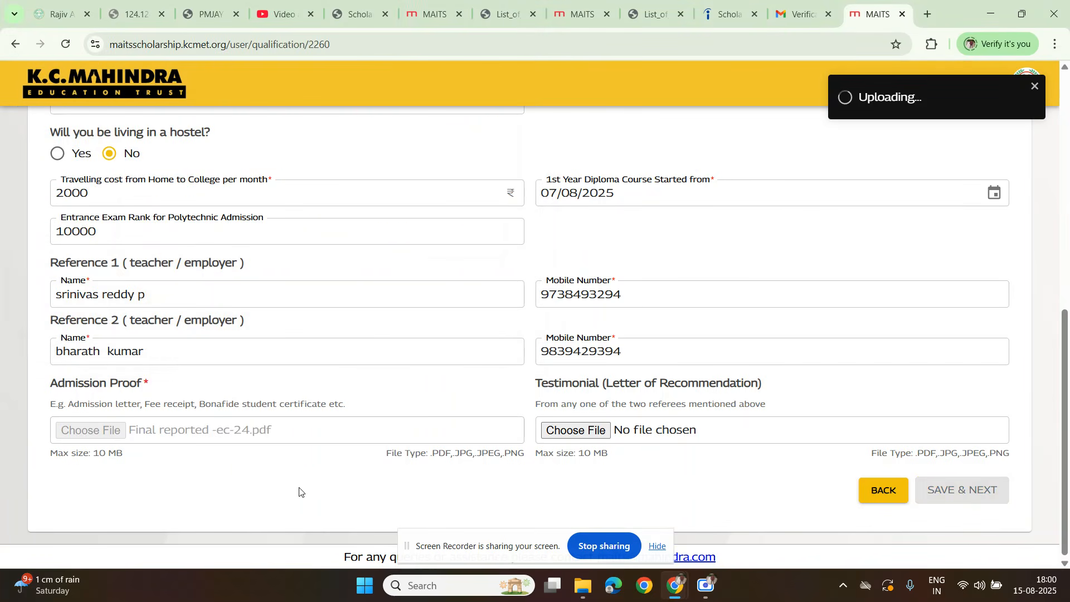
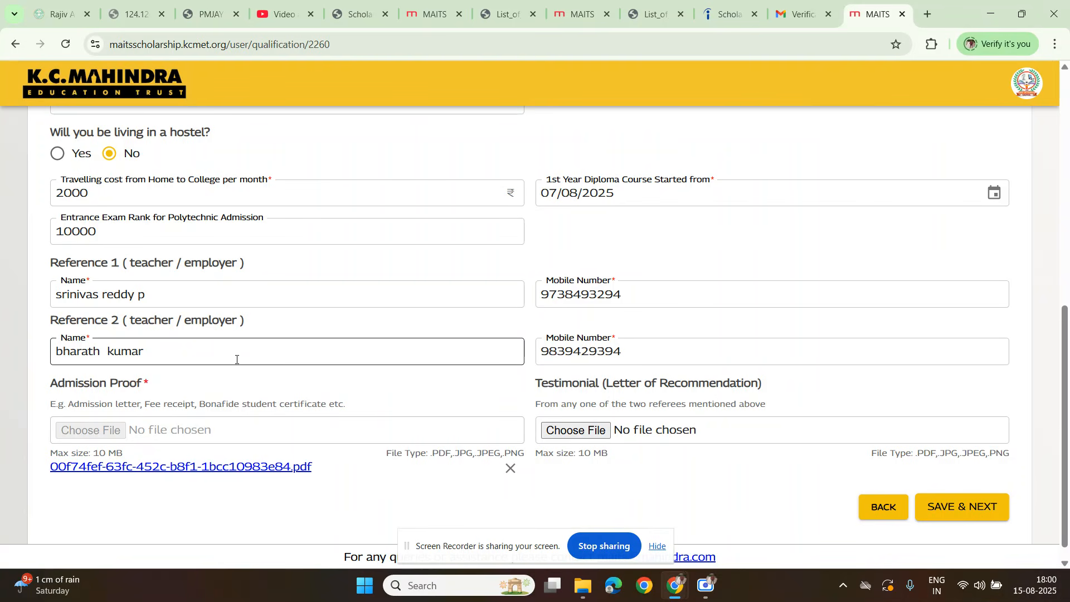
# Step: Upload the PDF "GADWAL Yuva-Tourism-Club-Cert" as the Testimonial (Letter of Recommendation) and save the qualification section
pyautogui.scroll(-1, 236, 360)
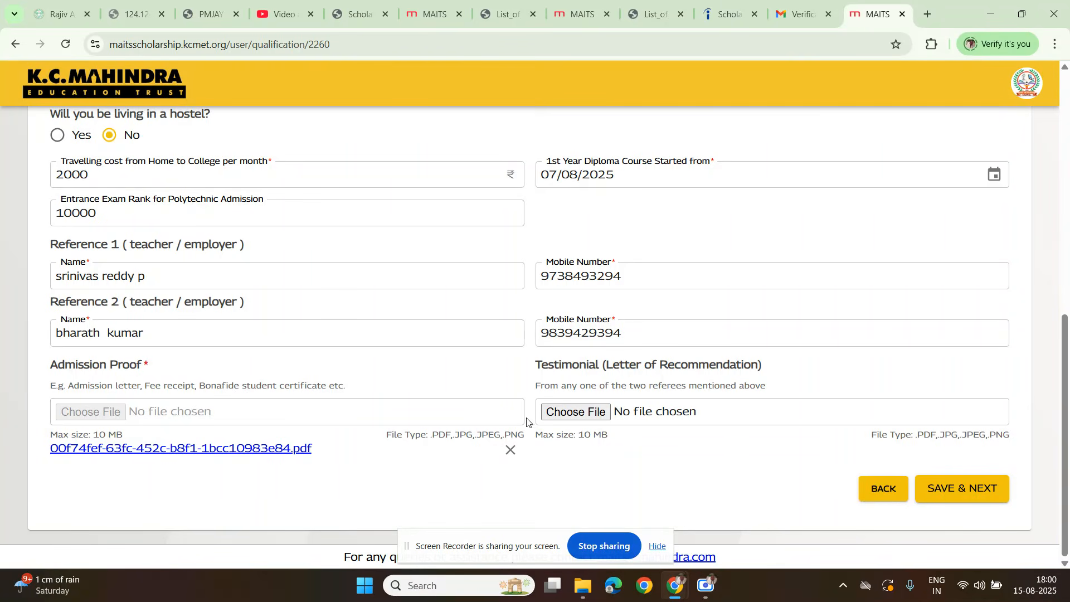
pyautogui.click(570, 419)
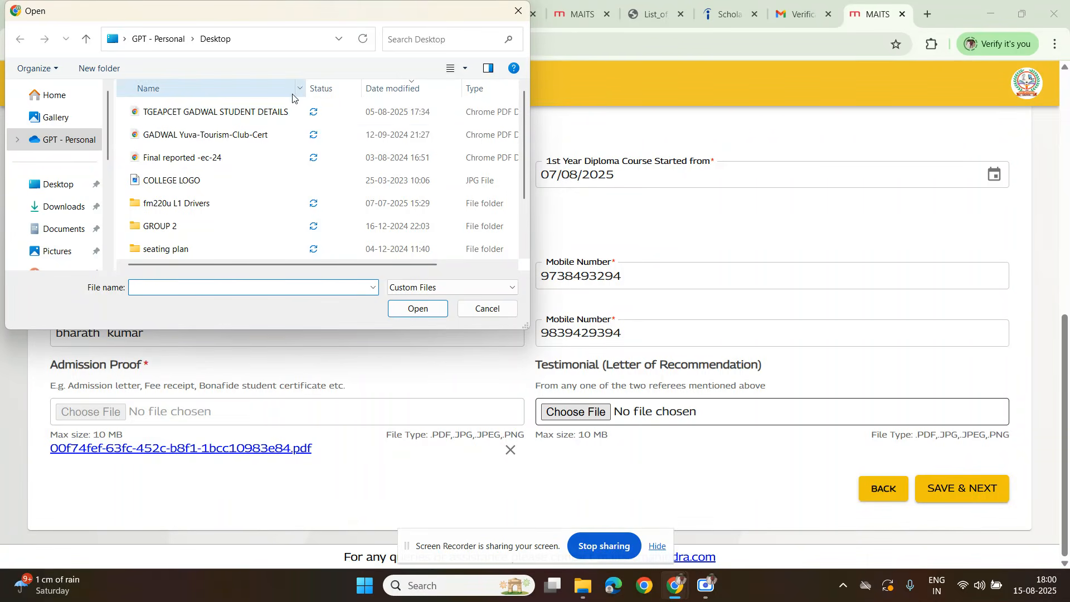
pyautogui.doubleClick(200, 135)
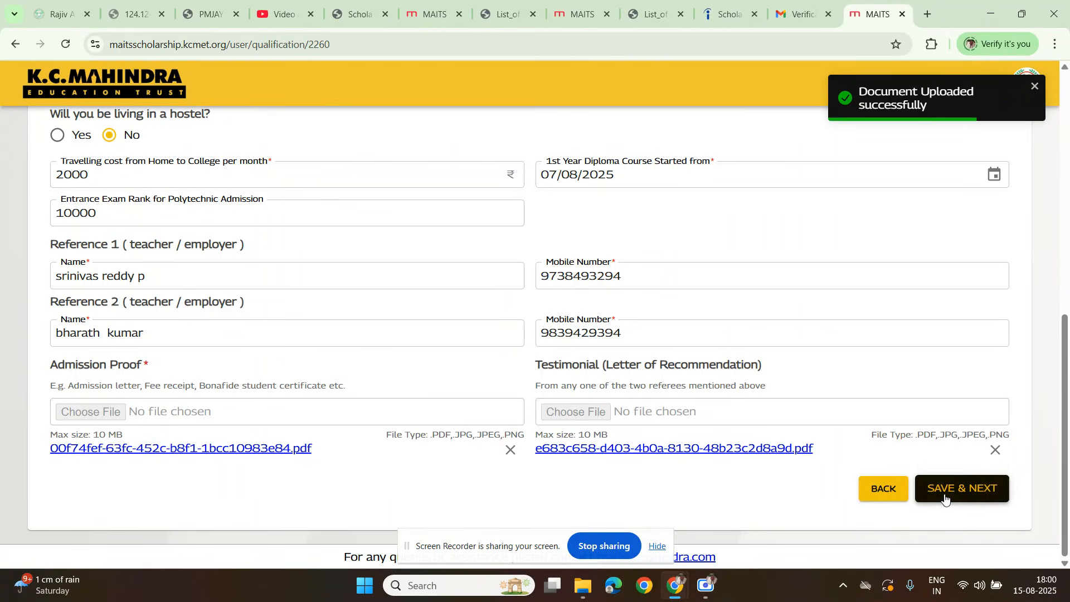
pyautogui.click(948, 489)
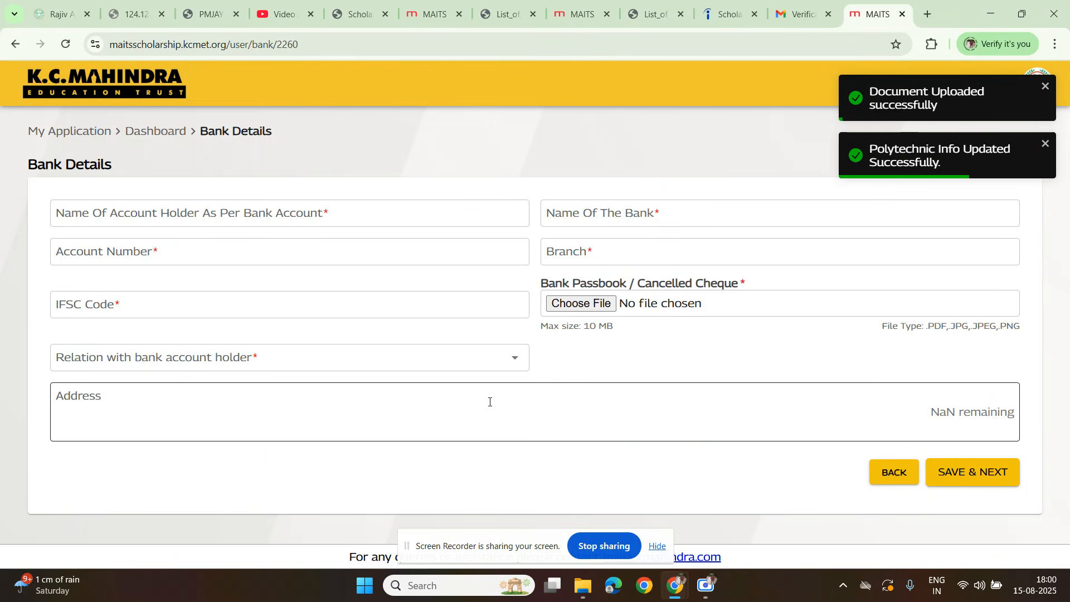
# Step: Enter the account holder's name and set the bank name to "state bank of india" in Bank Details
pyautogui.click(136, 216)
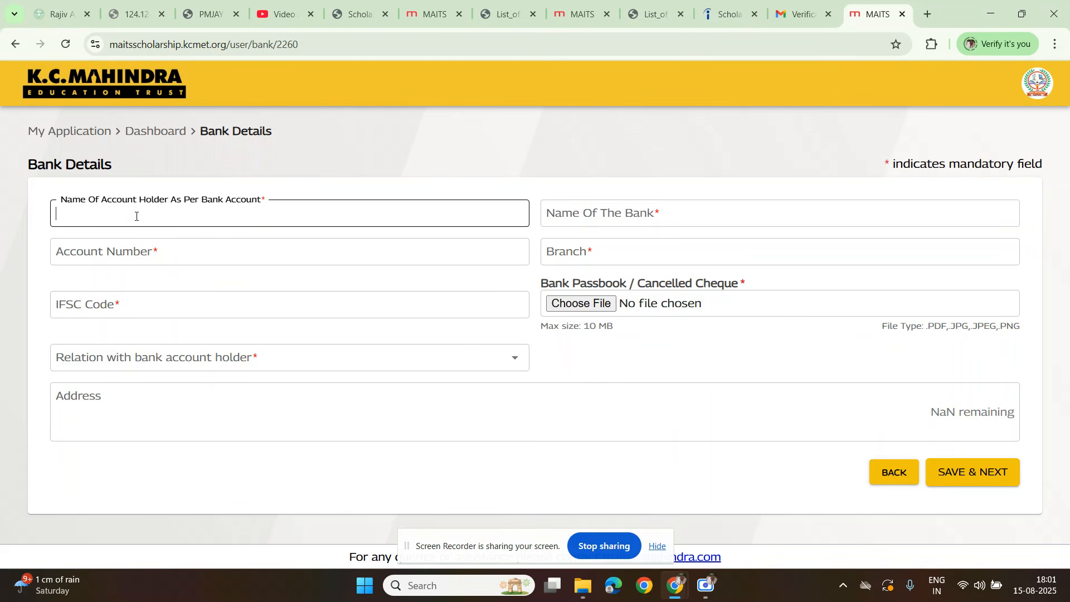
pyautogui.press('Tab')
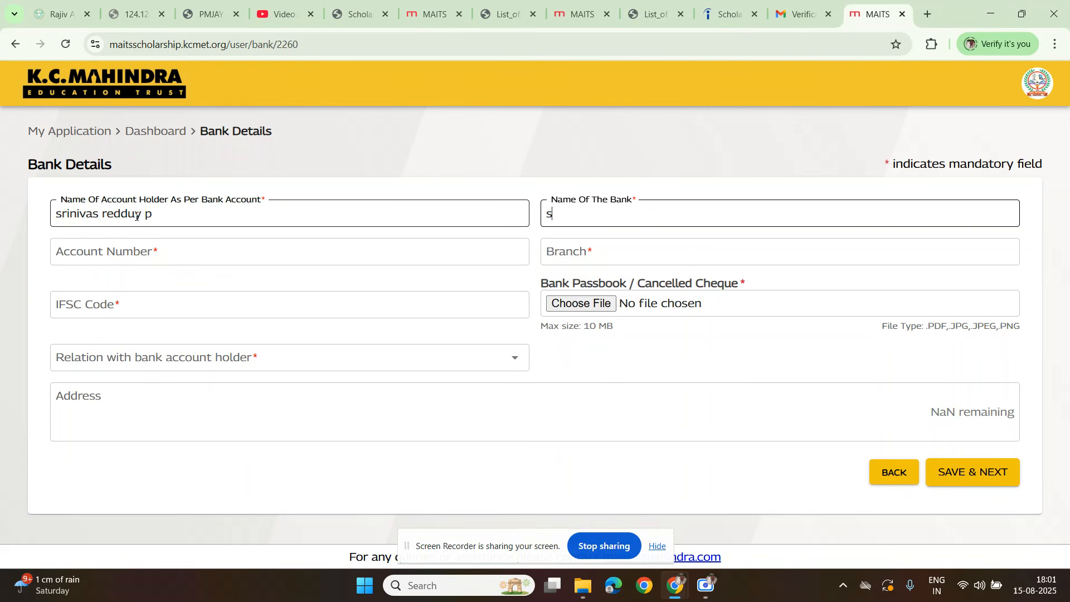
pyautogui.write('state bannk')
pyautogui.press('BackSpace')
pyautogui.press('BackSpace')
pyautogui.write('k of india')
# Step: Enter the bank account number and set the branch to "gadwal"
pyautogui.click(111, 251)
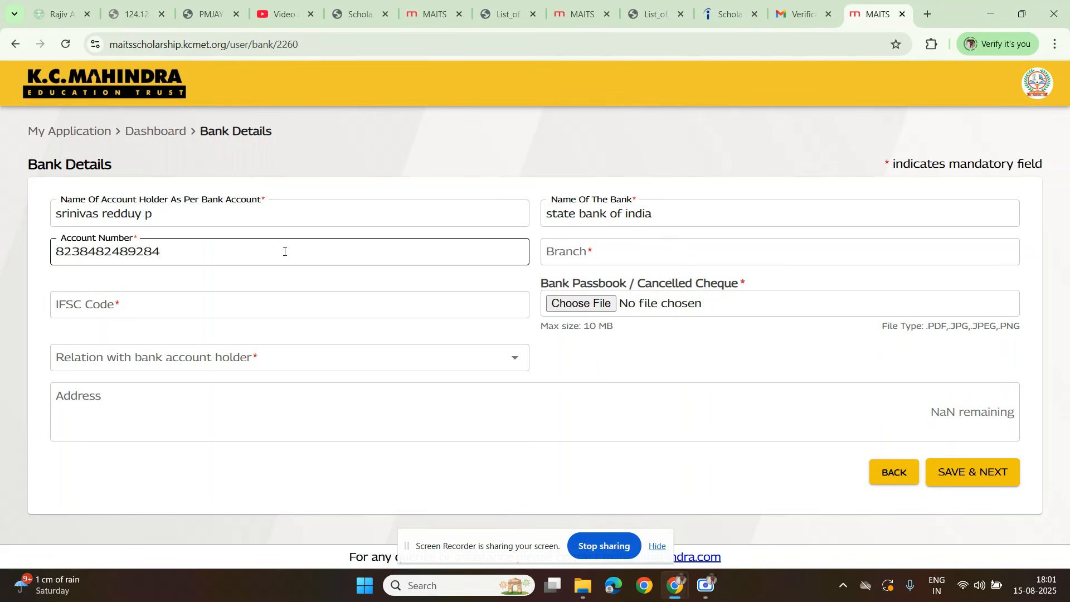
pyautogui.click(603, 245)
pyautogui.write('gadwal')
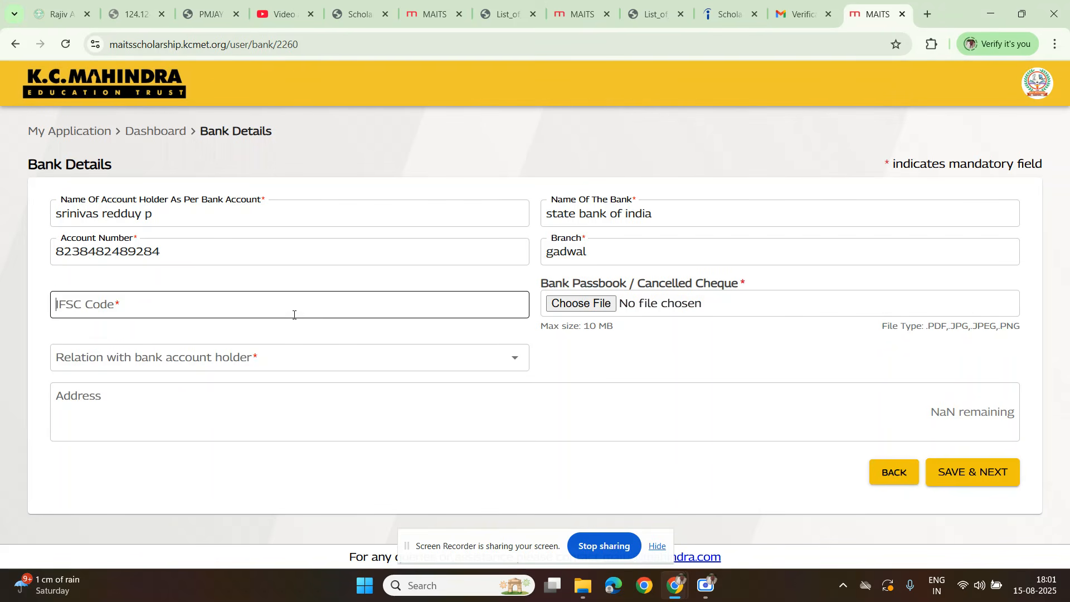
# Step: Enter "sbin0021367" as the bank's IFSC code
pyautogui.click(242, 315)
pyautogui.write('sbion00')
pyautogui.press('BackSpace')
pyautogui.press('BackSpace')
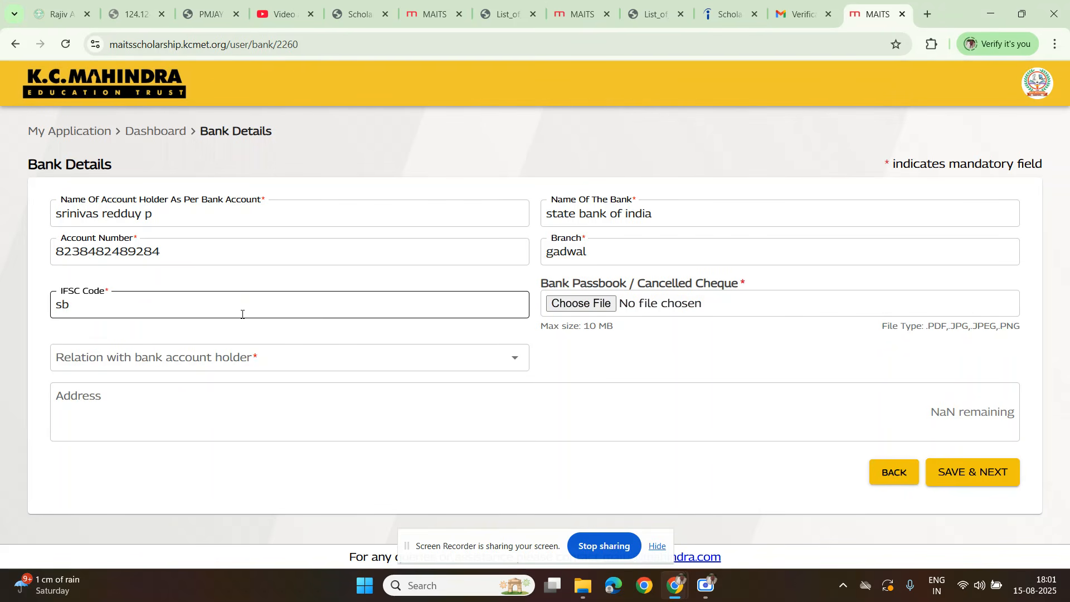
pyautogui.write('0021367')
pyautogui.press('Tab')
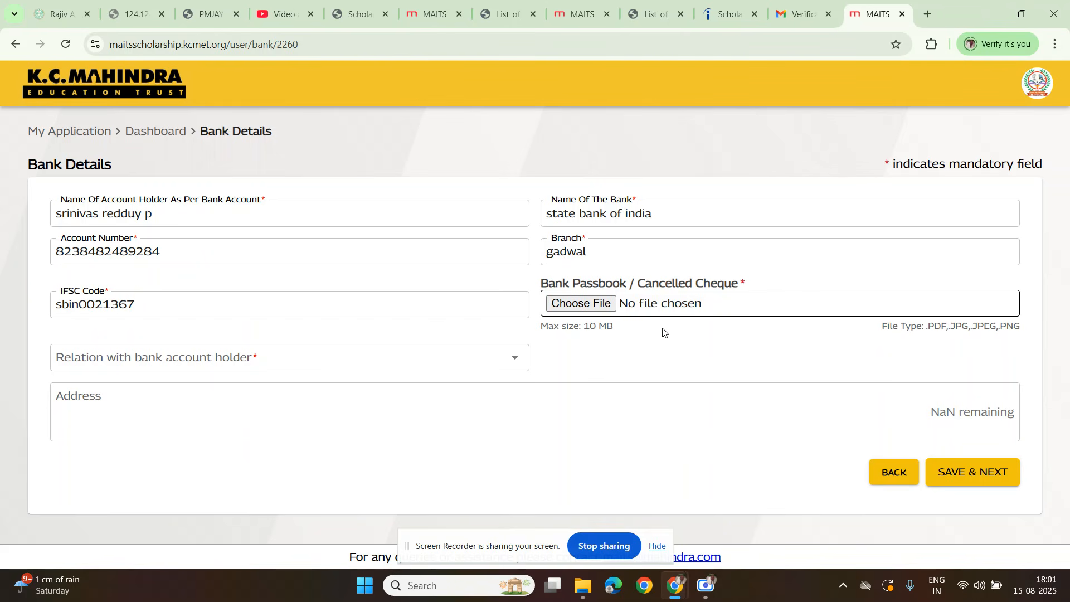
# Step: Upload the "COLLEGE LOGO" JPG as the Bank Passbook / Cancelled Cheque and set the relation with the account holder to Self
pyautogui.click(585, 312)
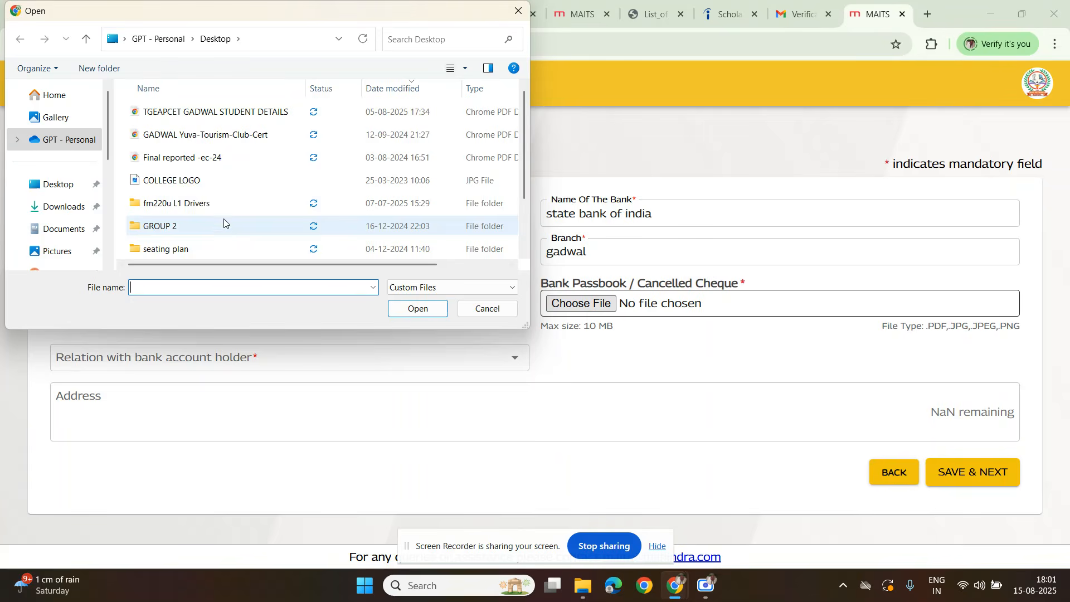
pyautogui.doubleClick(184, 177)
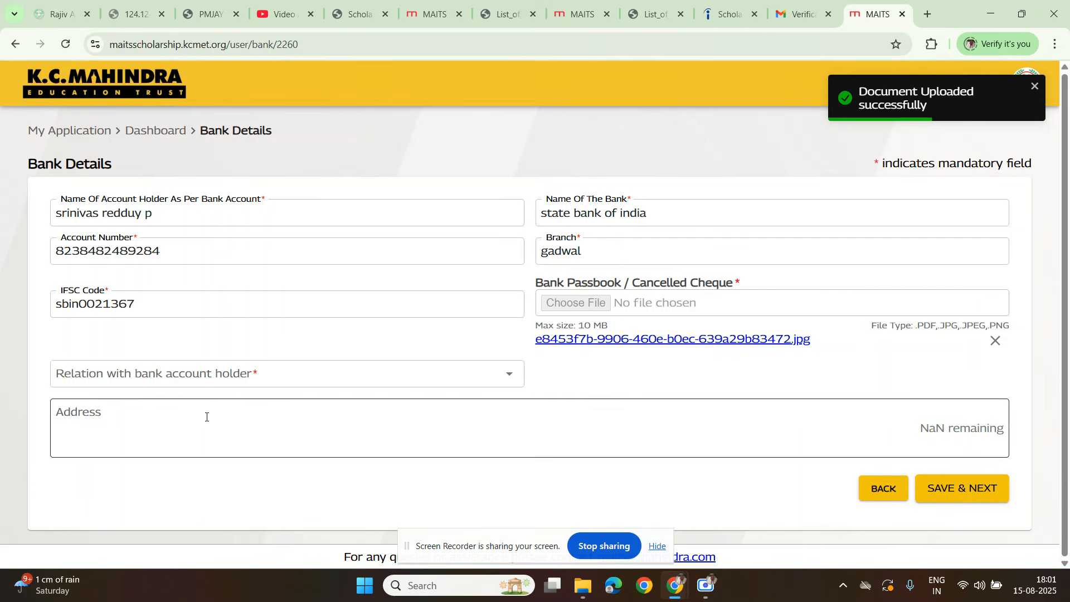
pyautogui.click(117, 374)
pyautogui.click(117, 405)
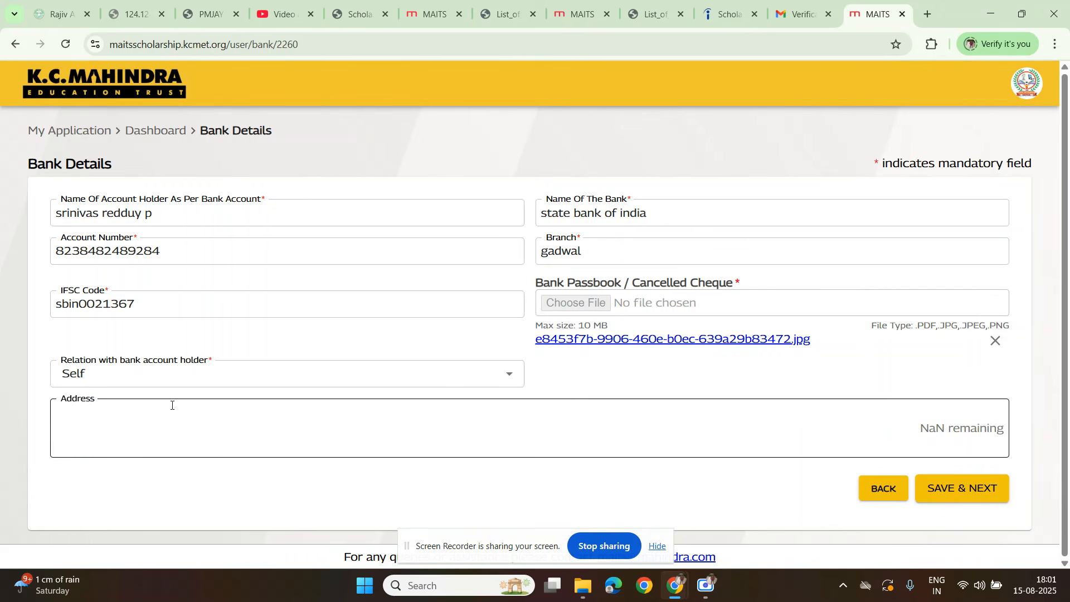
pyautogui.click(168, 374)
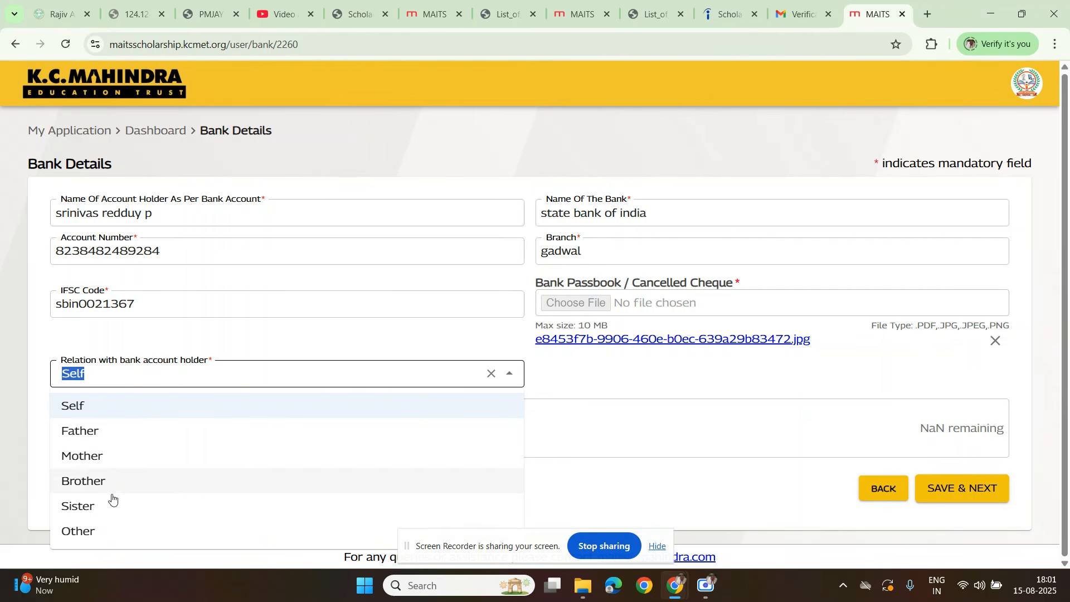
pyautogui.click(334, 374)
pyautogui.click(288, 447)
# Step: Capitalise the letters of the IFSC code so it reads SBIN0021367 and save the bank details
pyautogui.click(952, 487)
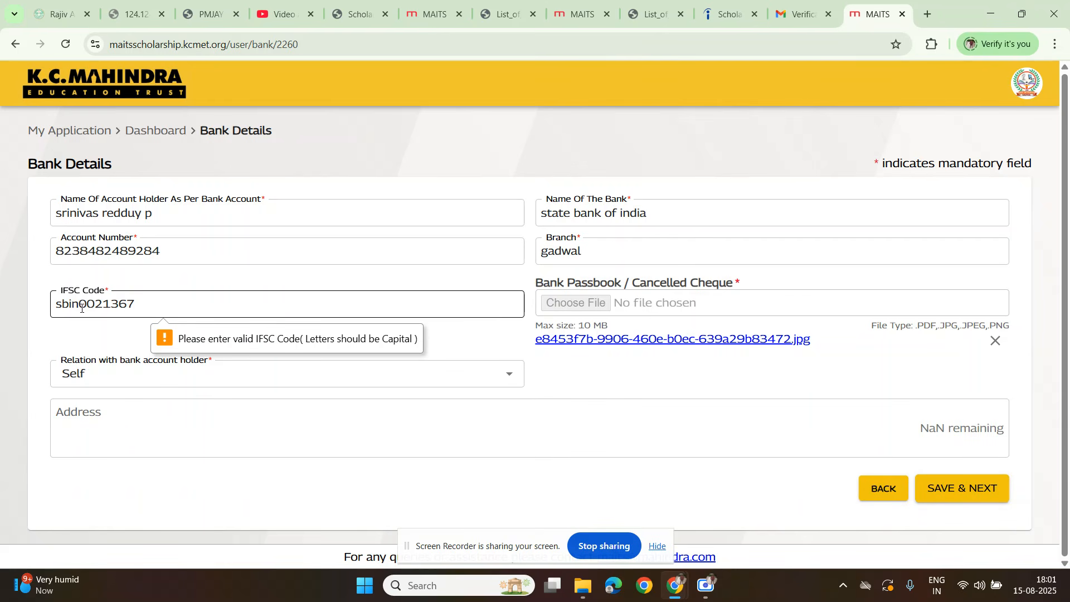
pyautogui.moveTo(81, 303); pyautogui.dragTo(24, 324)
pyautogui.write('SBIN')
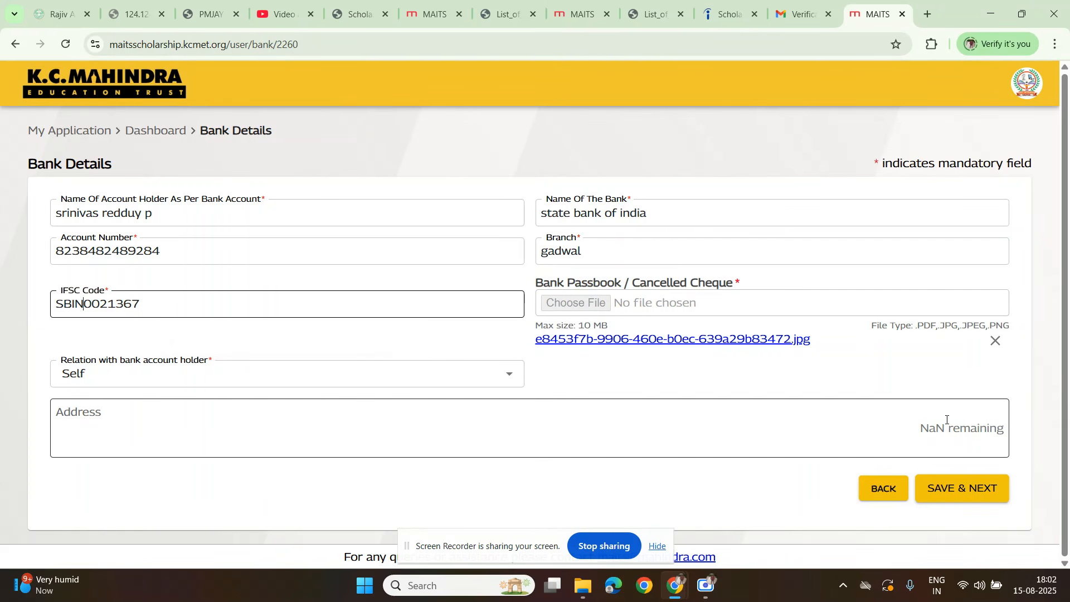
pyautogui.click(951, 497)
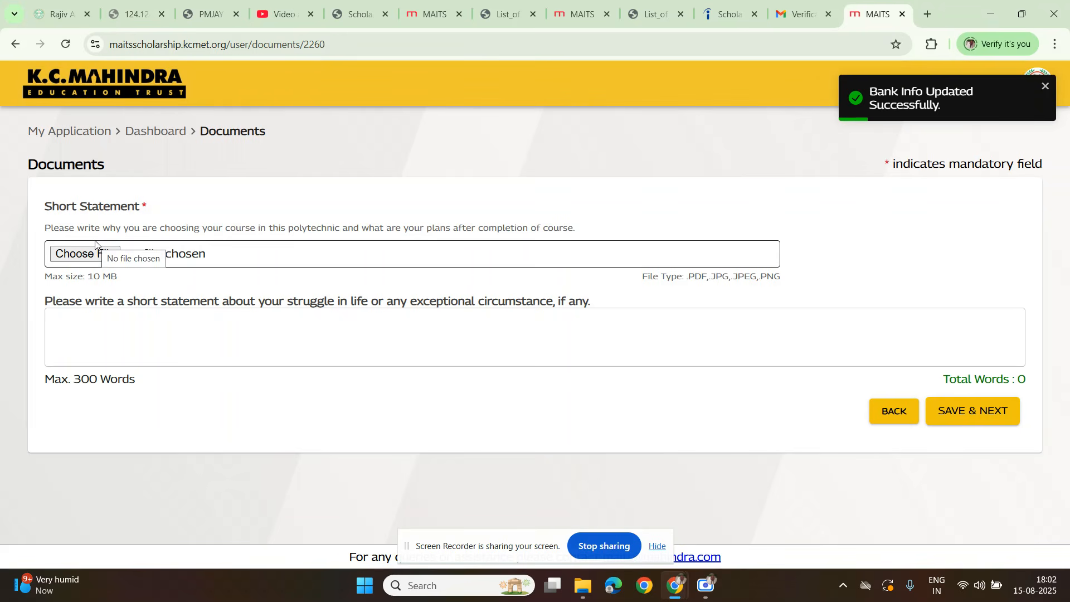
# Step: Upload the PDF "Final reported -ec-24" as the Short Statement on course choice and future plans
pyautogui.moveTo(154, 227); pyautogui.dragTo(563, 238)
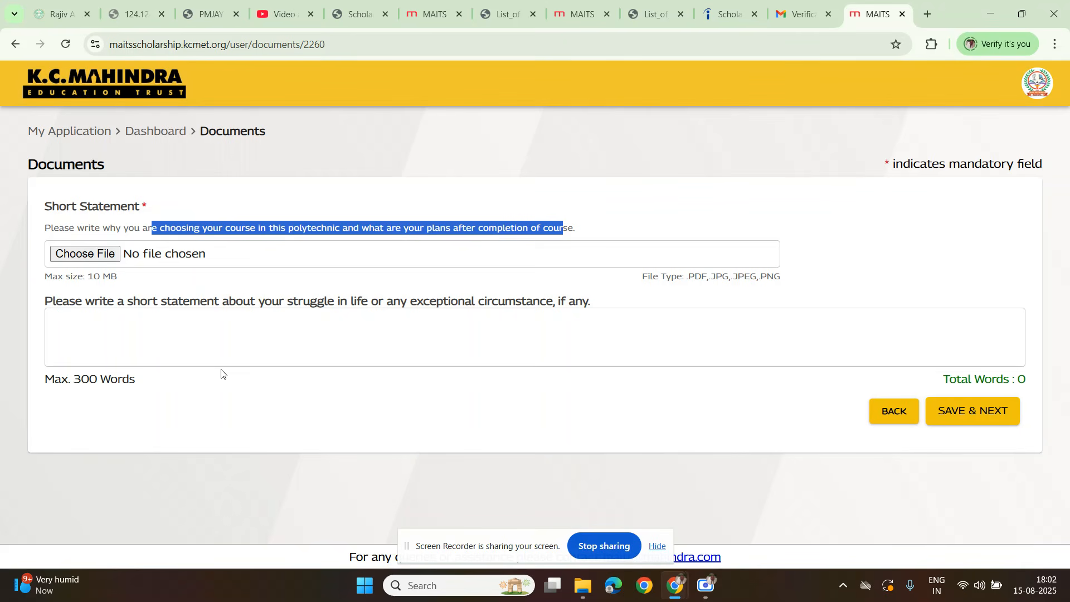
pyautogui.click(86, 254)
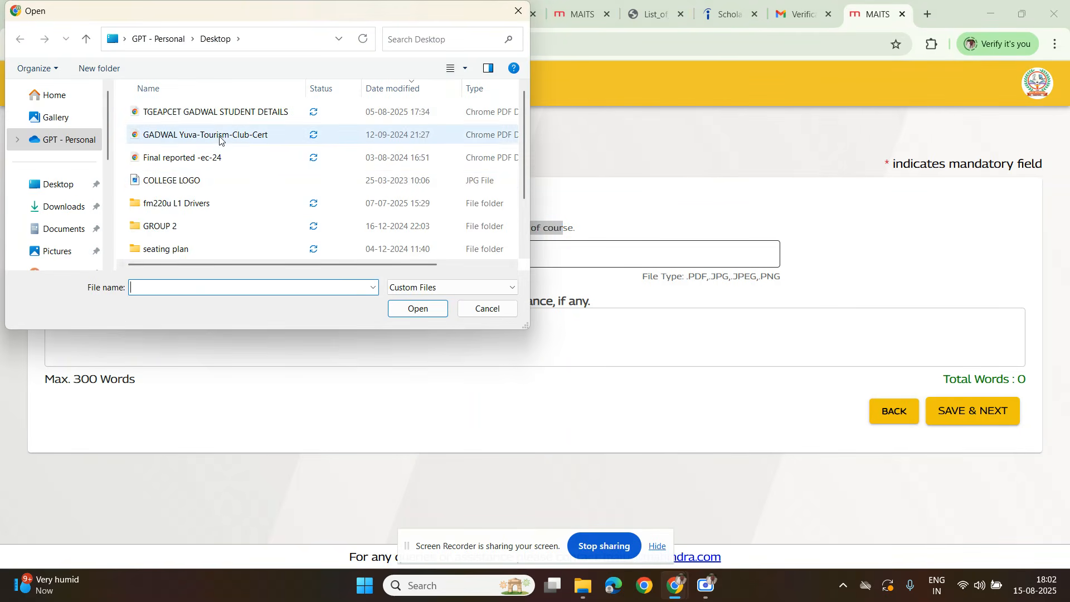
pyautogui.doubleClick(172, 160)
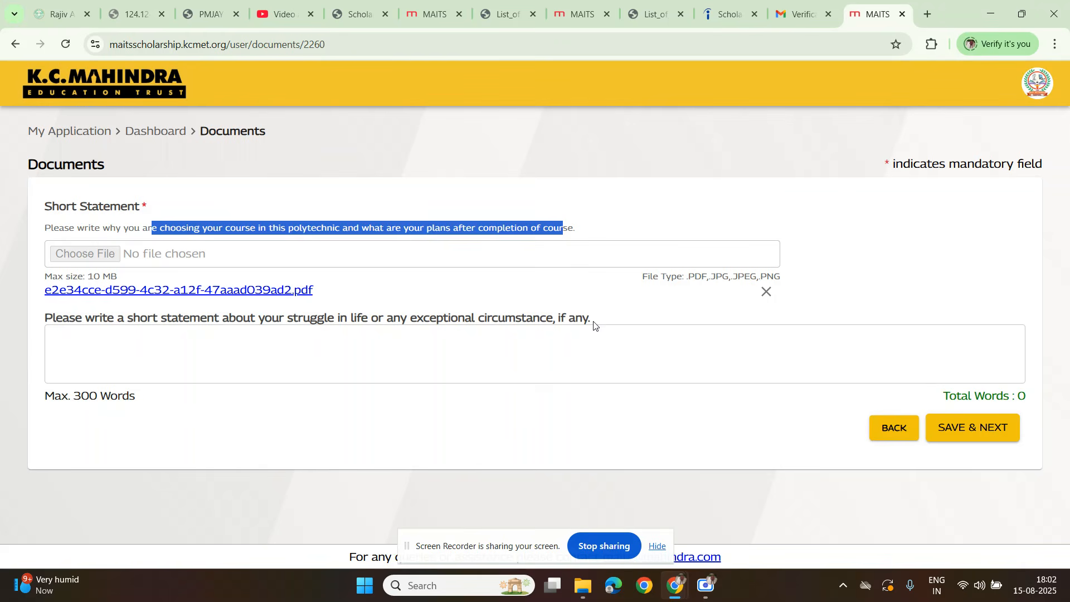
# Step: Fill the statement about life struggles with placeholder text starting "DOFDSFKL MLSKJLDFKJODSKOF" and save the Documents section
pyautogui.moveTo(598, 324); pyautogui.dragTo(48, 313)
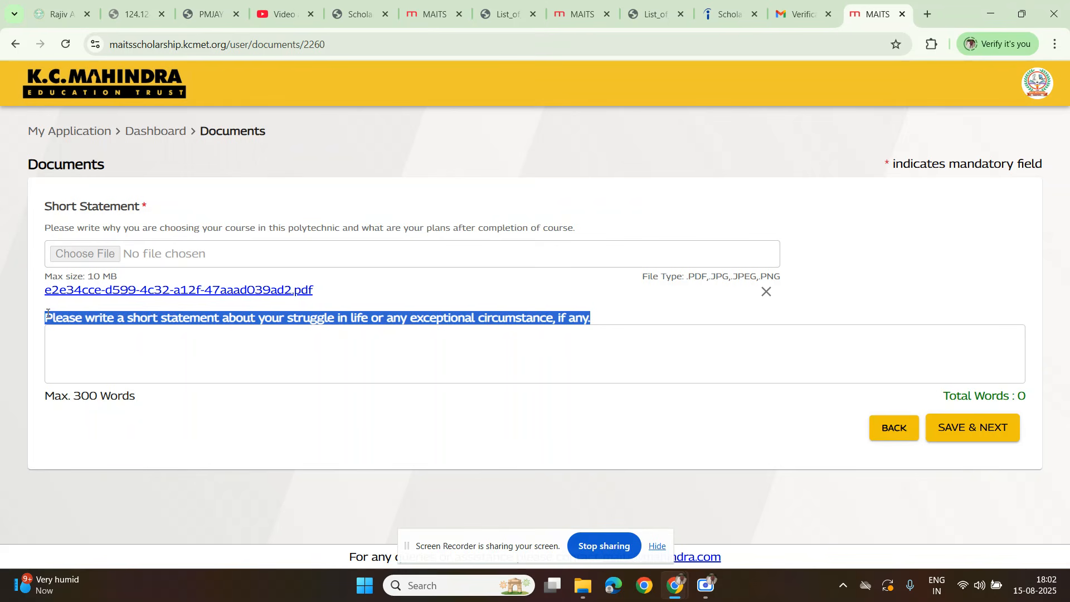
pyautogui.click(98, 363)
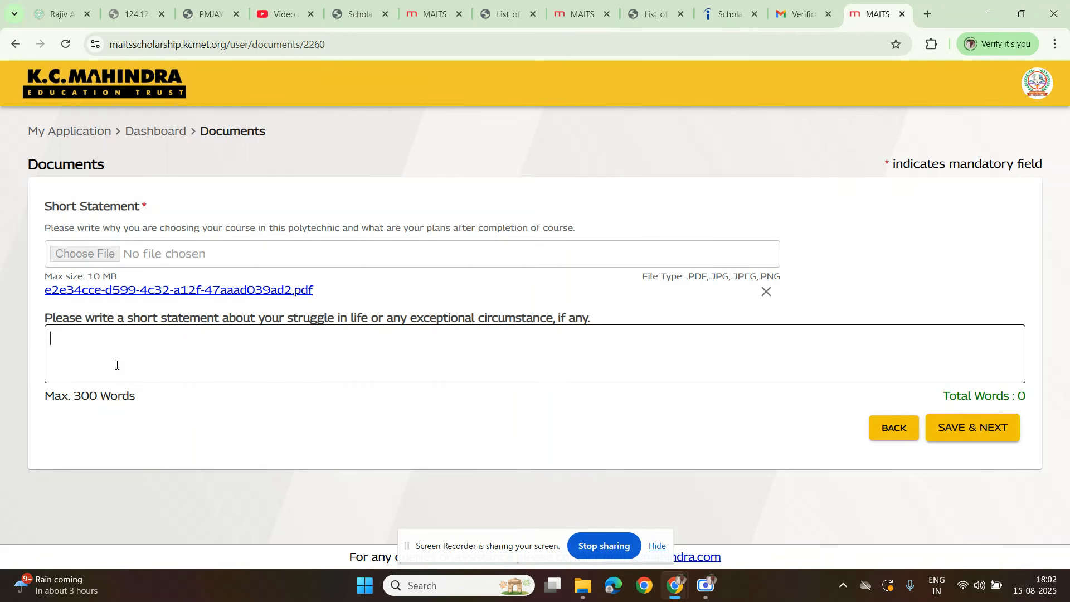
pyautogui.write('DOFDSFKL MLSKJLDFKJODSKOF LK;LS DPFPDS')
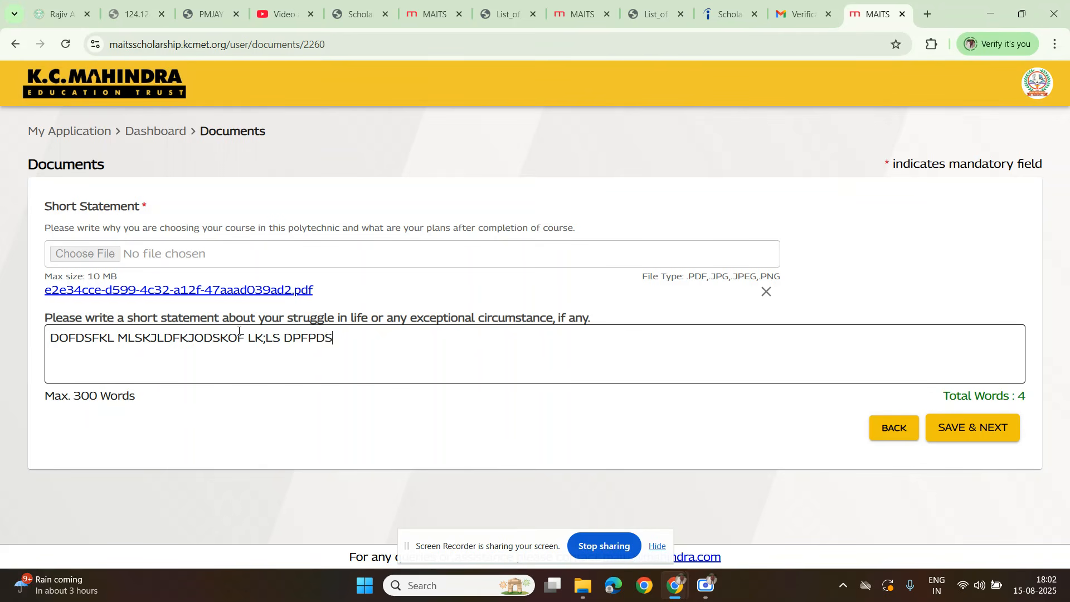
pyautogui.write('FP DFIPDSSPIFDSPIFIP S DSPF')
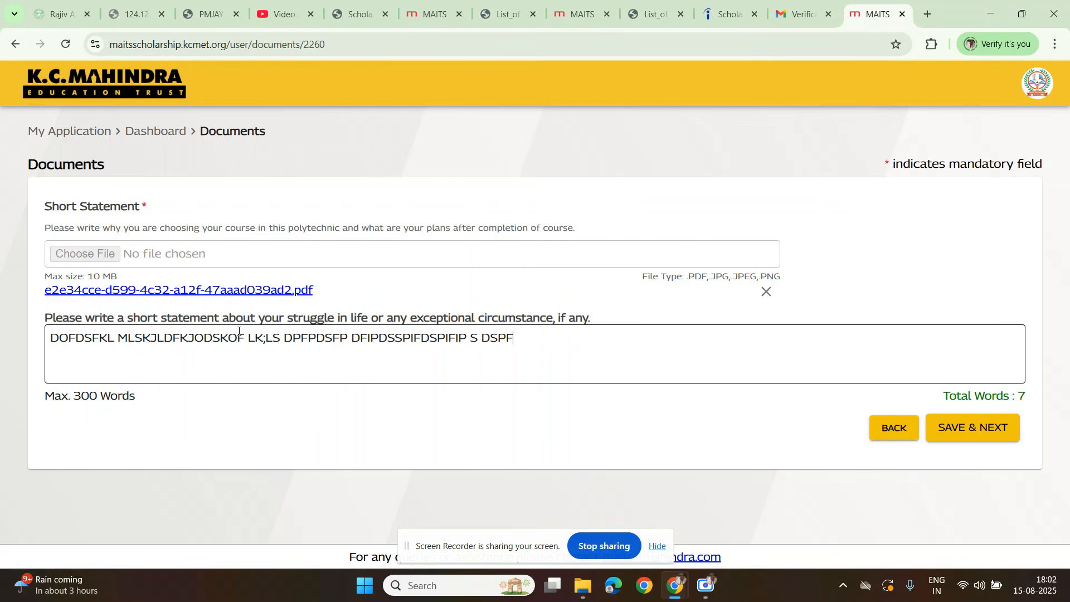
pyautogui.write('PDSOFO JODSKFJ KDSIOFIODSKIDF KDS ')
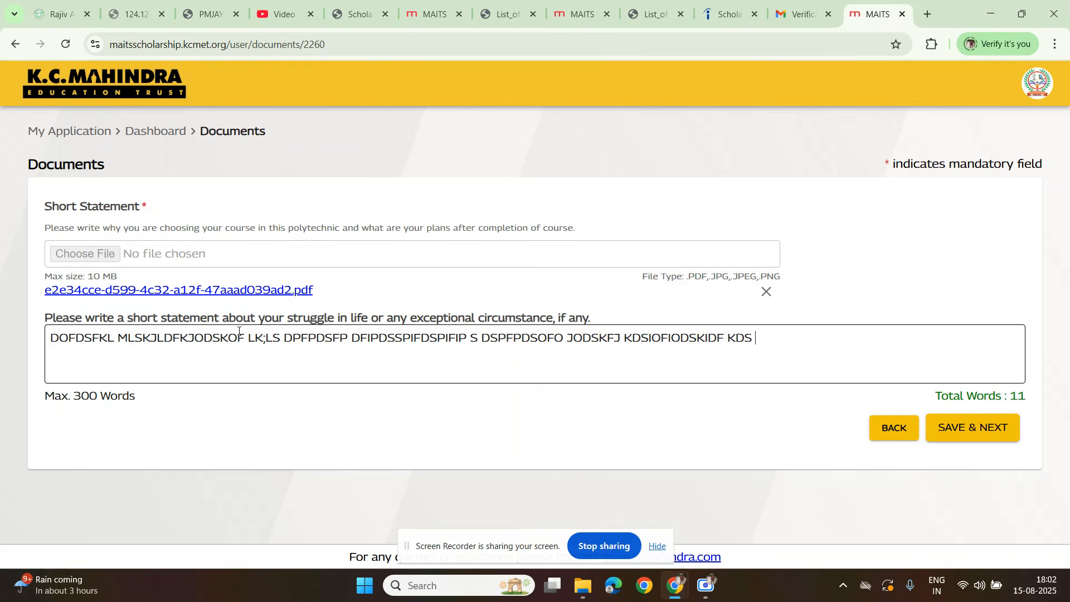
pyautogui.write('DF DSF DSF SD')
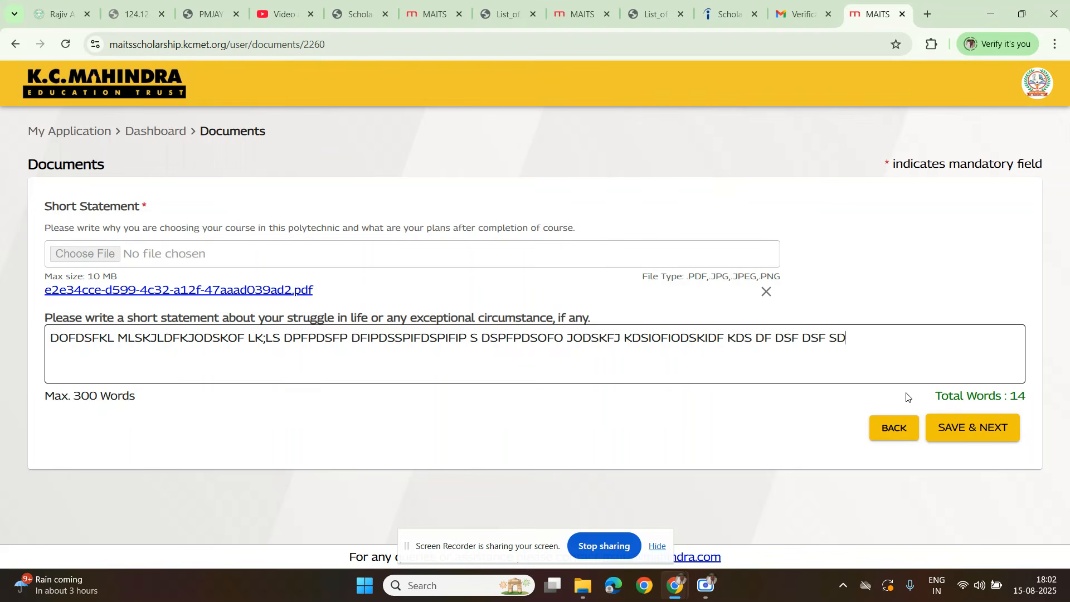
pyautogui.click(966, 430)
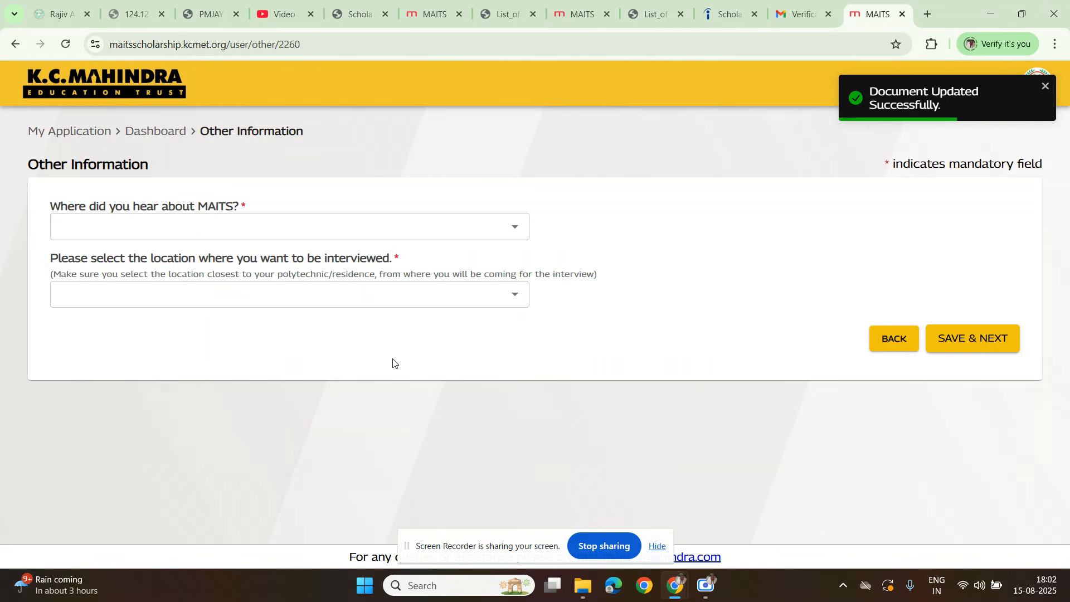
# Step: Answer where you heard about MAITS with Friends in the Other Information section
pyautogui.click(116, 222)
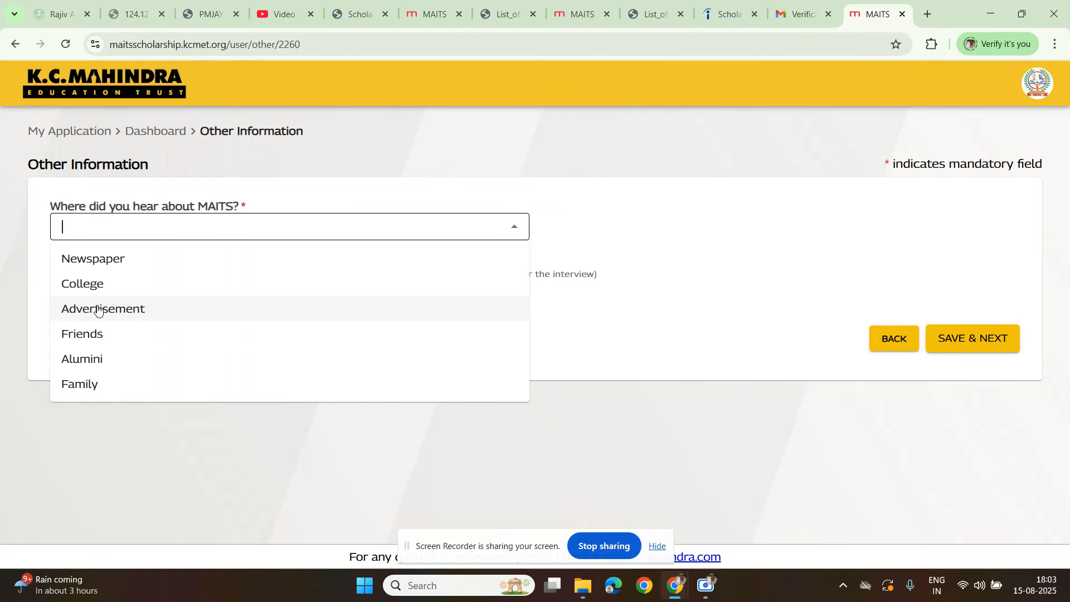
pyautogui.click(98, 365)
pyautogui.click(120, 225)
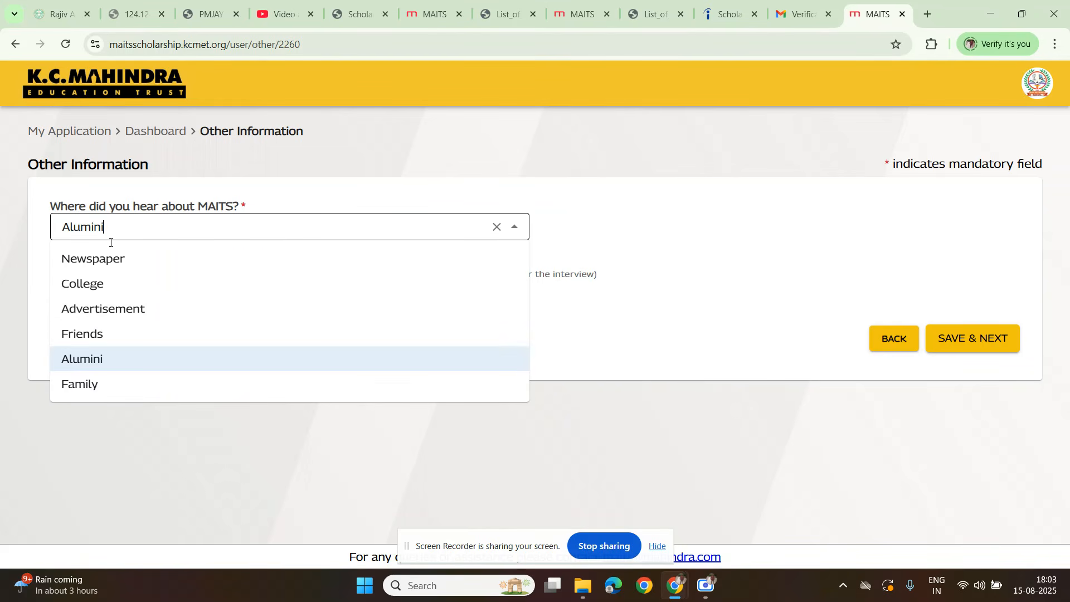
pyautogui.click(100, 334)
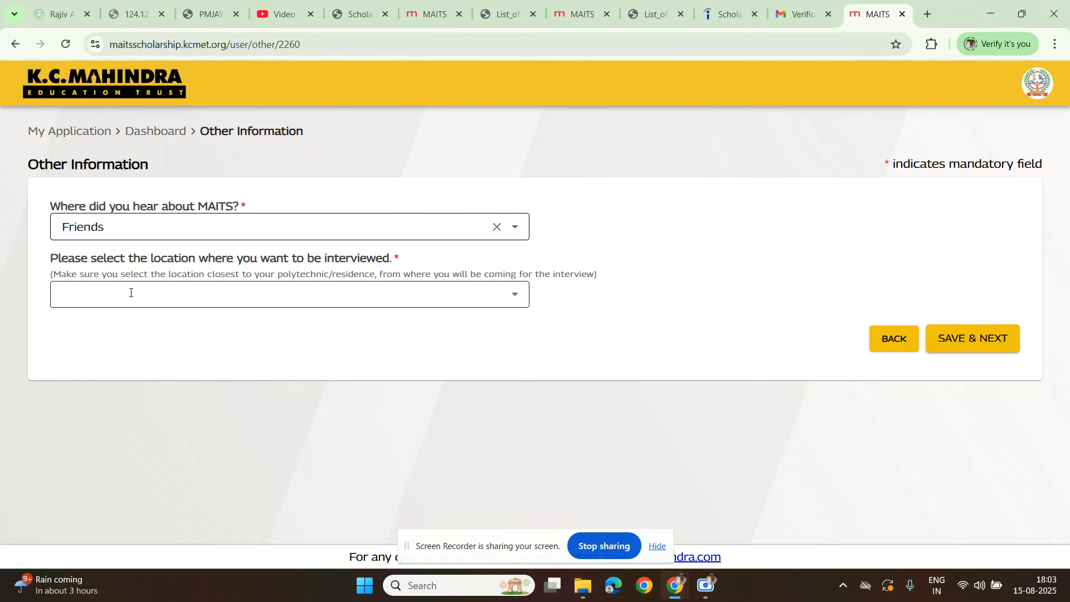
# Step: Choose Hyderabad as the interview location and save the Other Information section
pyautogui.click(322, 299)
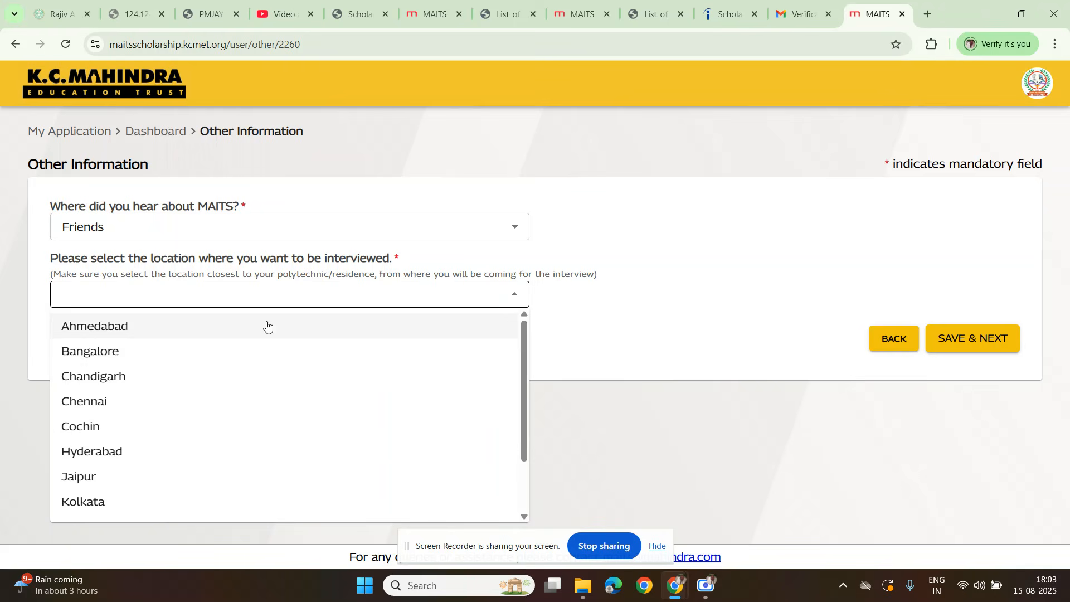
pyautogui.scroll(-1, 179, 394)
pyautogui.scroll(-1, 178, 395)
pyautogui.scroll(3, 167, 412)
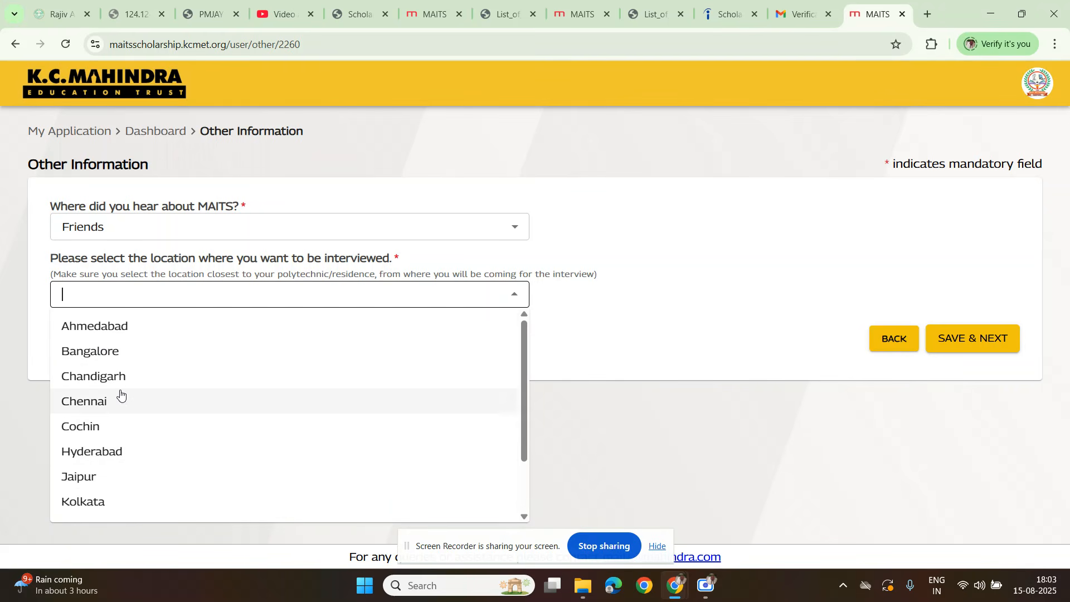
pyautogui.scroll(-1, 85, 465)
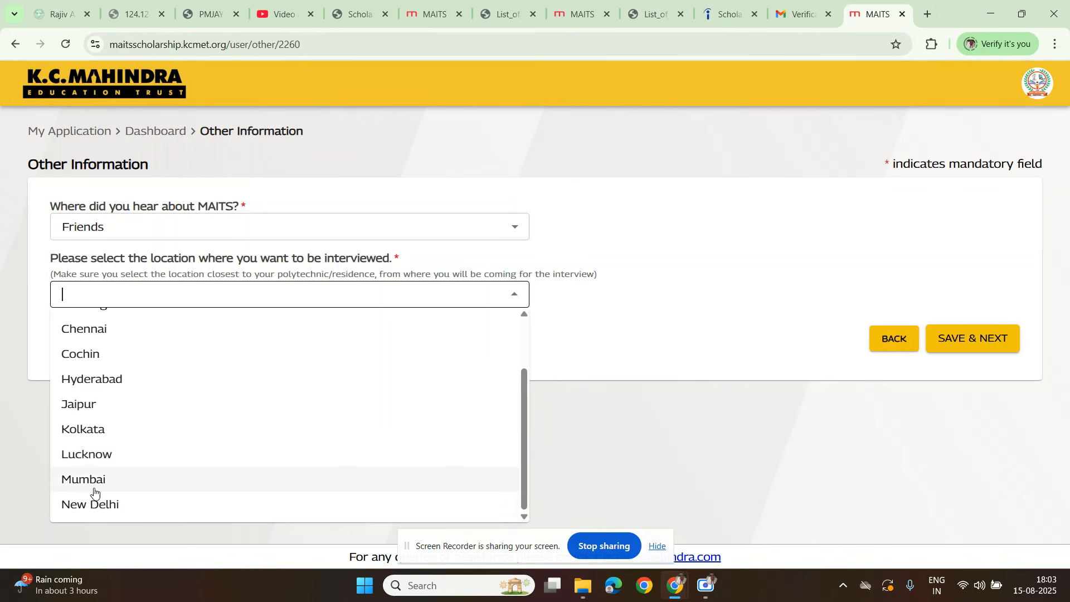
pyautogui.scroll(1, 98, 479)
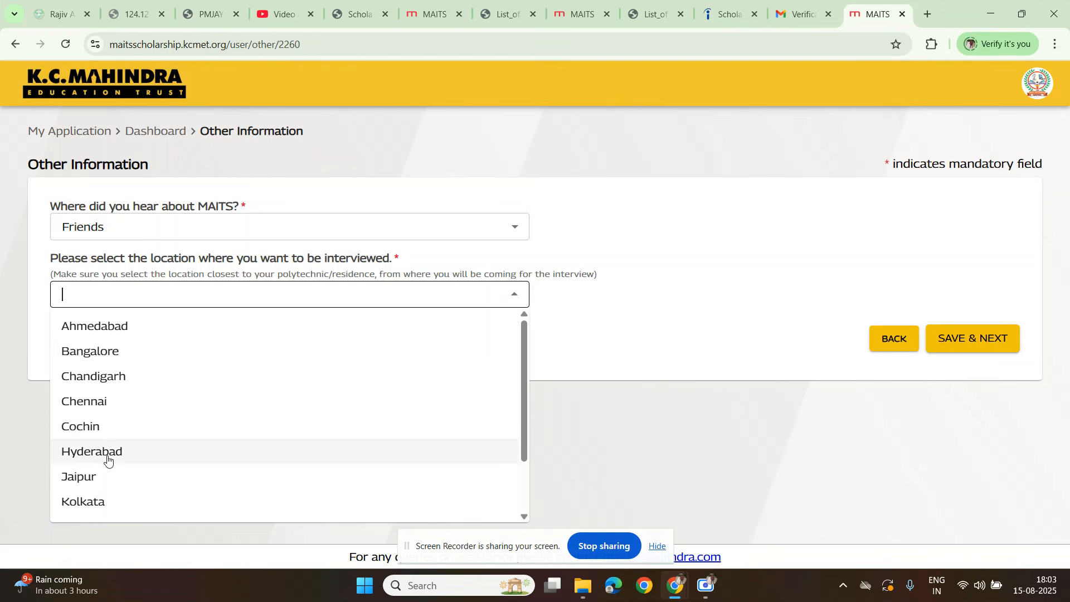
pyautogui.scroll(-1, 106, 468)
pyautogui.scroll(1, 120, 488)
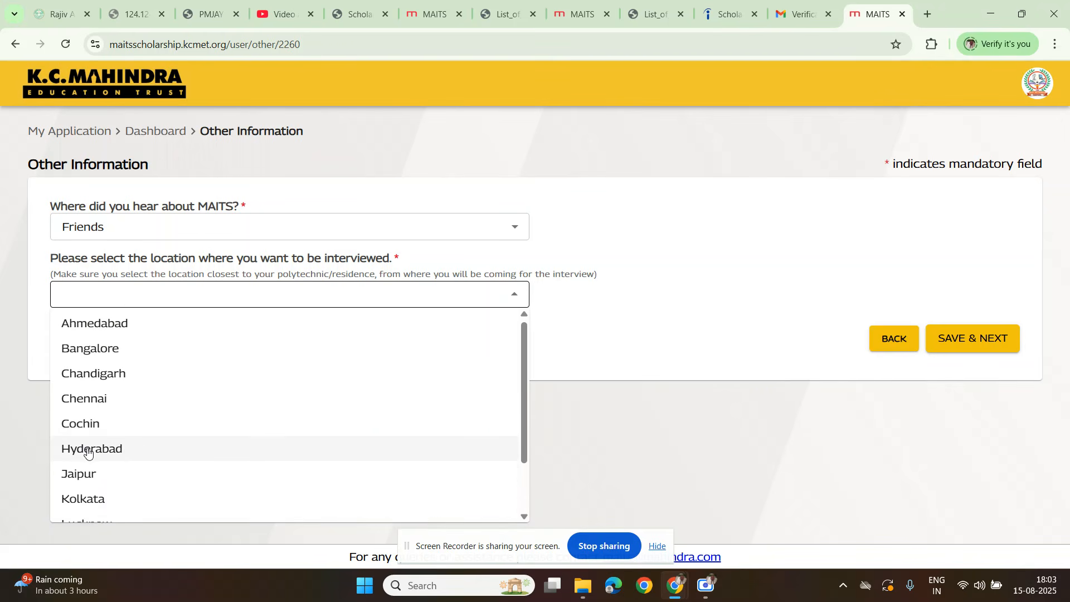
pyautogui.click(87, 448)
pyautogui.click(734, 327)
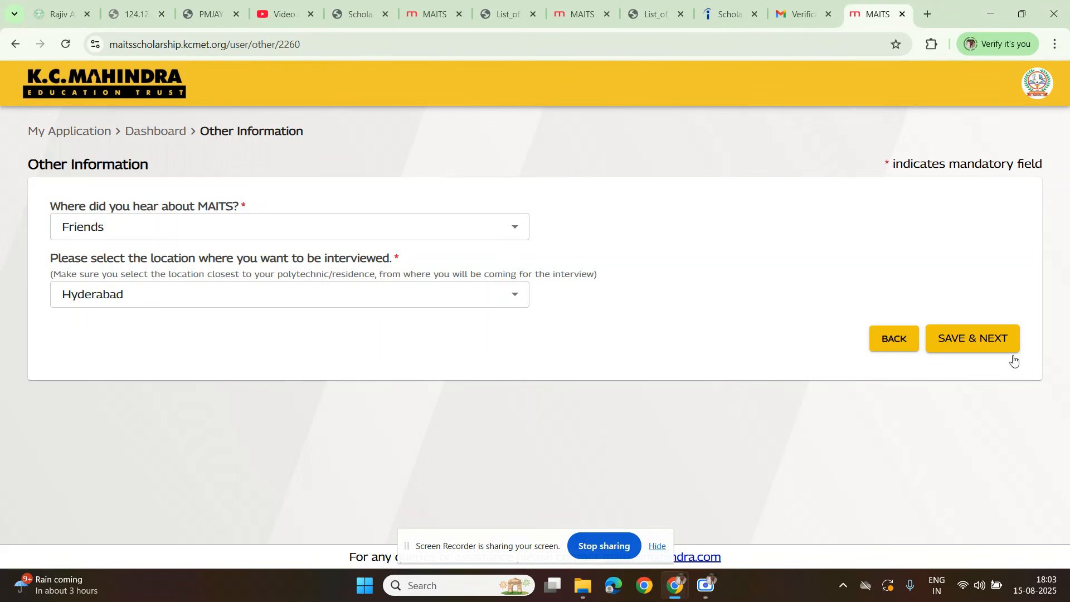
pyautogui.click(979, 348)
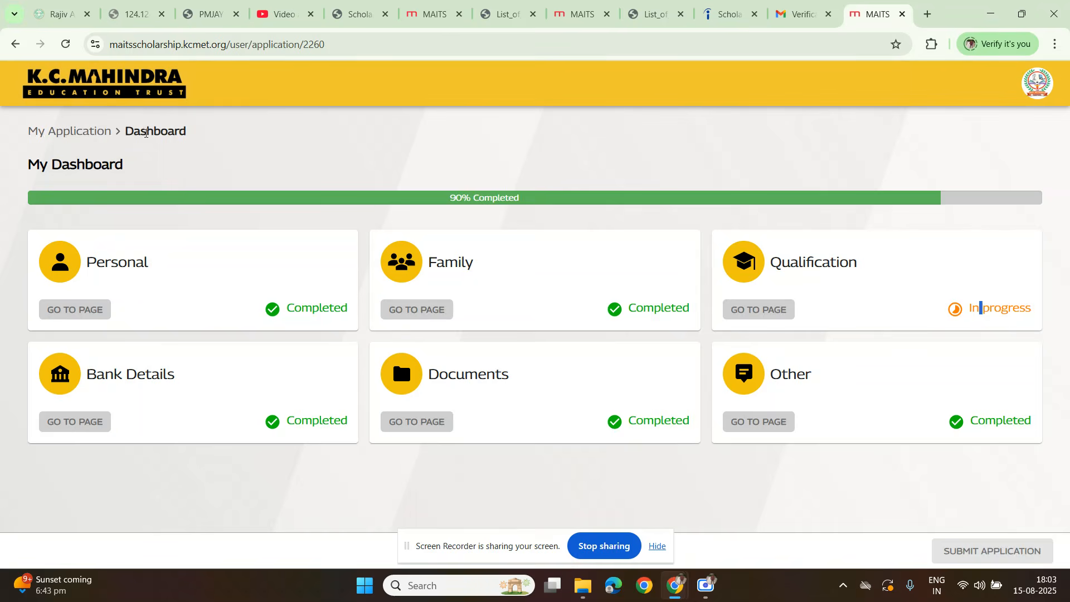
# Step: Check the application's entry in the My Application list and reopen its dashboard
pyautogui.click(71, 132)
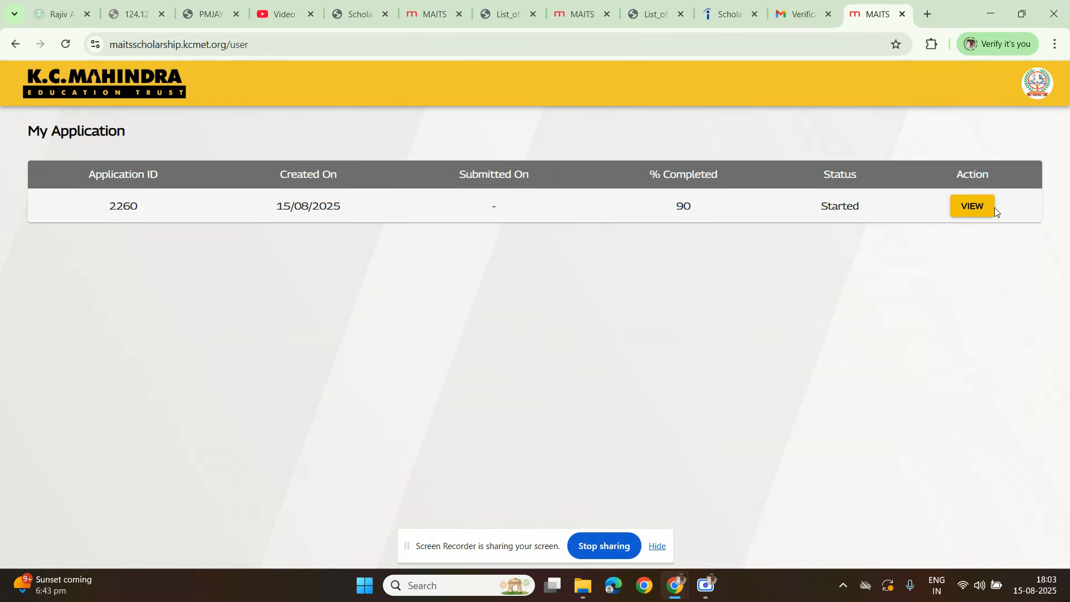
pyautogui.click(977, 207)
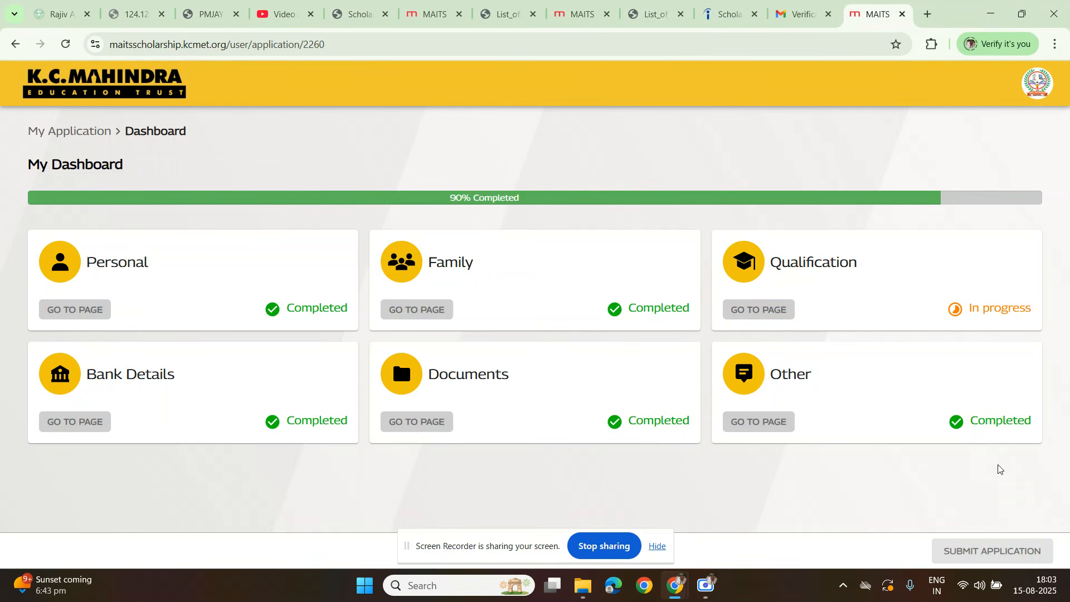
pyautogui.moveTo(500, 537); pyautogui.dragTo(513, 511)
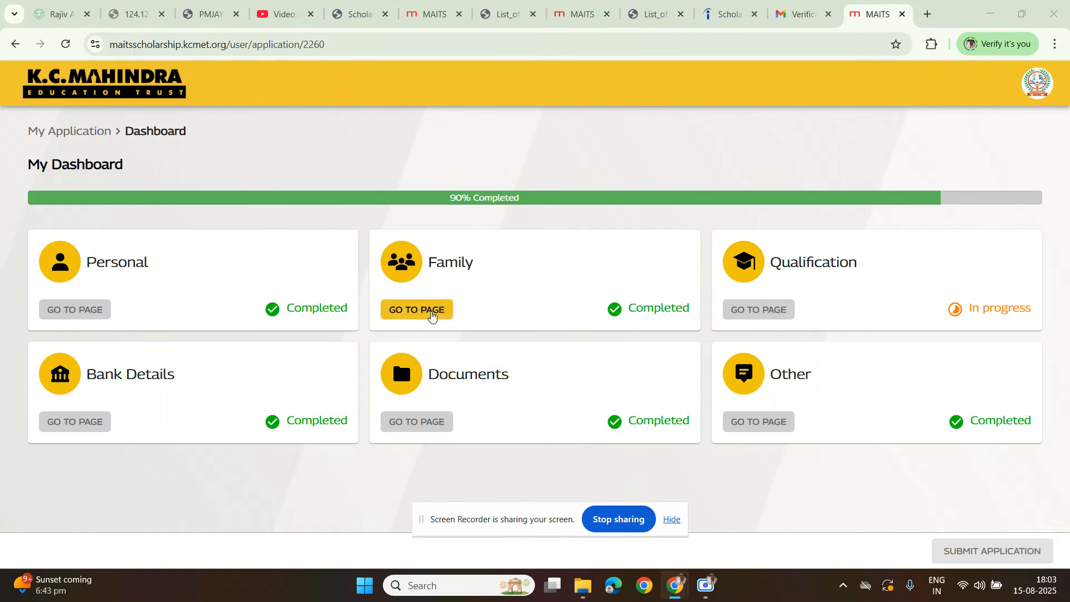
# Step: Open the Qualification section and save the 12th page with its fields left blank
pyautogui.click(753, 310)
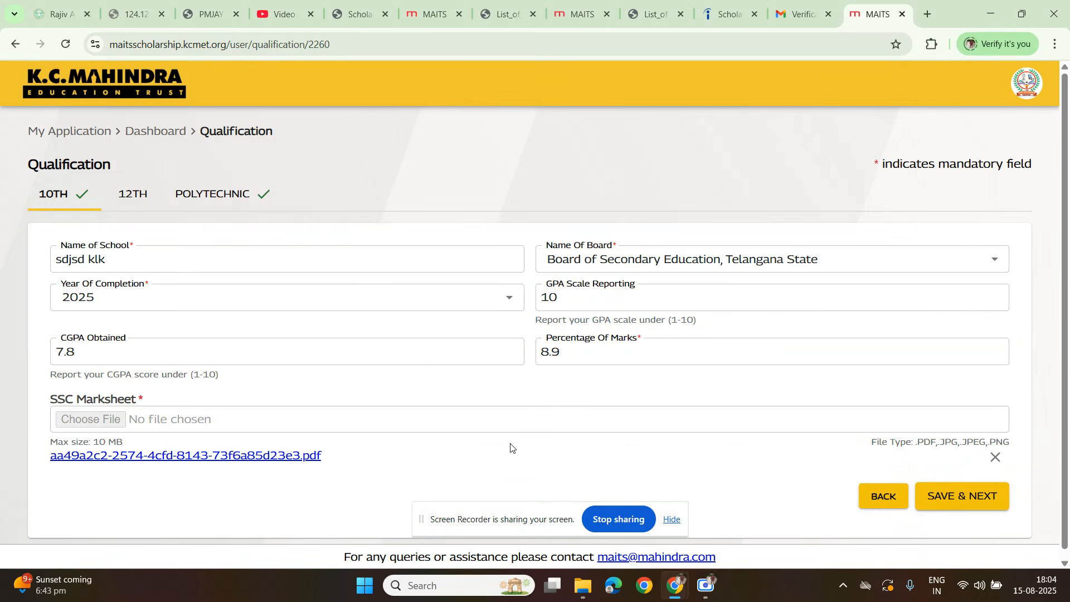
pyautogui.scroll(-1, 529, 448)
pyautogui.click(134, 187)
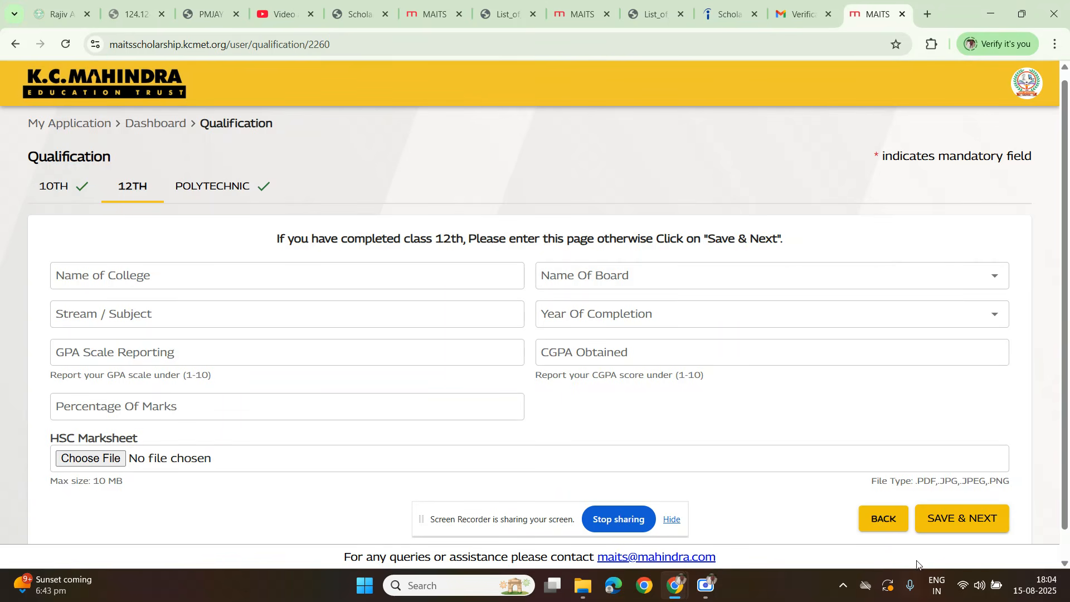
pyautogui.click(940, 518)
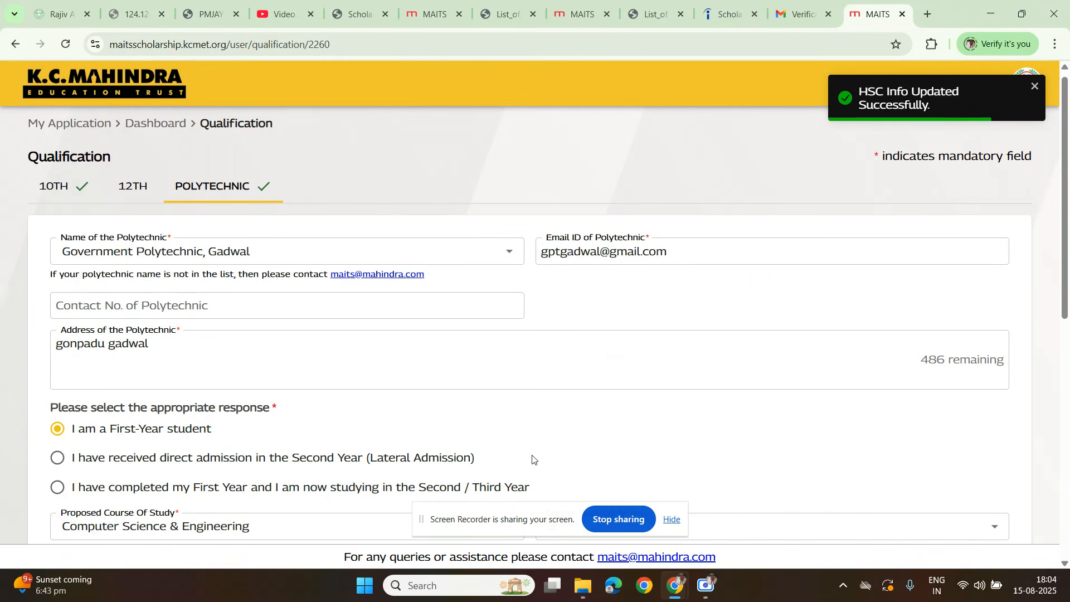
# Step: Save the Polytechnic, Bank Details, Documents and Other Information pages again without changes to return to the dashboard
pyautogui.scroll(-10, 529, 458)
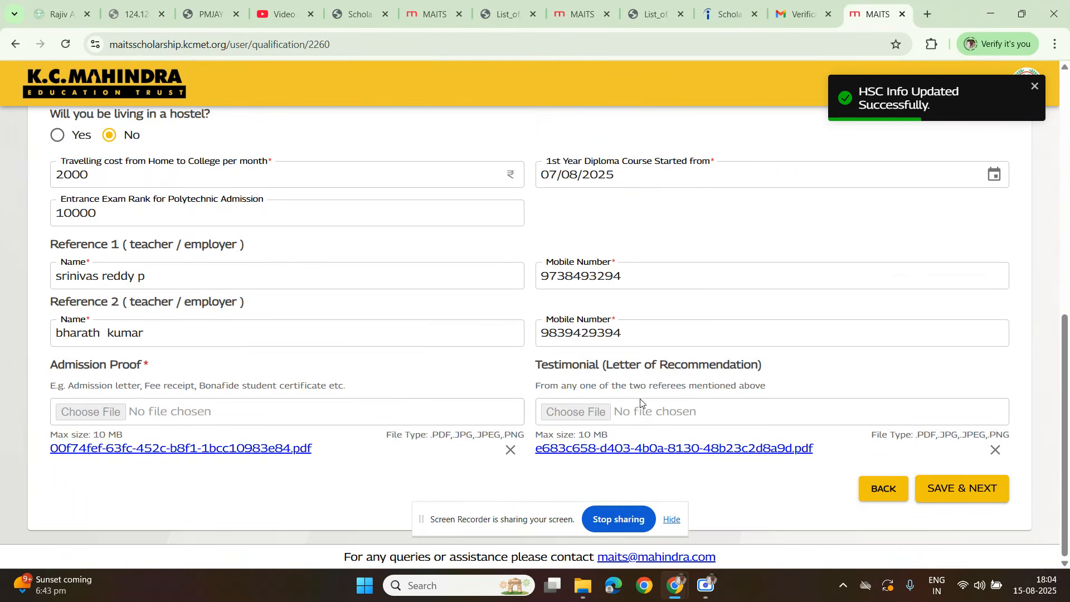
pyautogui.click(957, 489)
pyautogui.click(942, 490)
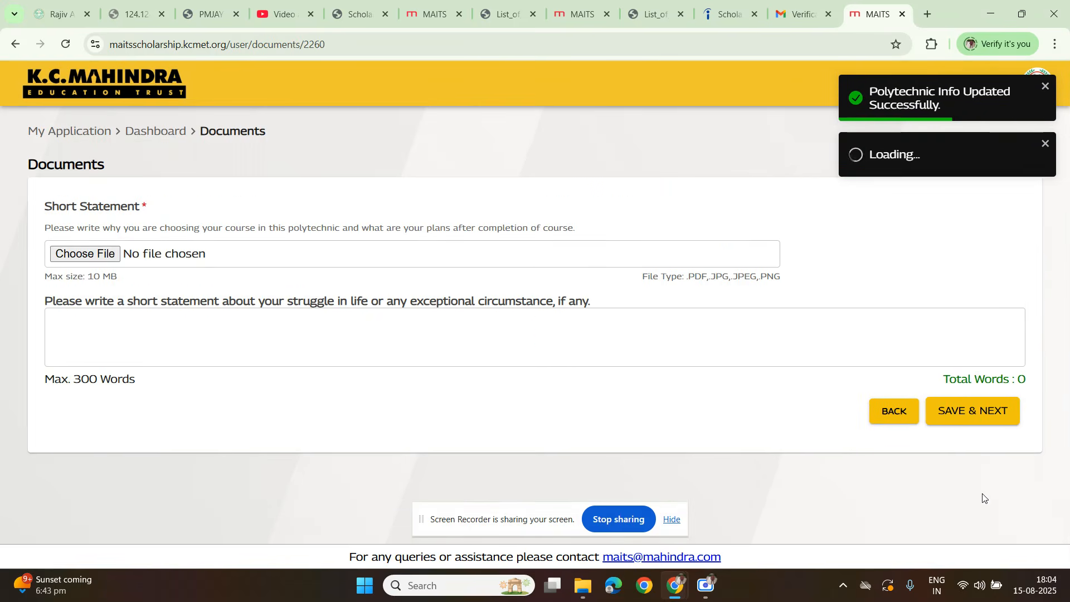
pyautogui.click(954, 438)
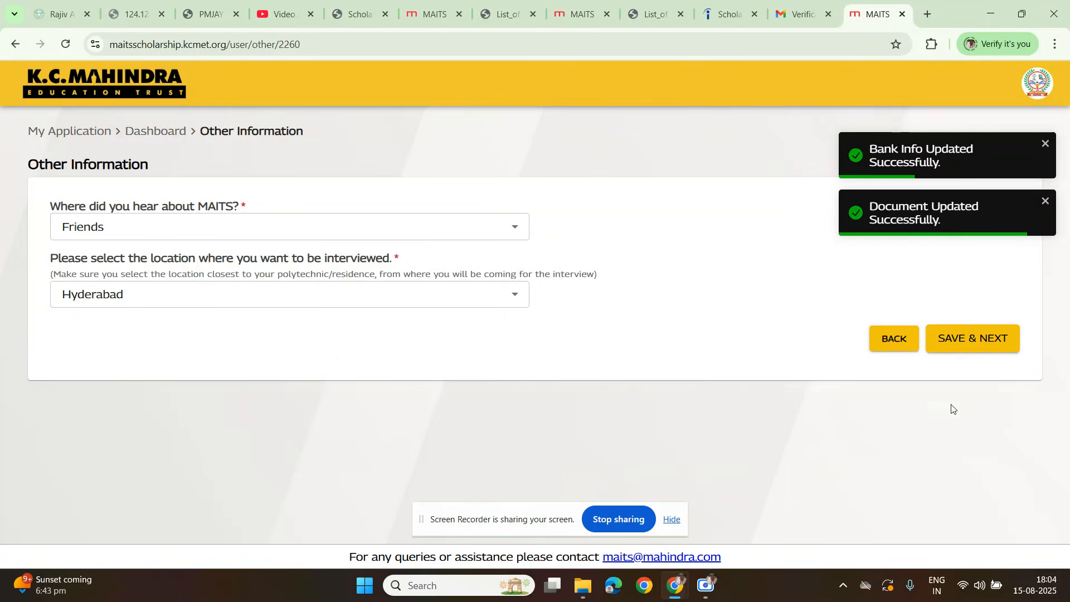
pyautogui.click(949, 340)
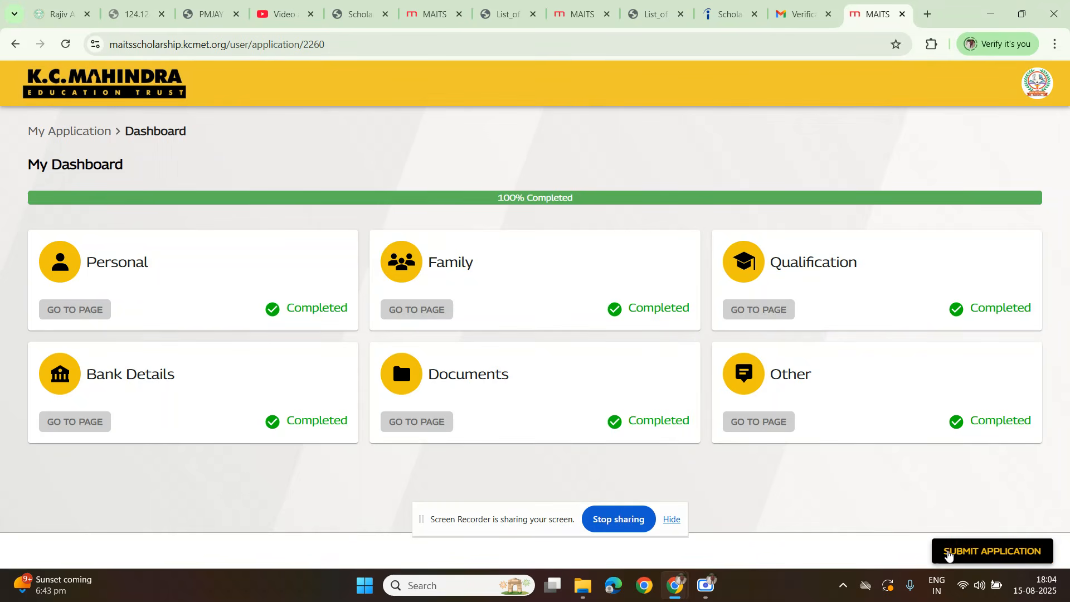
# Step: Open the application for submission, review its summary and agree to the scholarship's terms and conditions
pyautogui.click(948, 552)
pyautogui.scroll(-4, 546, 345)
pyautogui.scroll(-5, 545, 341)
pyautogui.scroll(10, 545, 342)
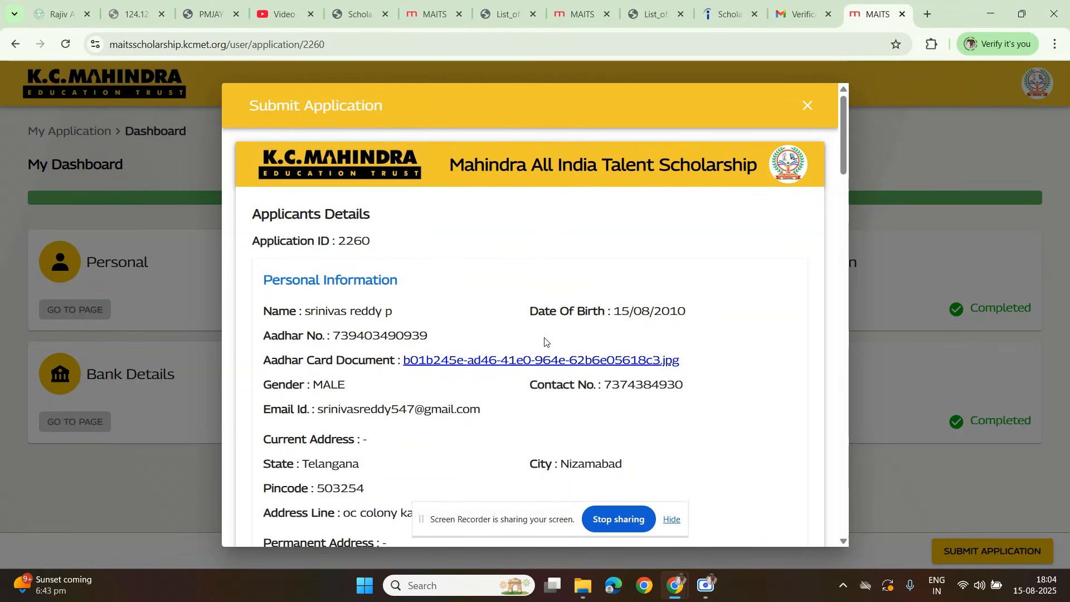
pyautogui.scroll(-20, 545, 342)
pyautogui.scroll(-4, 545, 342)
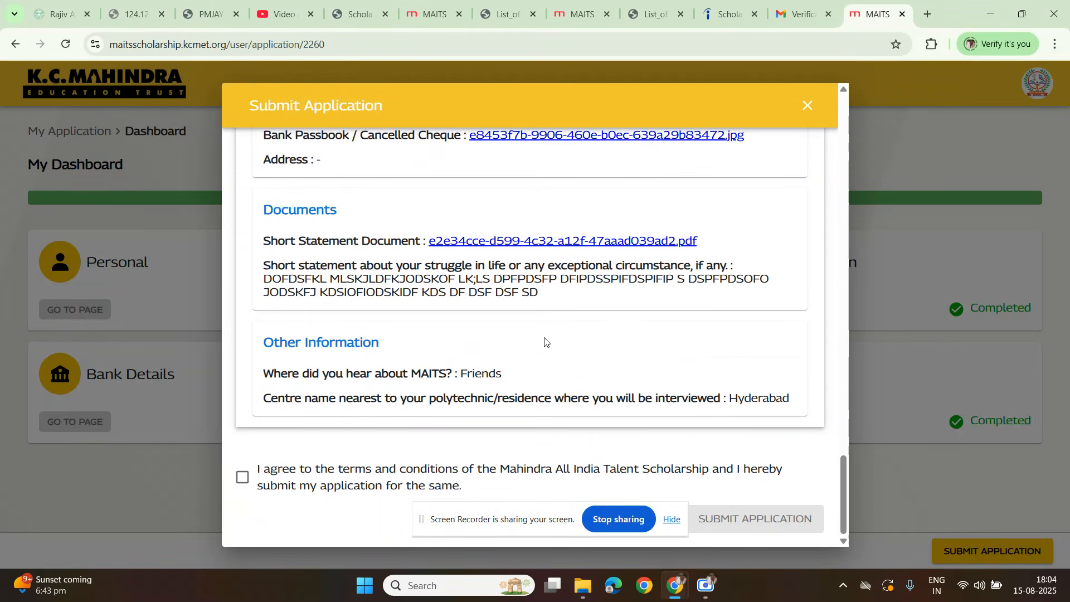
pyautogui.click(242, 478)
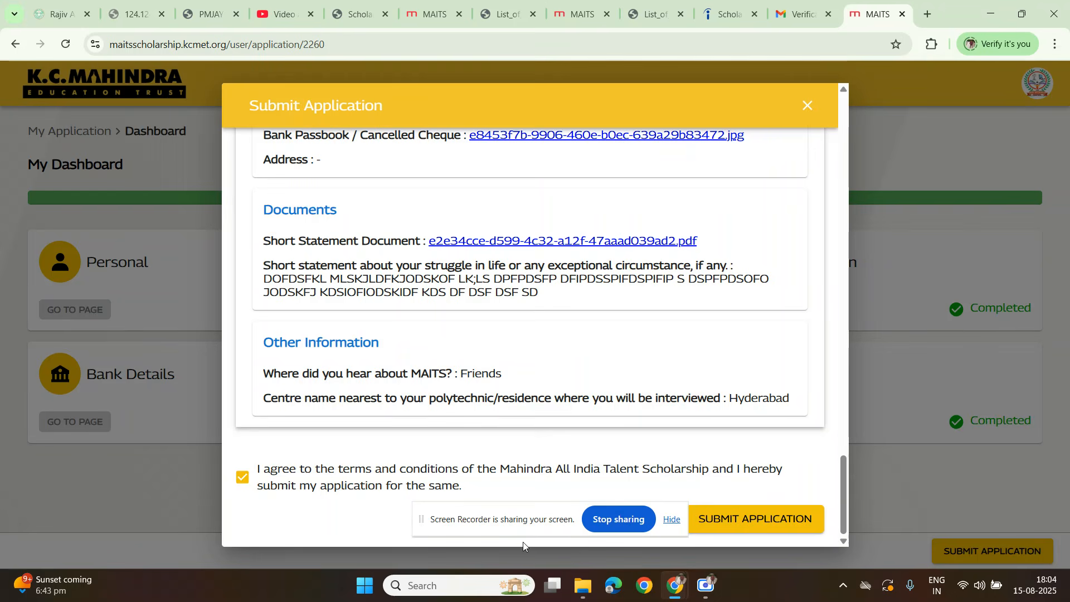
# Step: Recheck the application details, then submit the application and confirm the submission
pyautogui.moveTo(511, 524); pyautogui.dragTo(79, 450)
pyautogui.scroll(10, 614, 276)
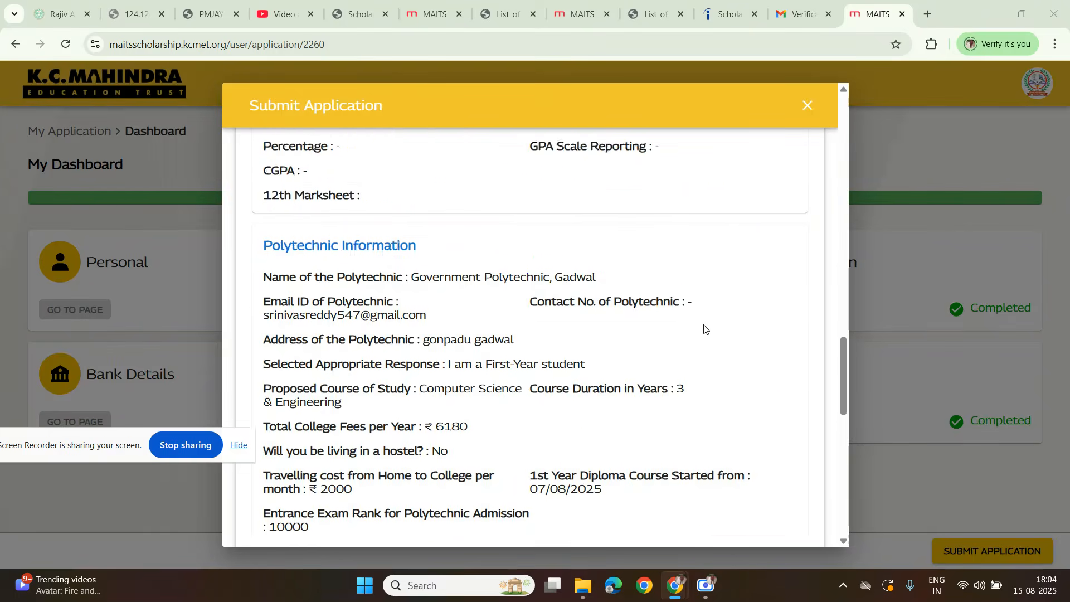
pyautogui.scroll(-10, 641, 362)
pyautogui.click(717, 521)
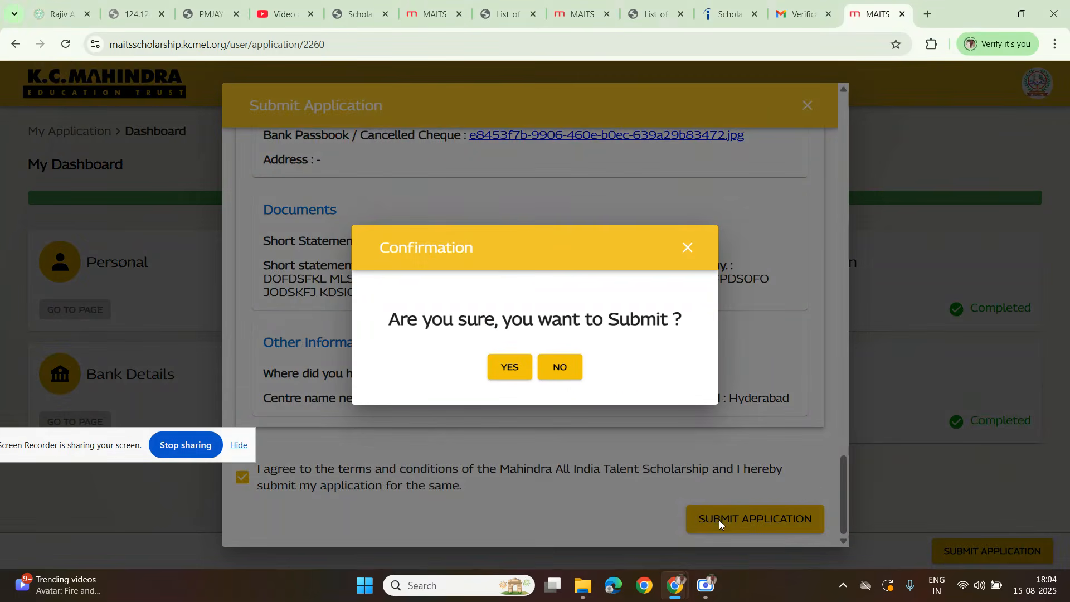
pyautogui.click(505, 362)
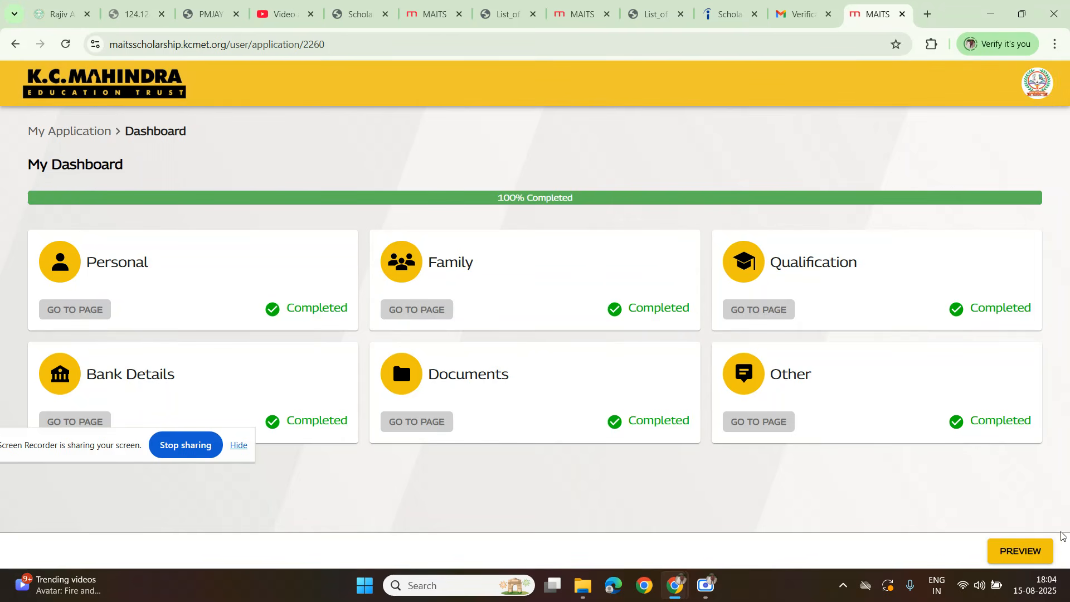
# Step: Preview the submitted application through to its Other Information section, then return to the My Application list
pyautogui.click(1027, 556)
pyautogui.scroll(-20, 502, 345)
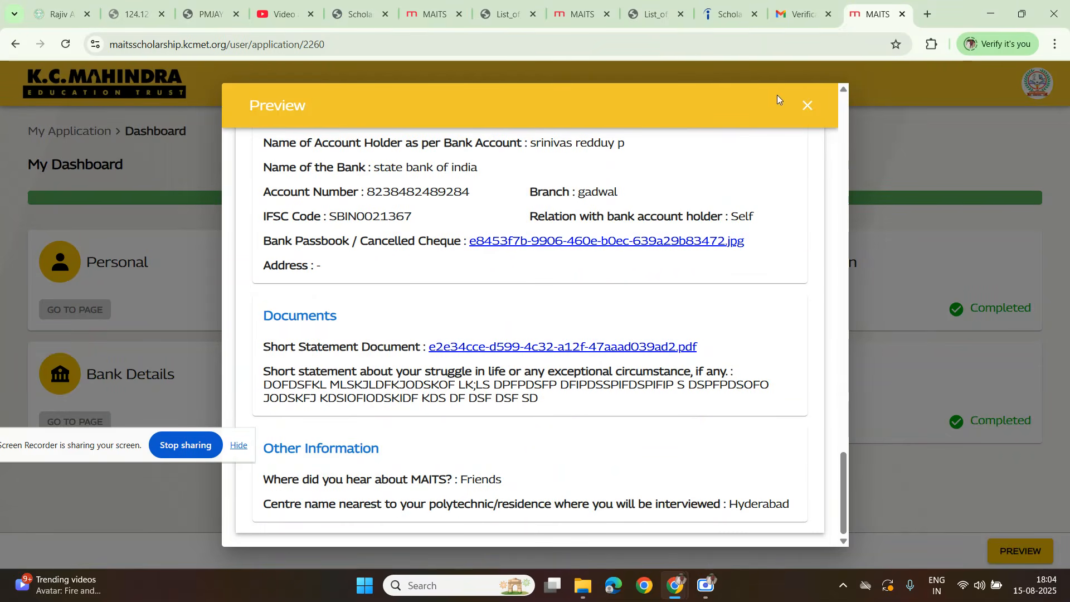
pyautogui.click(805, 107)
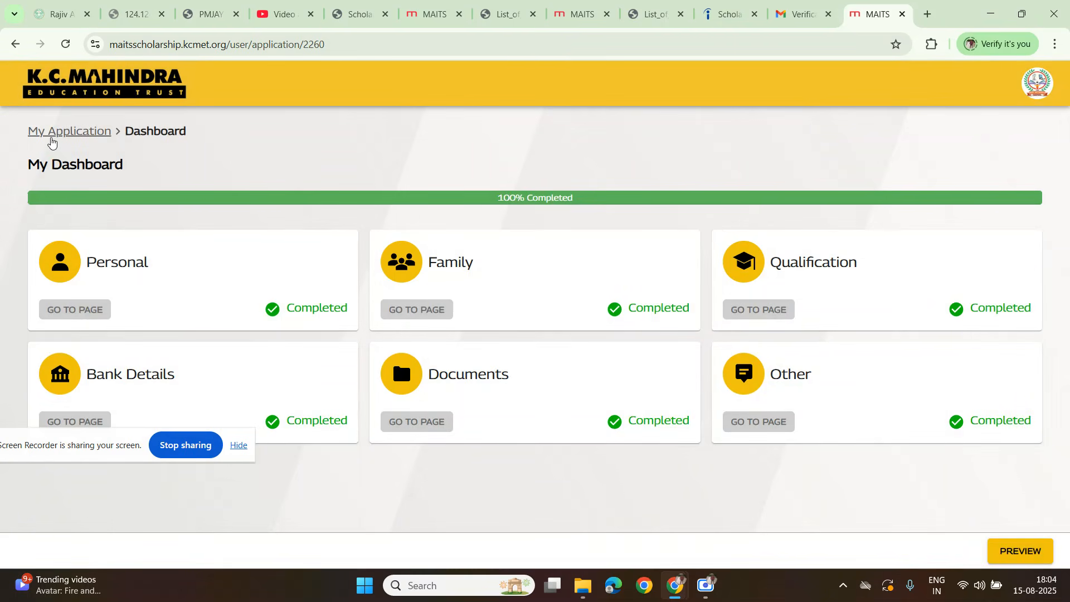
pyautogui.click(74, 132)
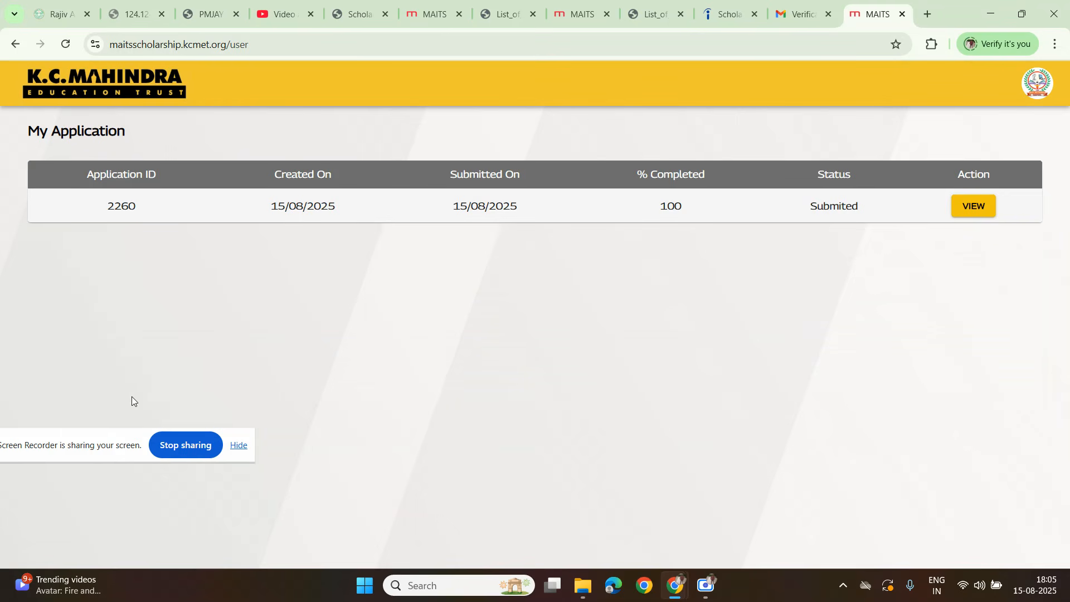
# Step: Switch to Gmail and refresh the inbox to look for a submission email, expanding the Everything else section
pyautogui.click(803, 14)
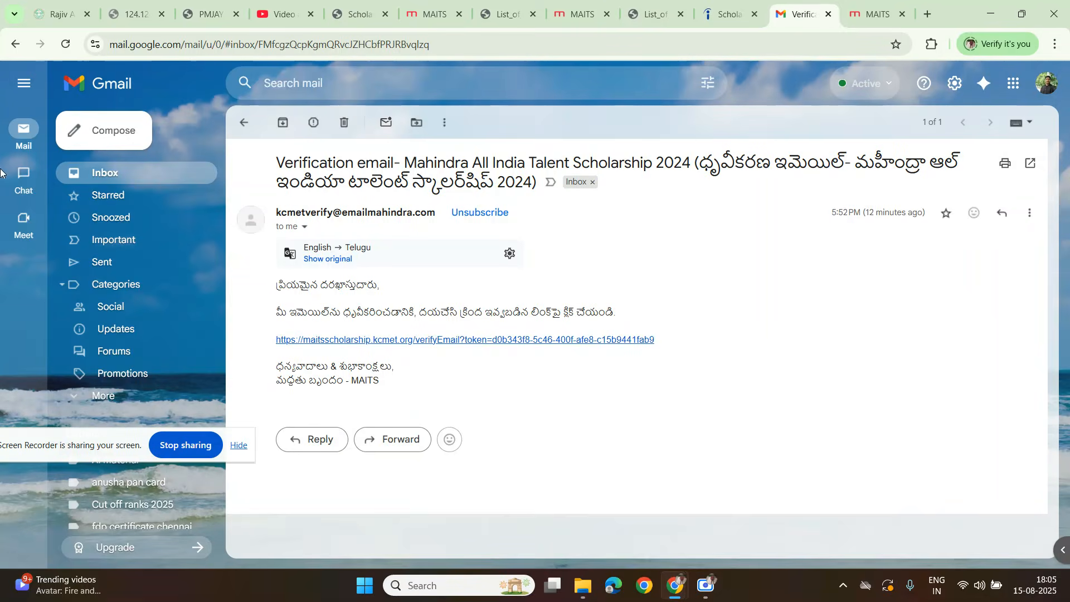
pyautogui.click(244, 124)
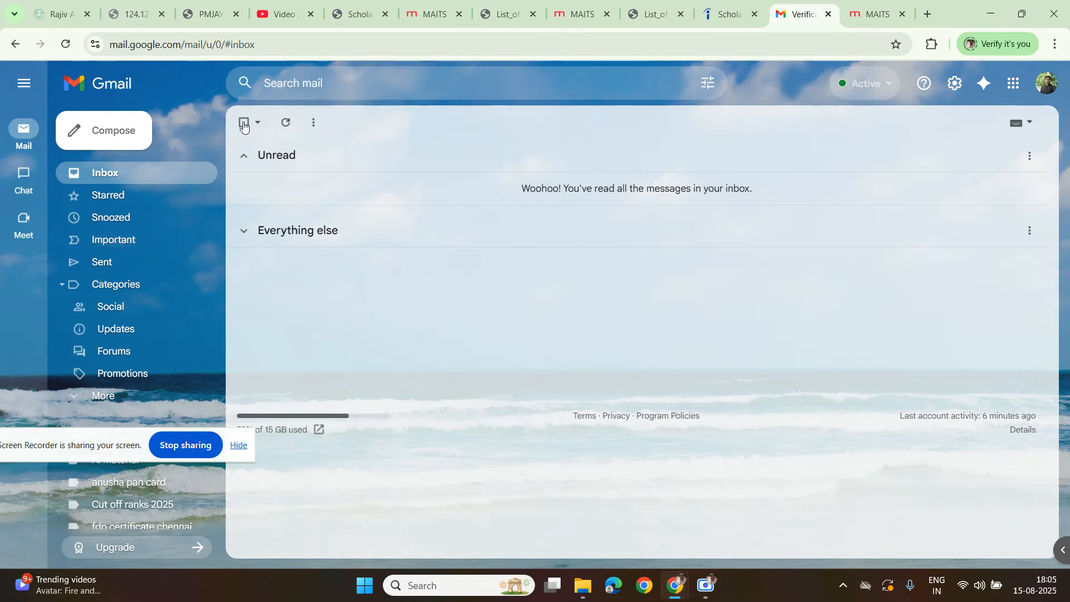
pyautogui.click(287, 123)
pyautogui.click(243, 231)
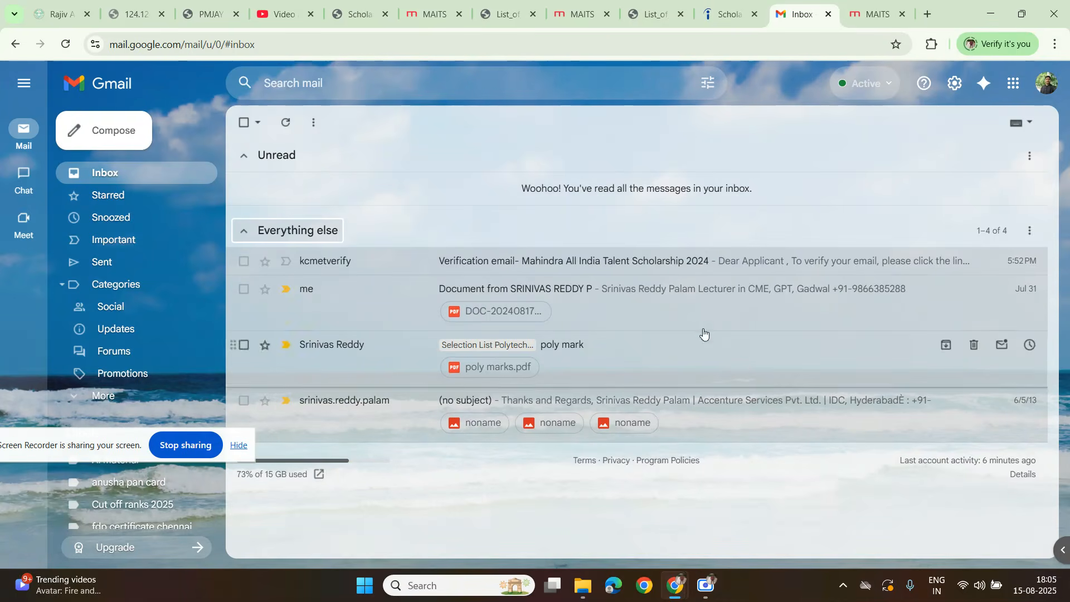
pyautogui.click(296, 123)
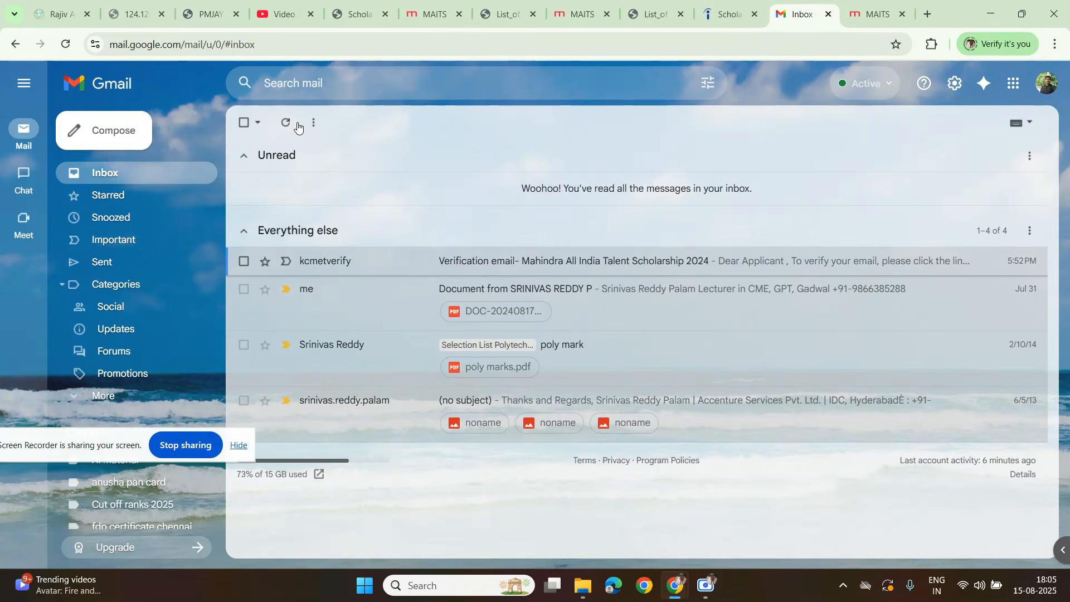
# Step: Return to the MAITS portal and check the account options, the submitted application's dashboard and its status in the list
pyautogui.click(869, 17)
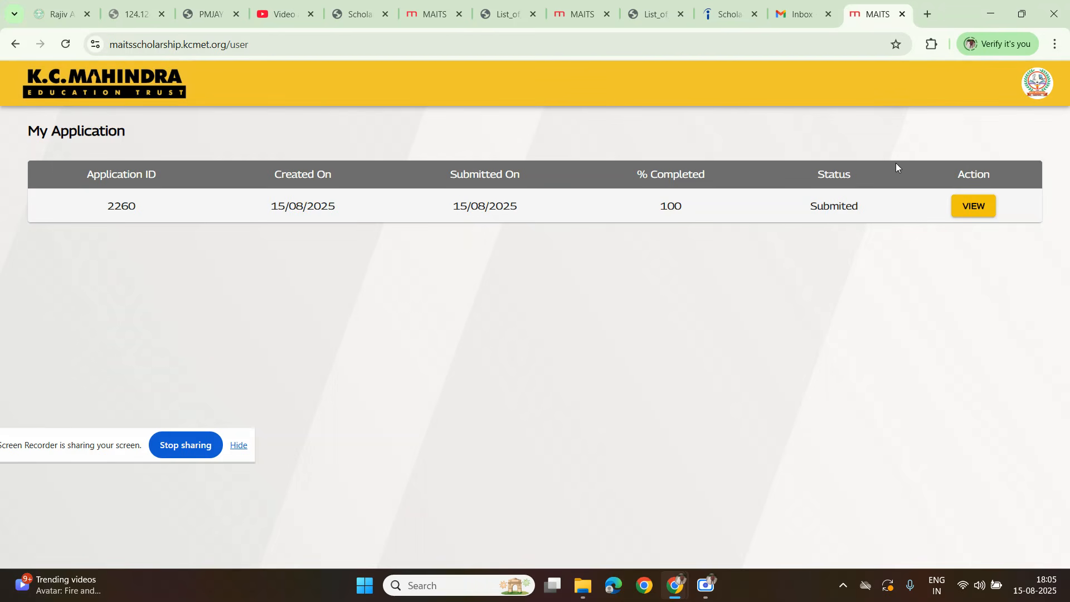
pyautogui.click(1035, 84)
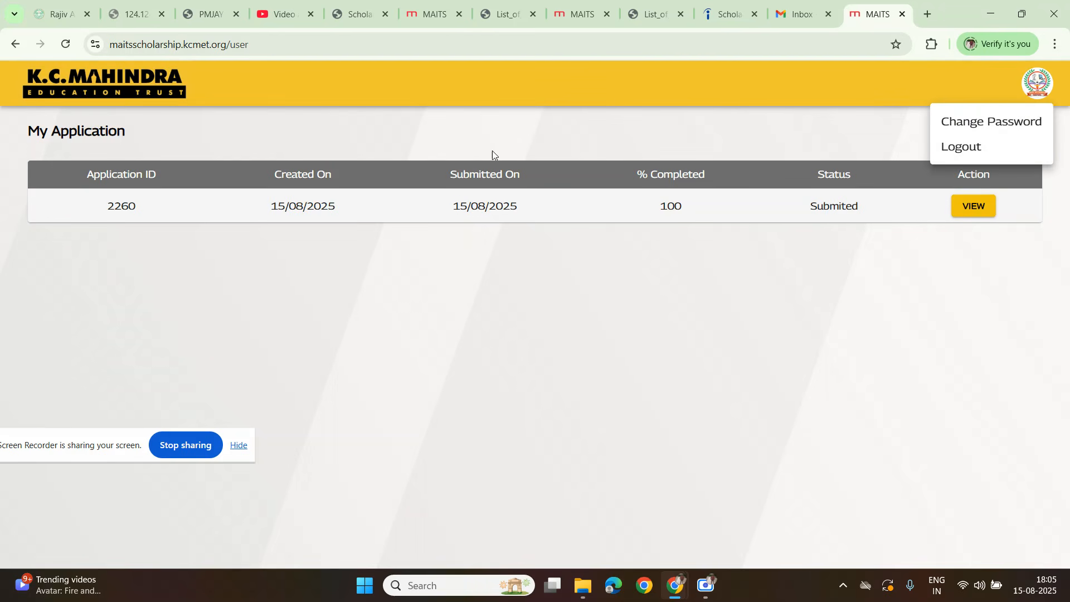
pyautogui.click(96, 92)
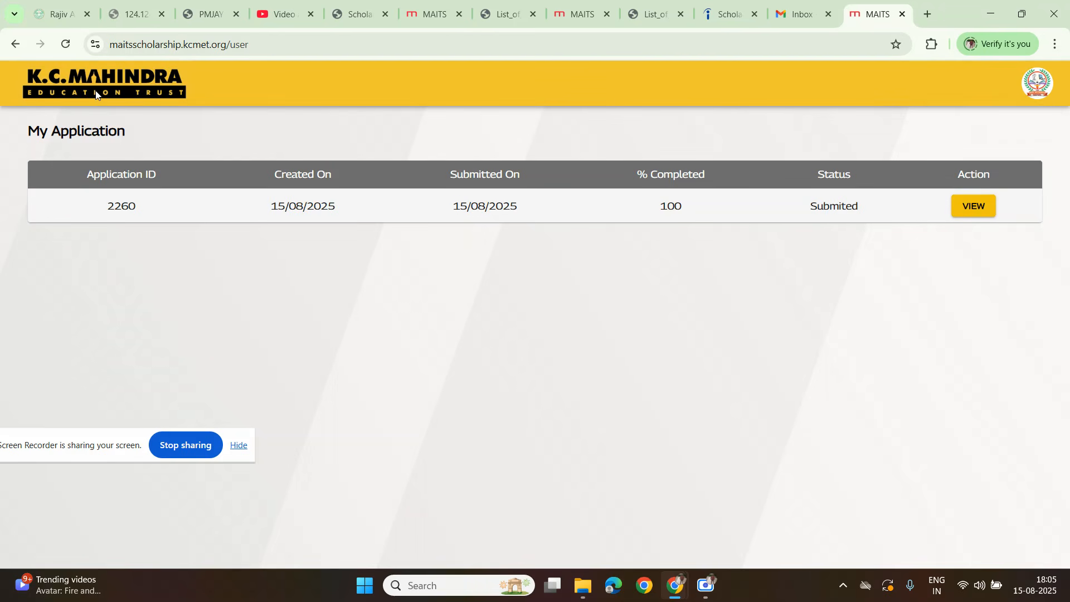
pyautogui.click(972, 208)
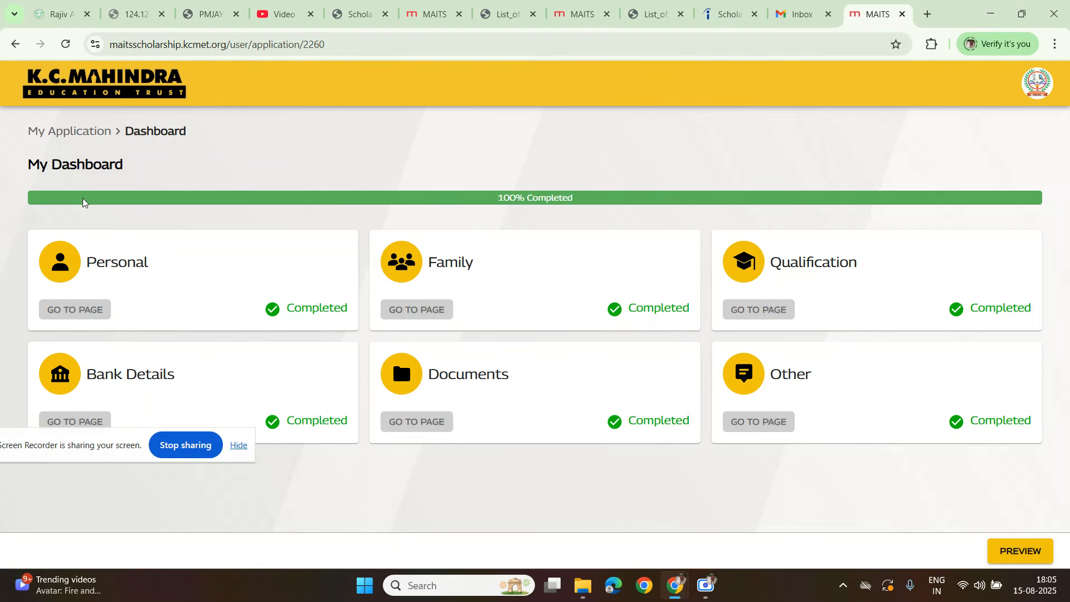
pyautogui.click(78, 132)
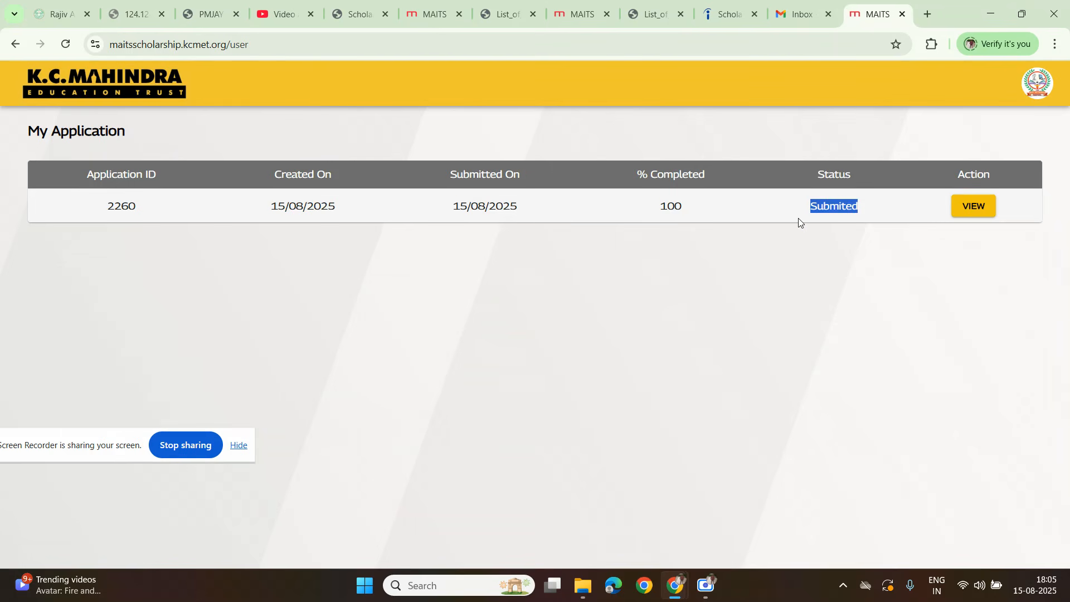
pyautogui.moveTo(75, 449); pyautogui.dragTo(315, 436)
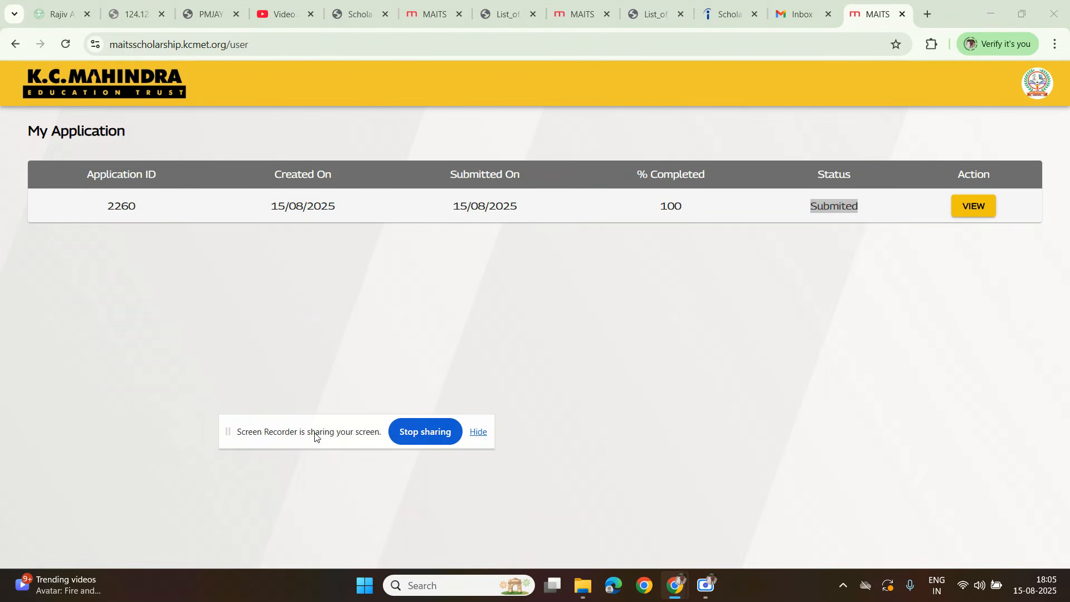